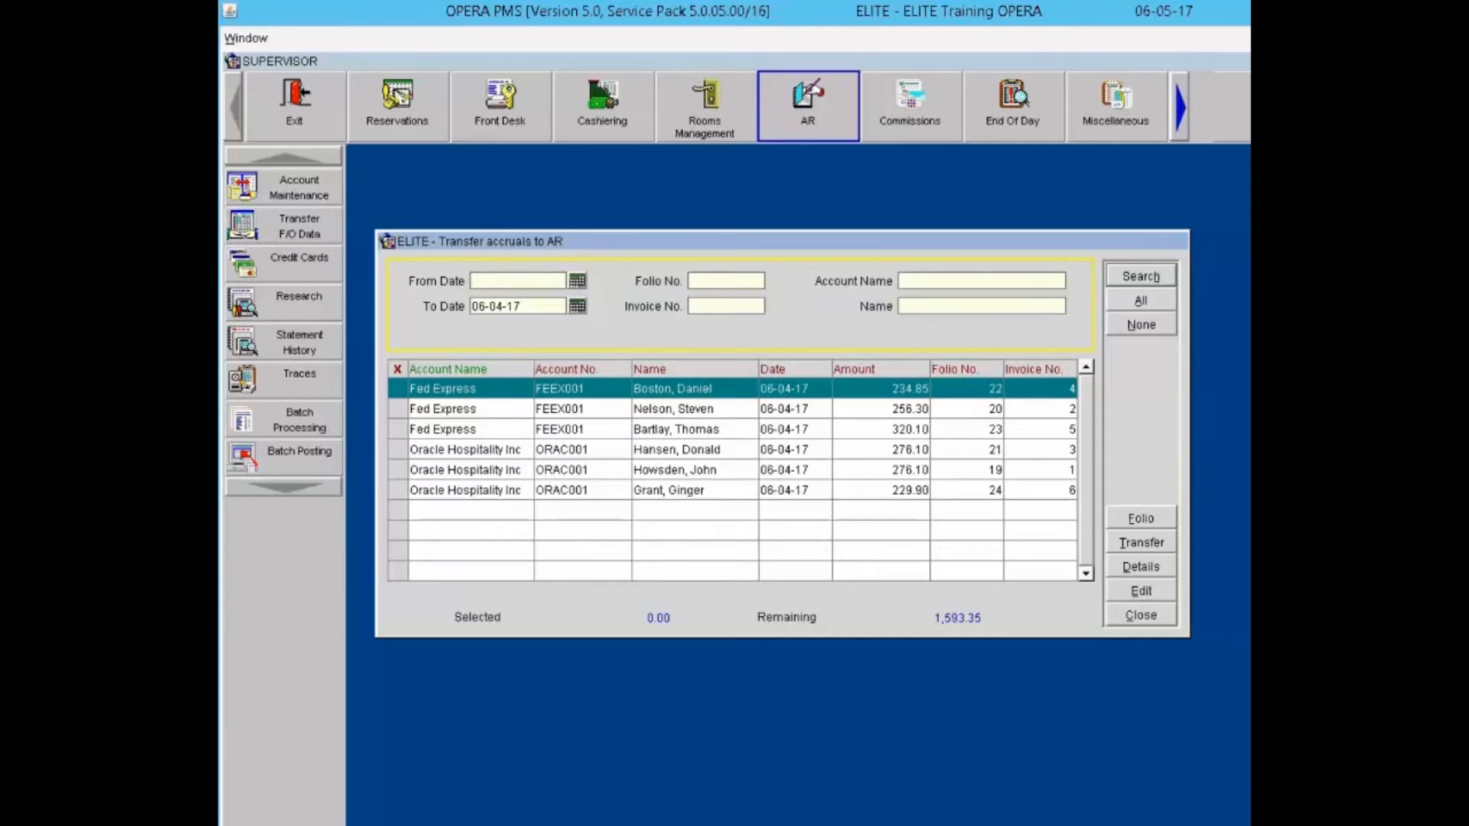
Step: Dismiss the Transfer accruals to AR window with Escape to return to the AR screen
key("Escape")
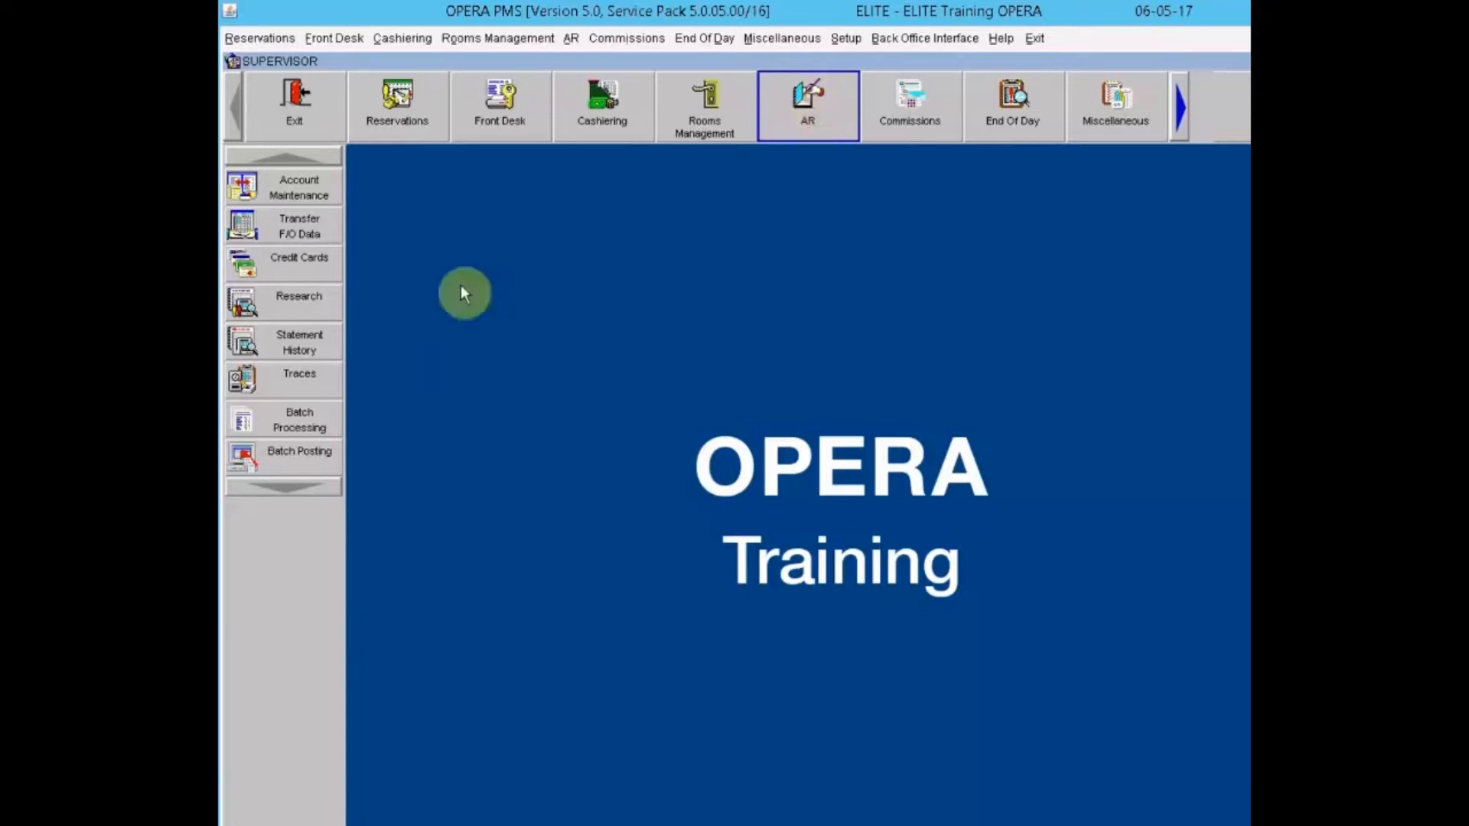
Step: Start Transfer F/O Data and log in as cashier to list the six accruals totalling 1,593.35
left_click(253, 227)
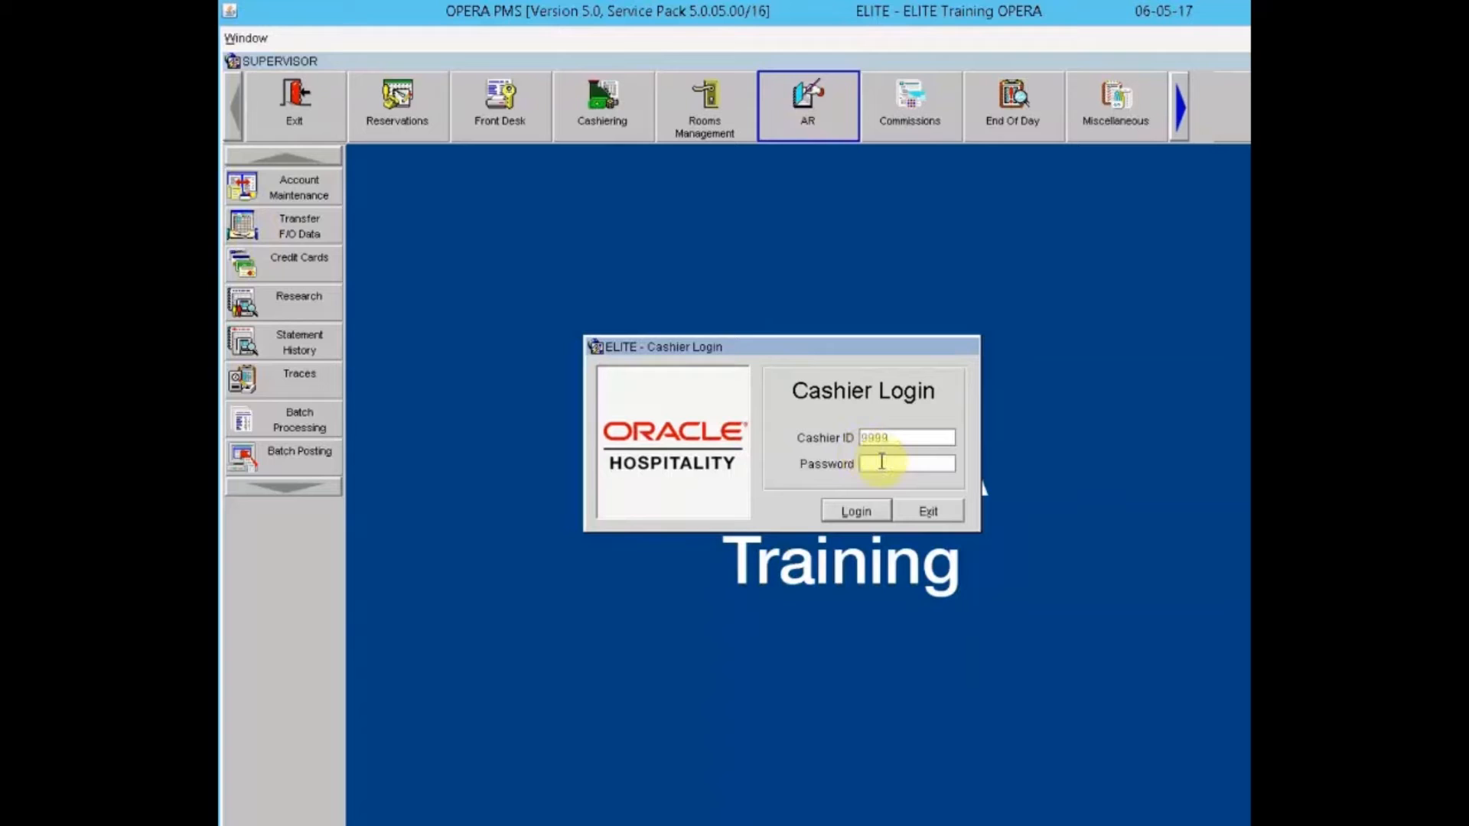
type("*********")
key("Return")
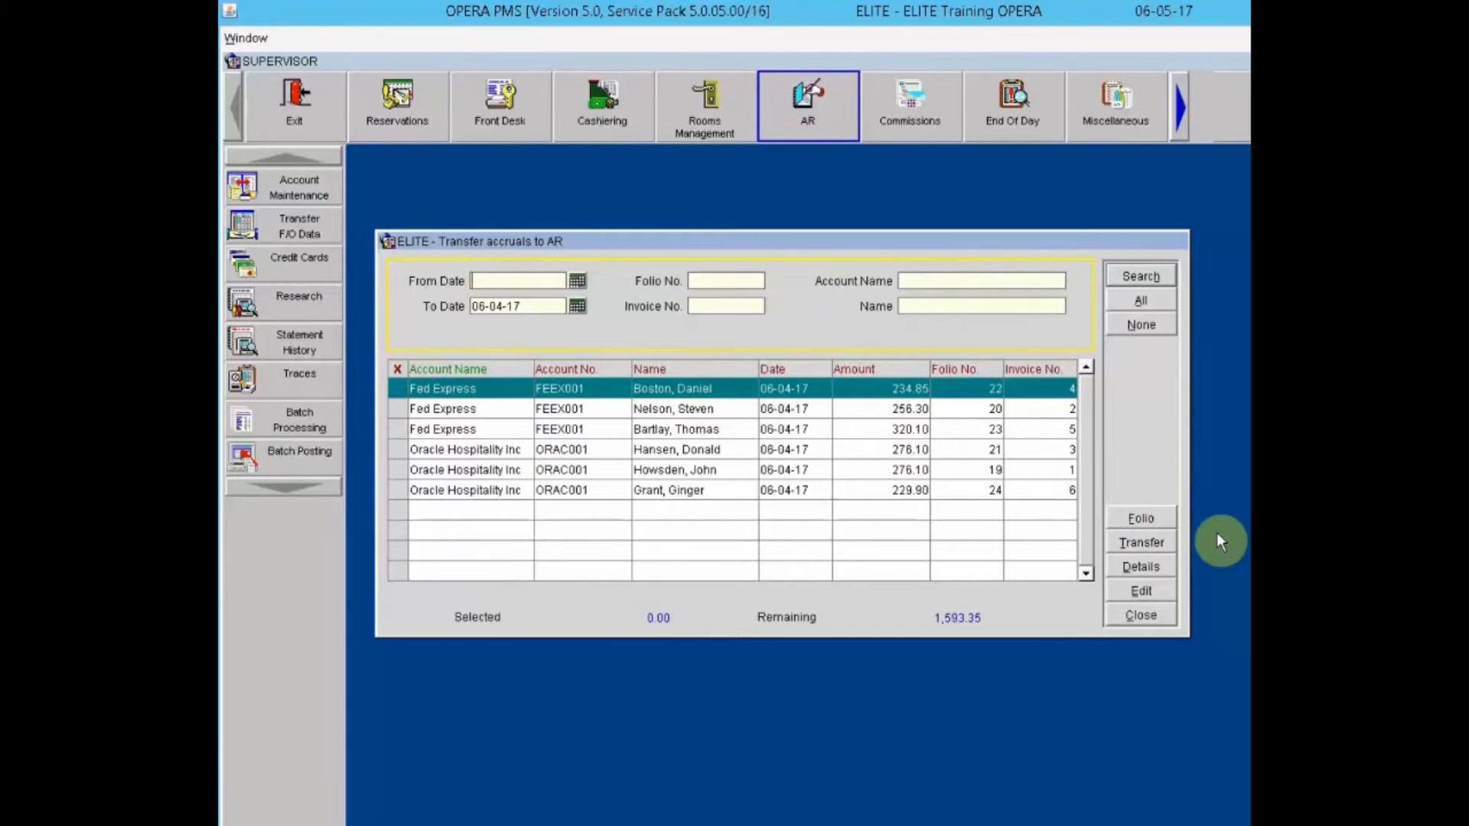
Step: Show Fed Express invoice 2 details: room charge 233.00 plus taxes 13.98 and 9.32
left_click(396, 412)
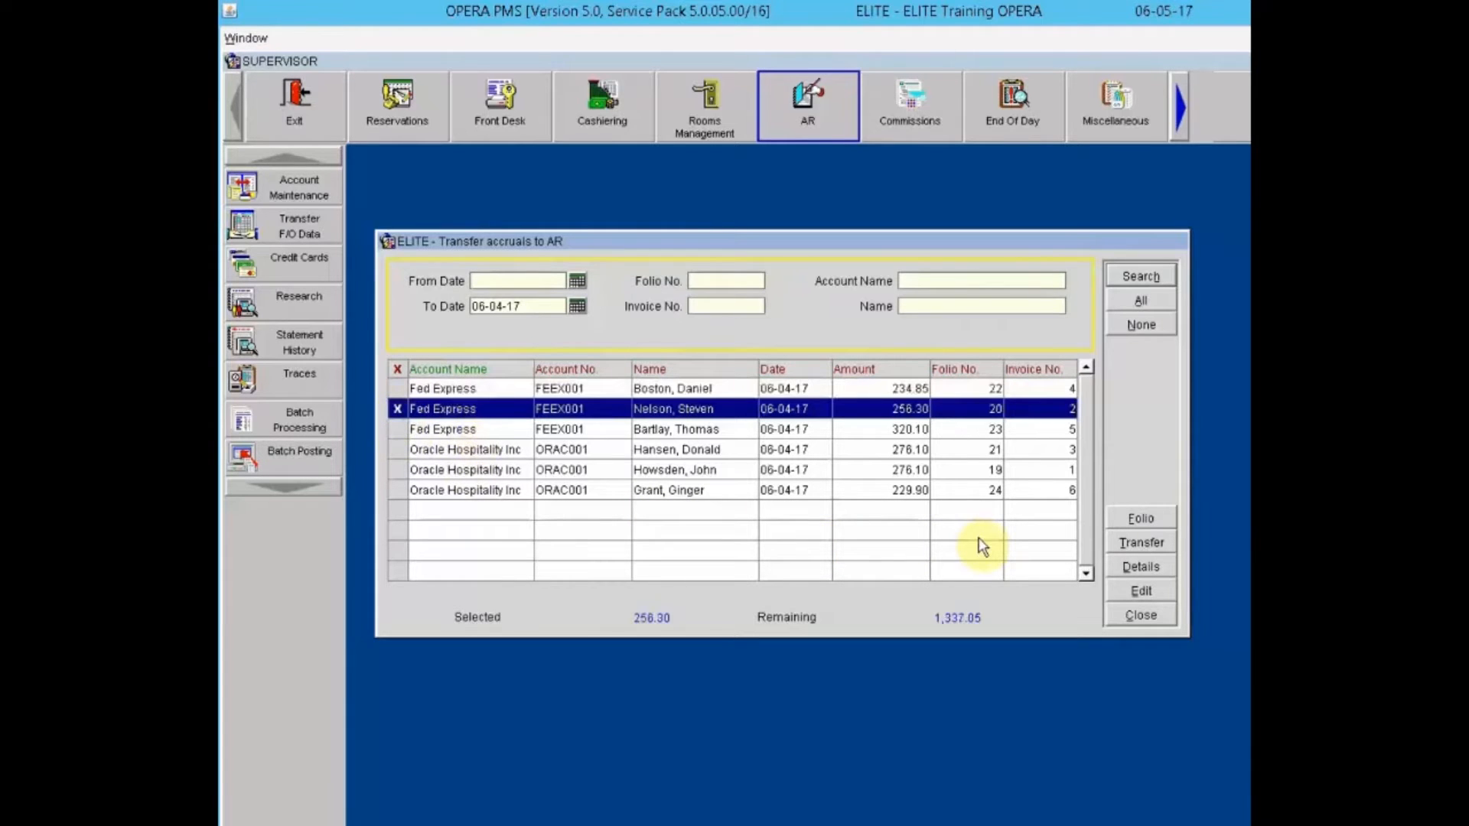
left_click(396, 409)
left_click(1134, 569)
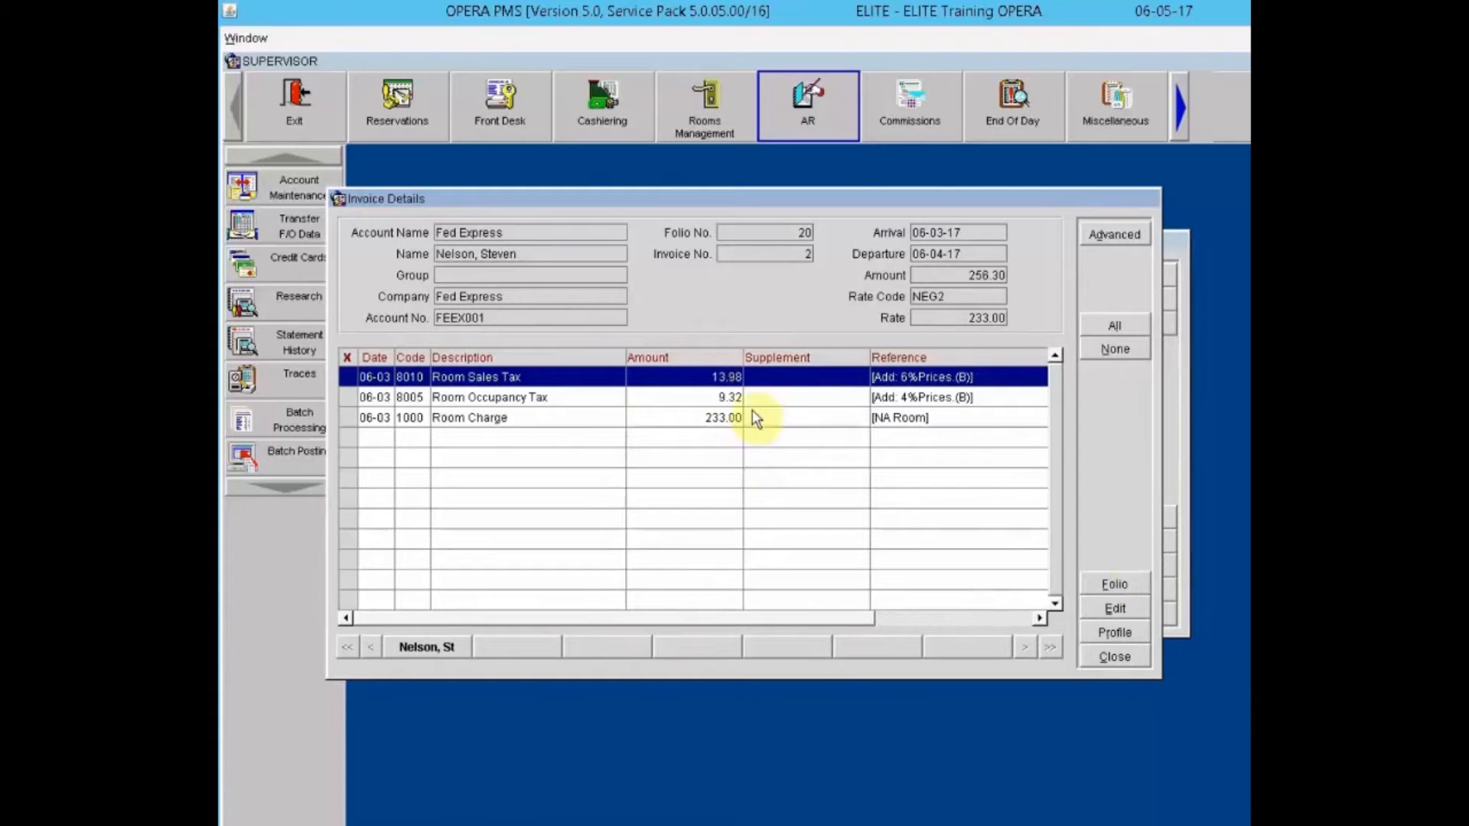
left_click(1116, 656)
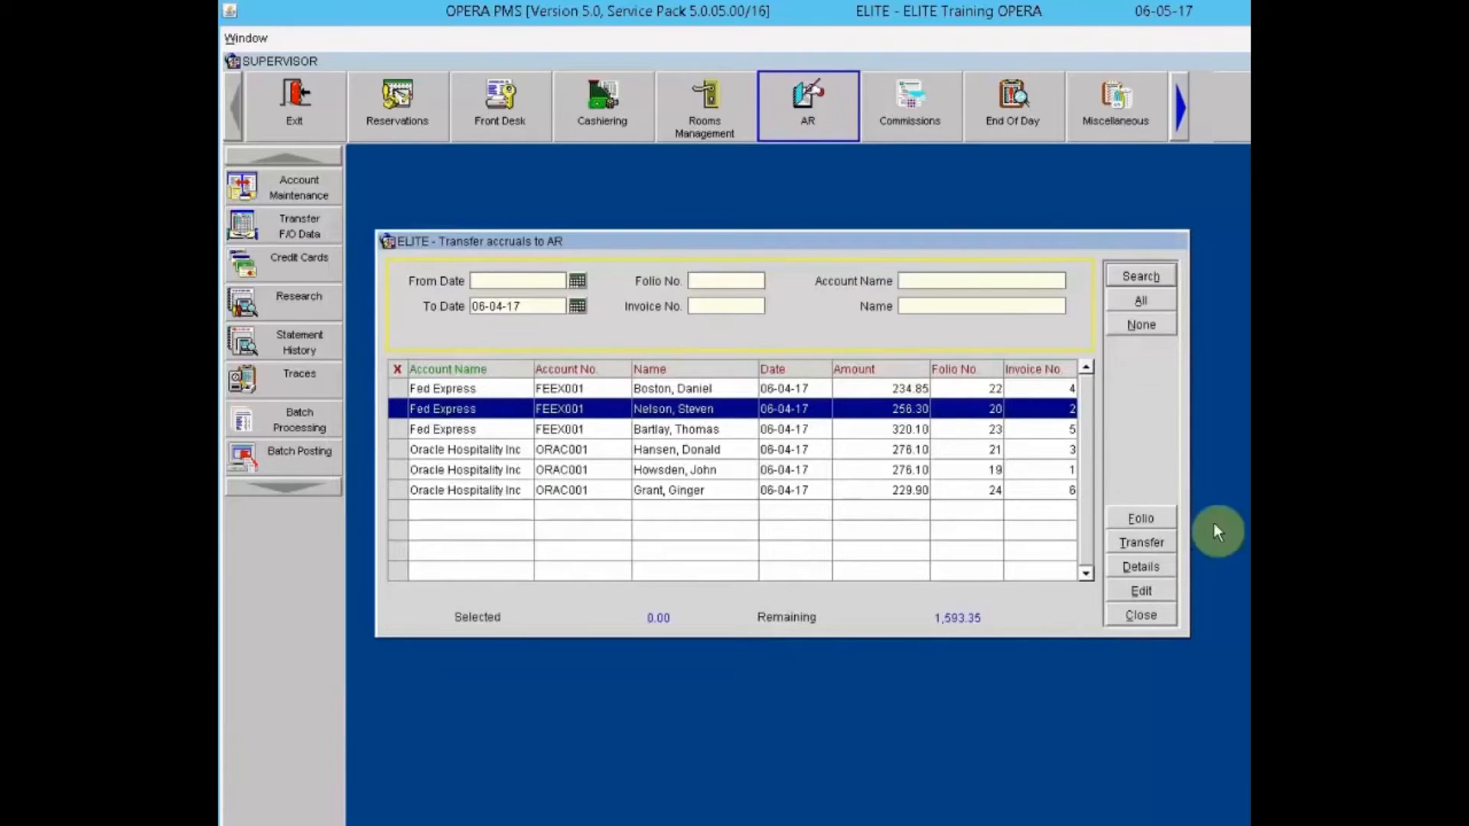
left_click(1152, 564)
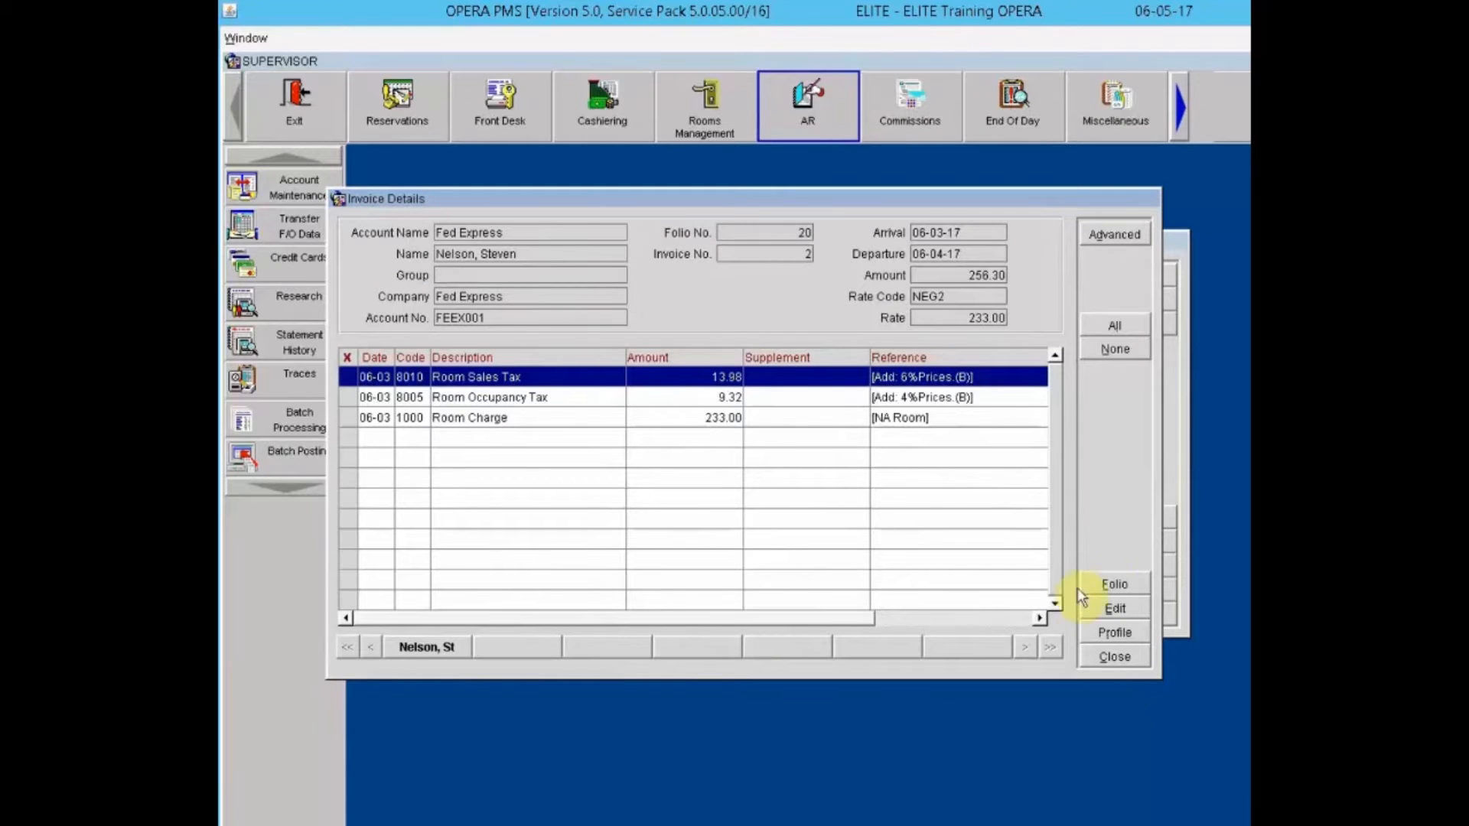
Step: Review the invoice's folio printing options and the guest profile, closing each
left_click(1140, 585)
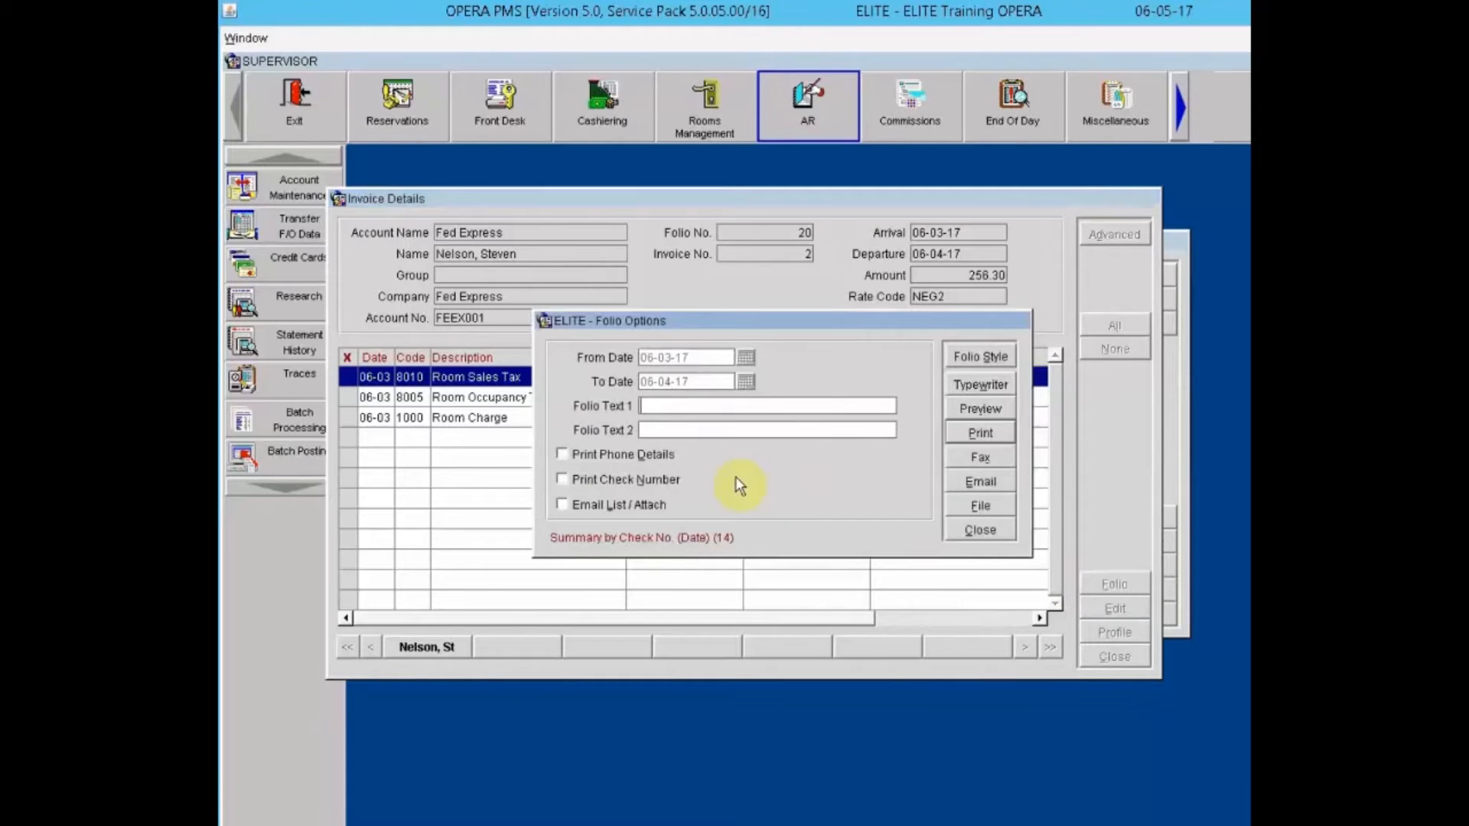
left_click(992, 530)
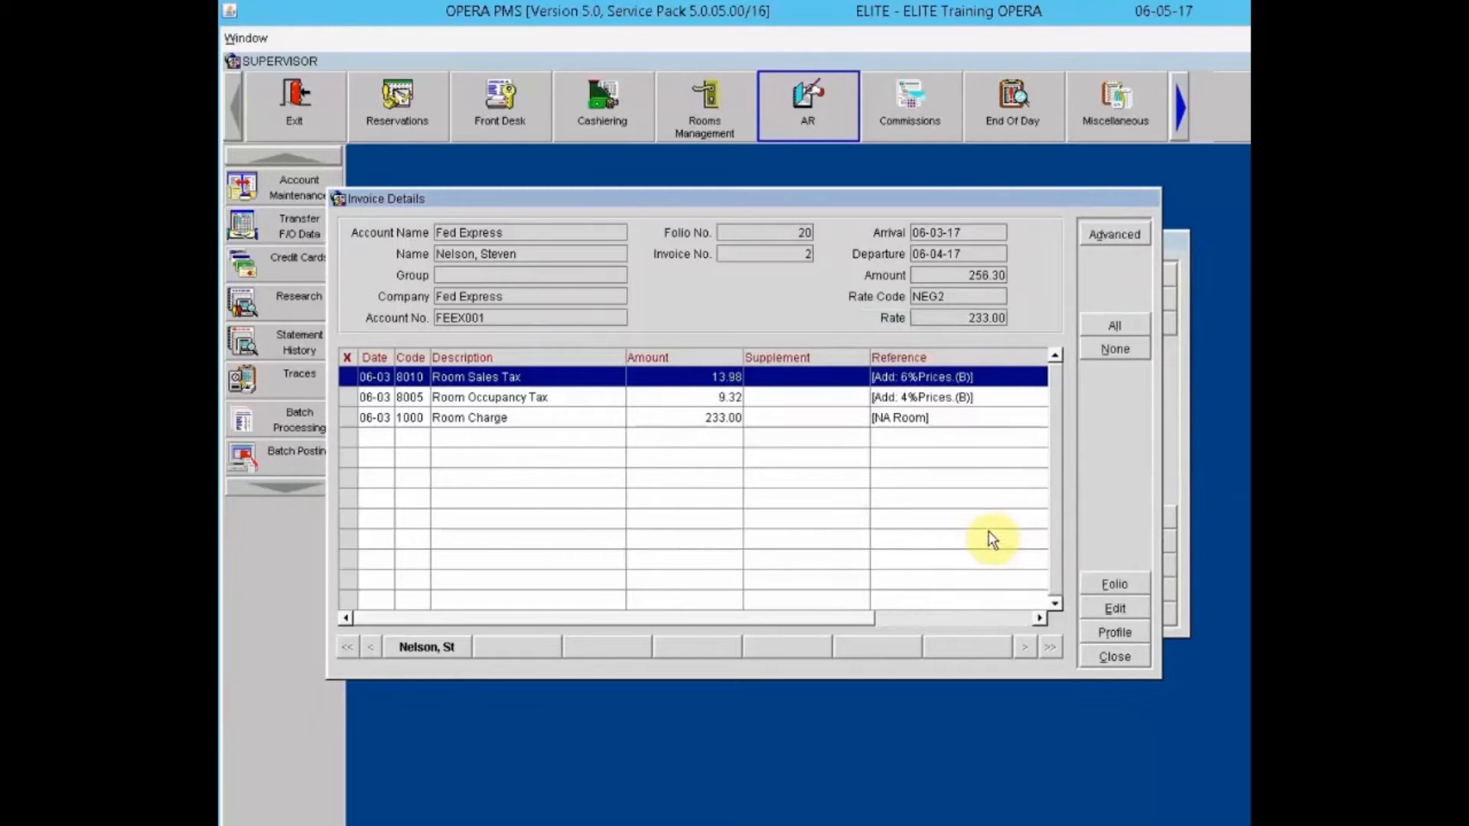
left_click(1115, 632)
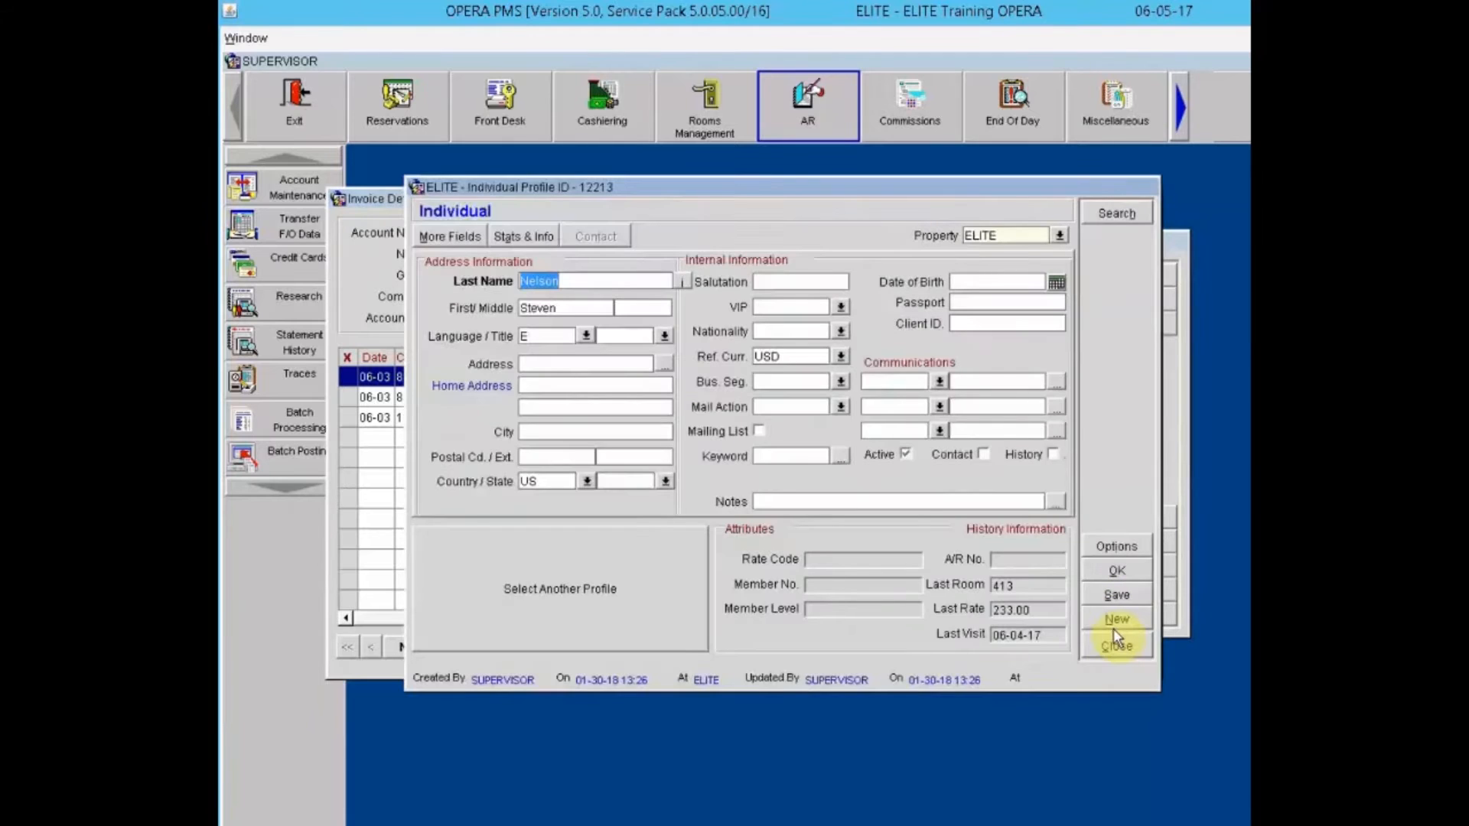
left_click(1115, 648)
Step: Inspect the Room Sales Tax posting without changes, then close Invoice Details
left_click(1125, 609)
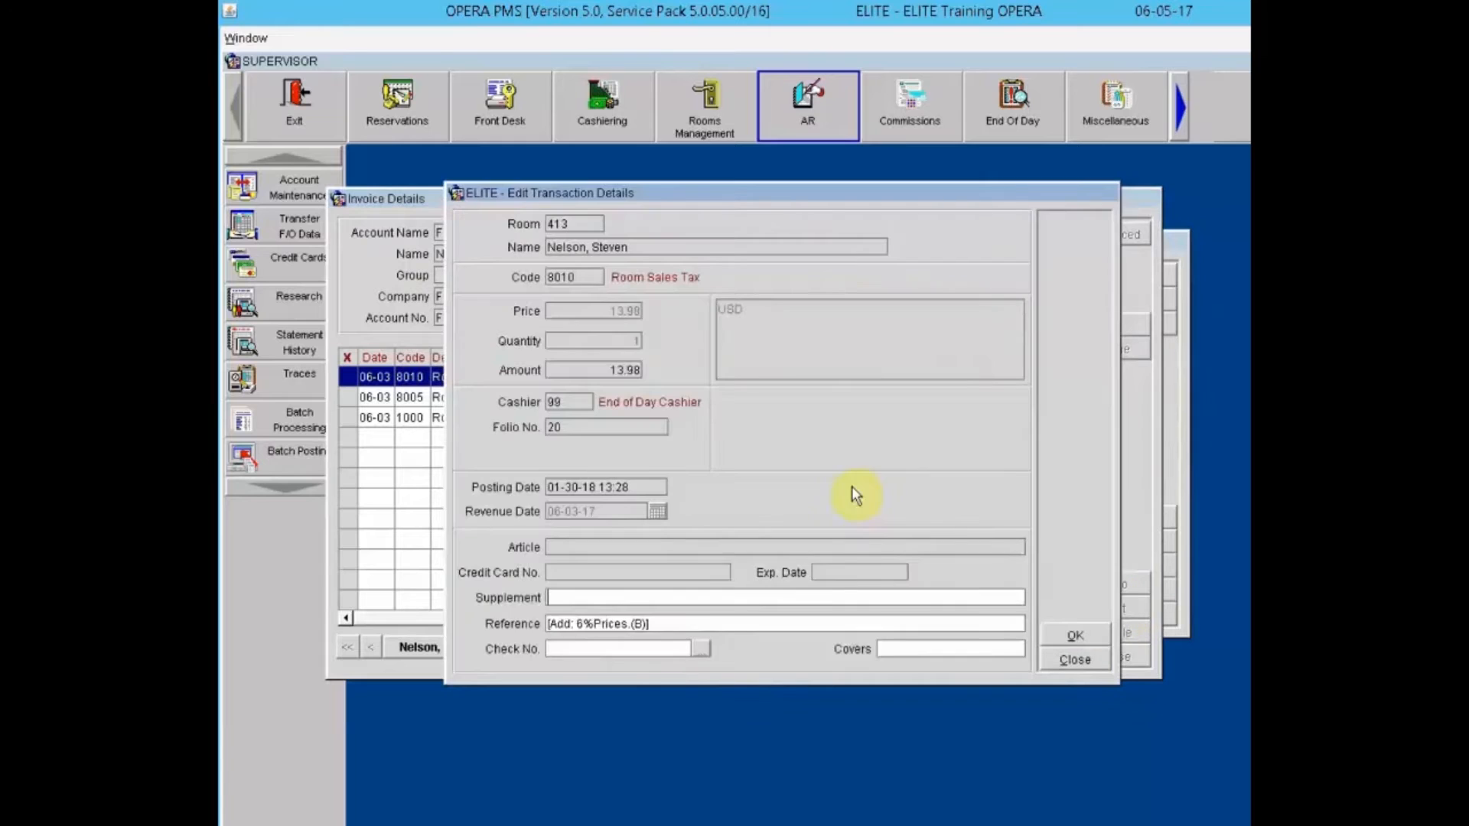
left_click(696, 589)
left_click(1067, 668)
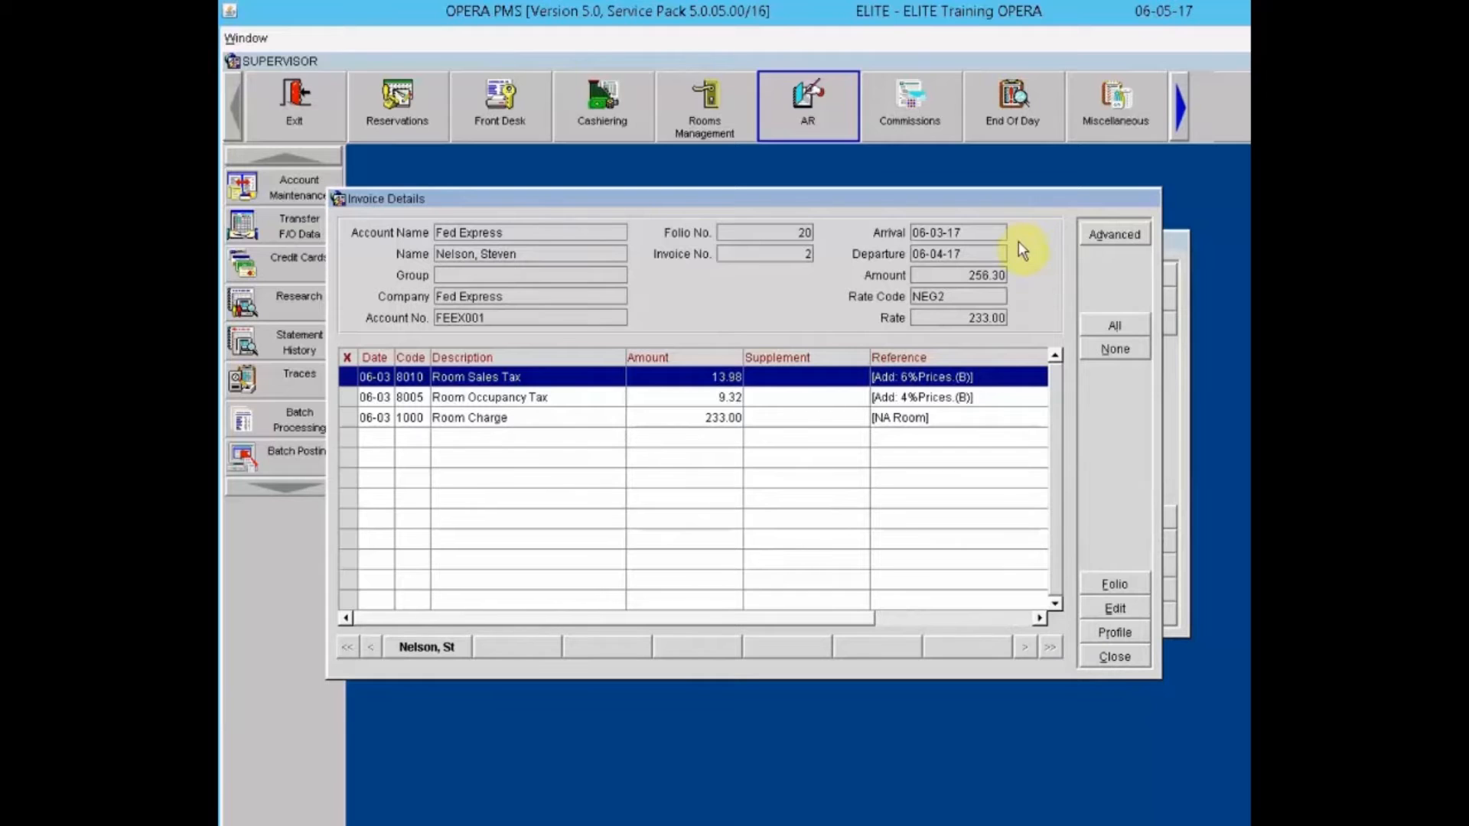
left_click(1115, 657)
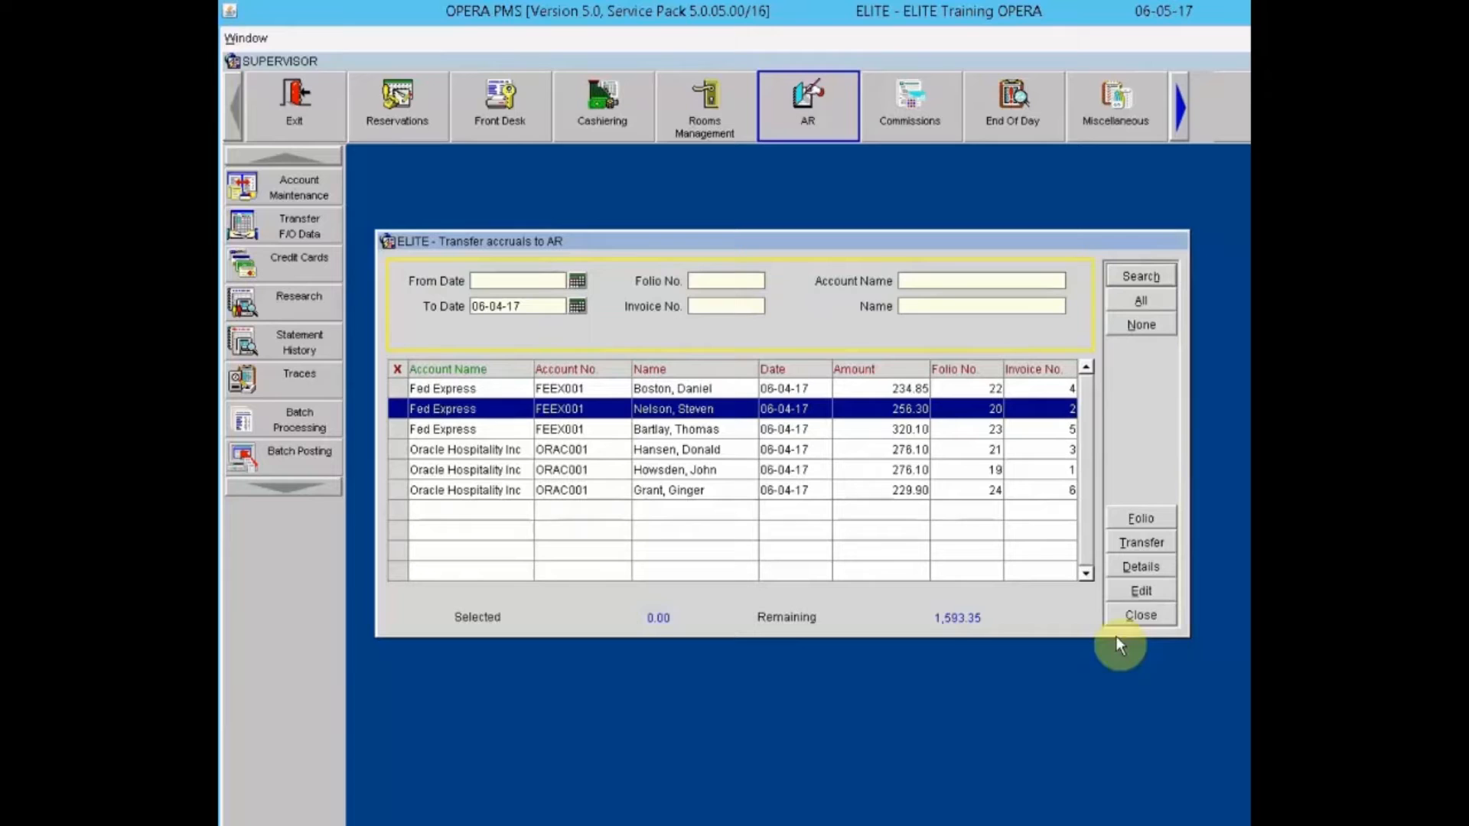
Step: Reassign the Fed Express invoice 2 accrual to the Water Softner Inc AR account and confirm
left_click(1147, 591)
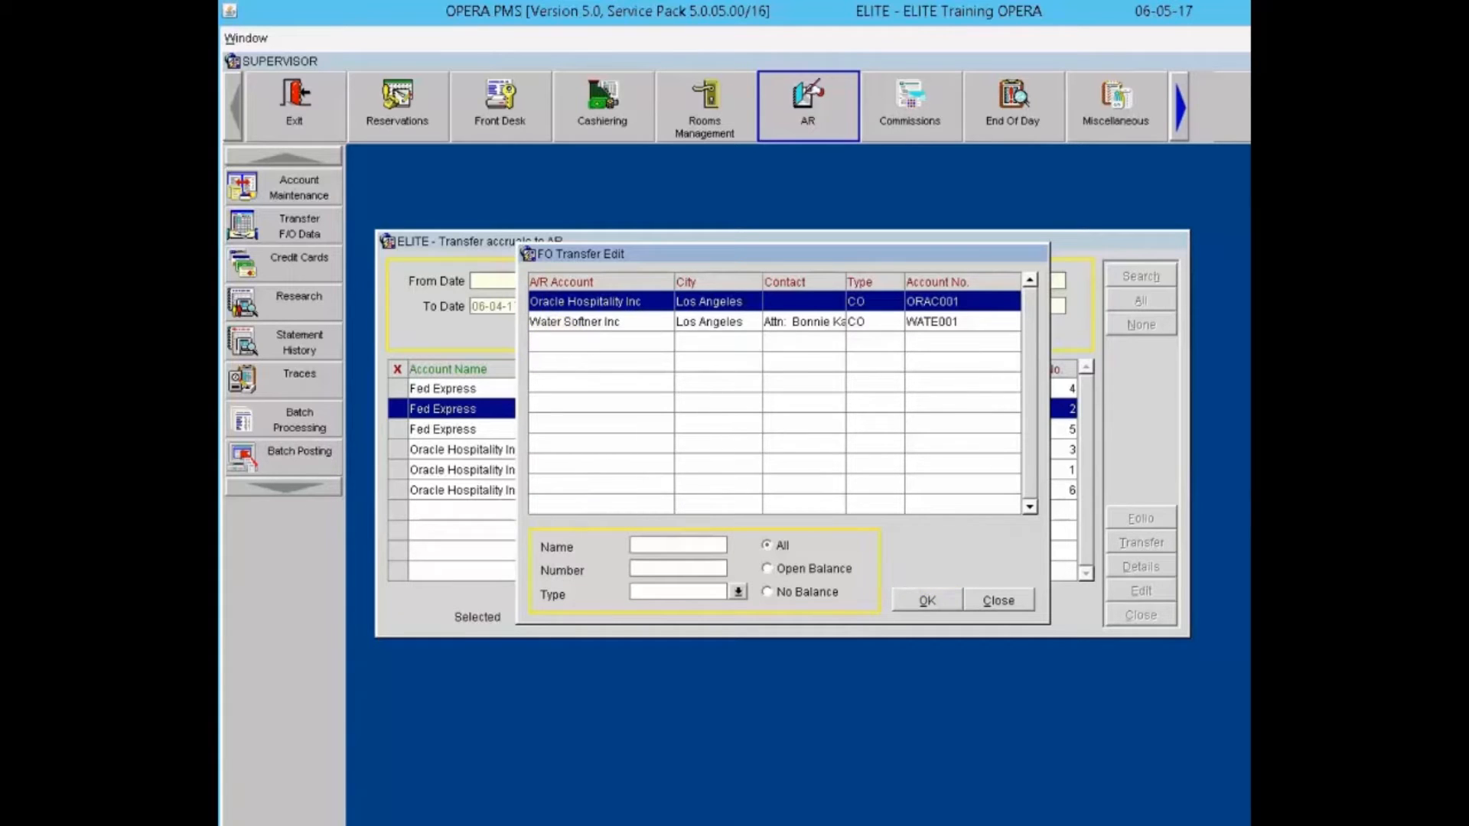
left_click(730, 329)
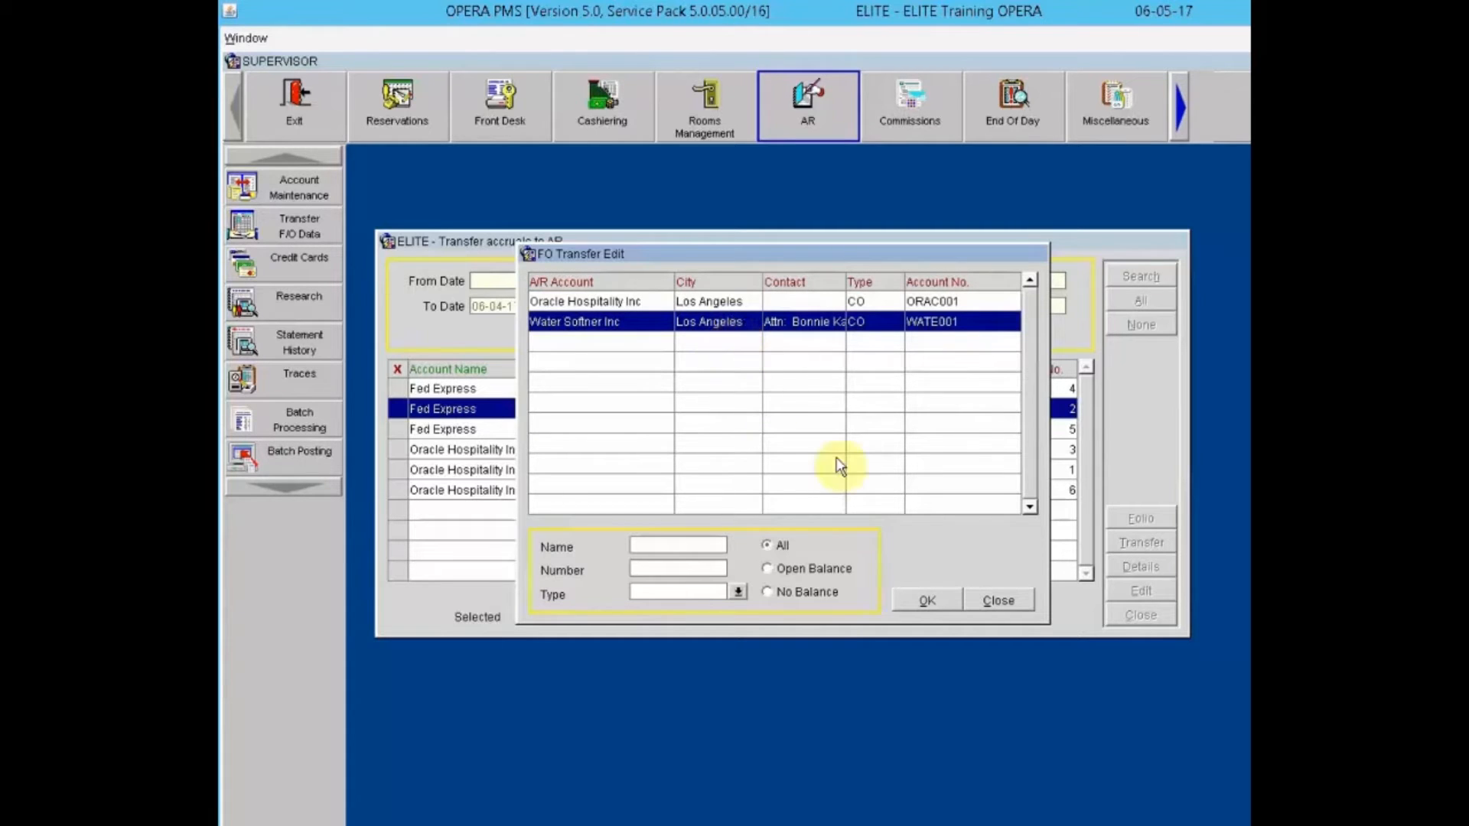
left_click(929, 601)
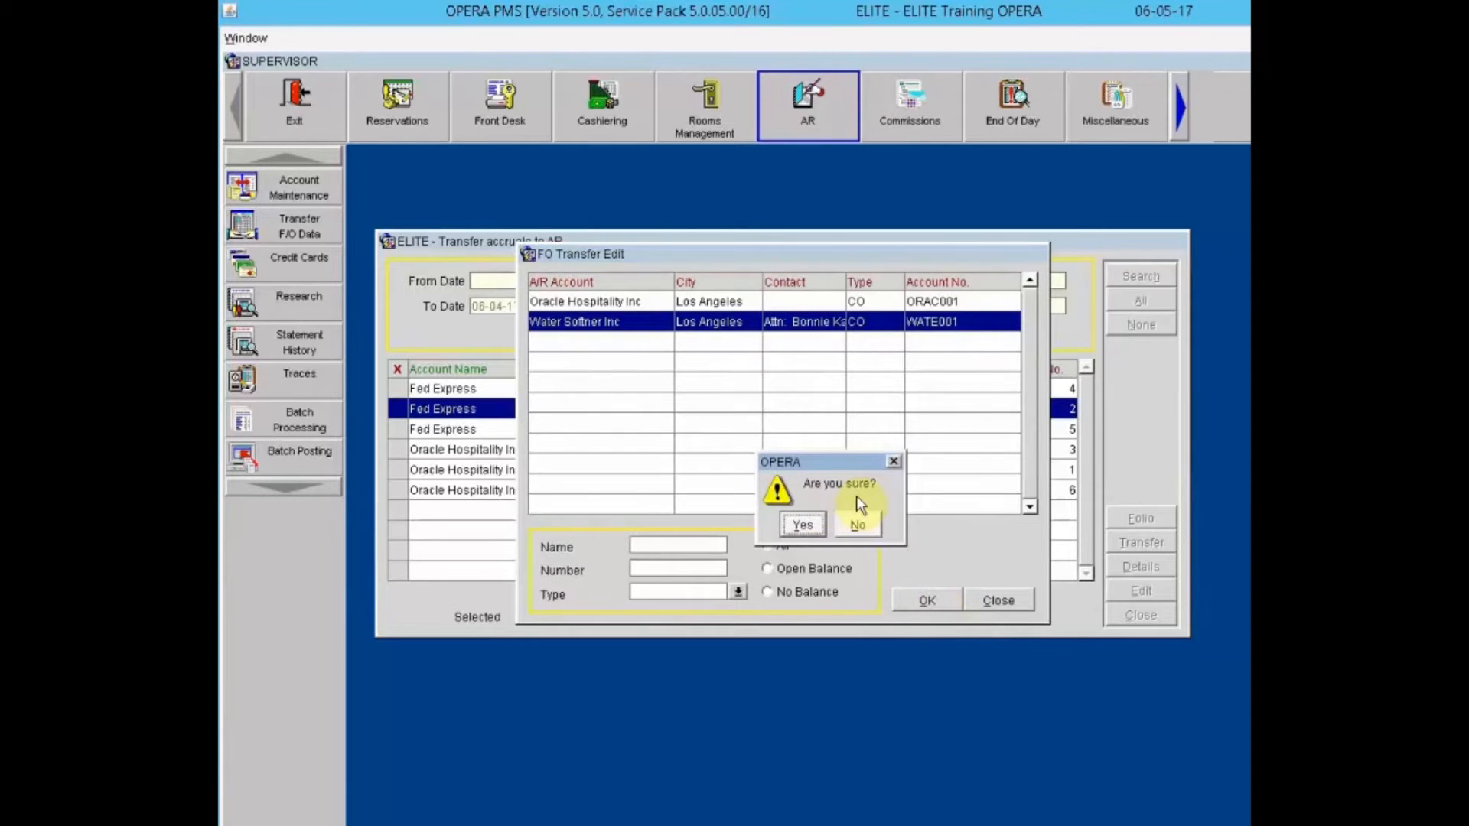
left_click(803, 525)
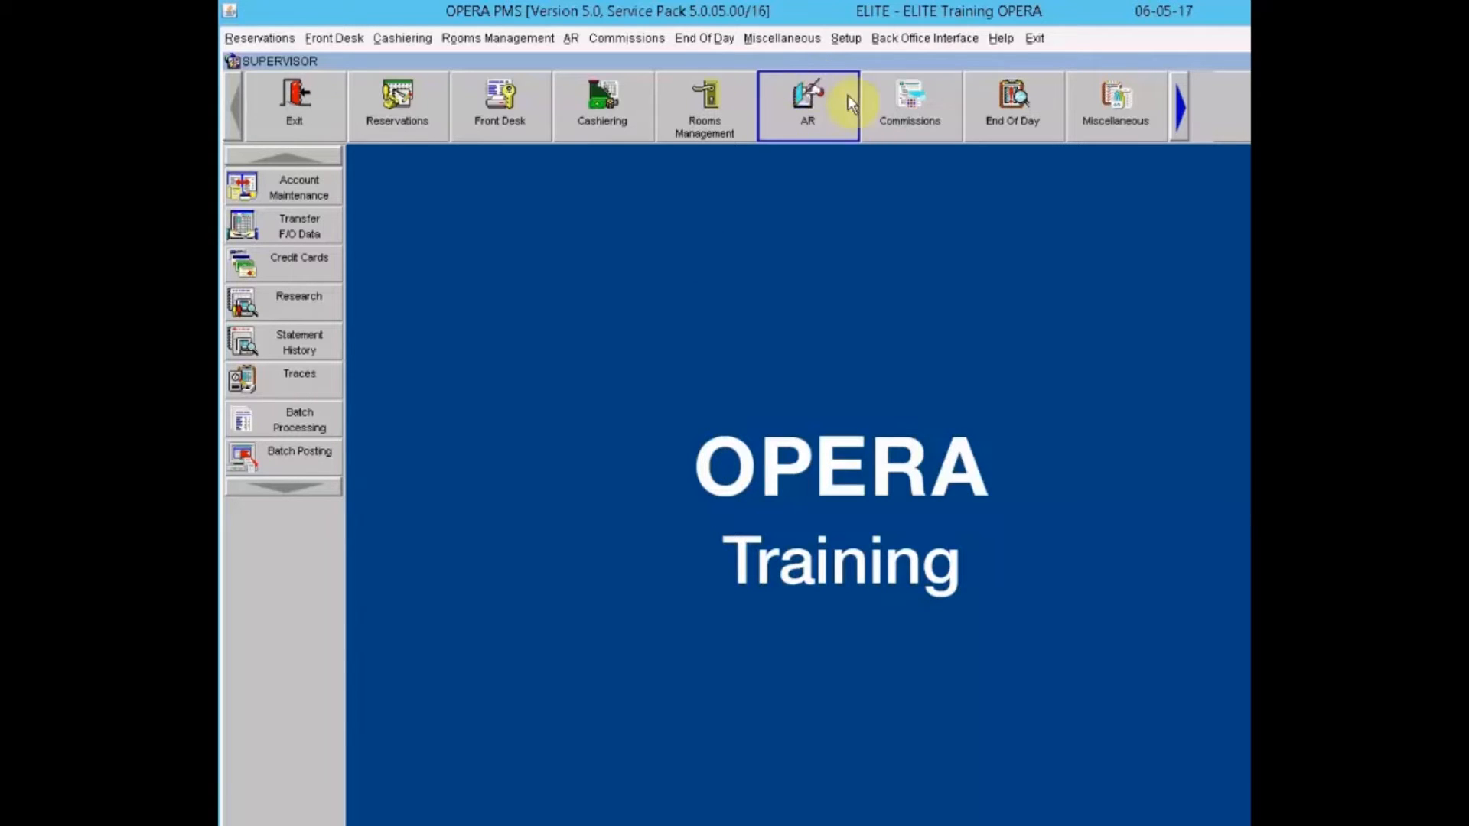
Step: Open Account Maintenance and log in as cashier to reach AR Account Search
left_click(292, 181)
left_click(901, 457)
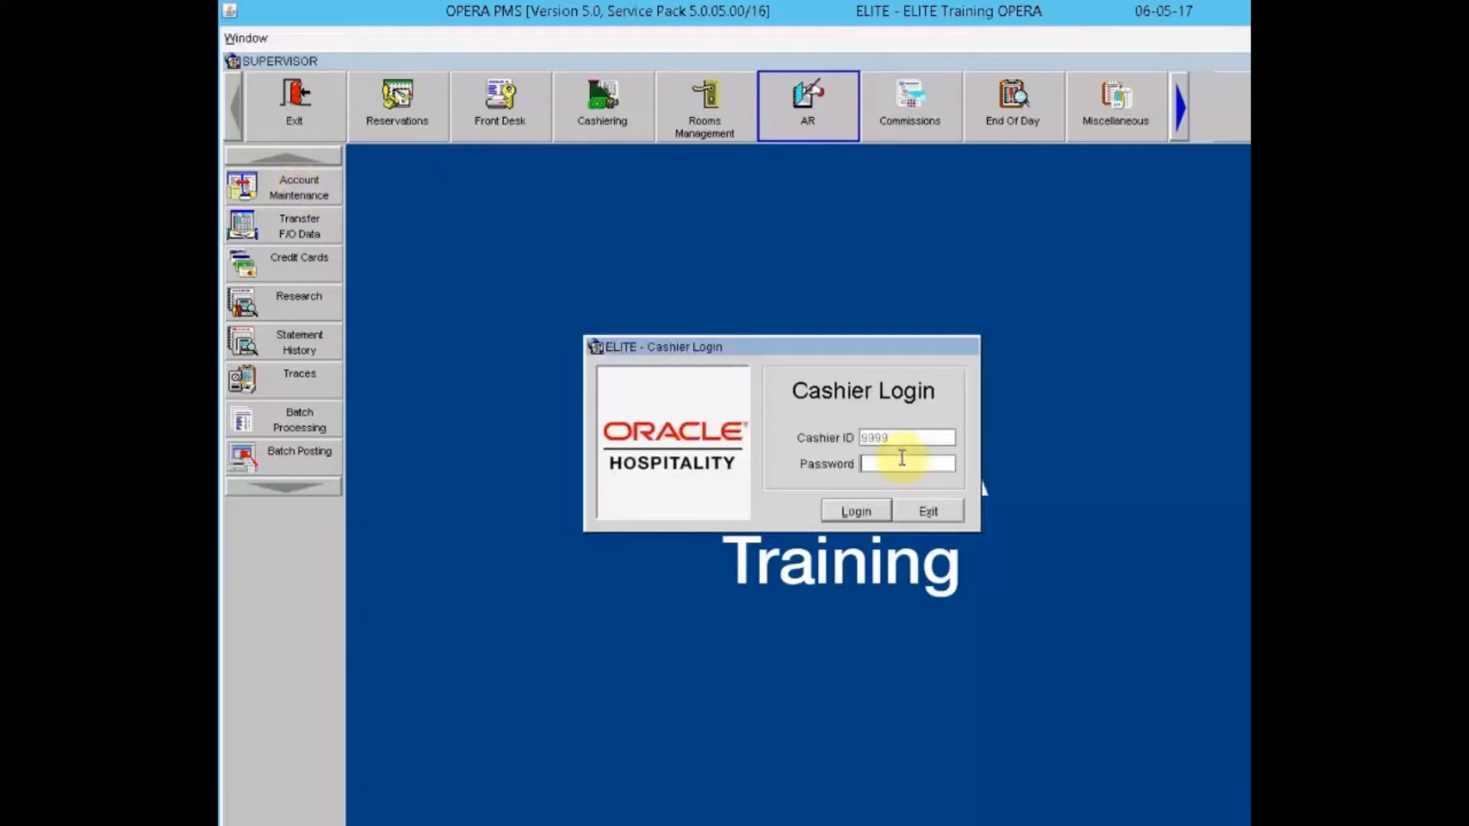
type("******")
key("Return")
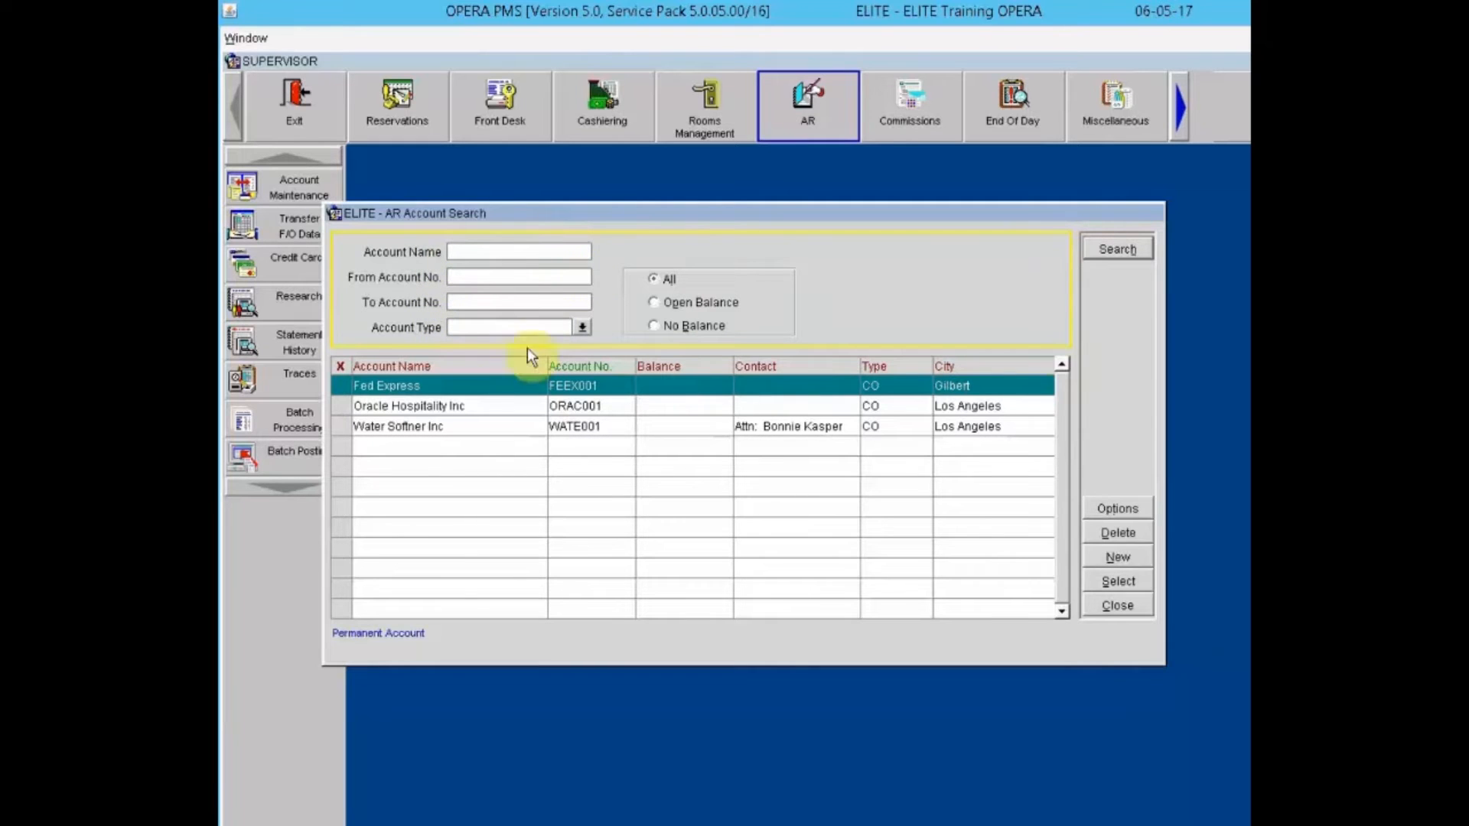
Step: Try the account type and open-balance filters, leaving the search showing all accounts
left_click(581, 326)
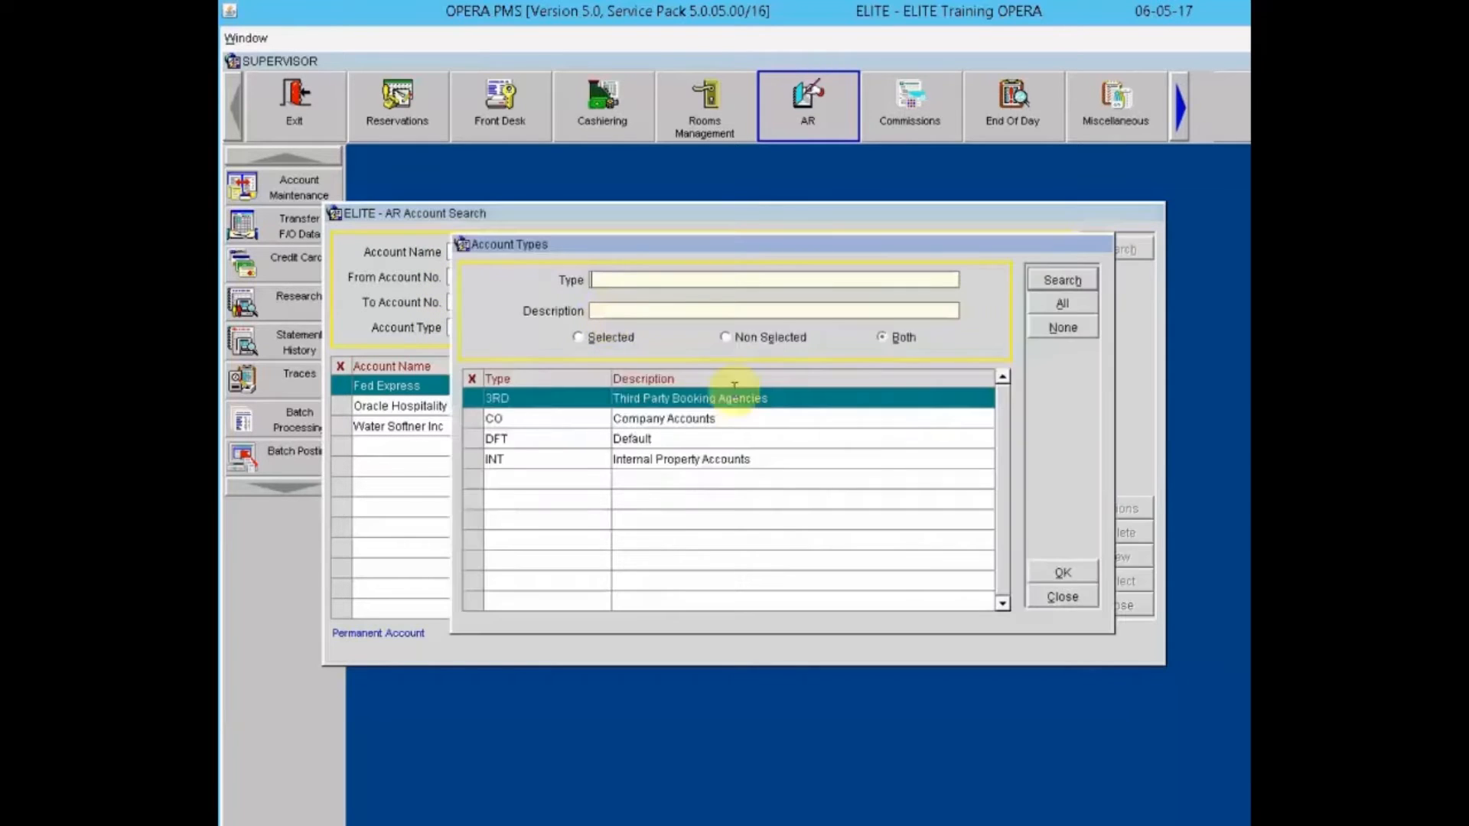
left_click(1062, 598)
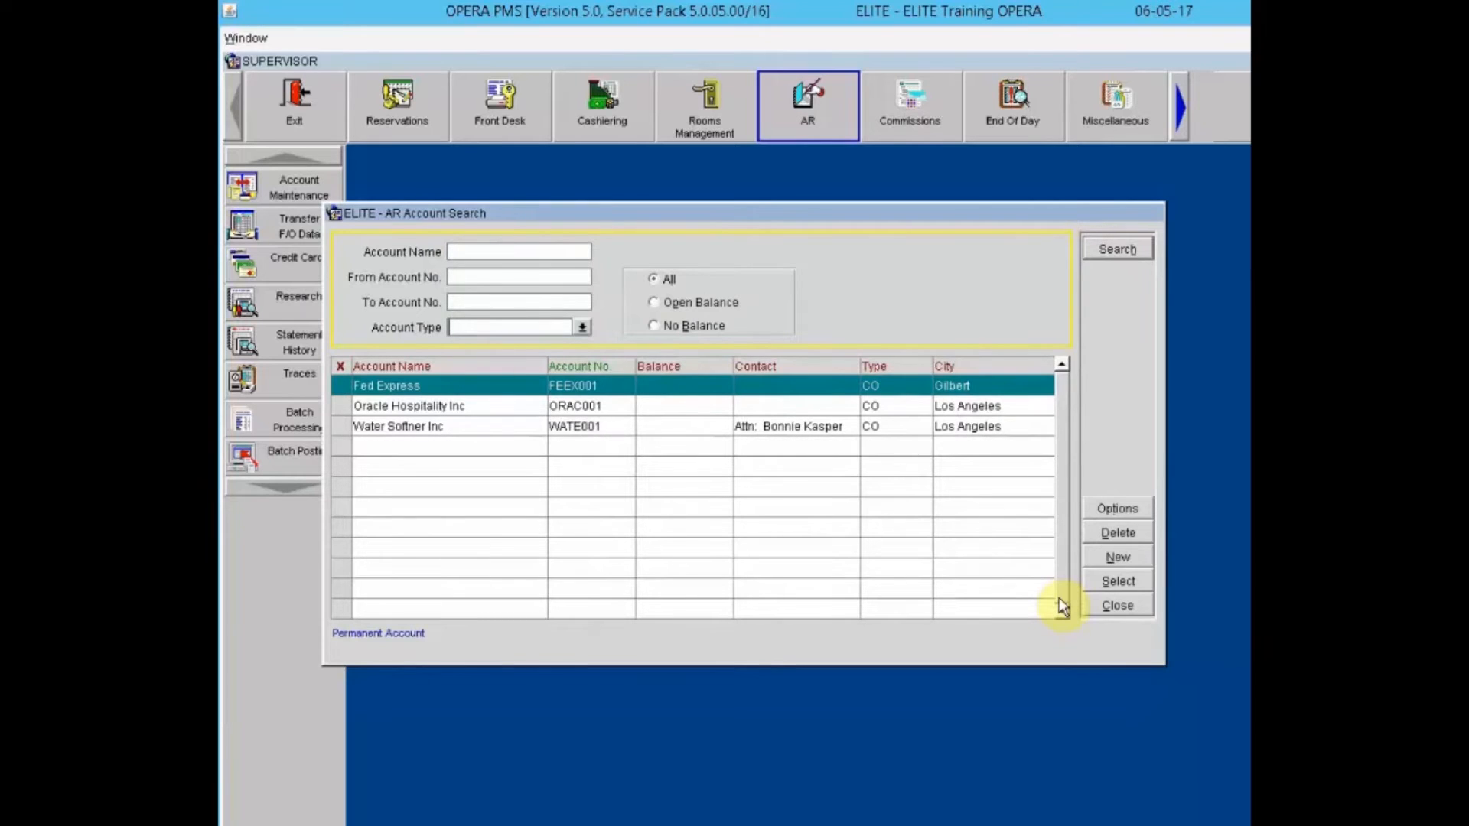
left_click(689, 306)
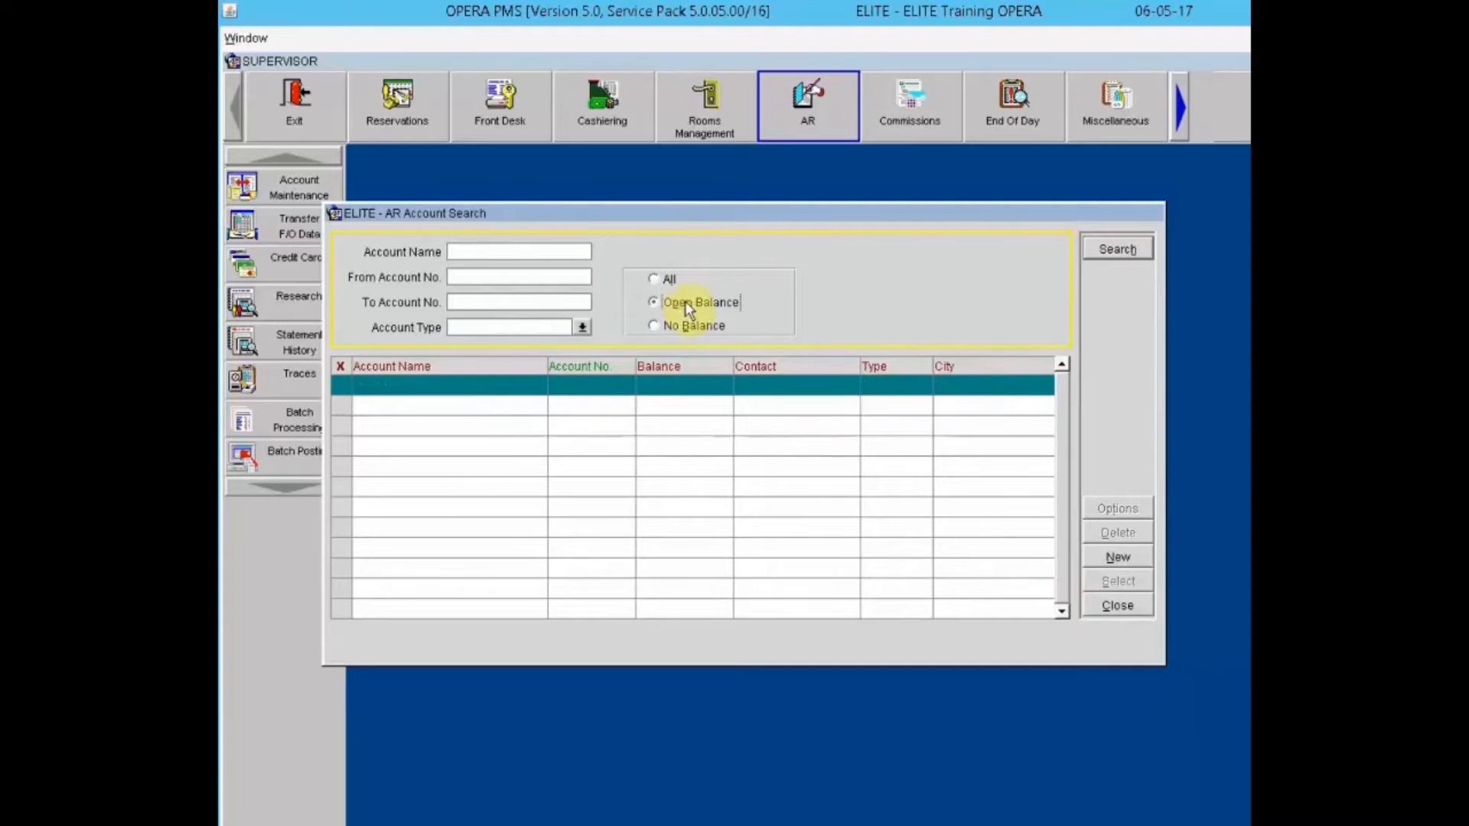
left_click(664, 282)
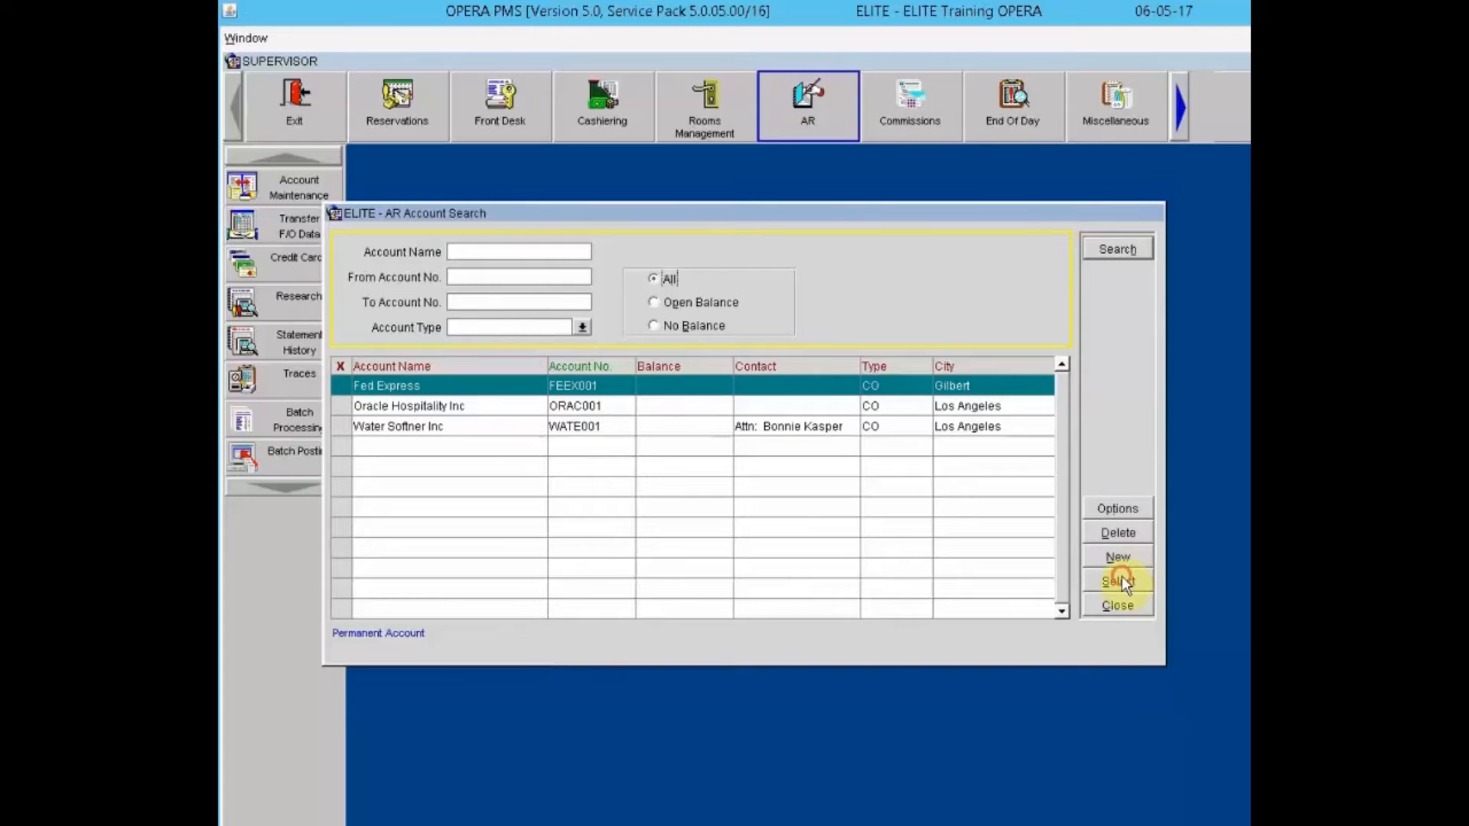
left_click(1115, 509)
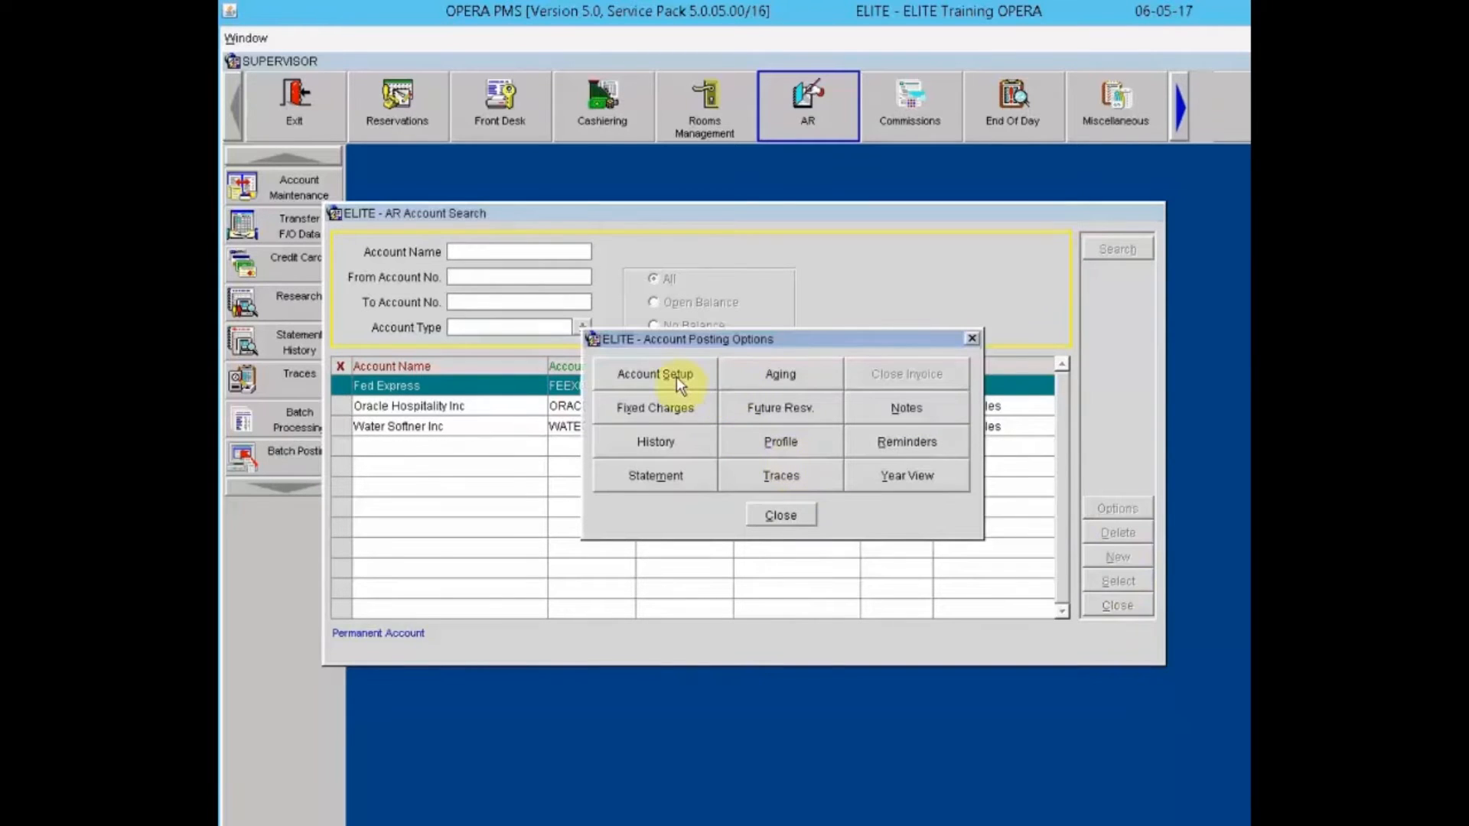
left_click(676, 376)
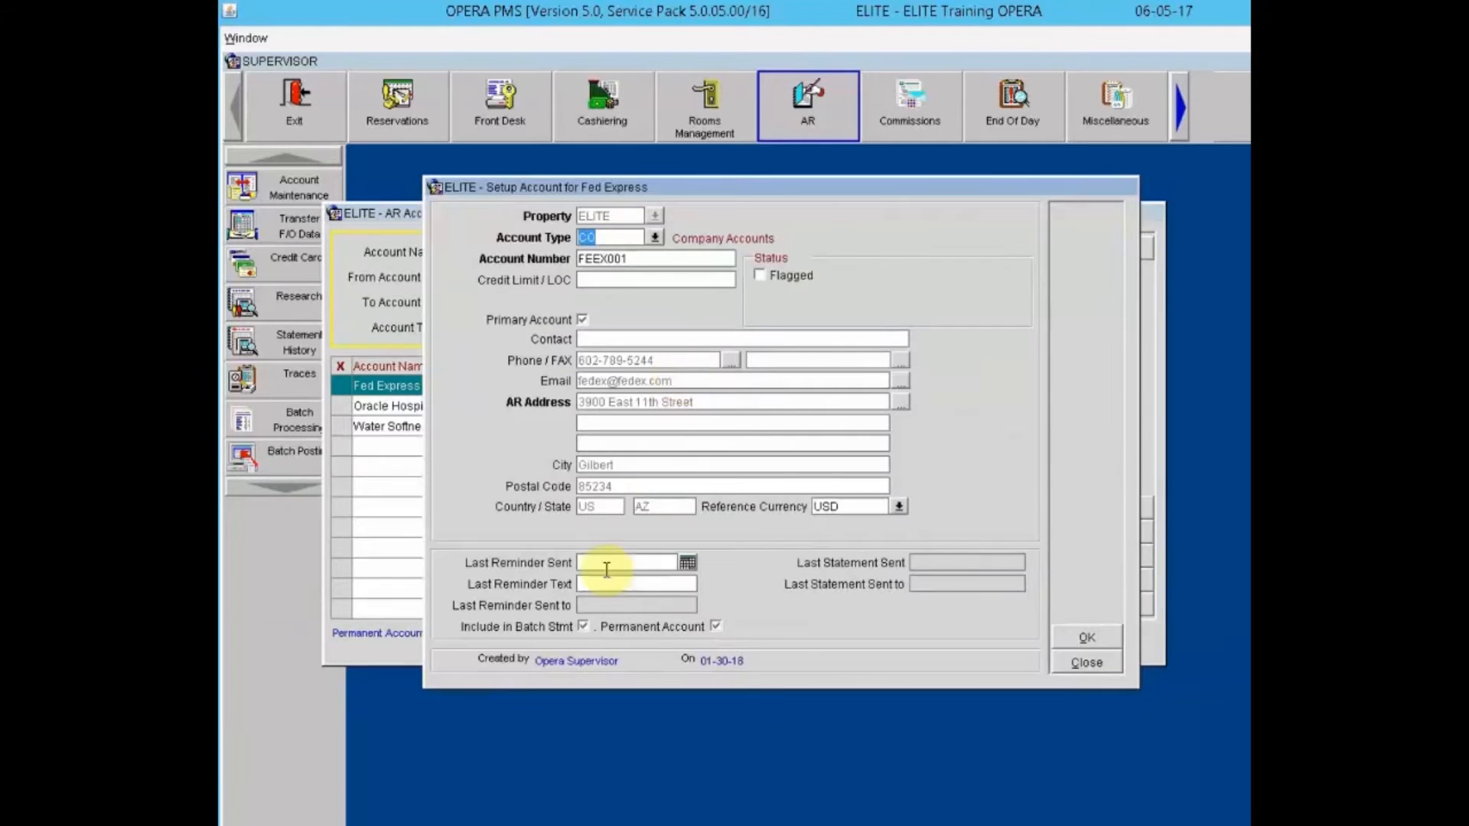
left_click(717, 628)
left_click(718, 627)
left_click(1102, 637)
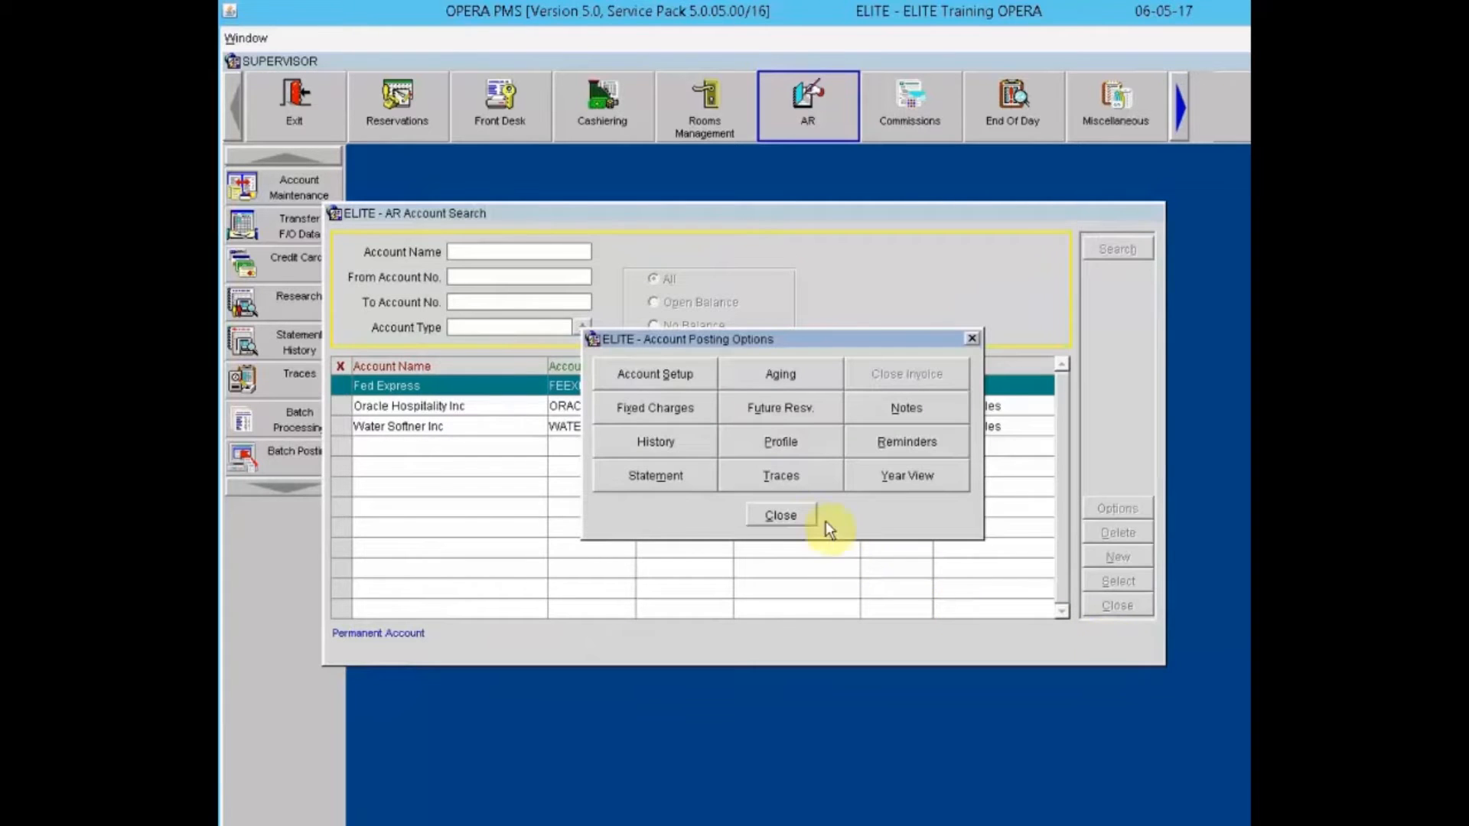
left_click(796, 515)
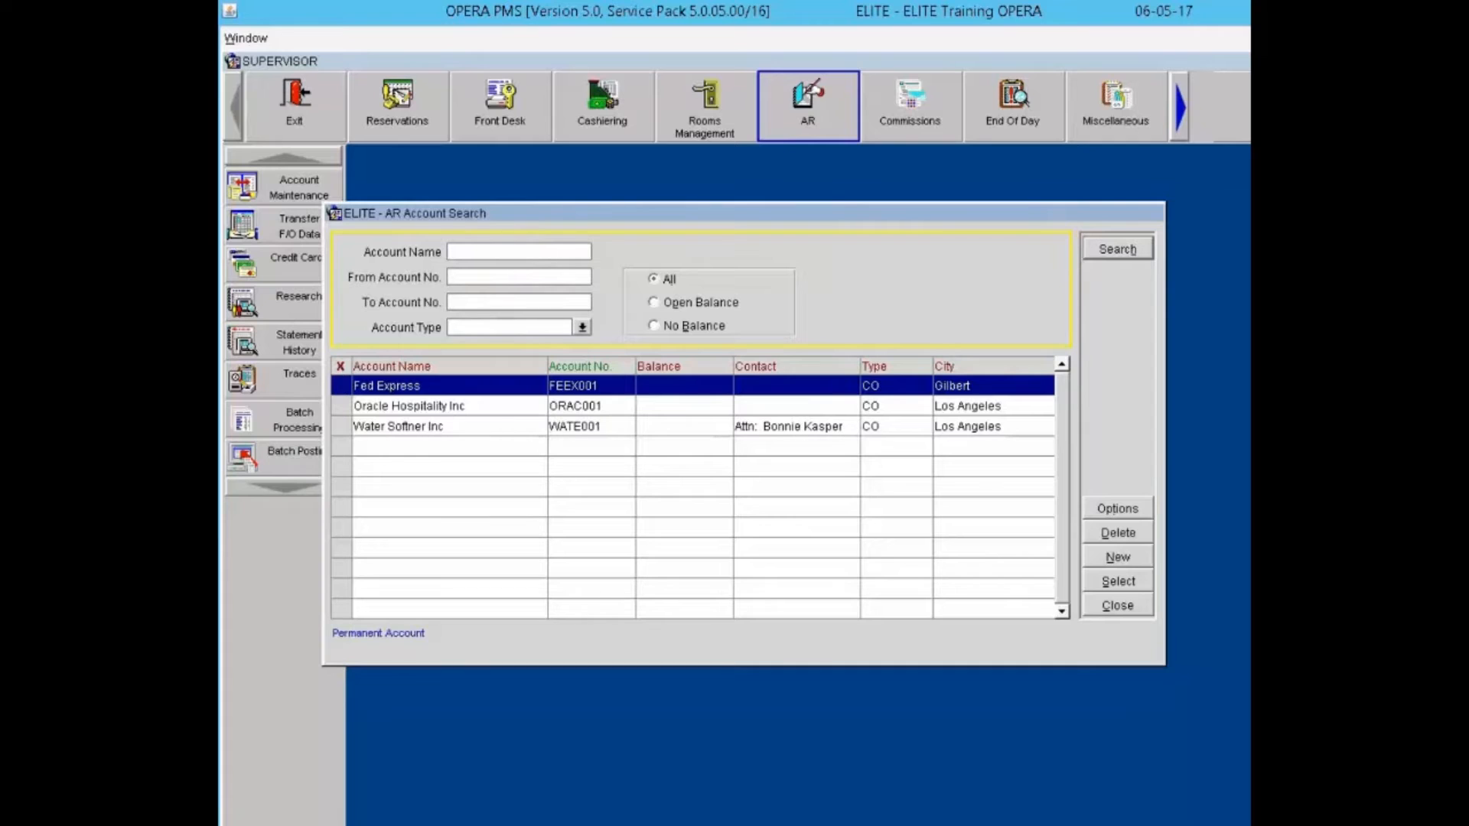
Step: Bring up the Account Types lookup (3RD, CO, DFT, INT) from the AR search
left_click(464, 304)
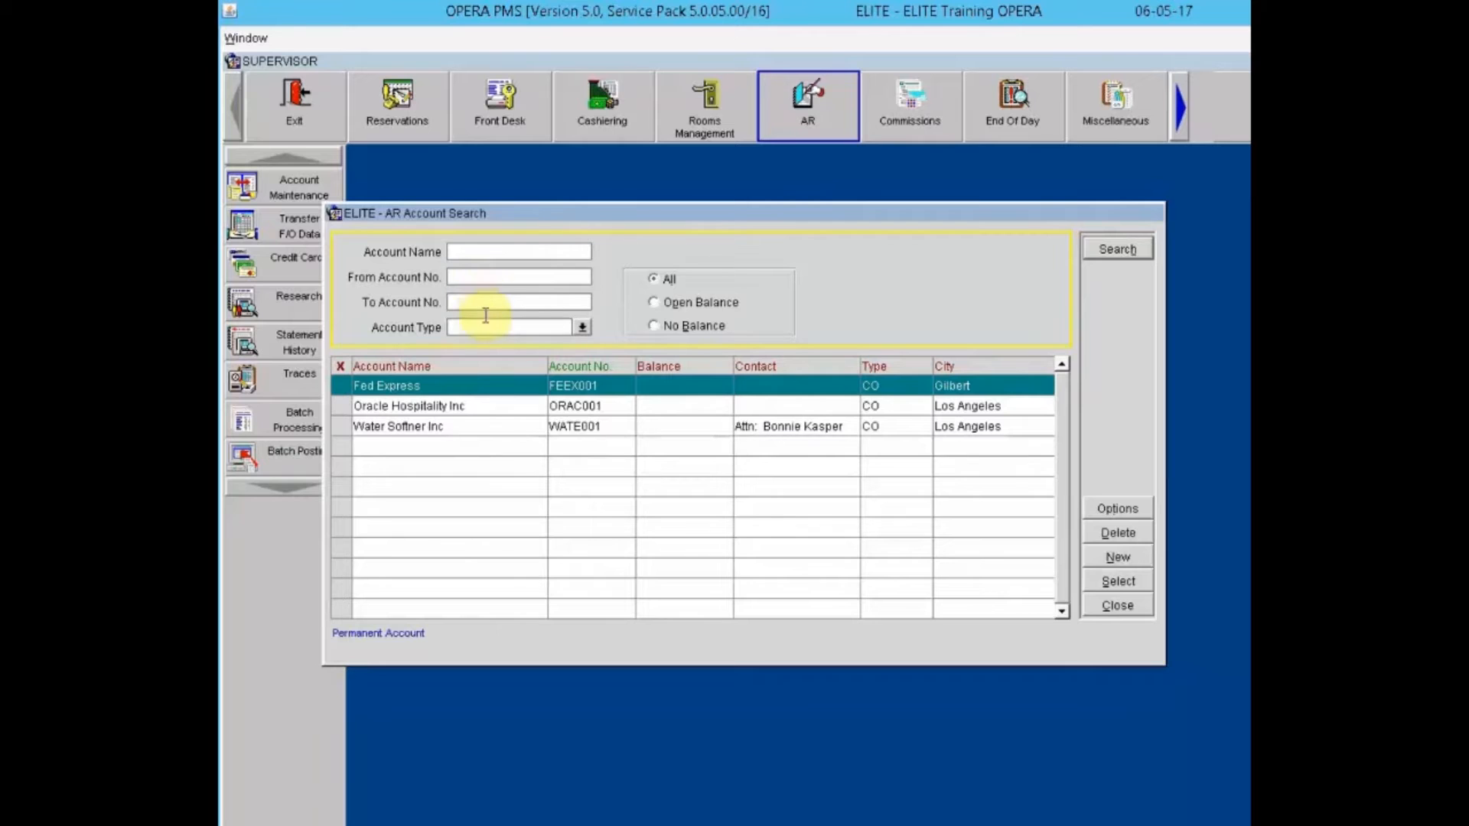
left_click(579, 329)
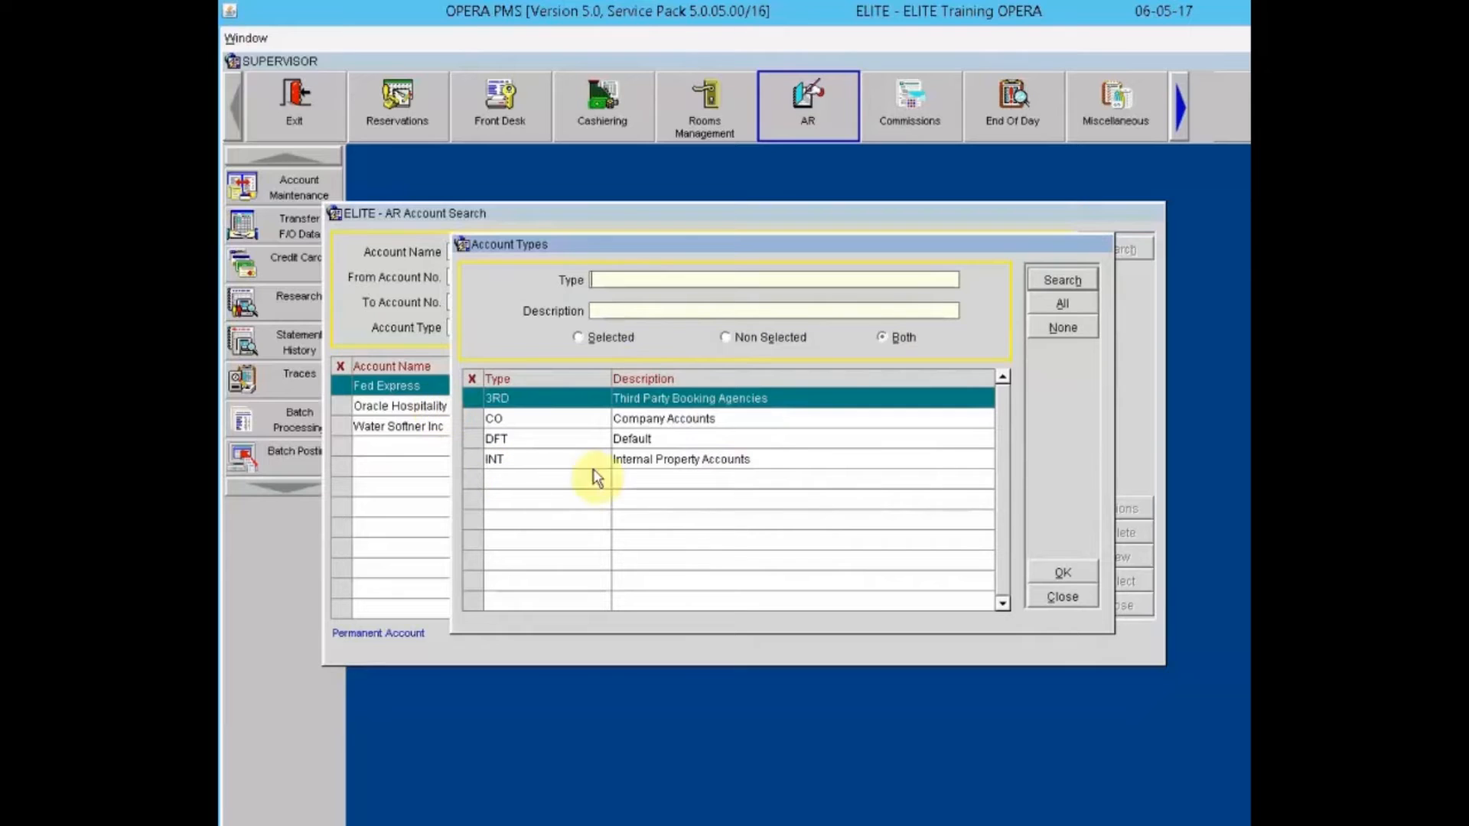
Step: Close the Account Types list and then the AR Account Search window
left_click(1083, 596)
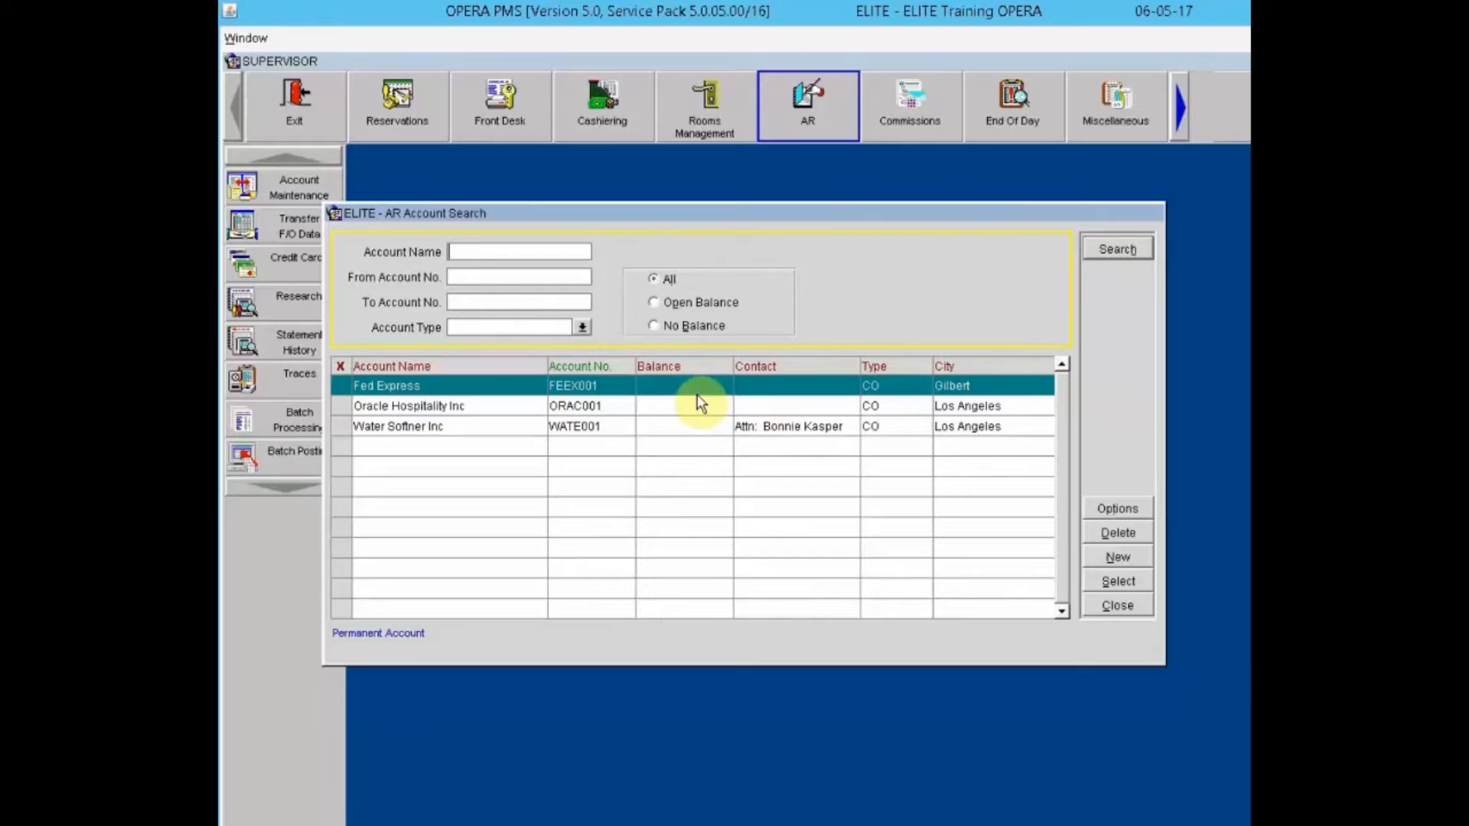
left_click(1118, 606)
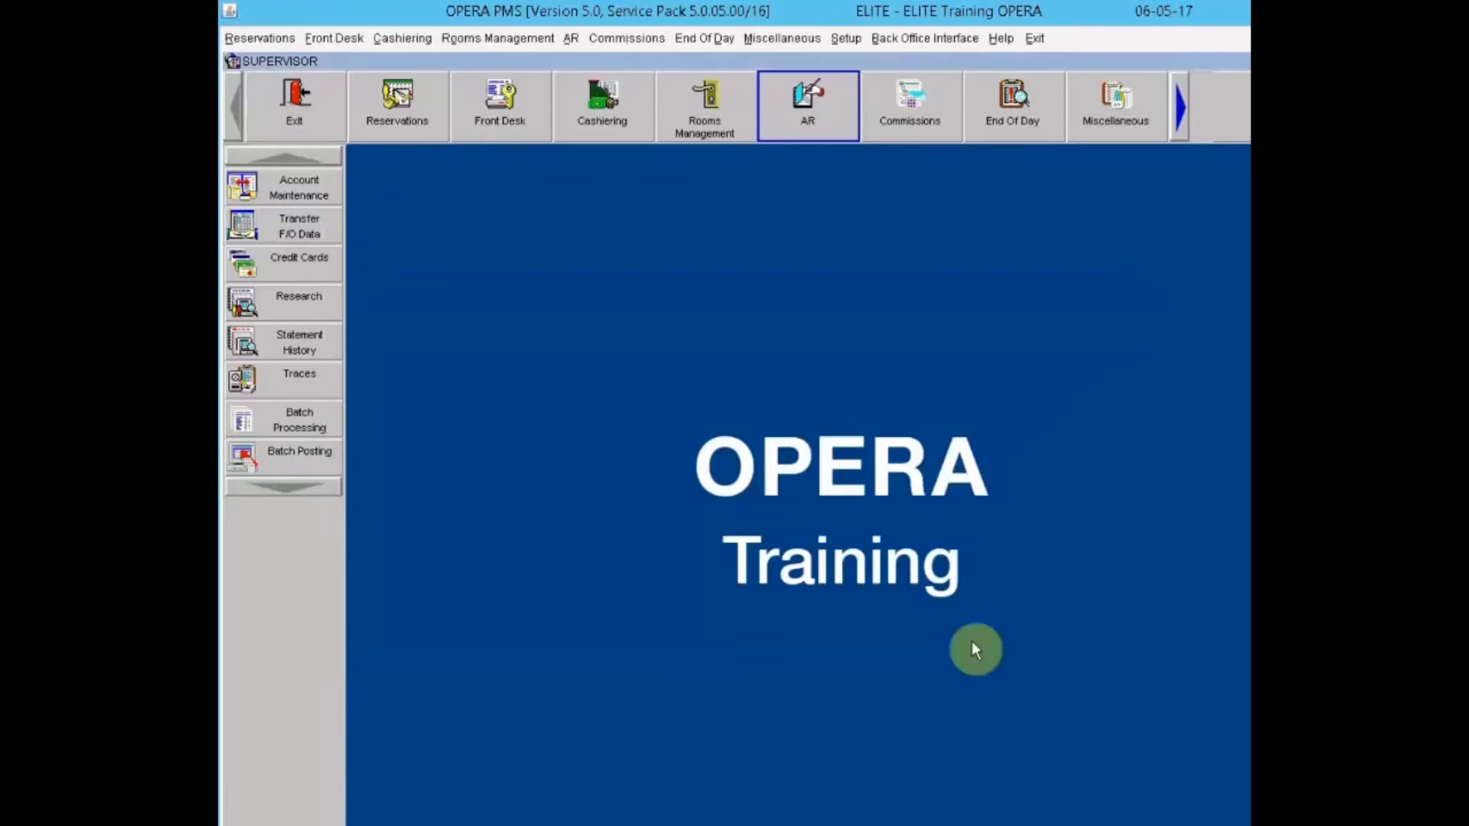
Step: Log in as cashier, select all six accruals and transfer the 1,593.35 to AR
left_click(258, 222)
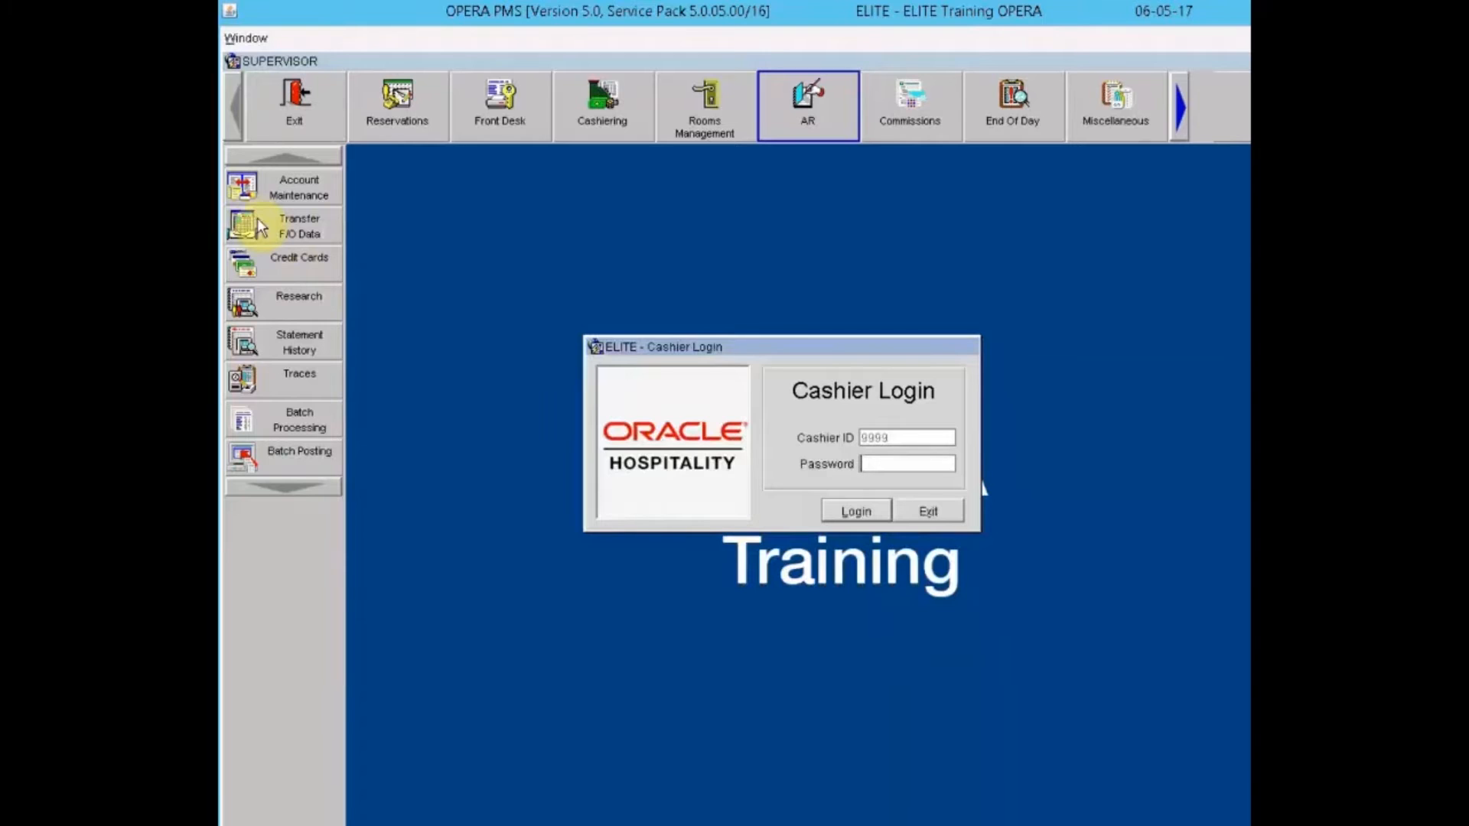
type("***********")
key("Return")
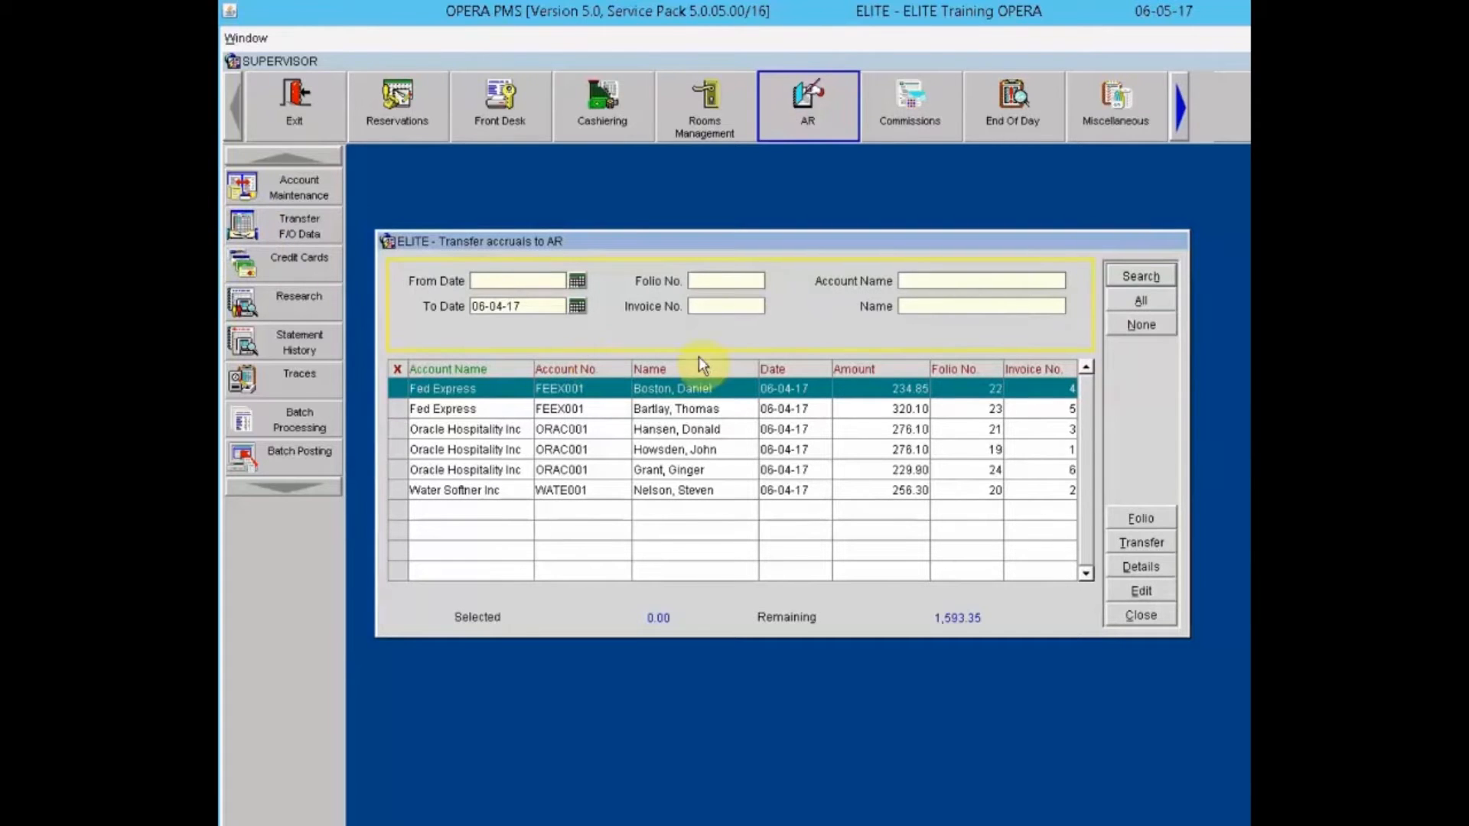
left_click(1142, 300)
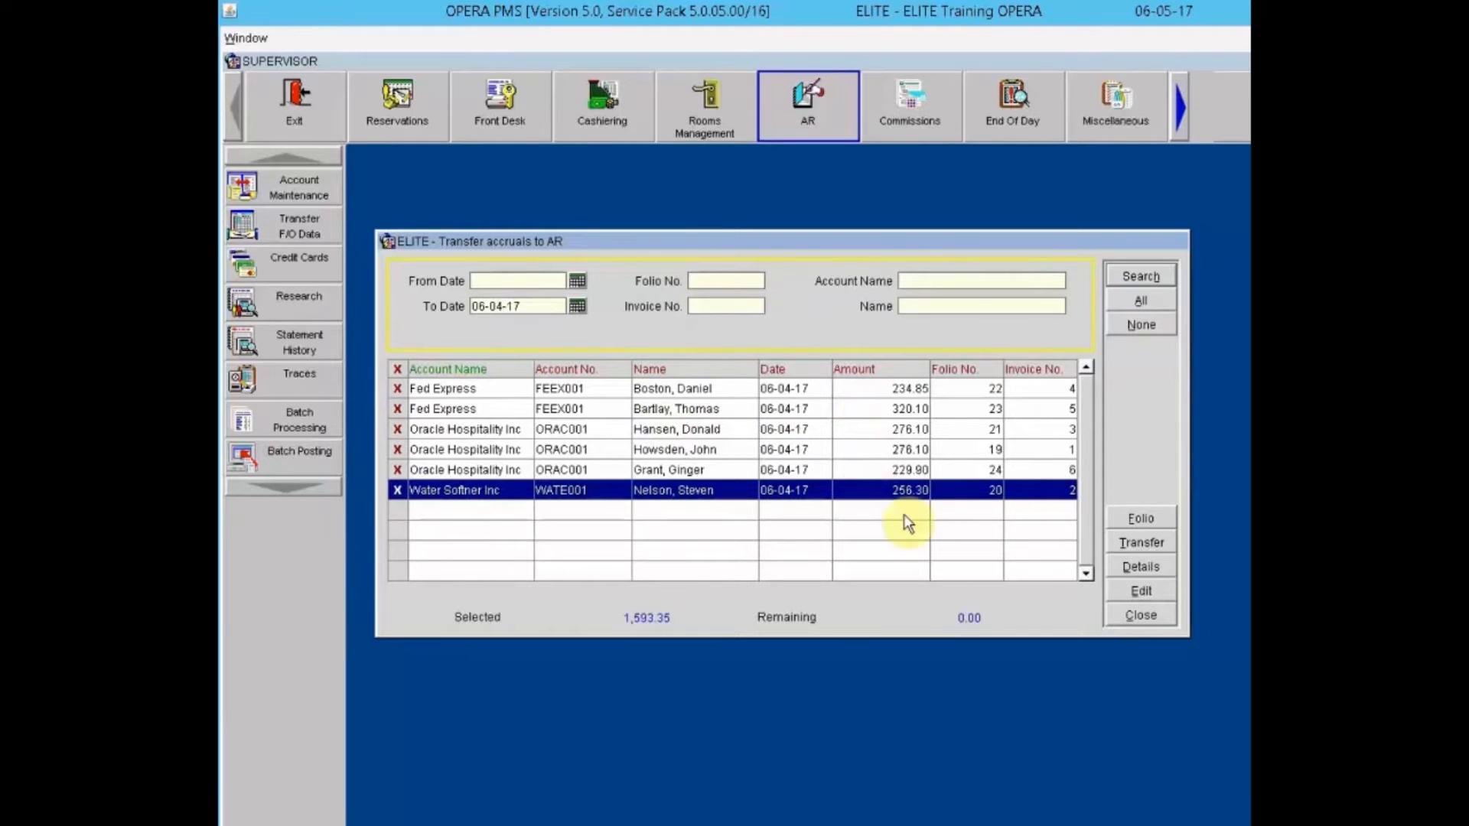
left_click(1141, 543)
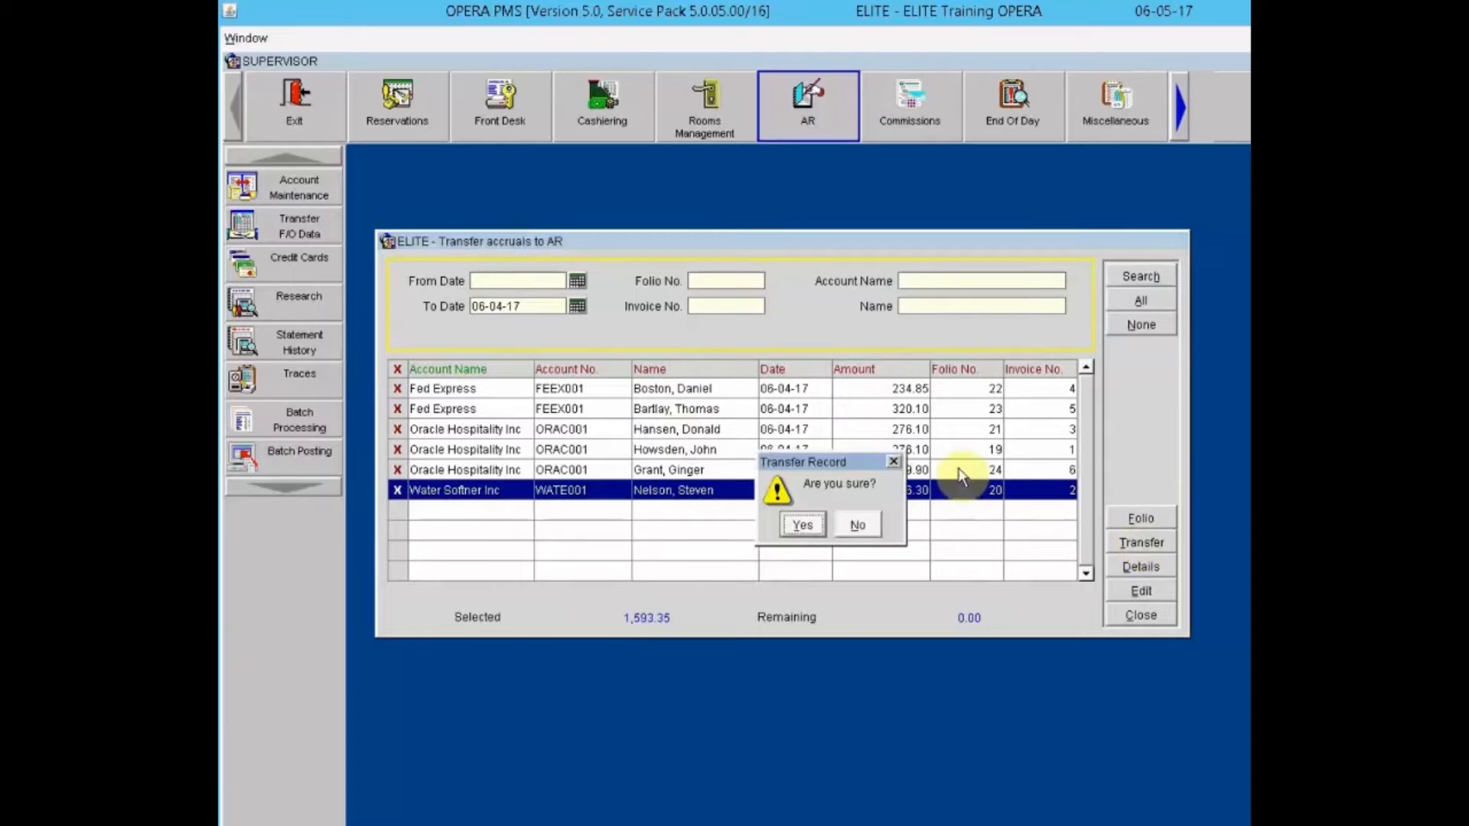
left_click(803, 525)
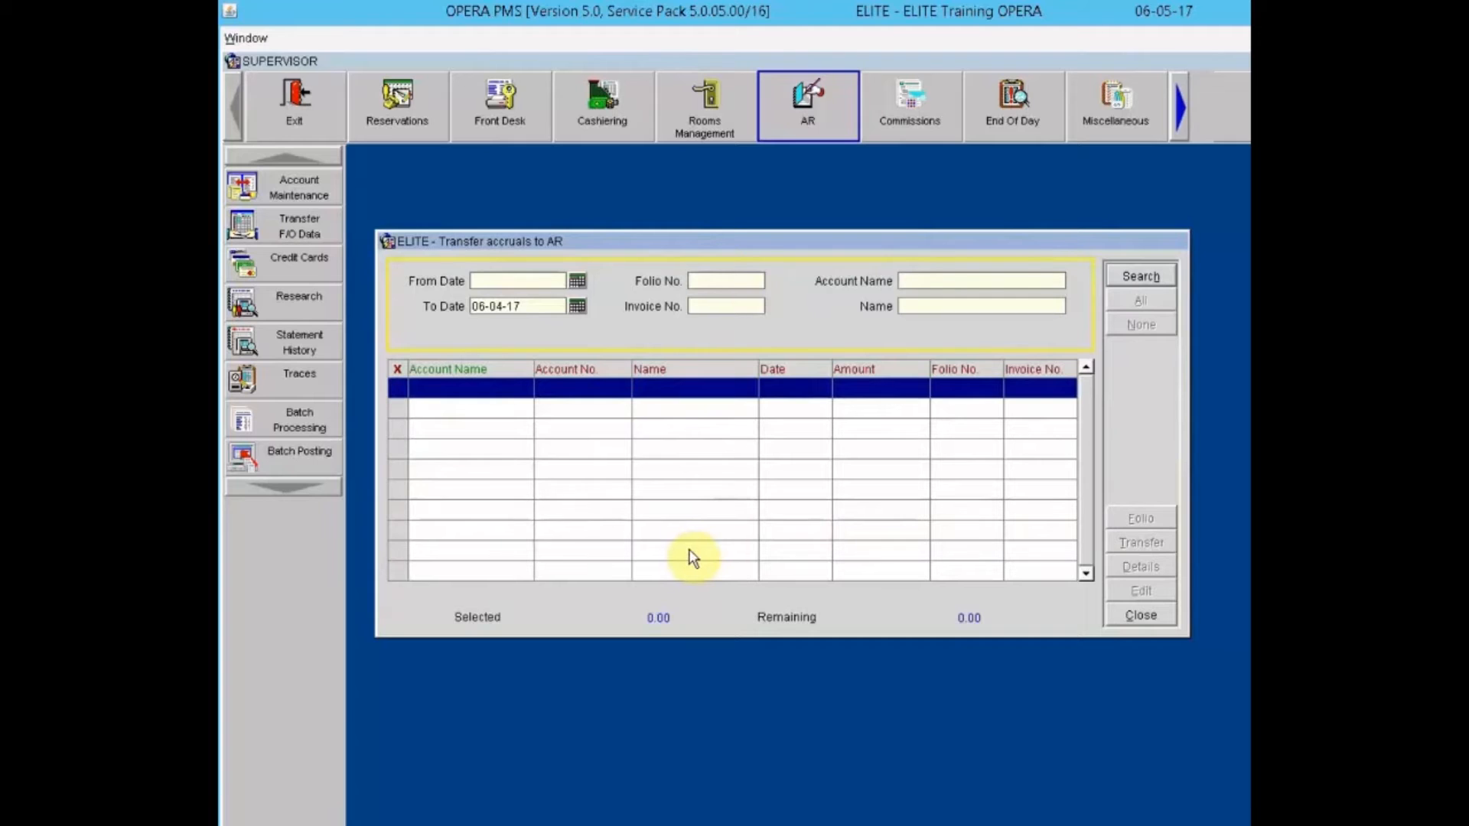
Step: Close the accrual transfer and log in to AR Account Maintenance with the cashier password
left_click(1142, 616)
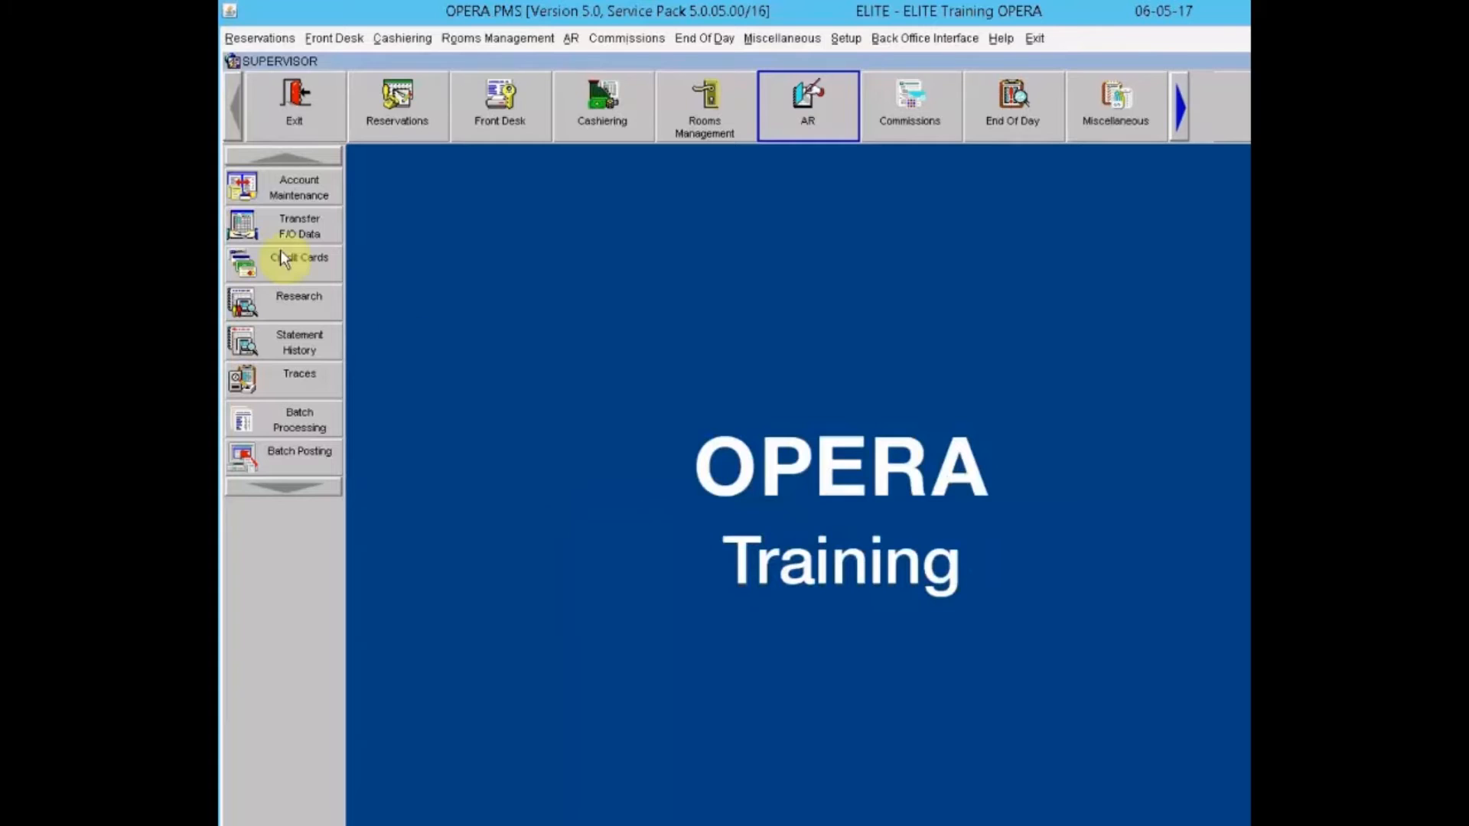
left_click(263, 185)
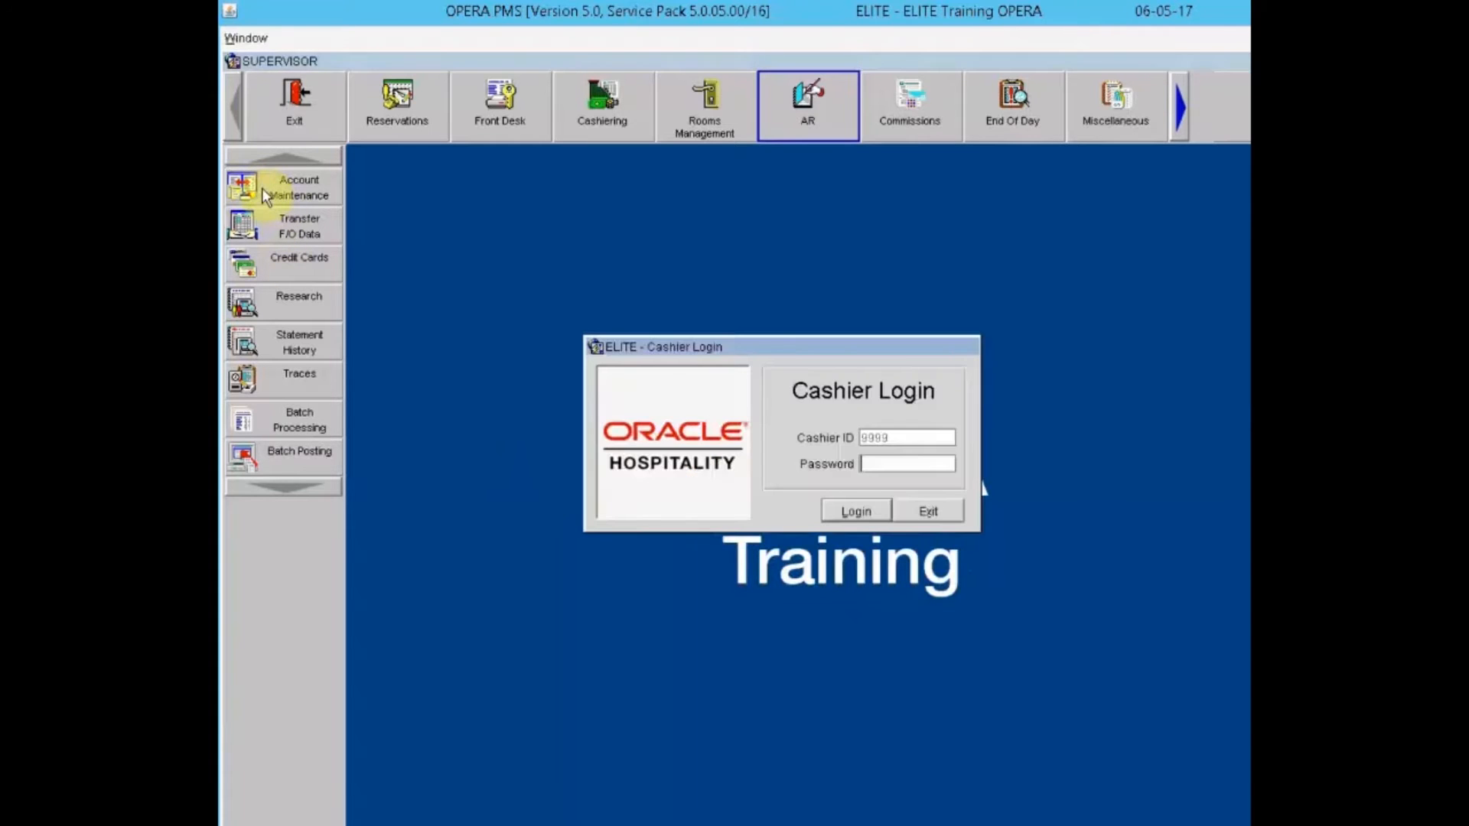
type("************")
key("Return")
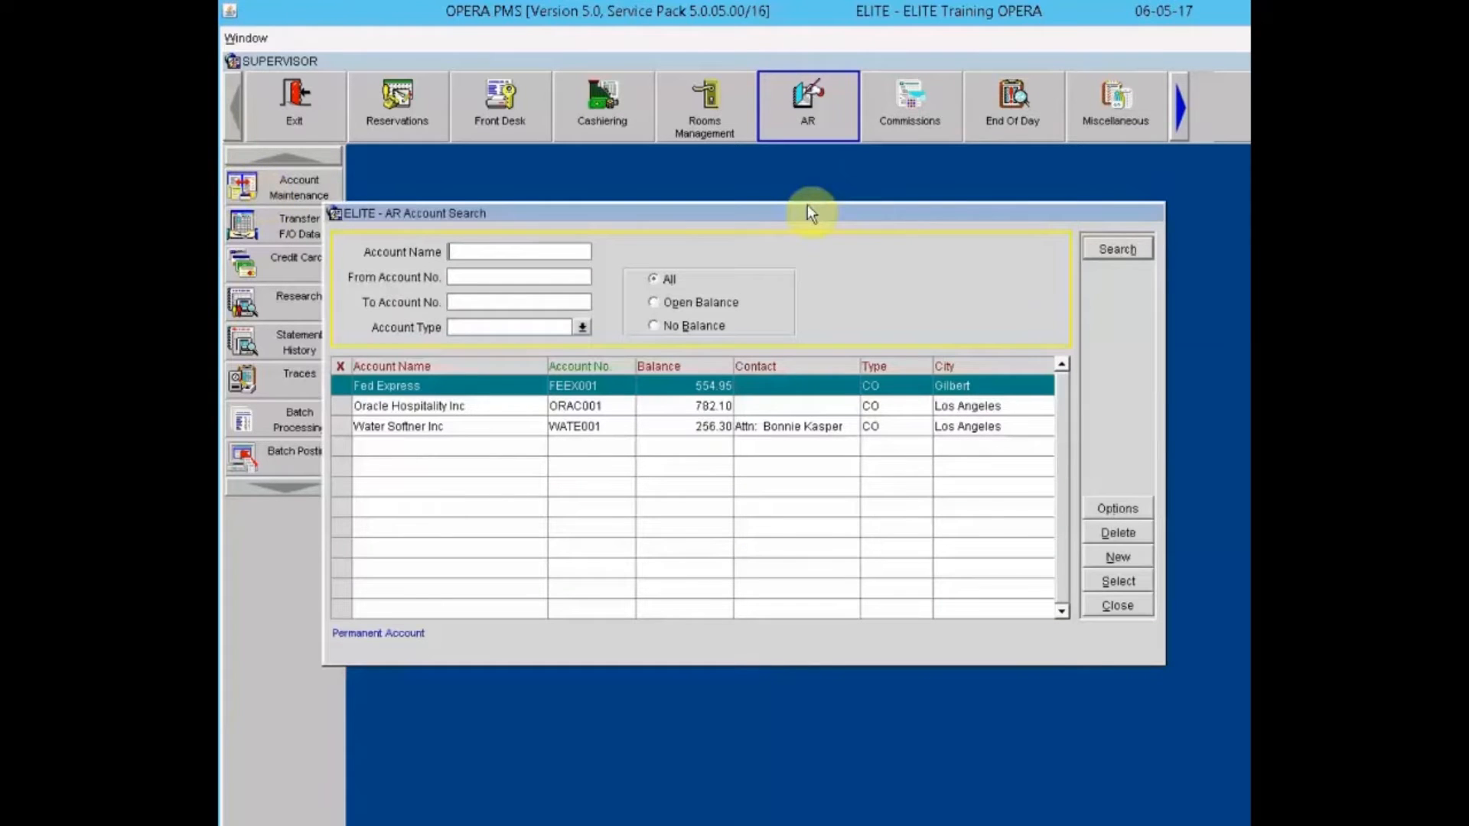
Step: Open maintenance for the Oracle Hospitality Inc account, balance 782.10
left_click_drag(833, 243, 852, 256)
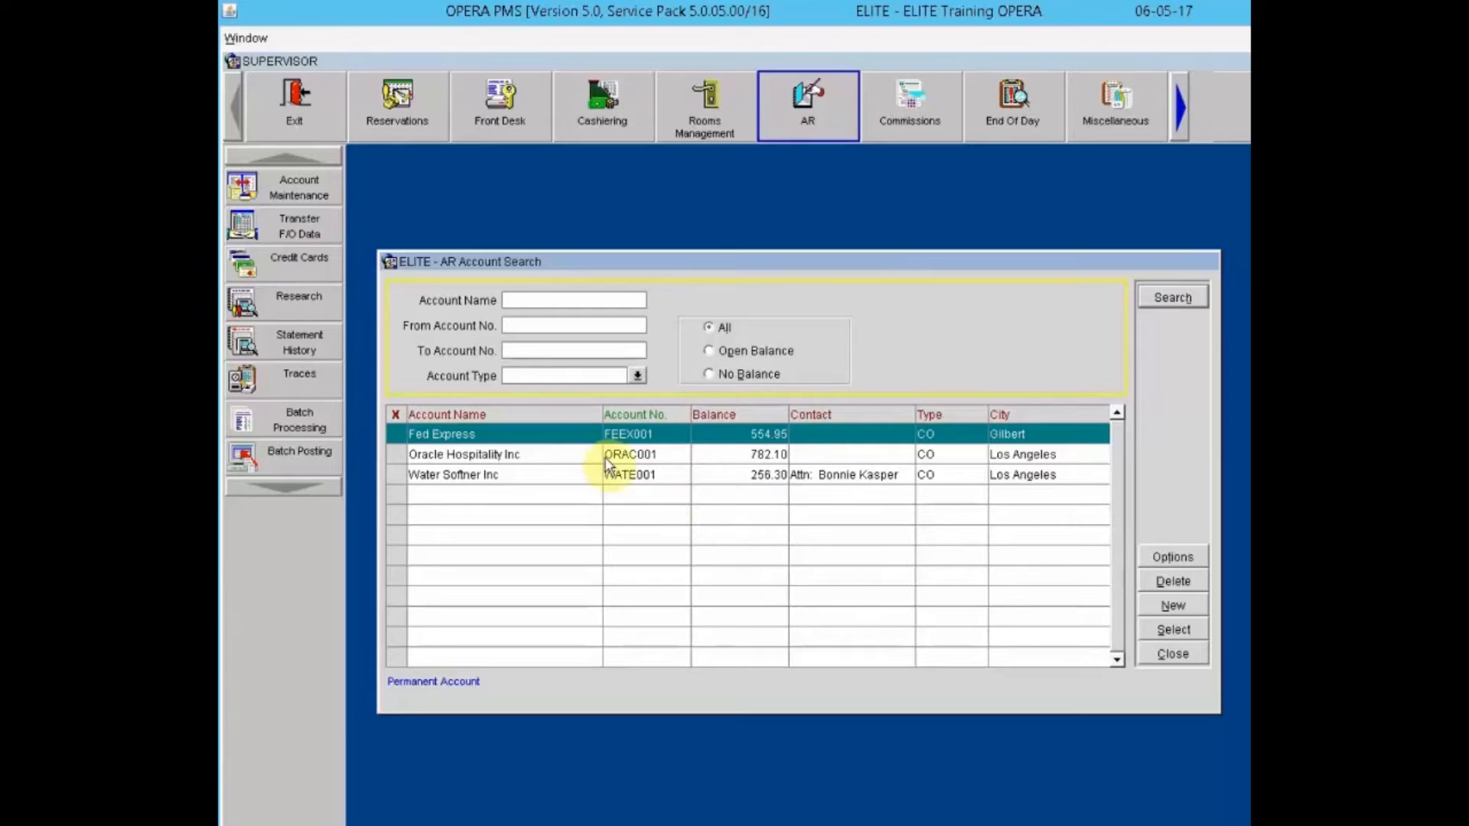
left_click(694, 455)
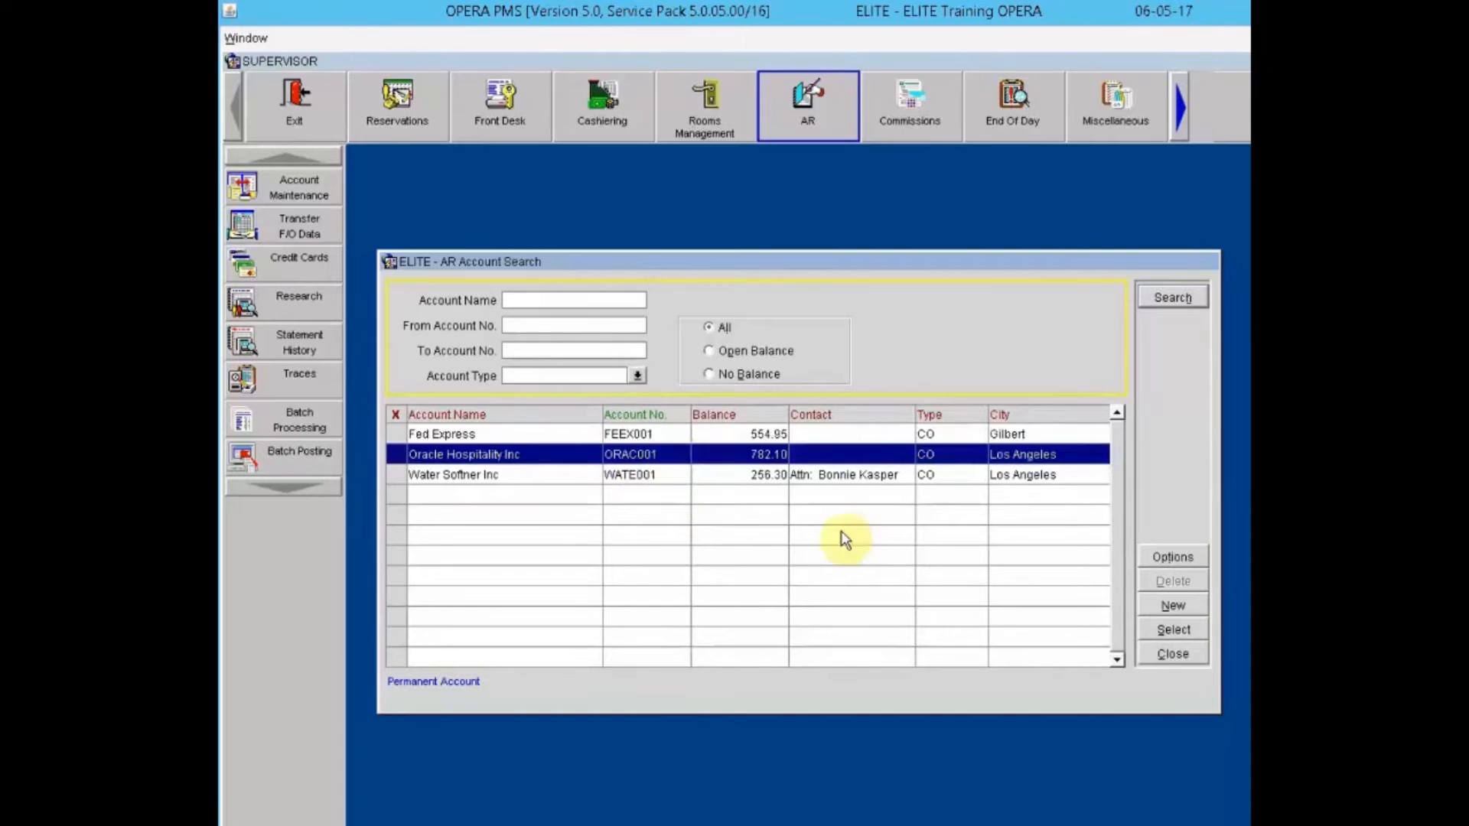
left_click(1167, 632)
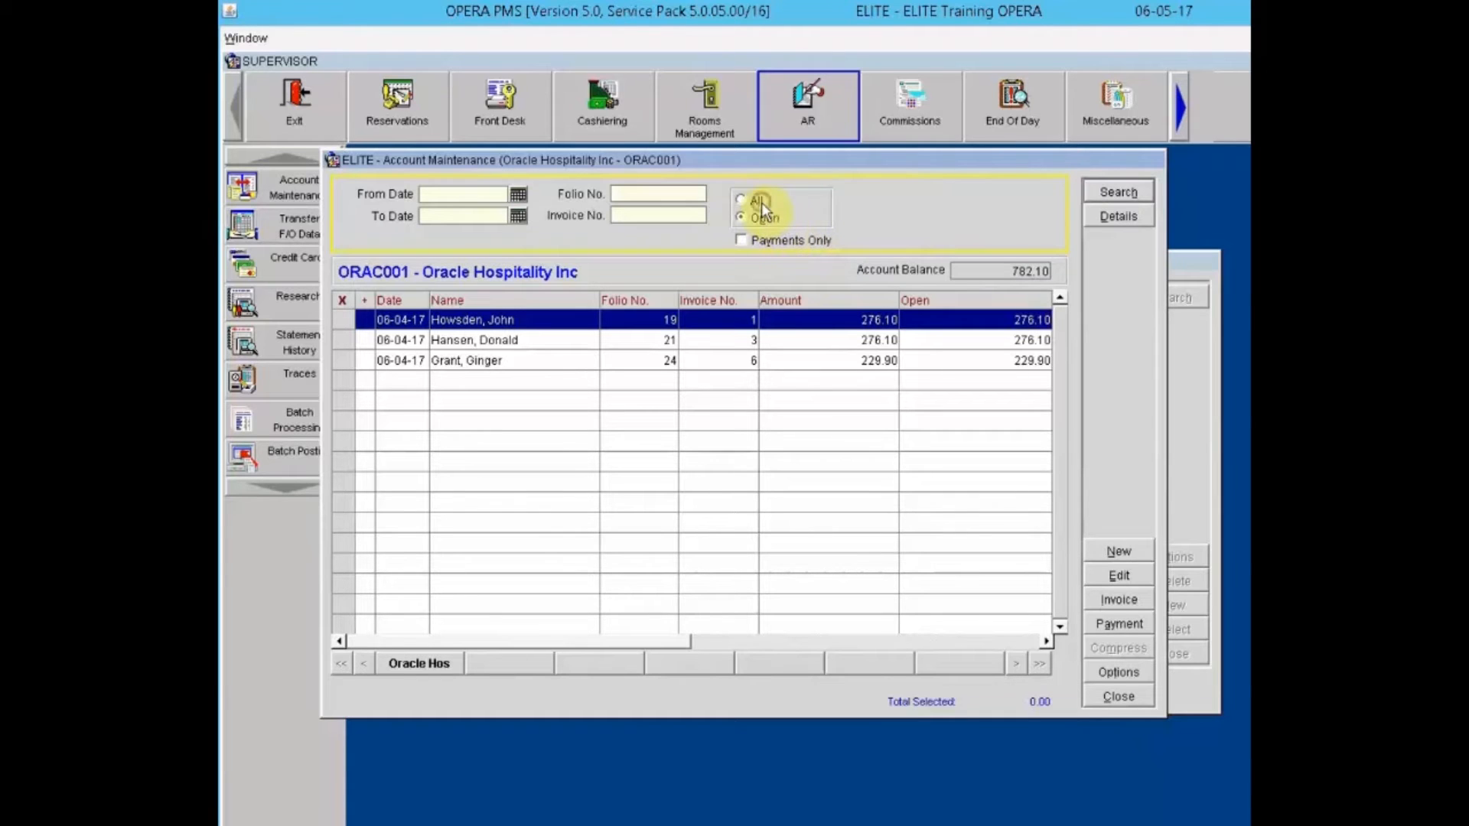
left_click(776, 241)
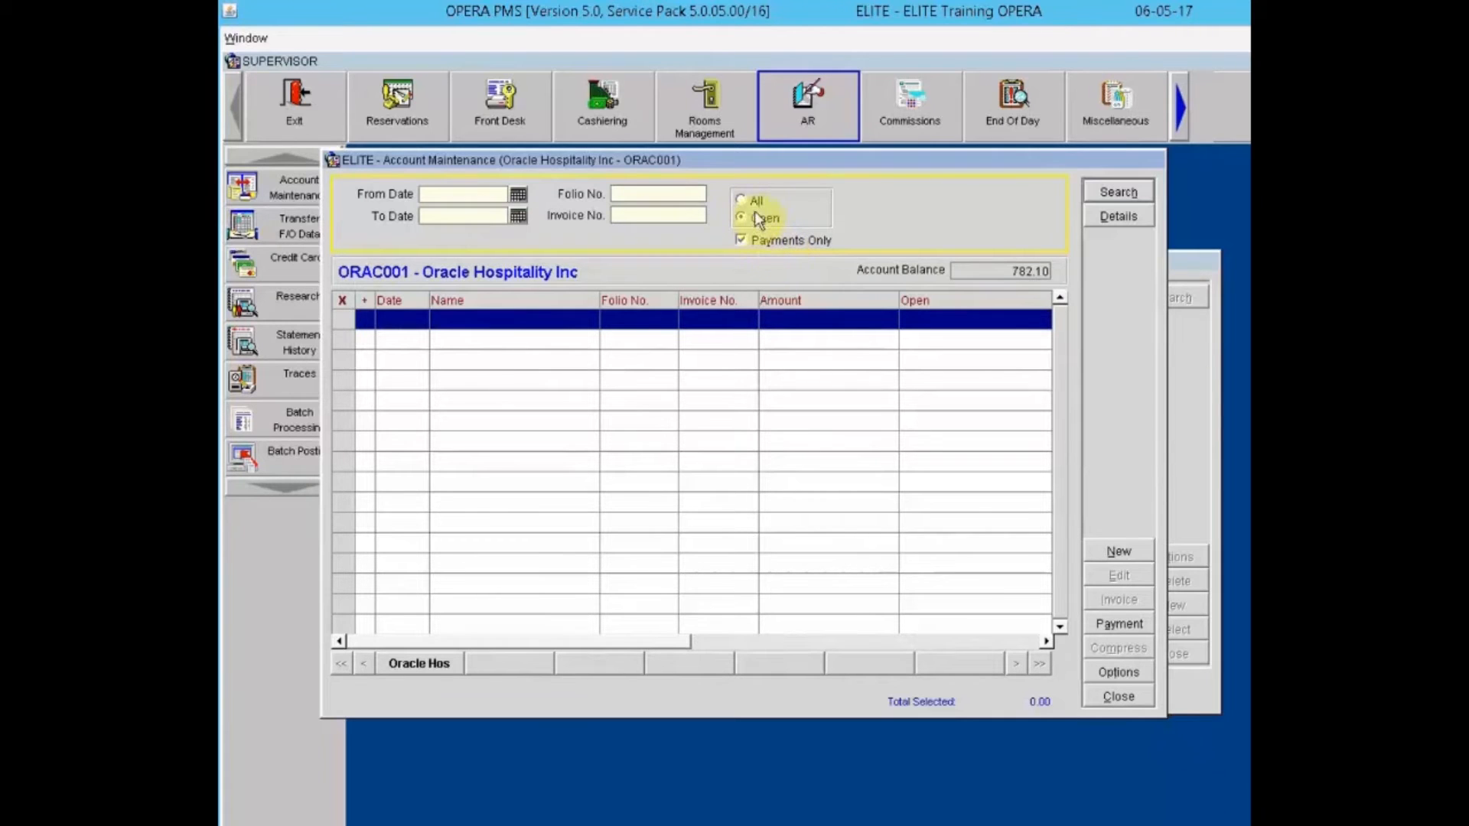
left_click(755, 241)
left_click(754, 242)
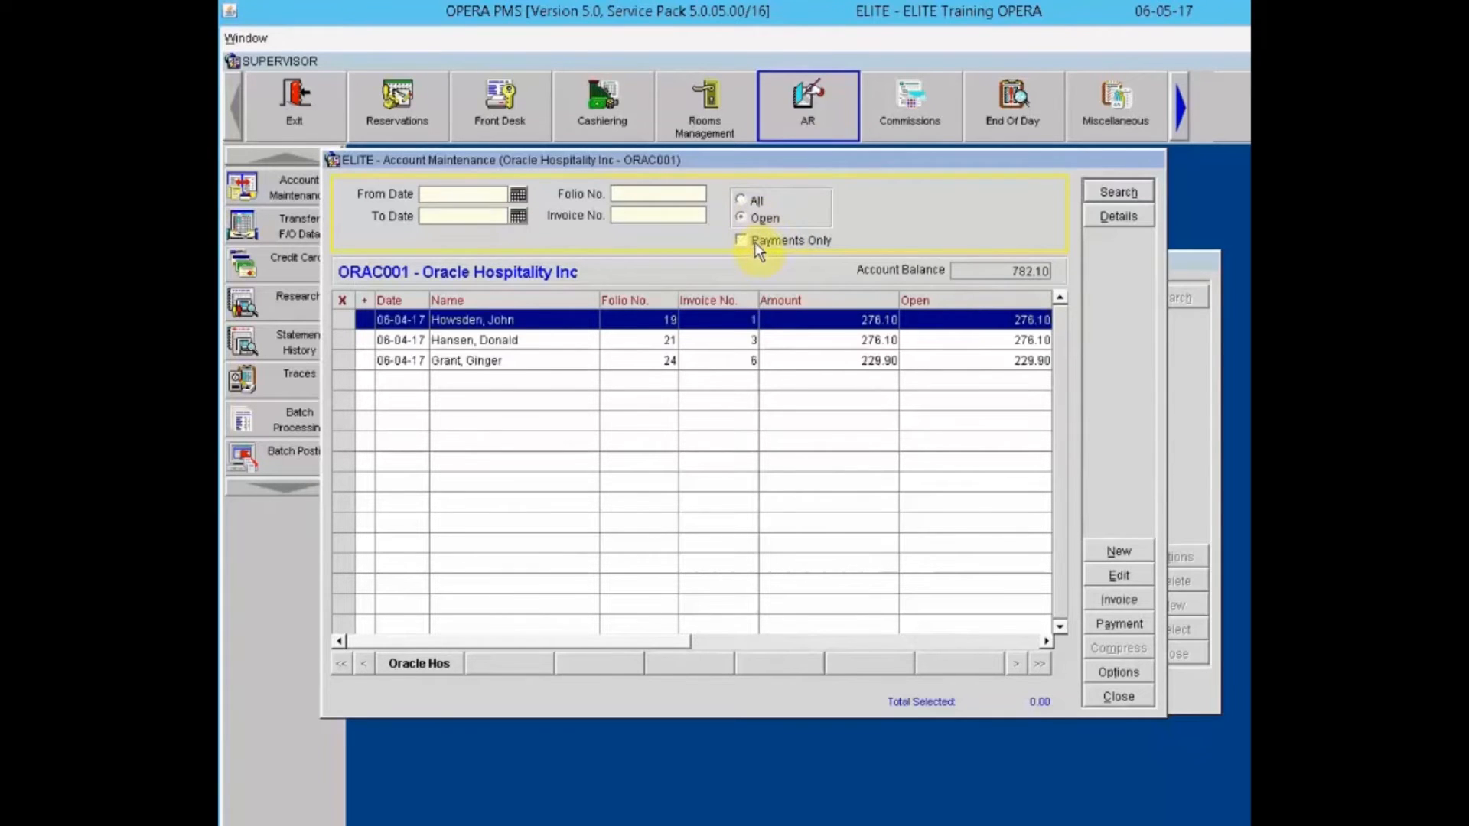
left_click(755, 242)
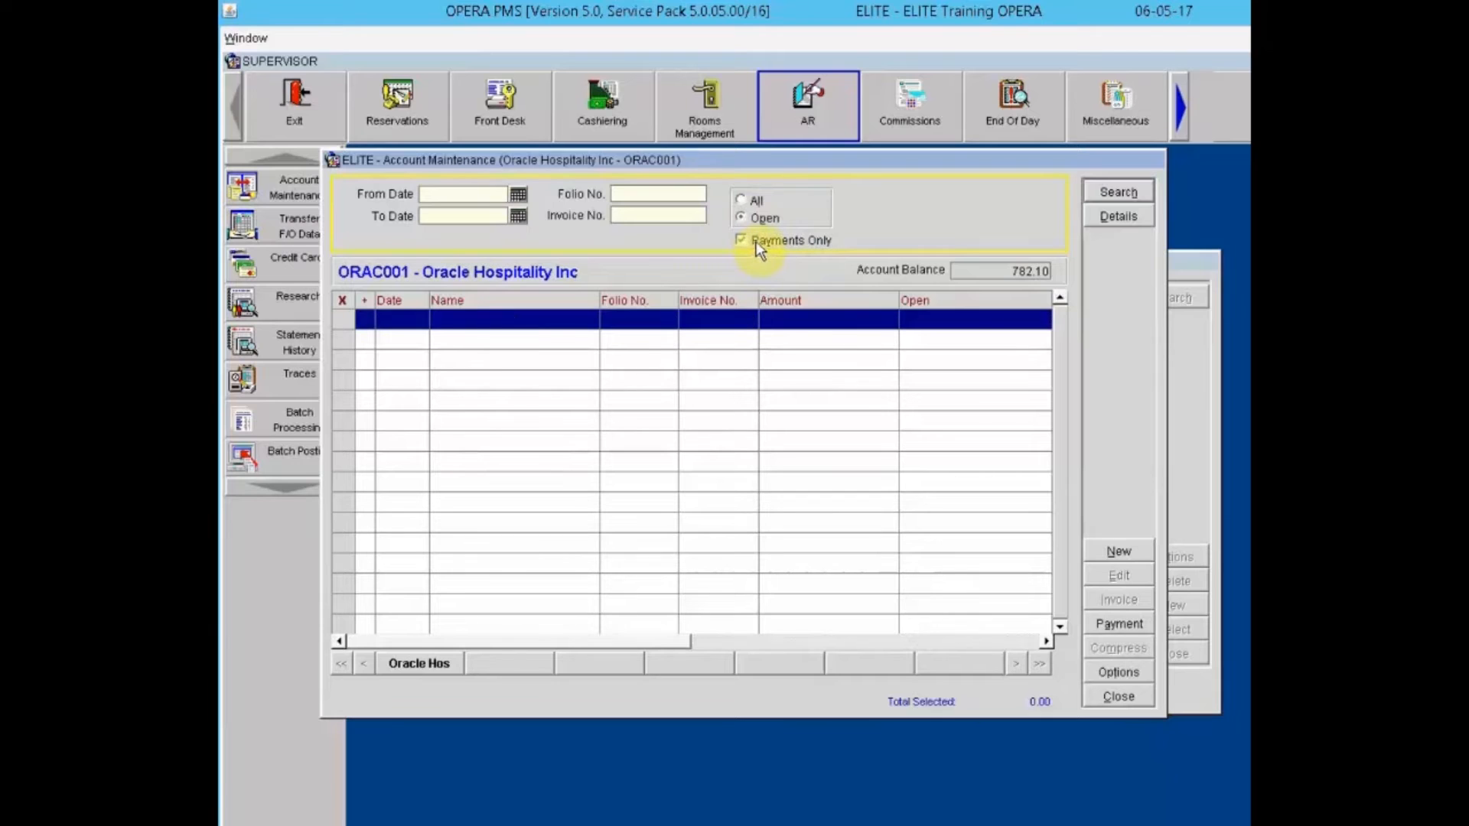
left_click(757, 239)
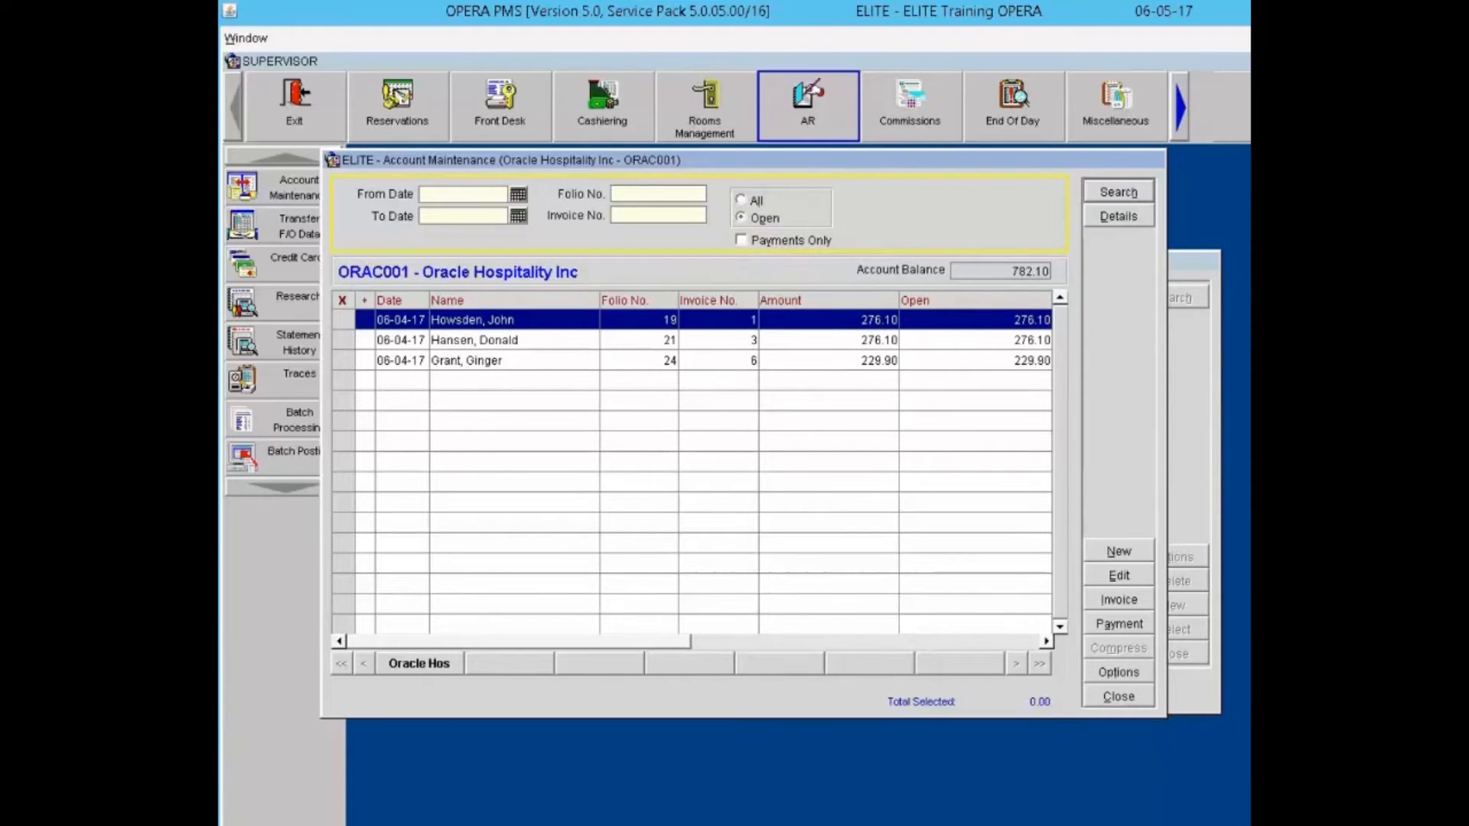
Step: Show, then hide, Oracle Hospitality's address and aging details, and close its maintenance
left_click(1123, 217)
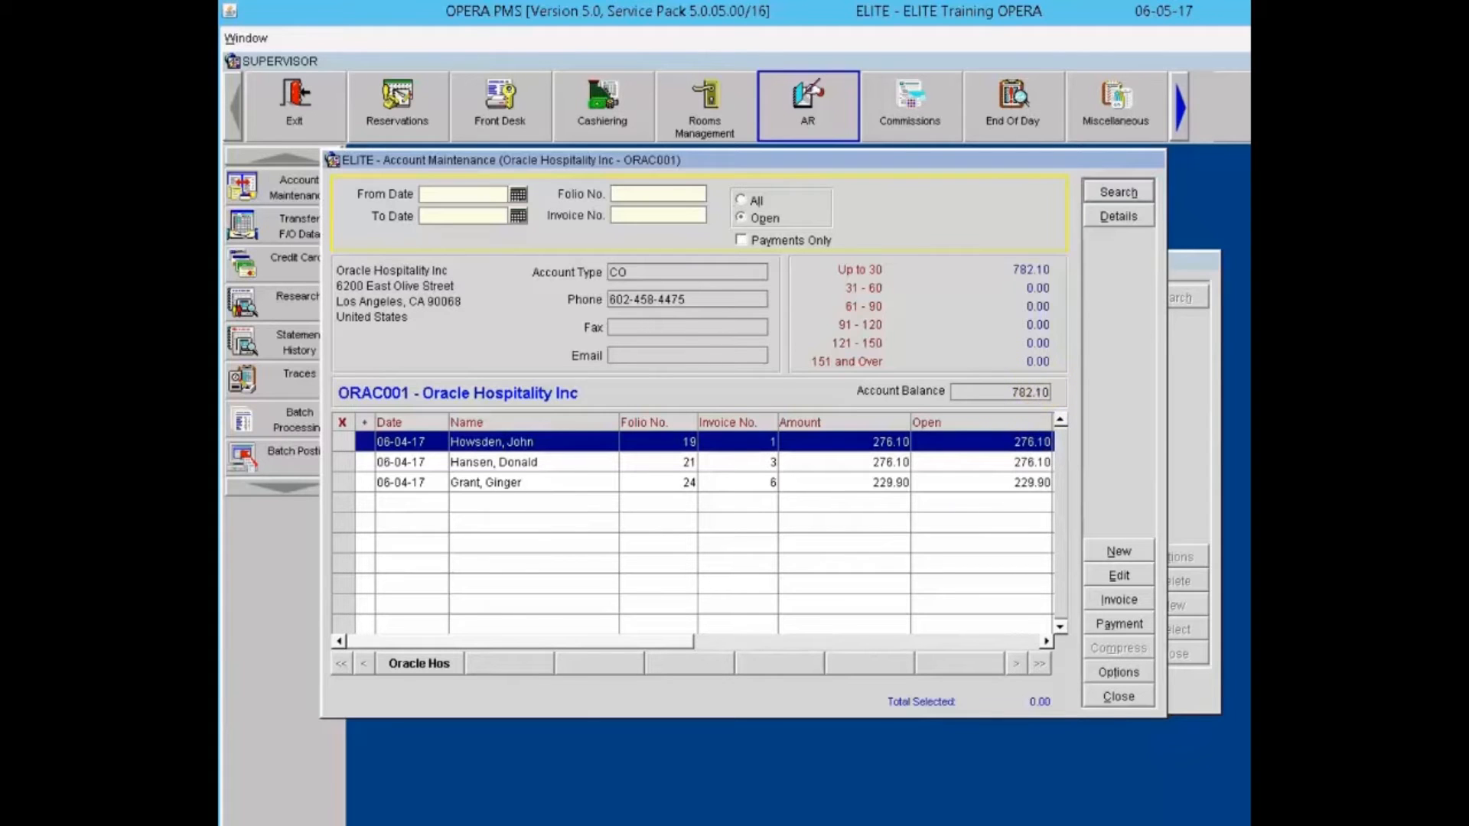
key("alt+d")
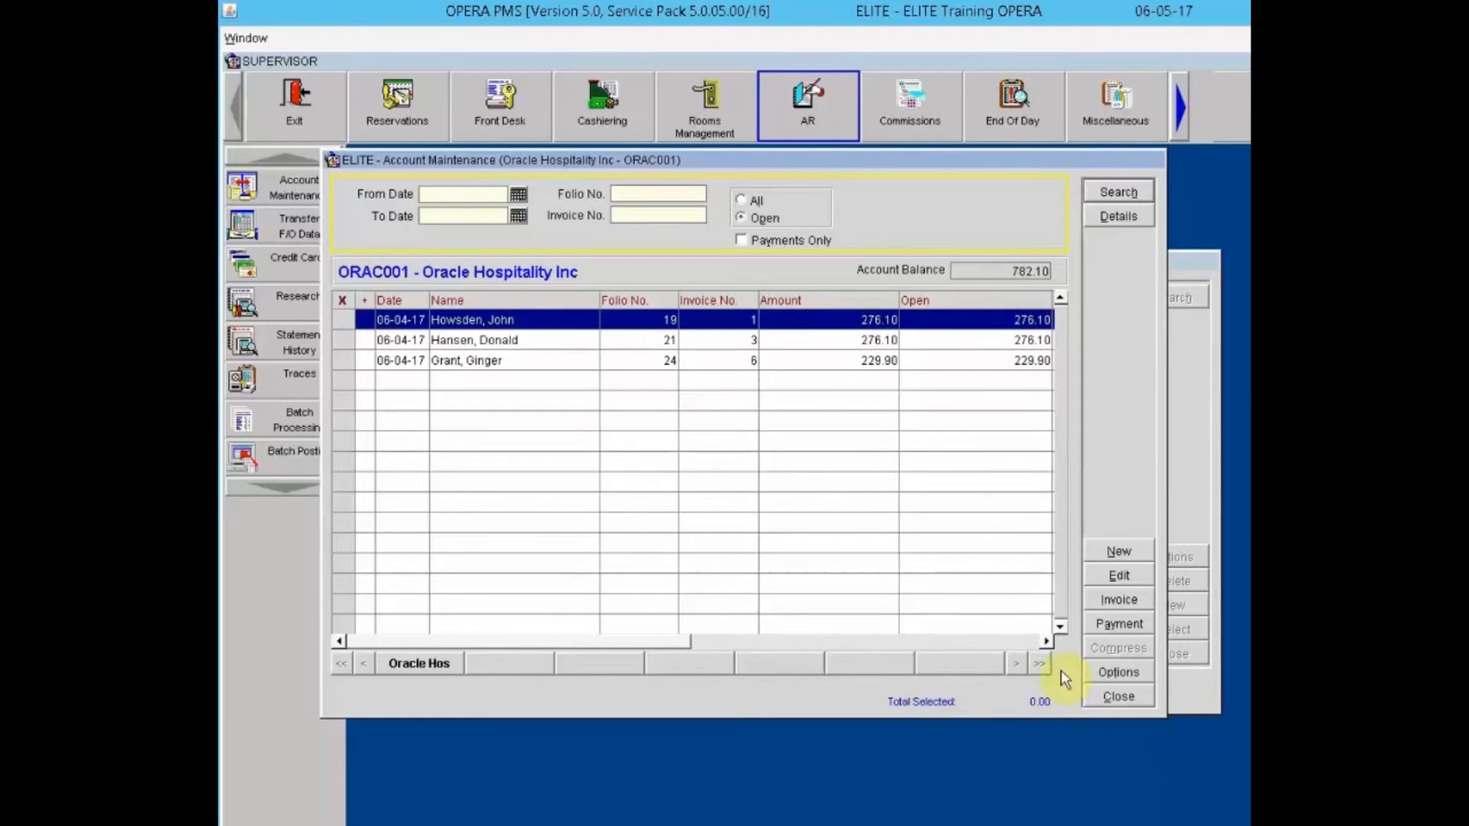
left_click(1131, 698)
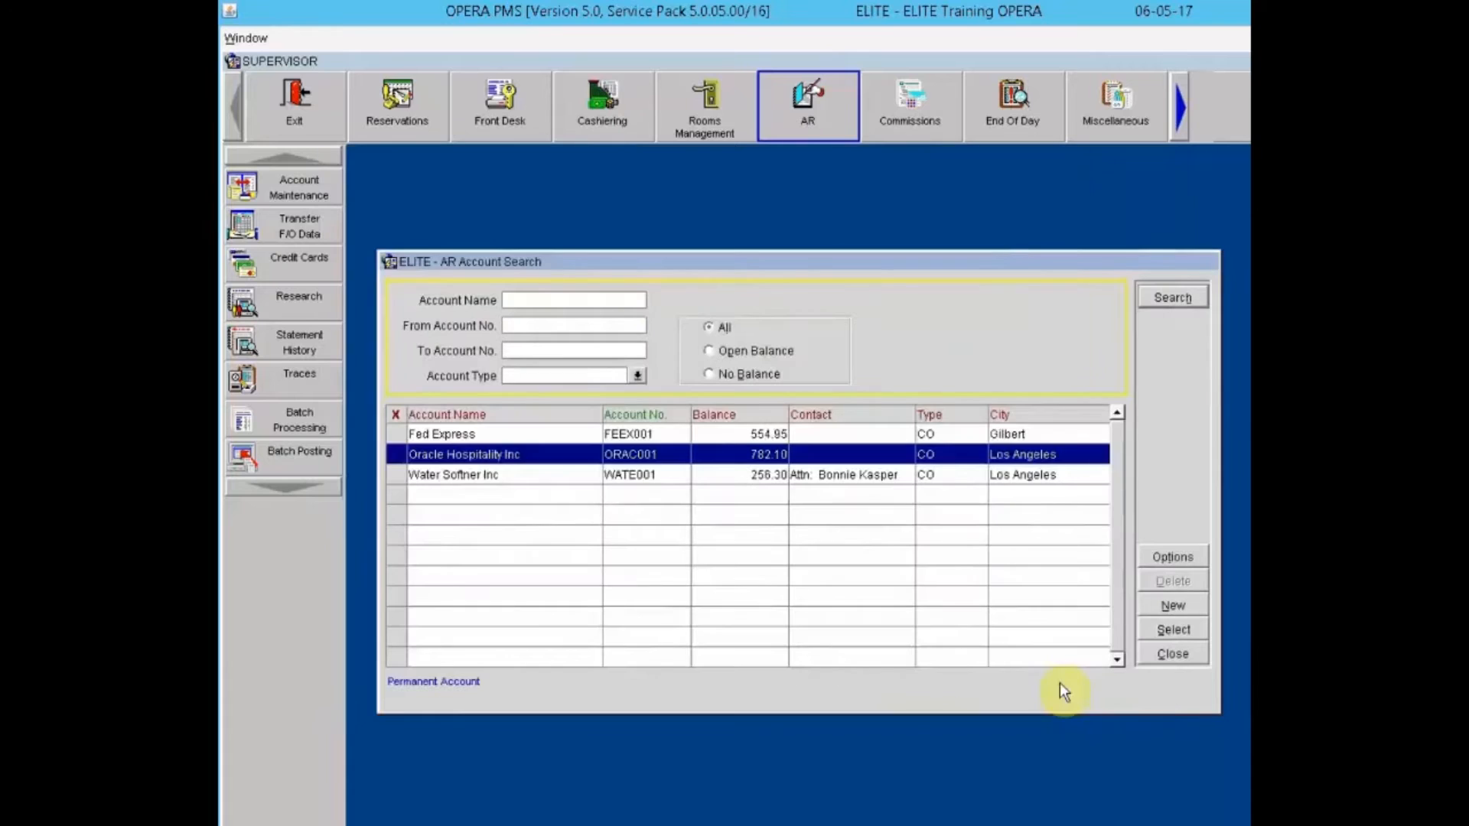
Step: Open Oracle Hospitality Inc and Water Softner Inc together, compare their tabs, and pick the 229.90 invoice
left_click(396, 462)
left_click(396, 470)
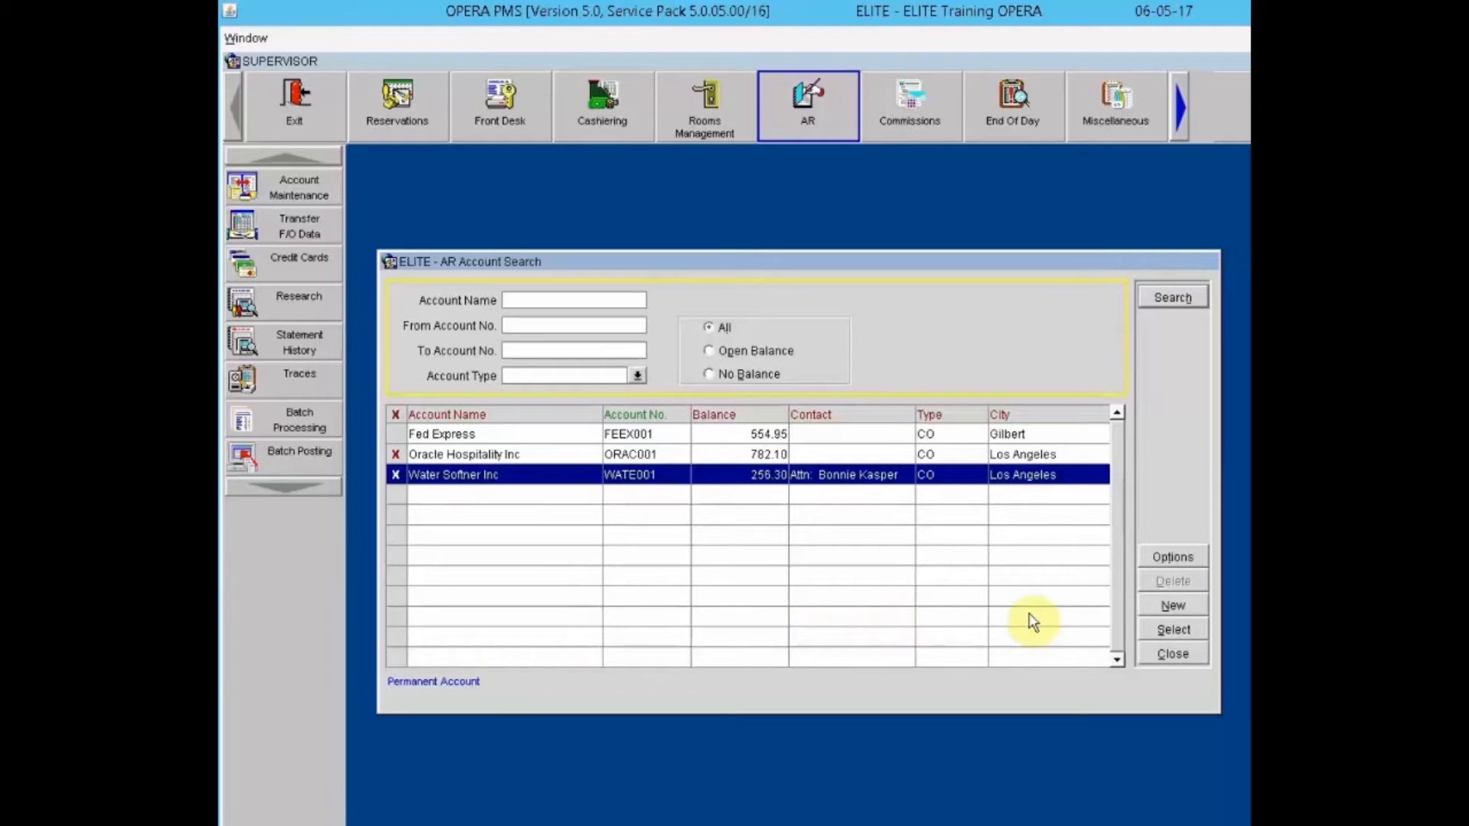
left_click(1165, 629)
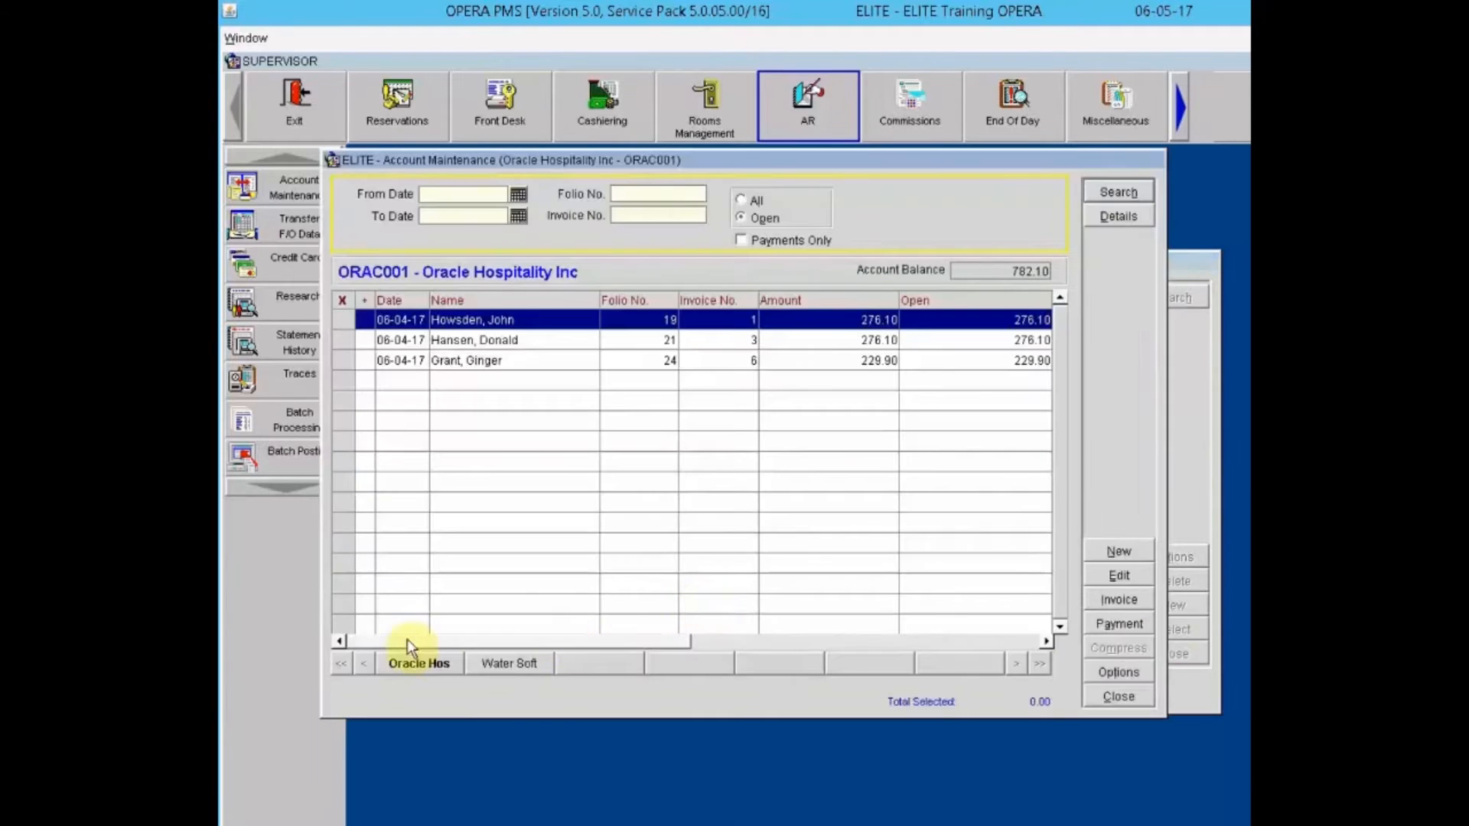
left_click(496, 662)
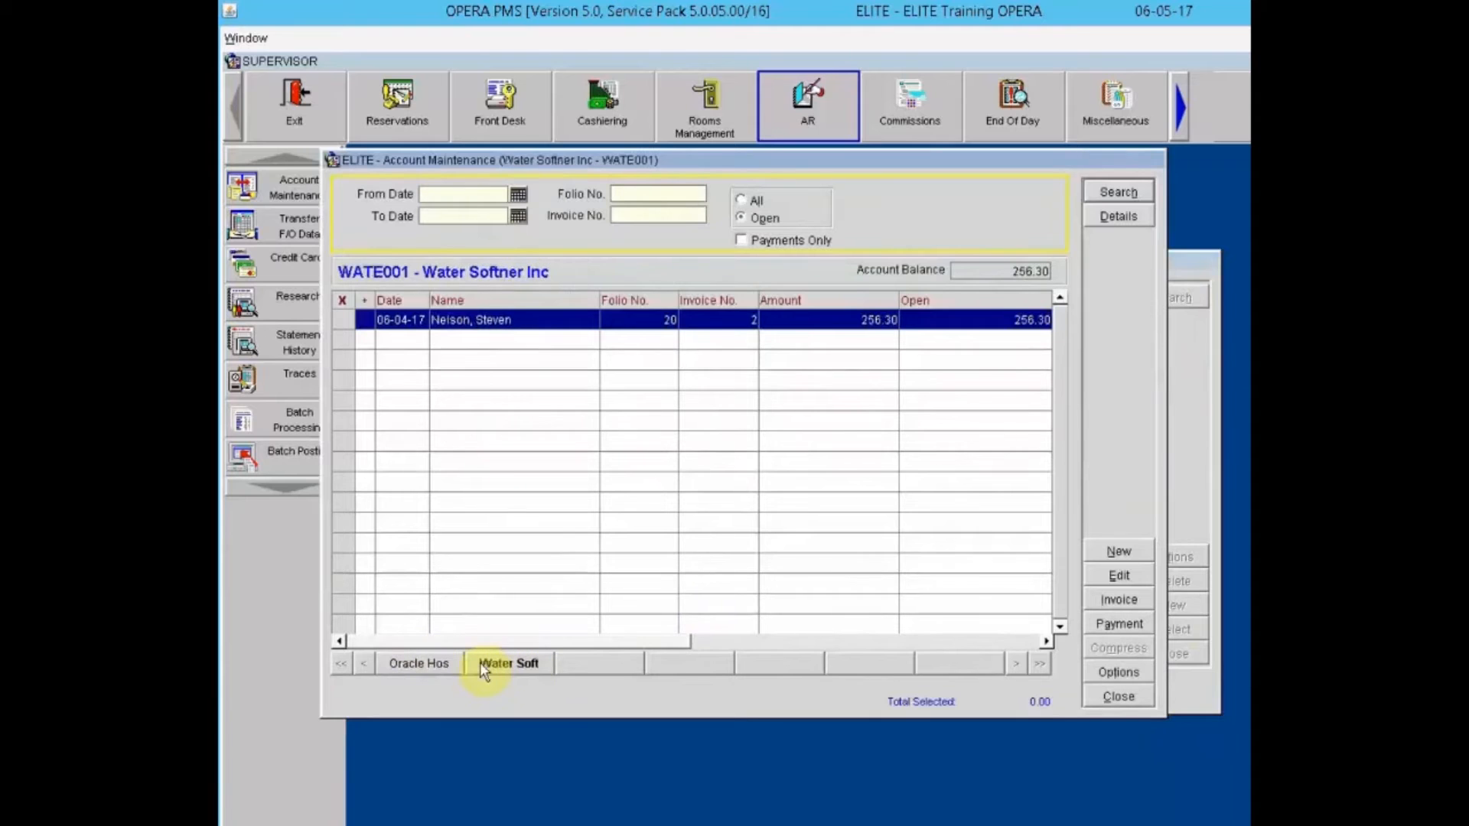
left_click(444, 661)
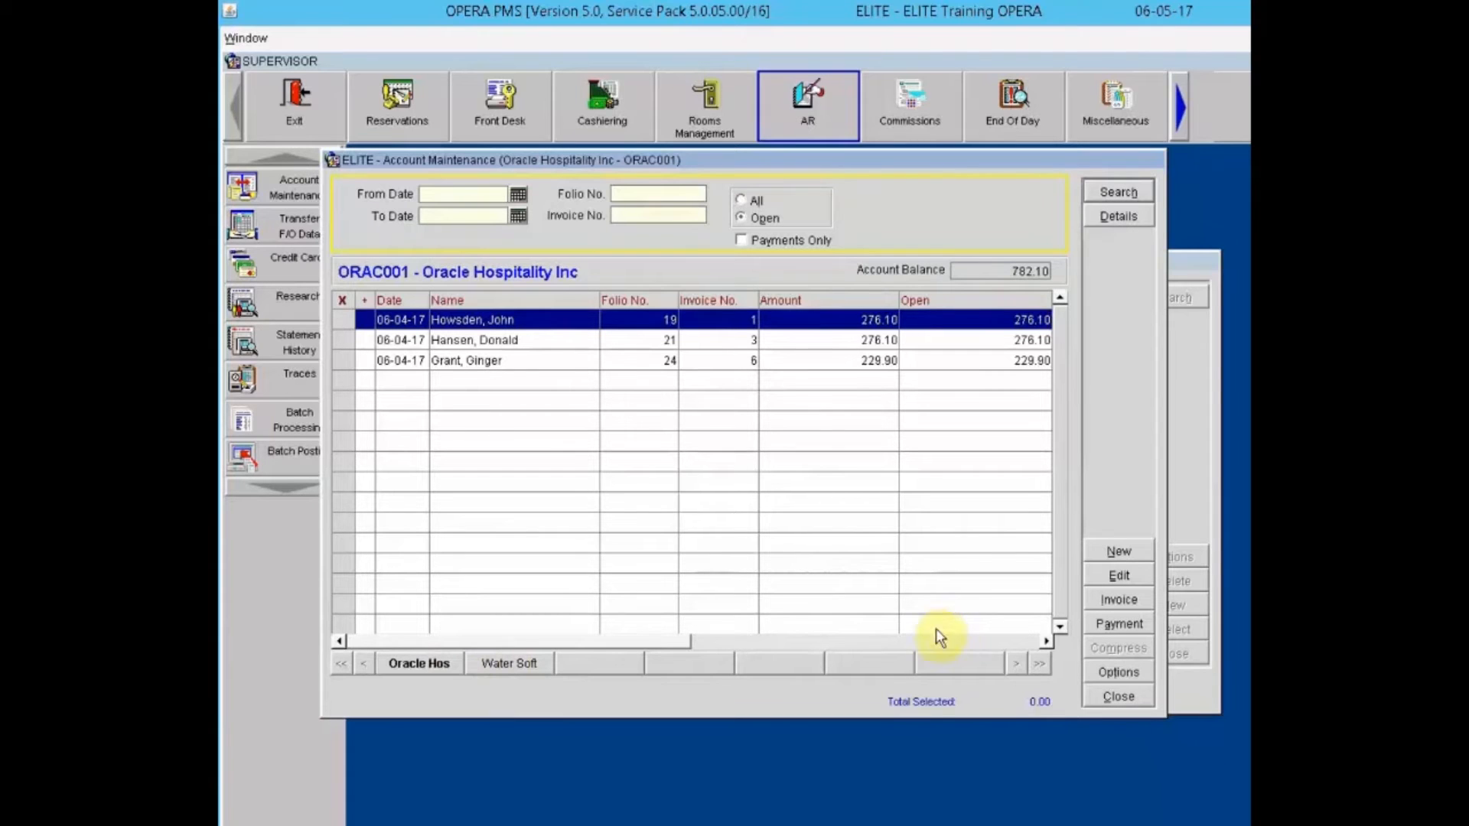
left_click(521, 661)
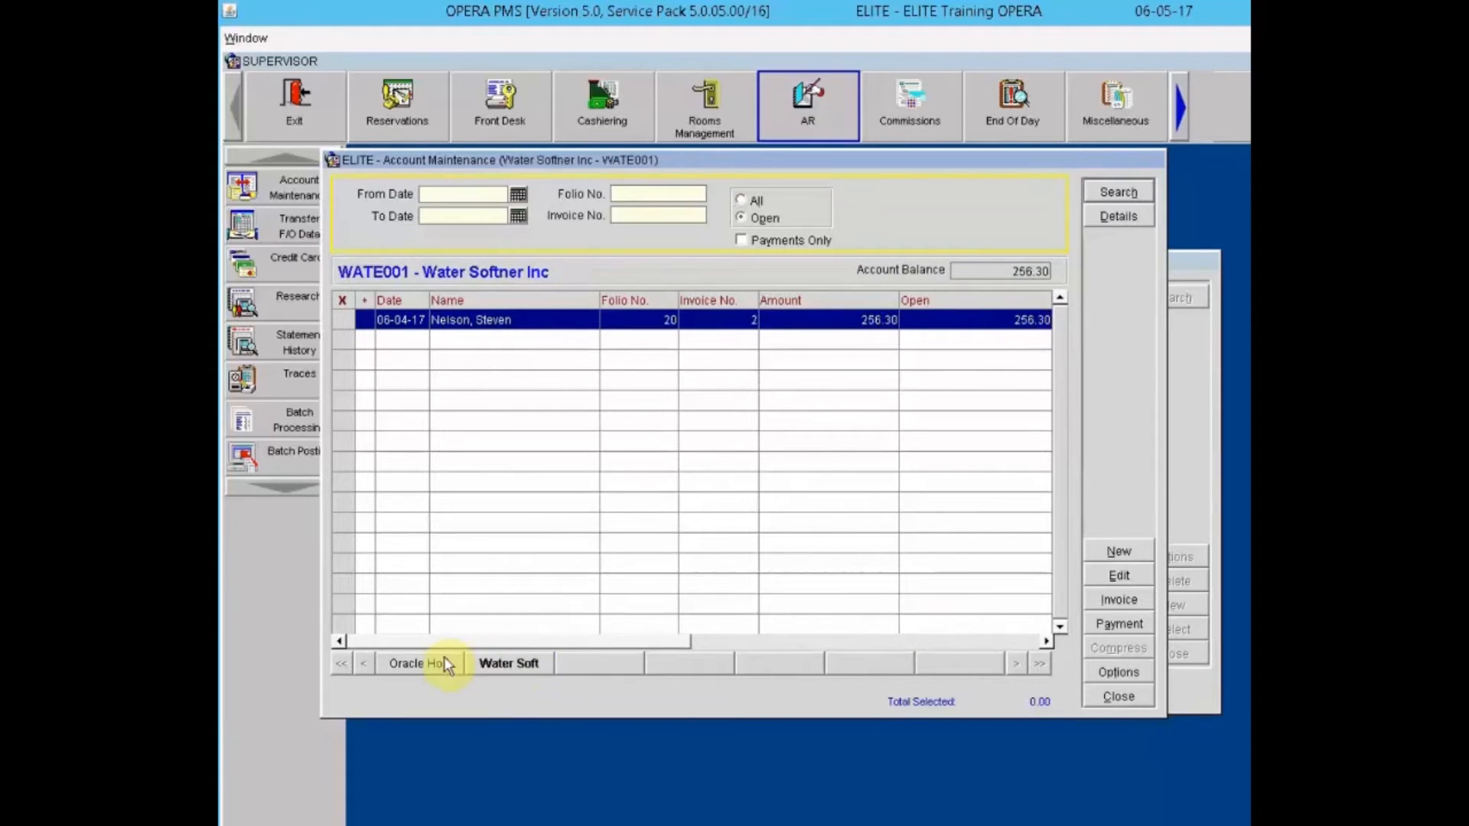
left_click(438, 664)
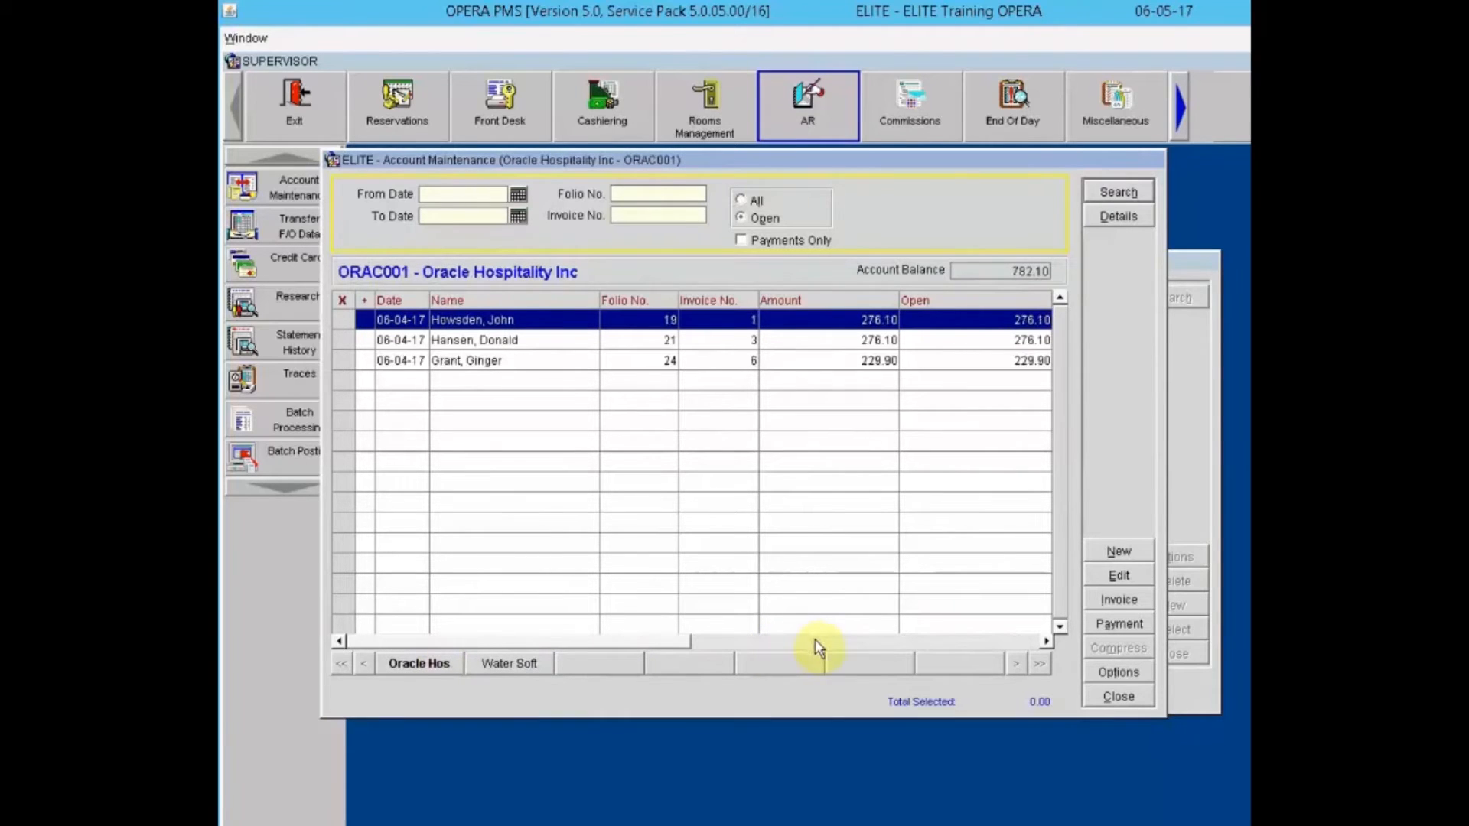
left_click(489, 360)
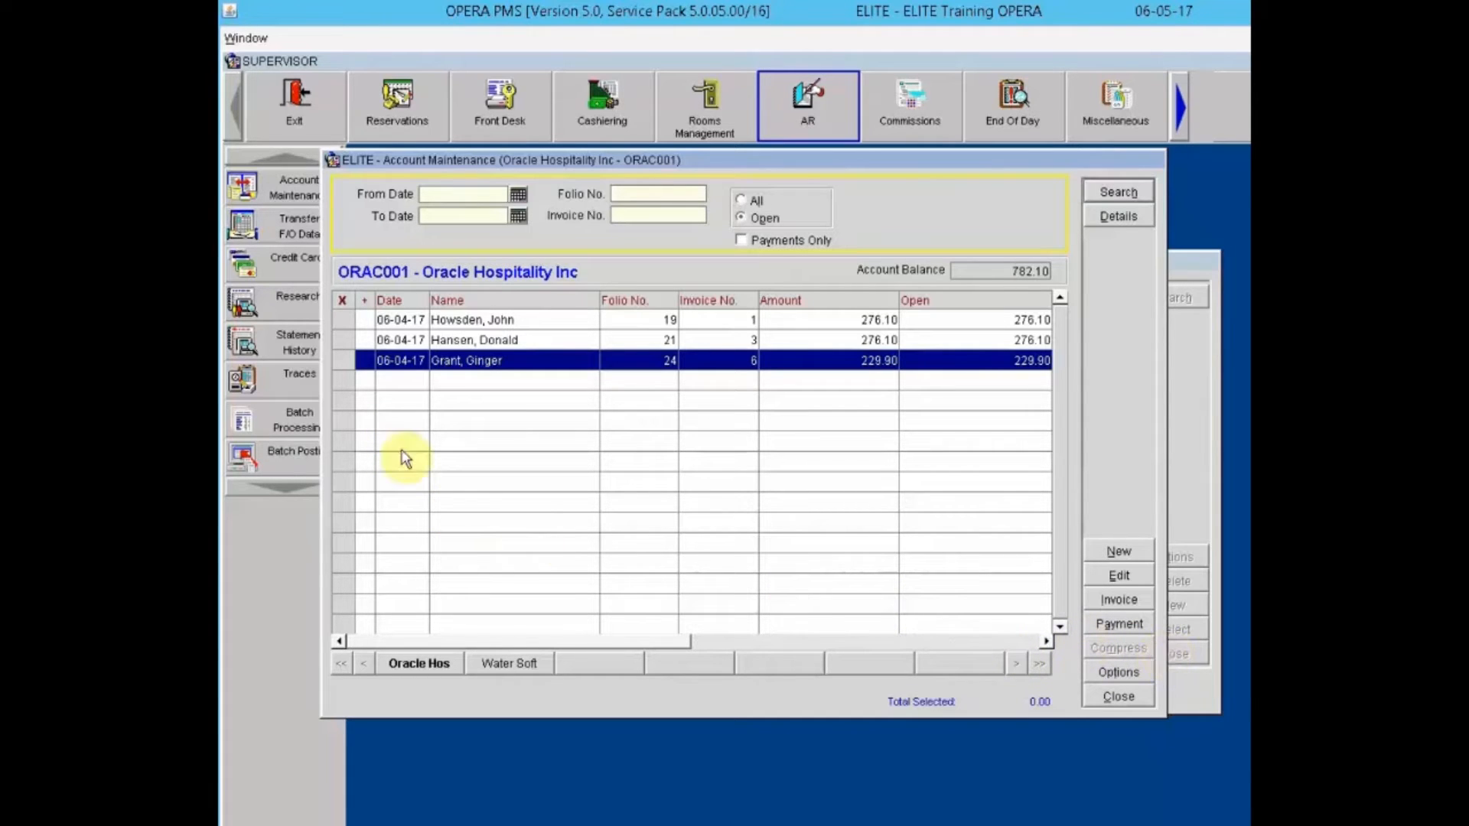
left_click(342, 340)
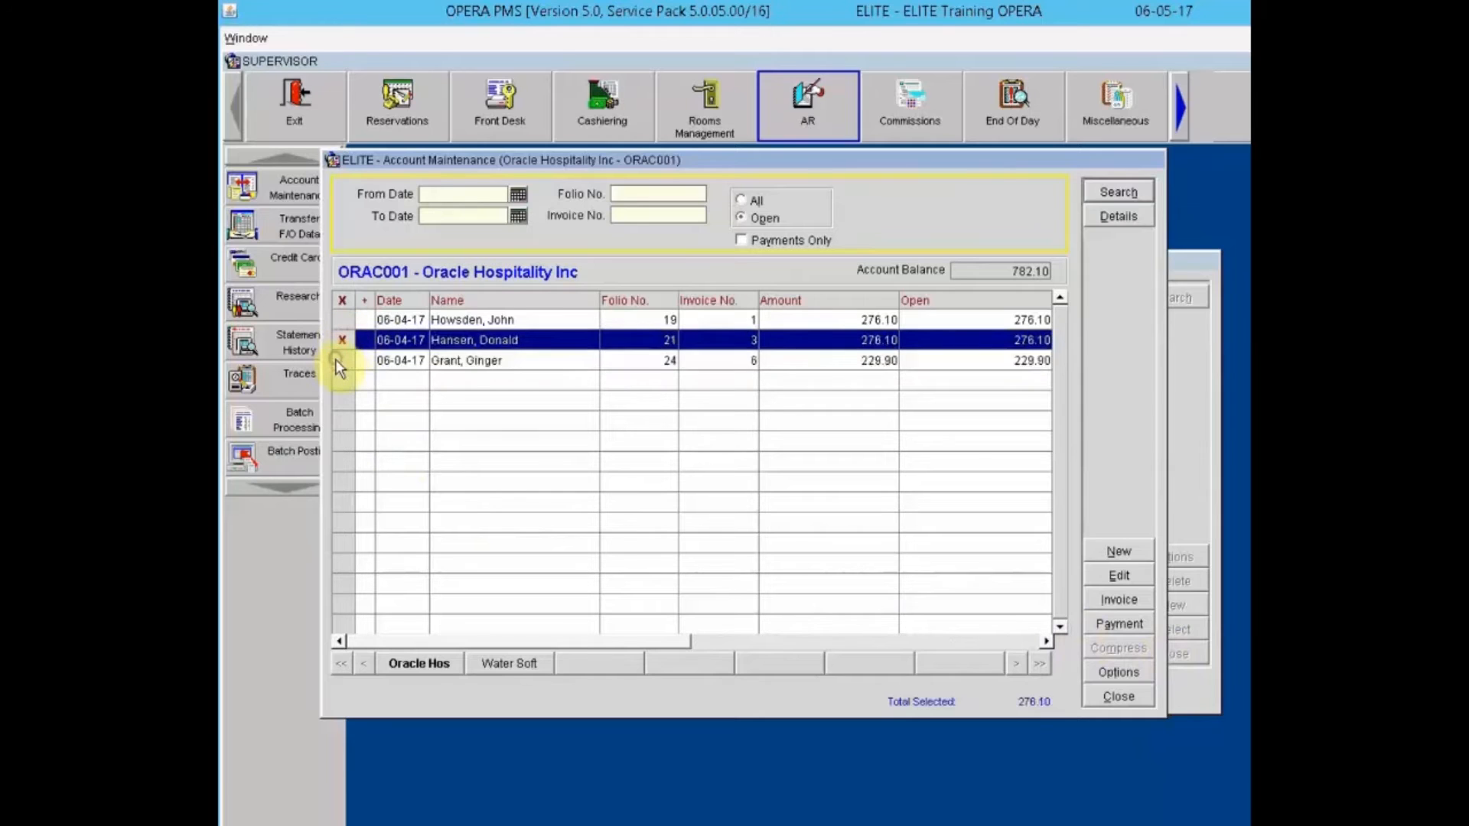
left_click(338, 360)
left_click(1116, 649)
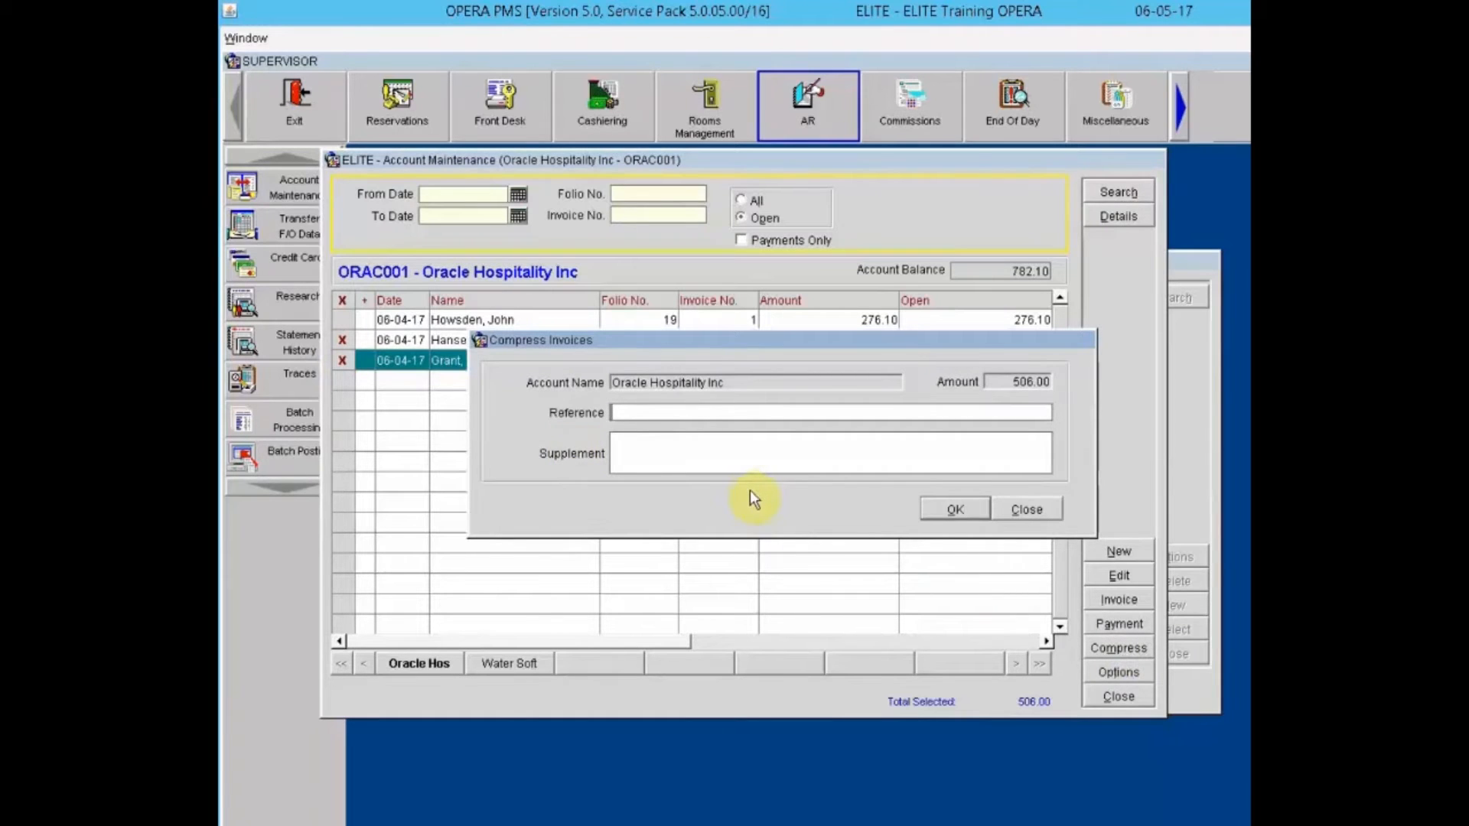
left_click(1033, 509)
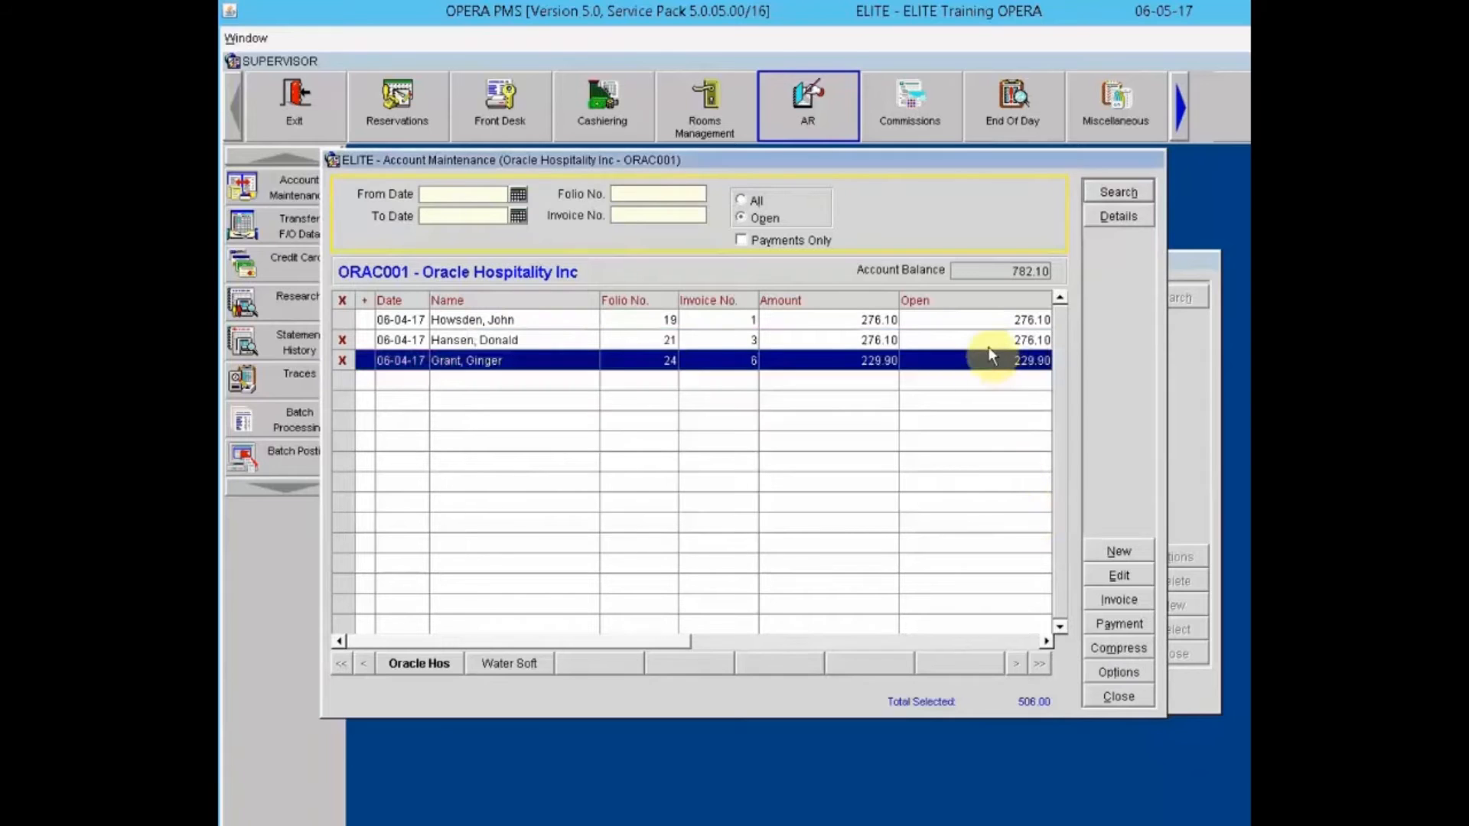
left_click(347, 339)
left_click(342, 361)
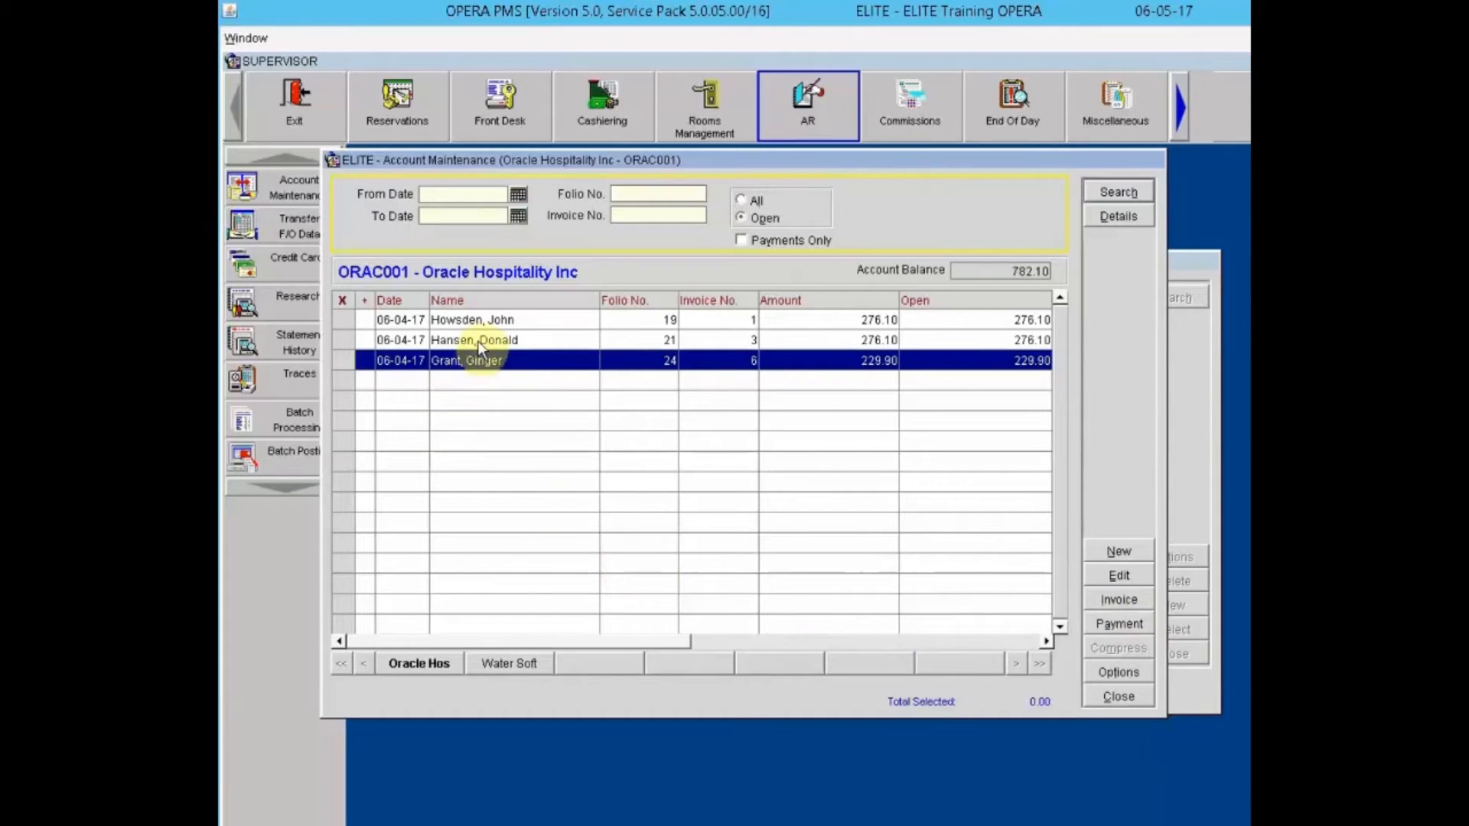
Step: Mark invoice 3 (276.10) and review its 251.00 room charge with 15.06 and 10.04 taxes
left_click(451, 346)
left_click(344, 340)
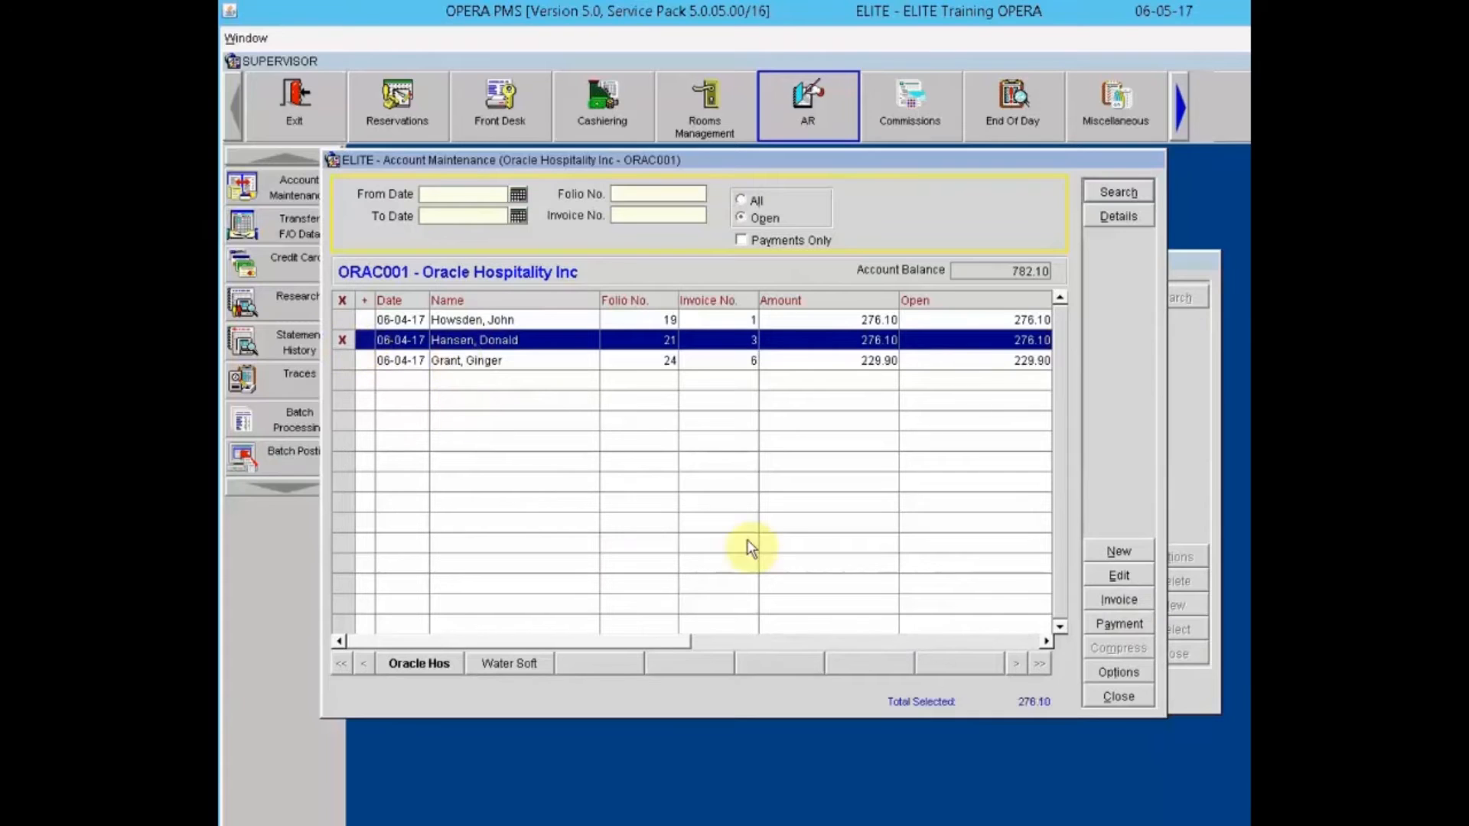
left_click(1117, 599)
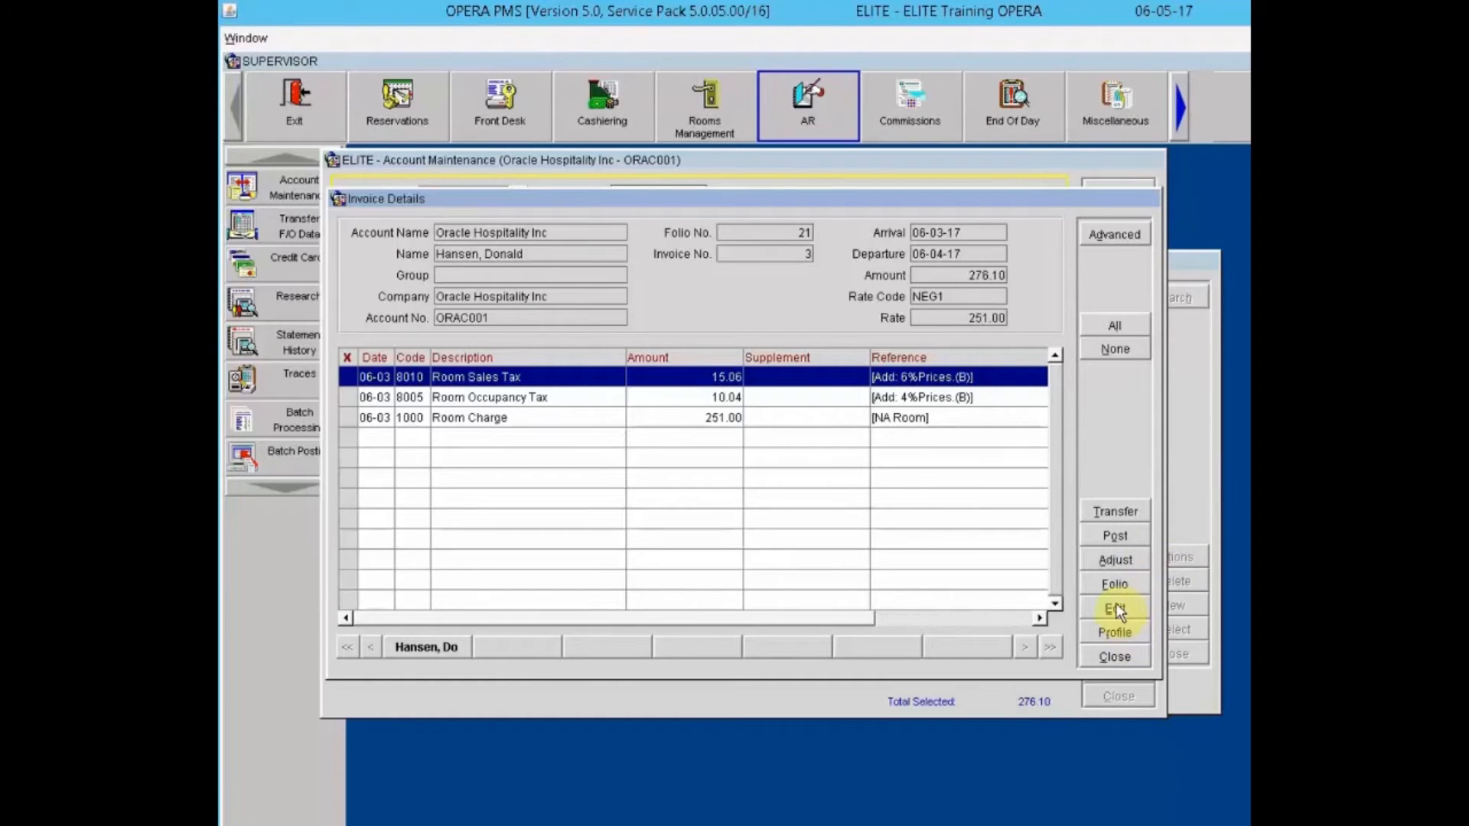
left_click(1117, 659)
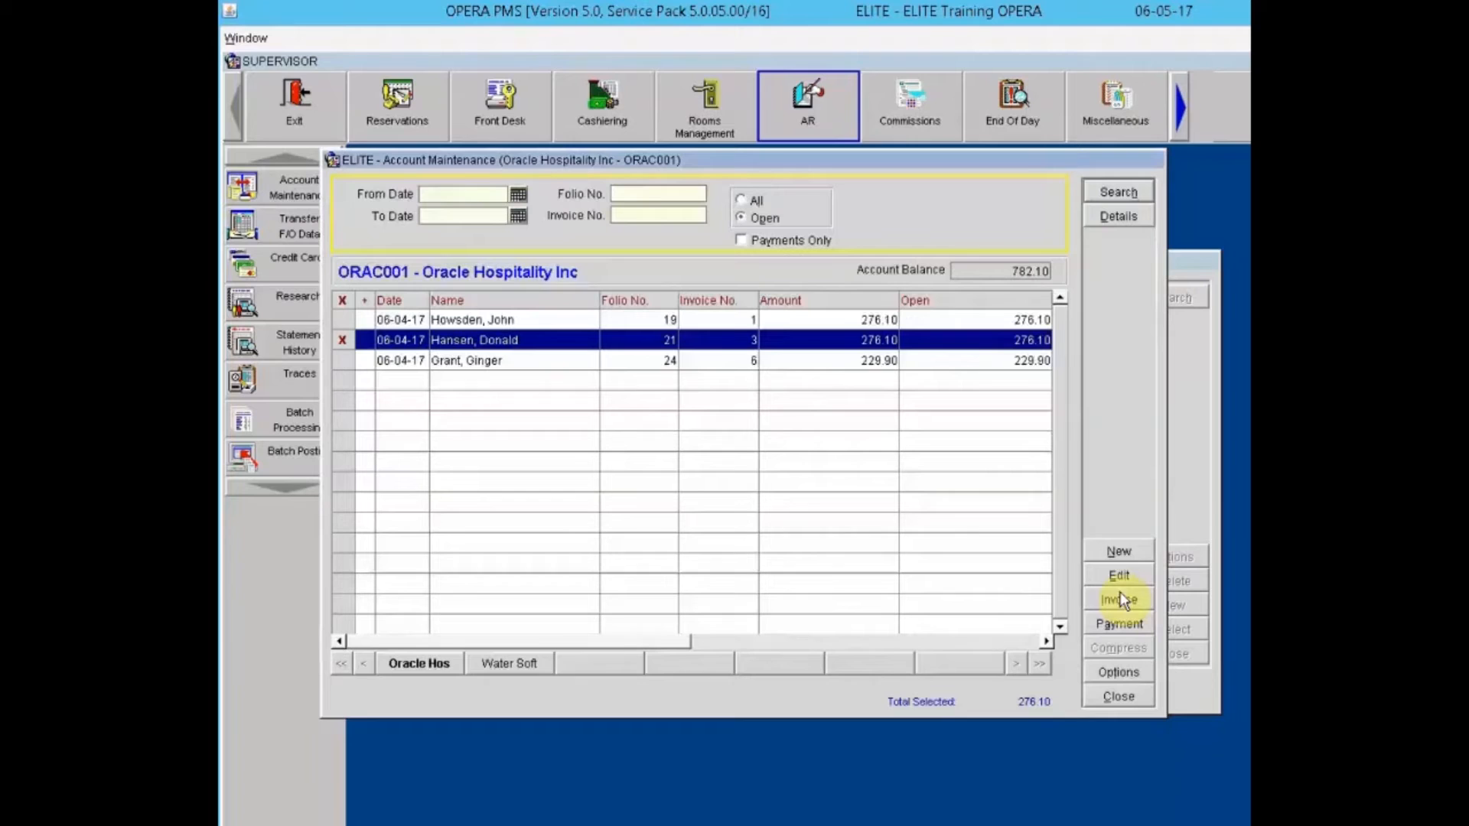
Step: Create a new invoice and post a 25.00 charge under code 5010 Valet Parking
left_click(1119, 552)
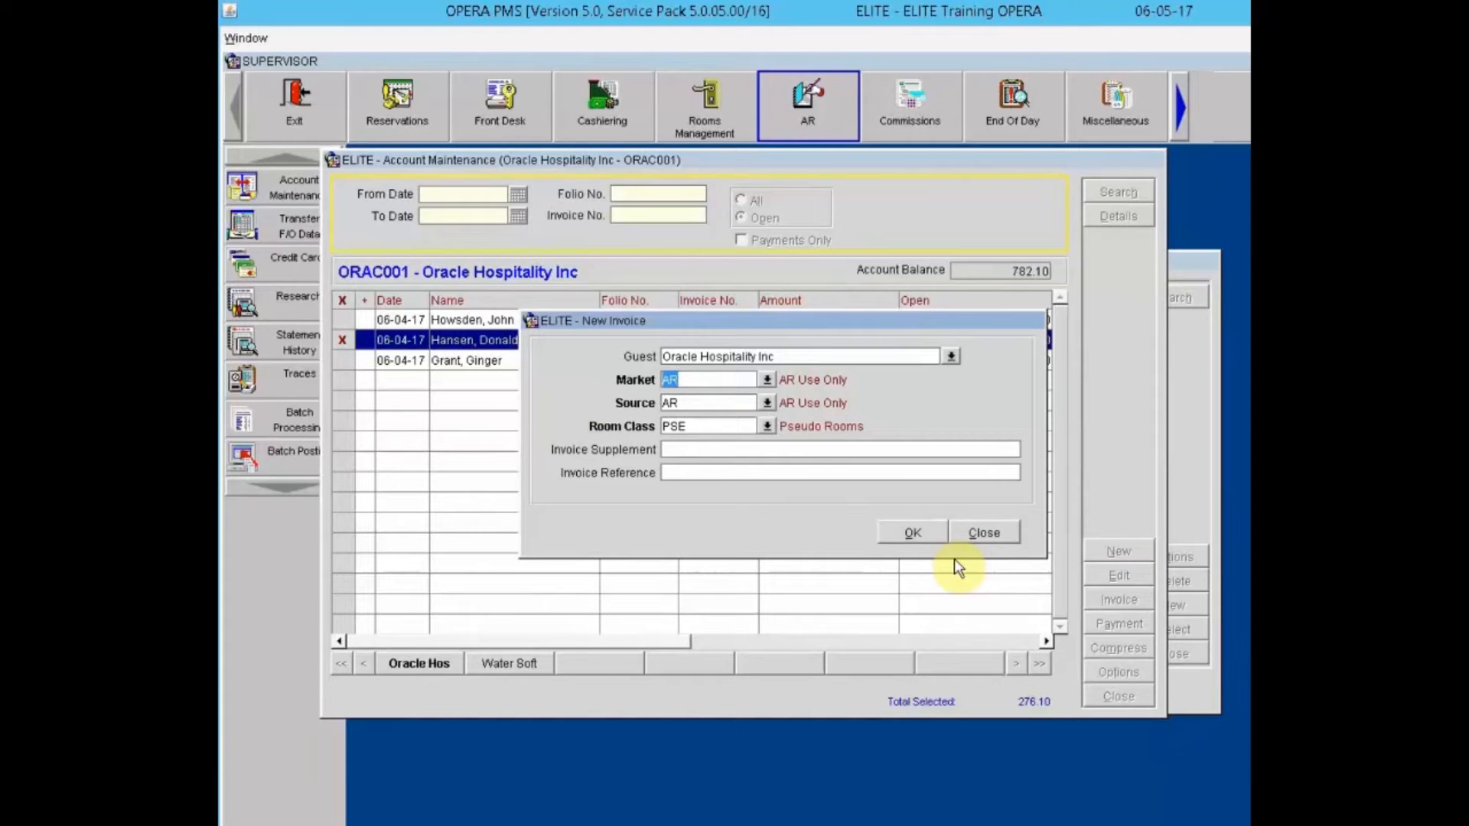
left_click(915, 536)
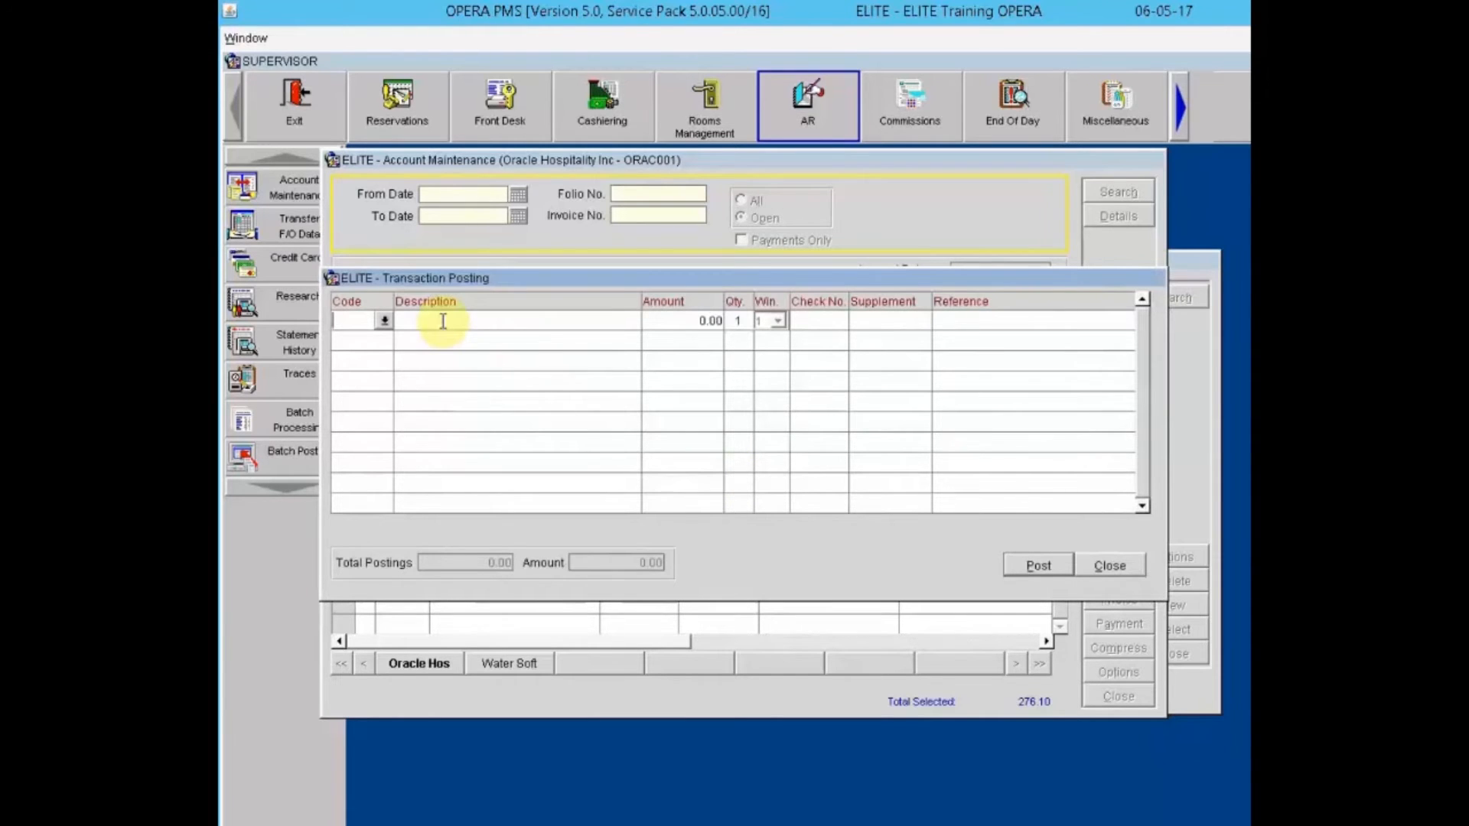
left_click(384, 320)
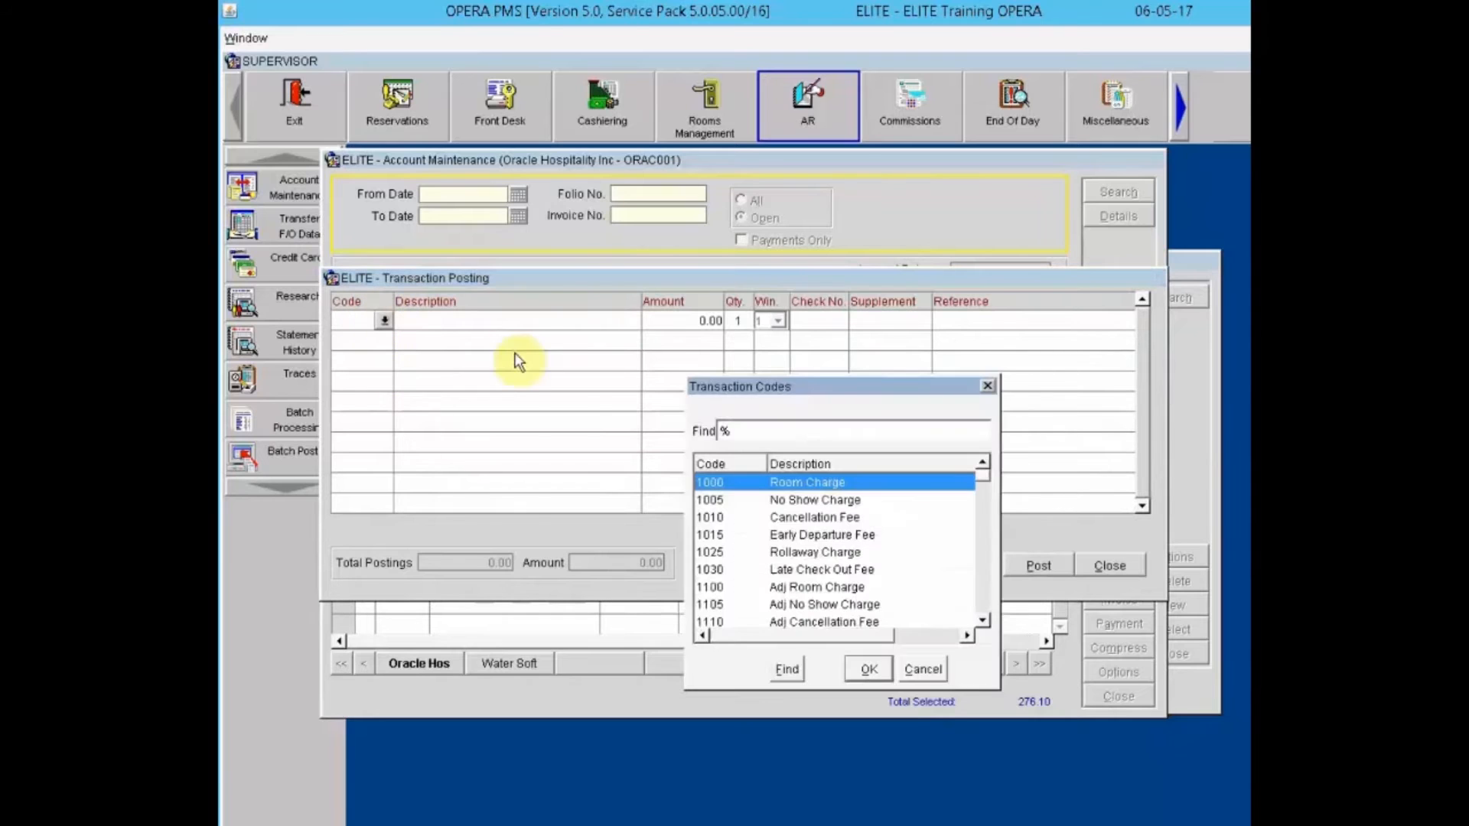
left_click(835, 439)
type("Park")
left_click(789, 672)
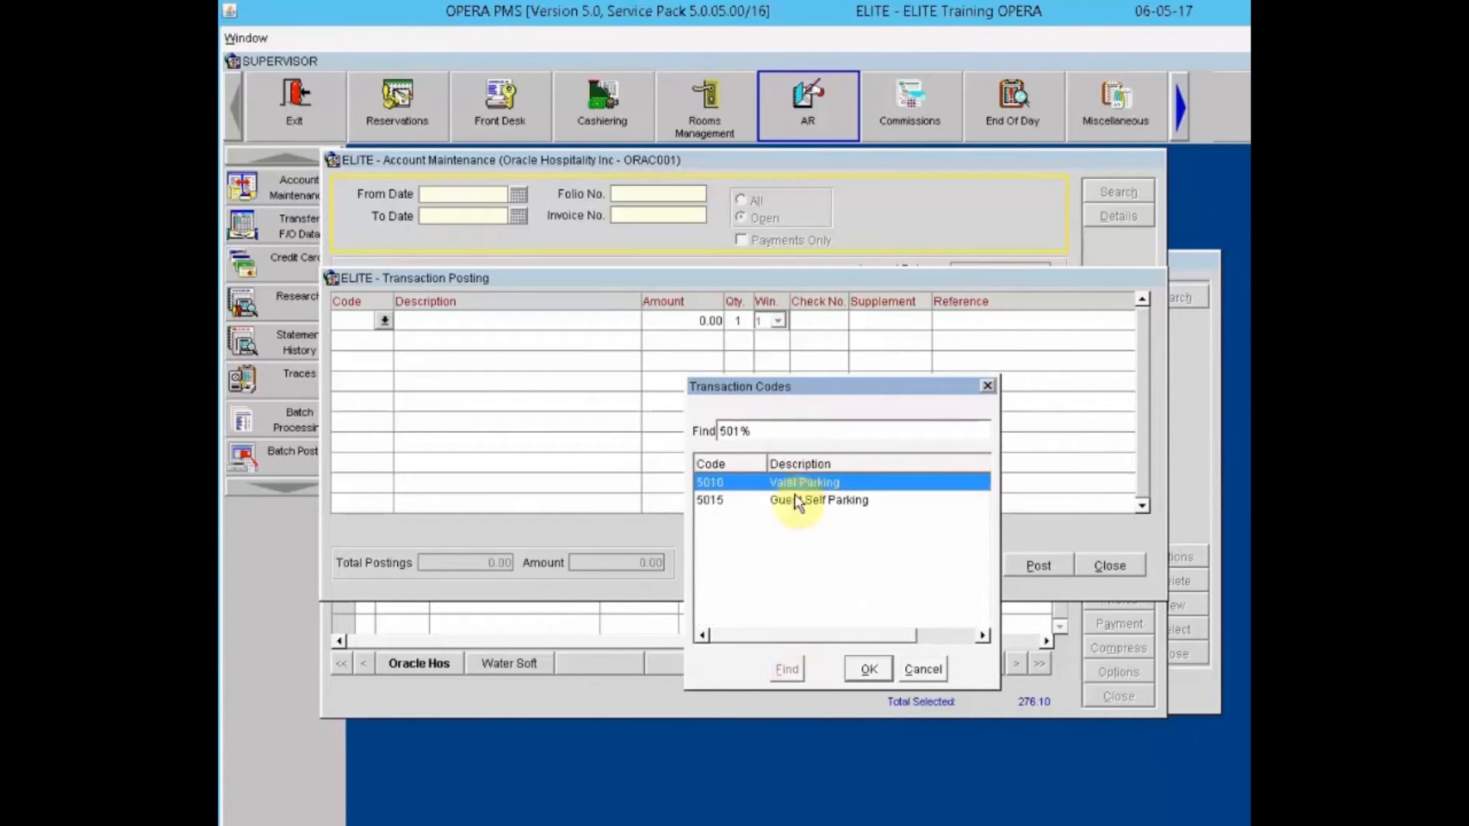
left_click(870, 670)
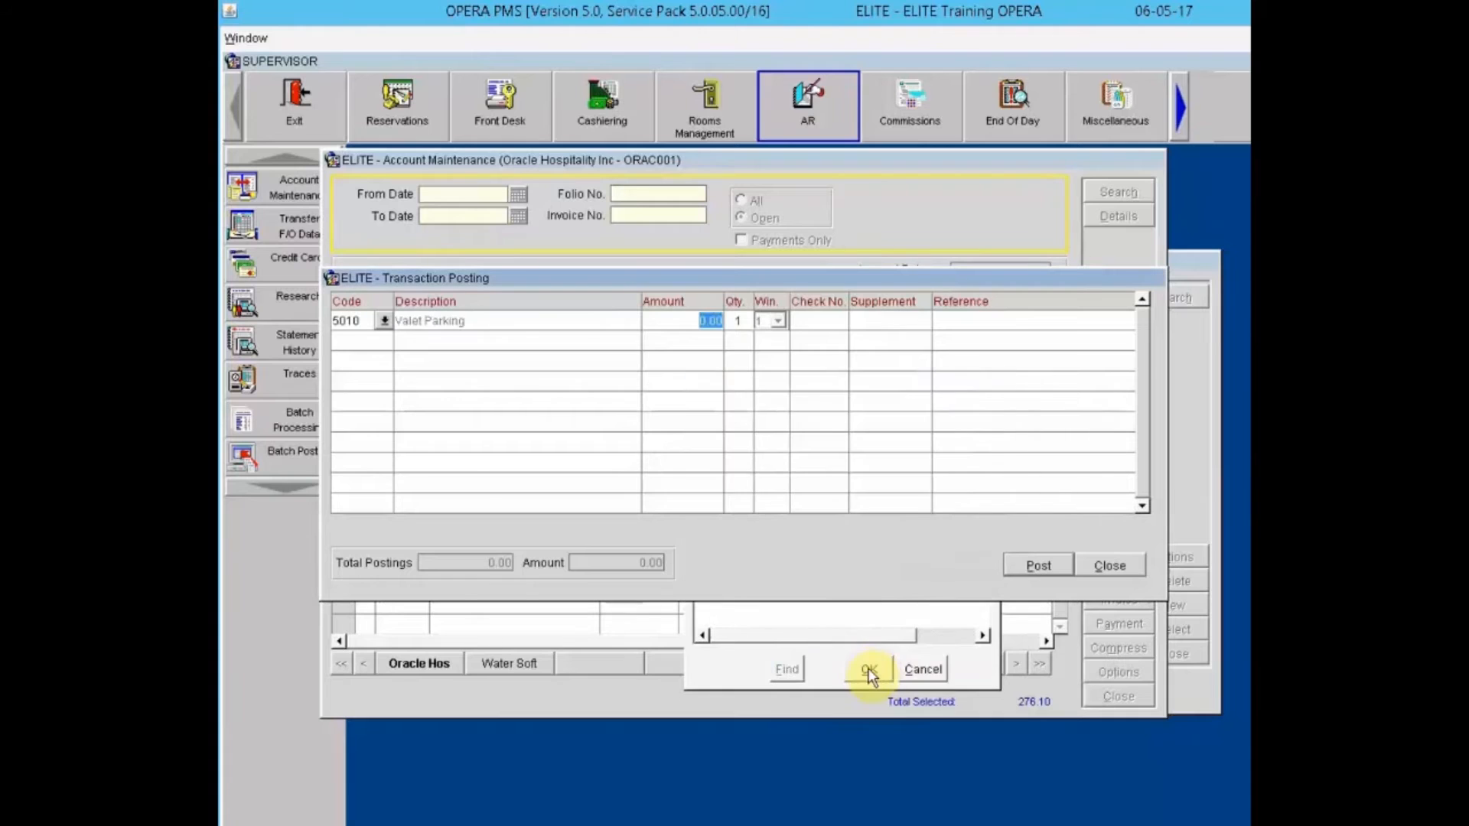
type("25.")
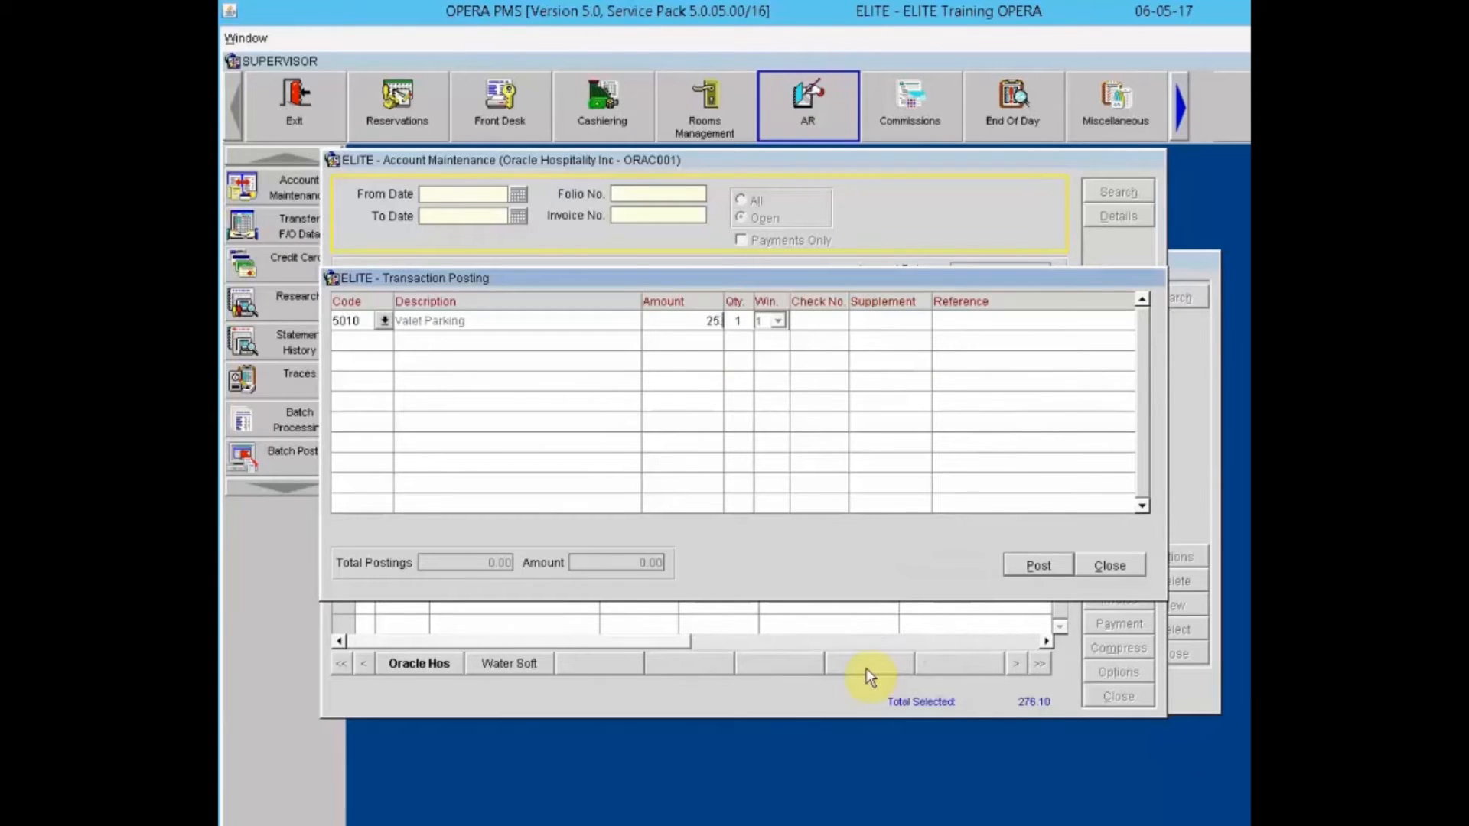
key("Tab")
left_click(1038, 565)
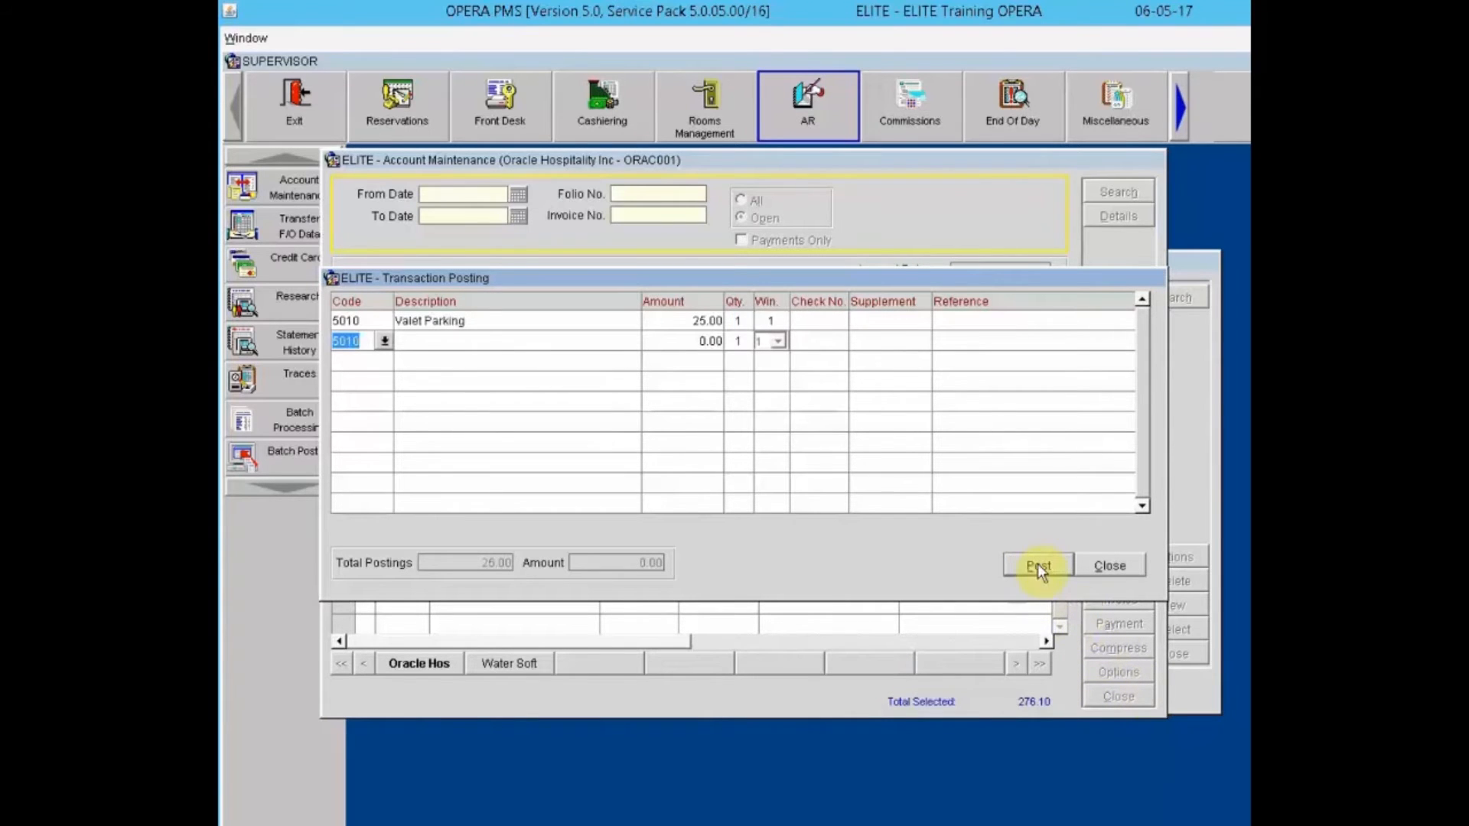
left_click(1108, 567)
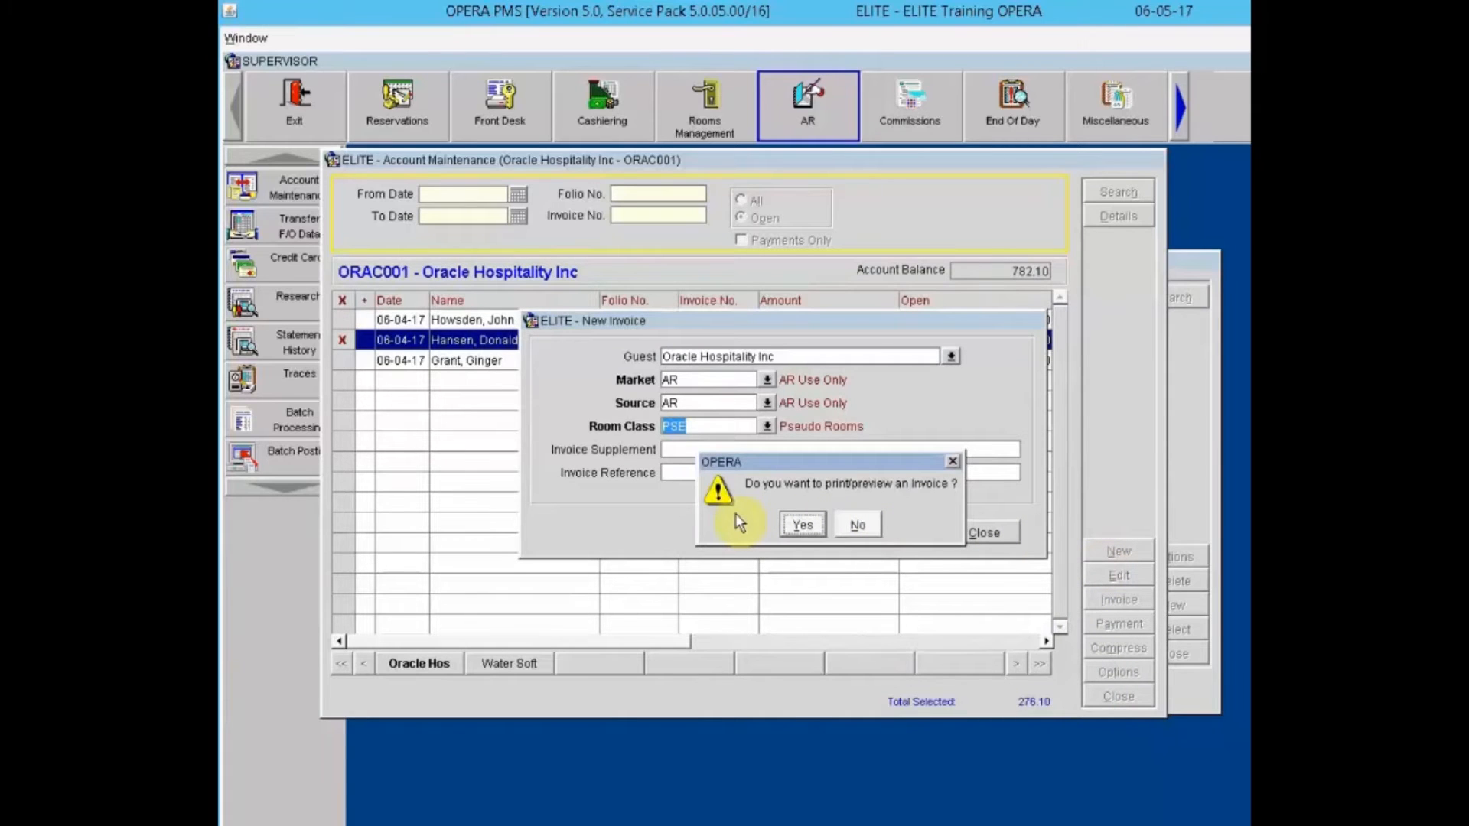
Step: Skip printing, then label the 25.00 invoice's supplement and reference 'Valet Parking - ' plus the guest's surname
left_click(857, 527)
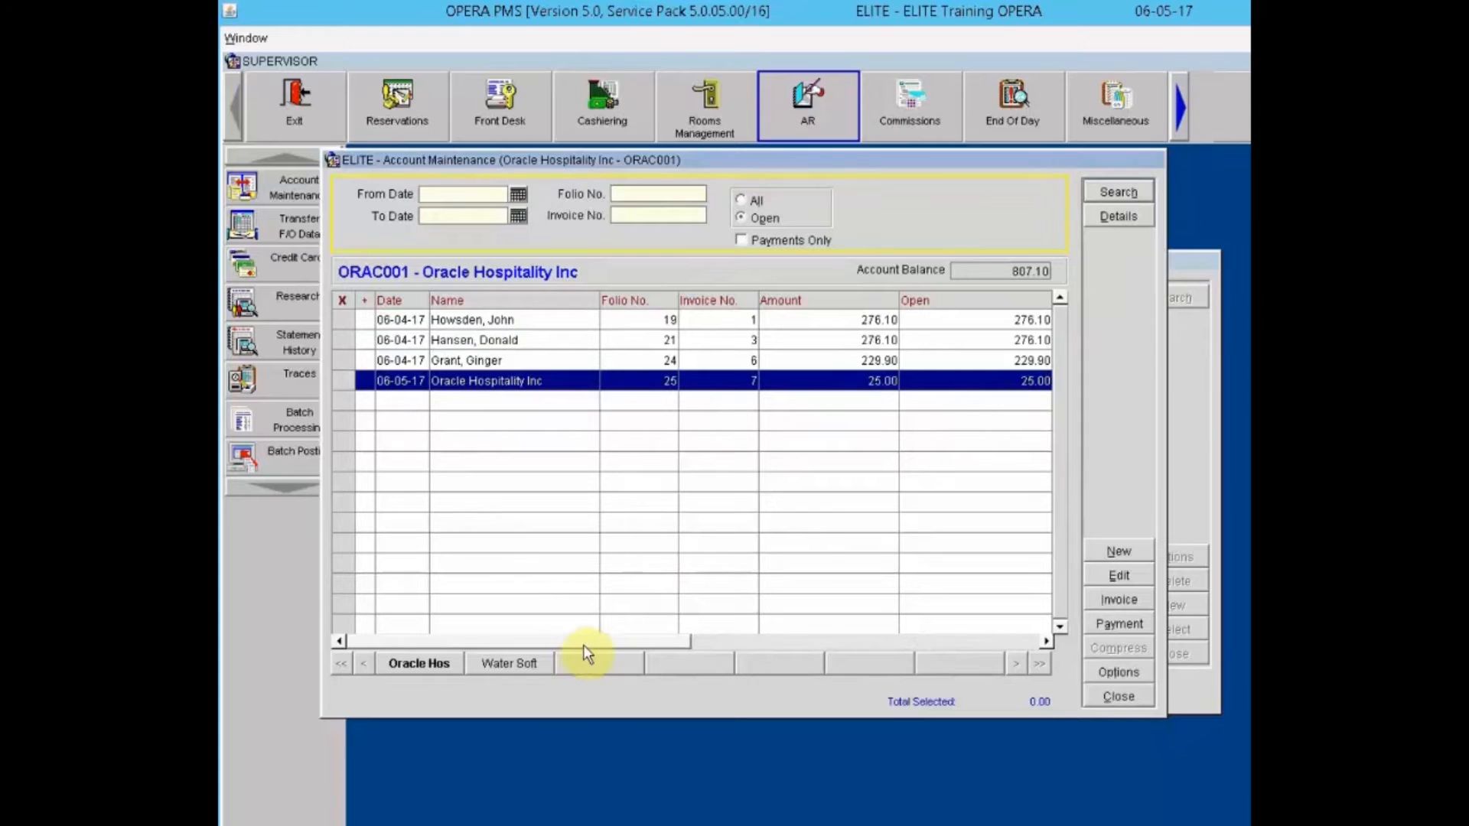
left_click_drag(583, 645, 880, 643)
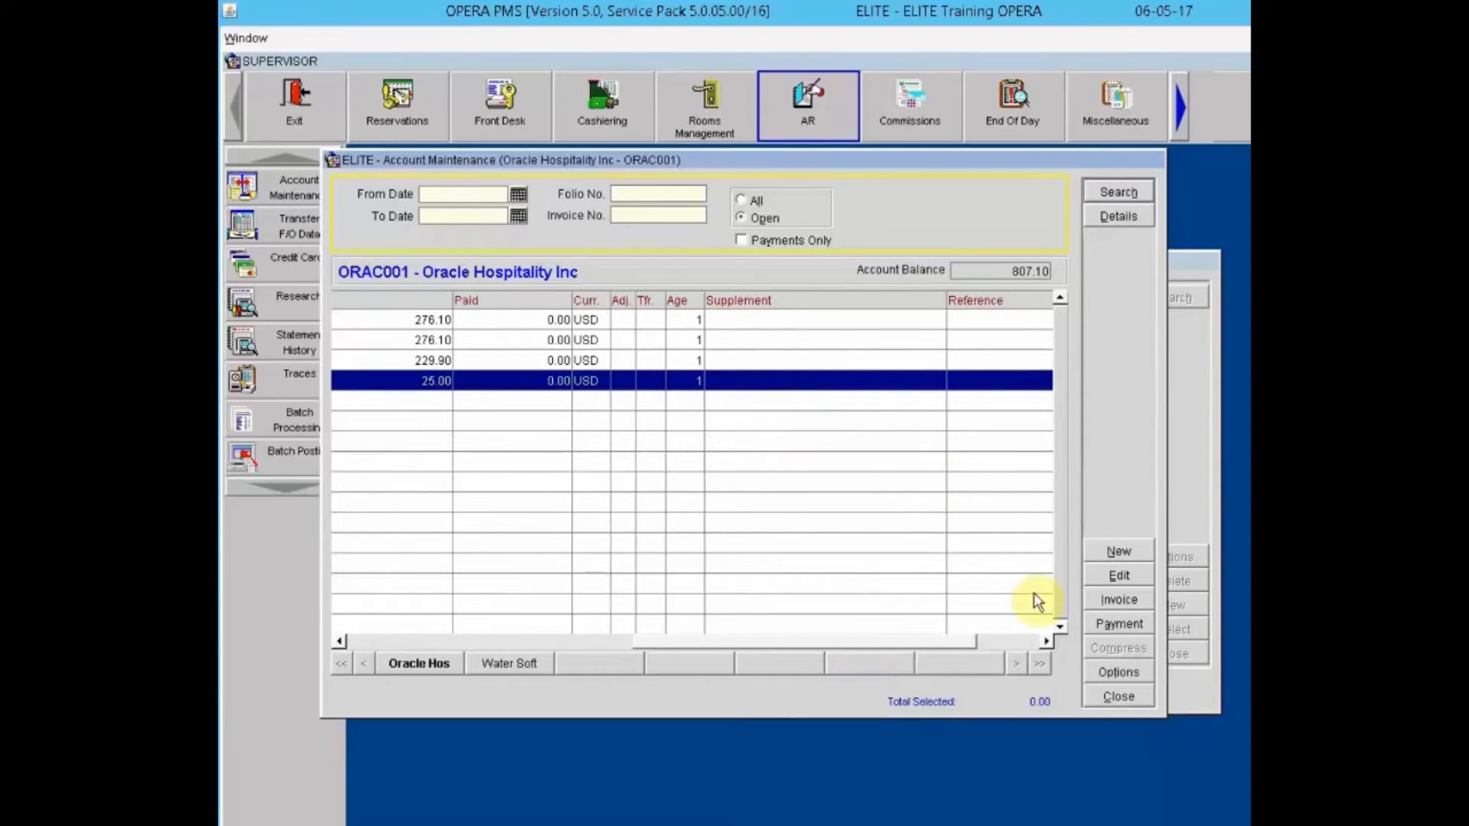
left_click(820, 385)
left_click(1114, 574)
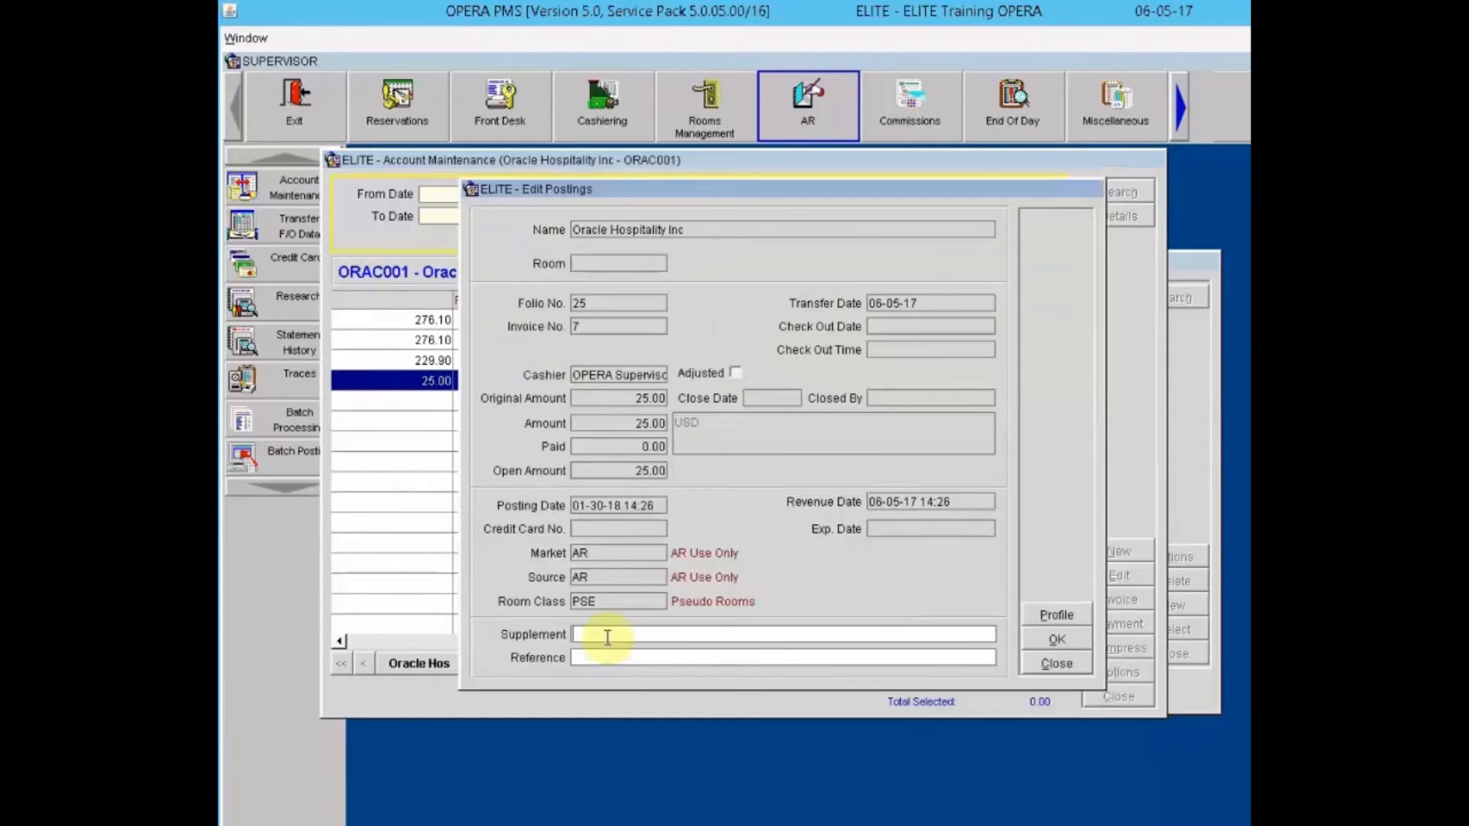
left_click(608, 637)
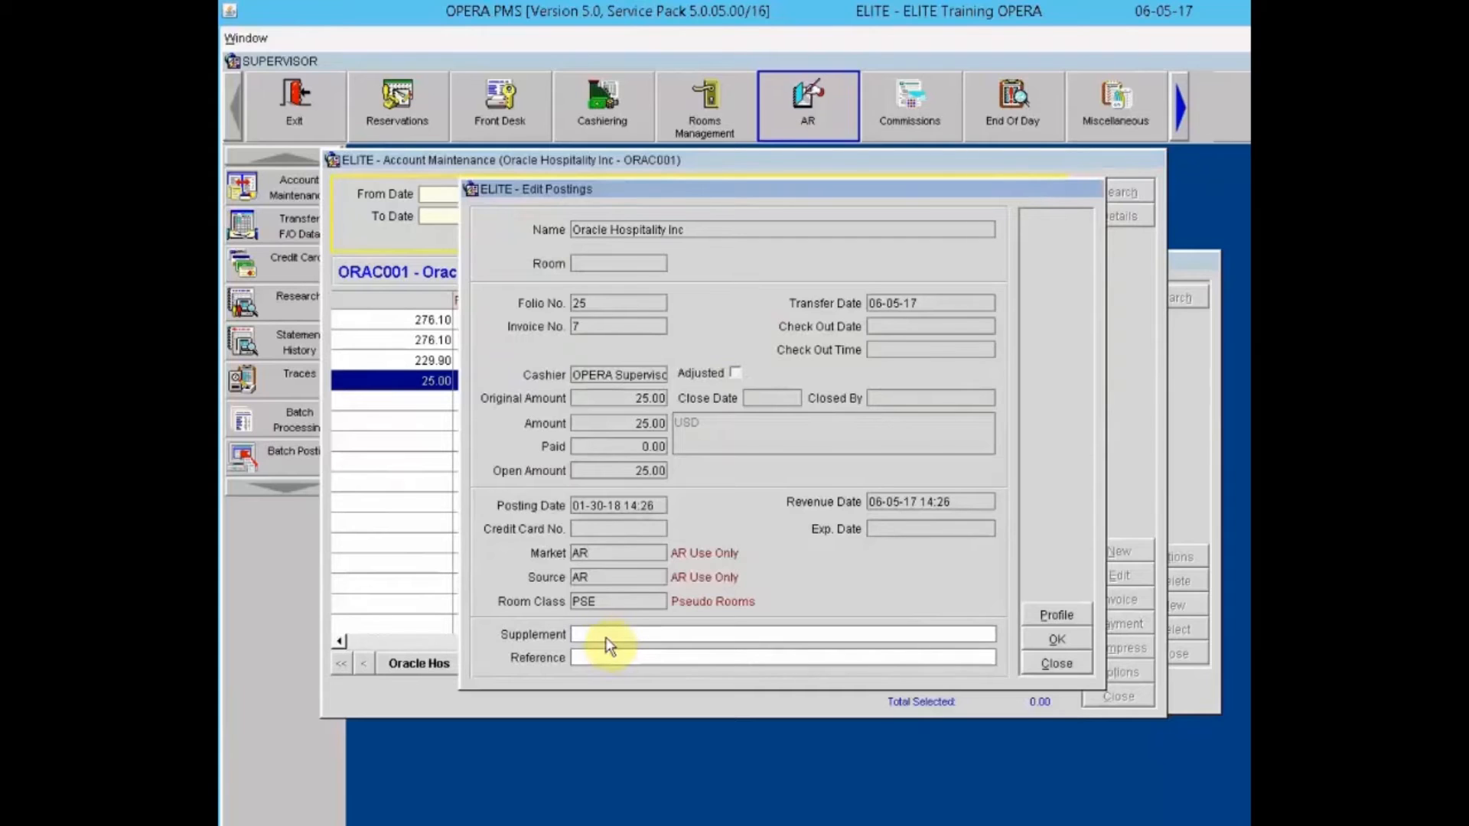
type("Valet Parking -")
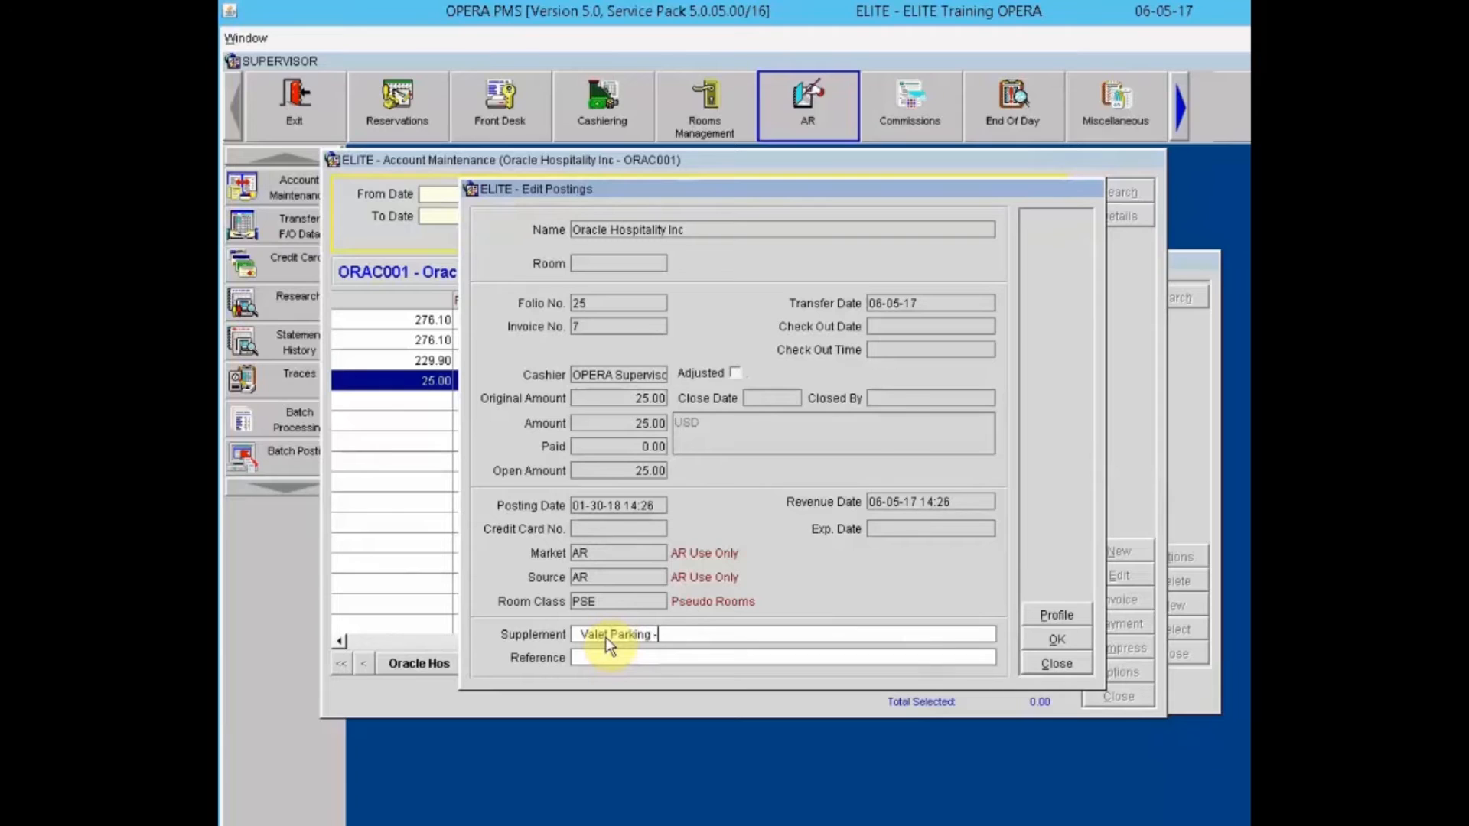
type(" Schroder")
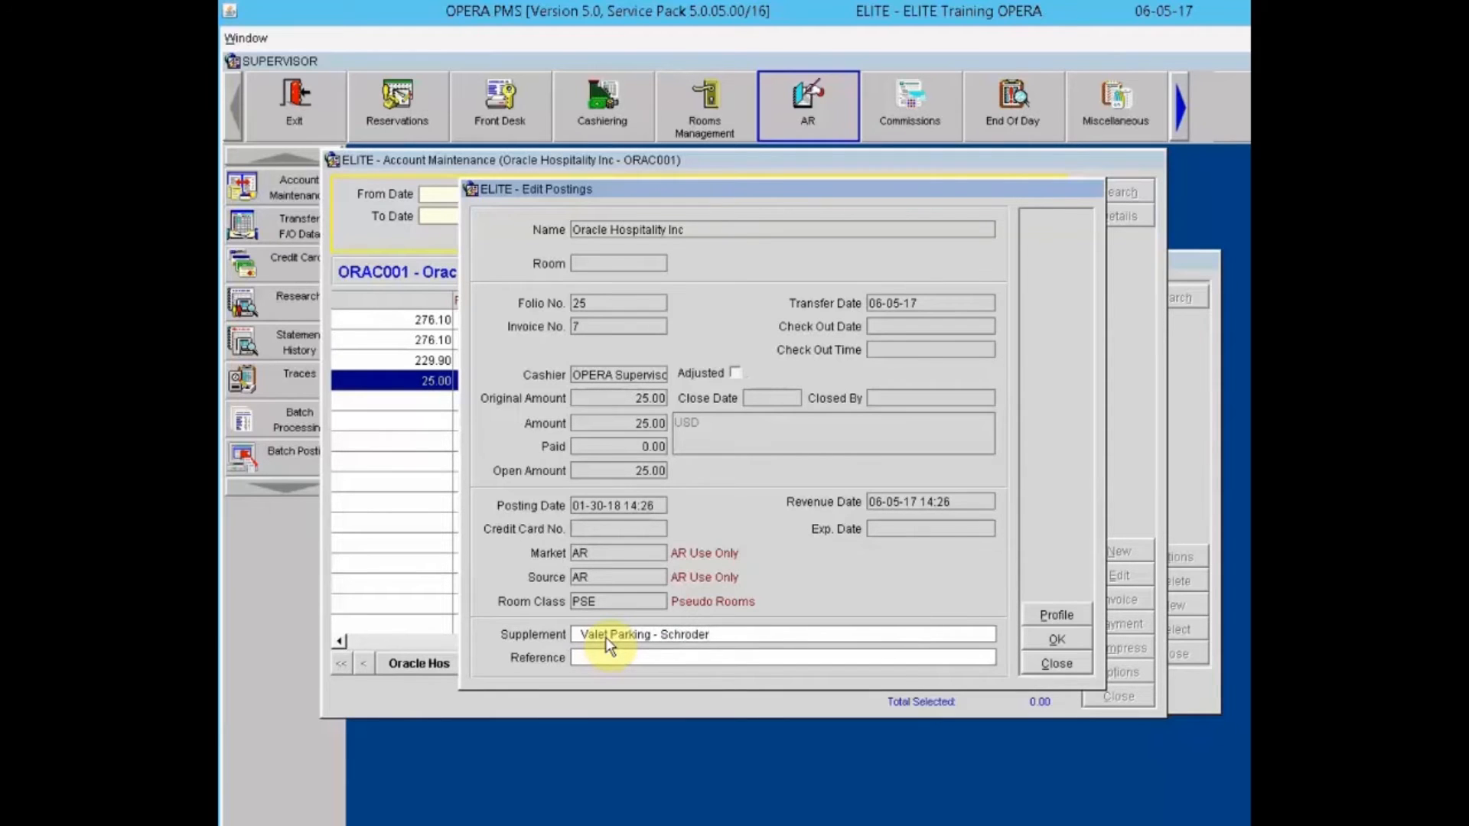
key("Tab")
type("Valet Parking - Schroder")
Step: Save the labels, then view invoice 6's charges: 209.00 room plus 12.54 and 8.36 taxes
left_click(1058, 639)
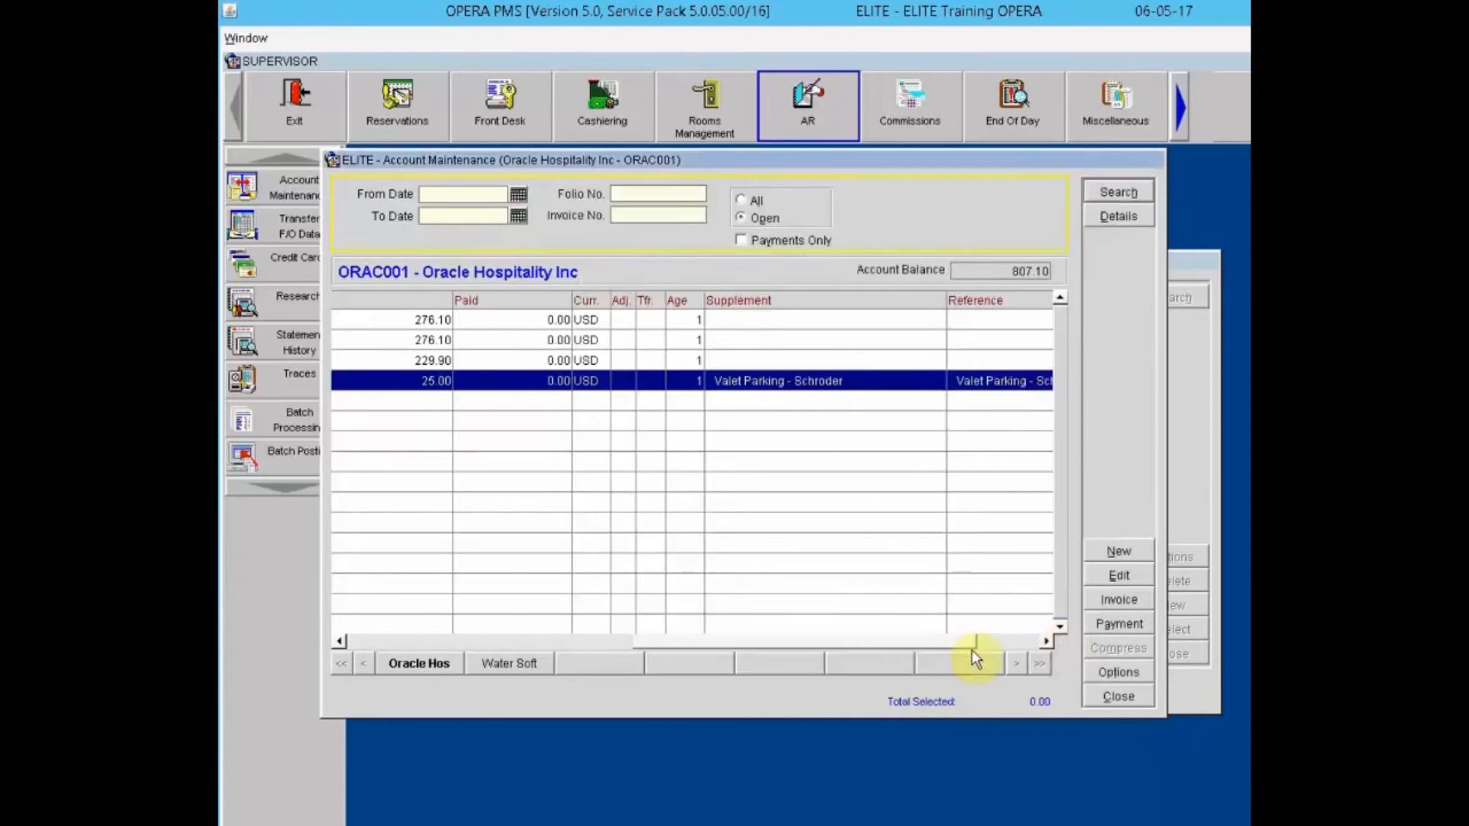
left_click_drag(866, 643, 465, 668)
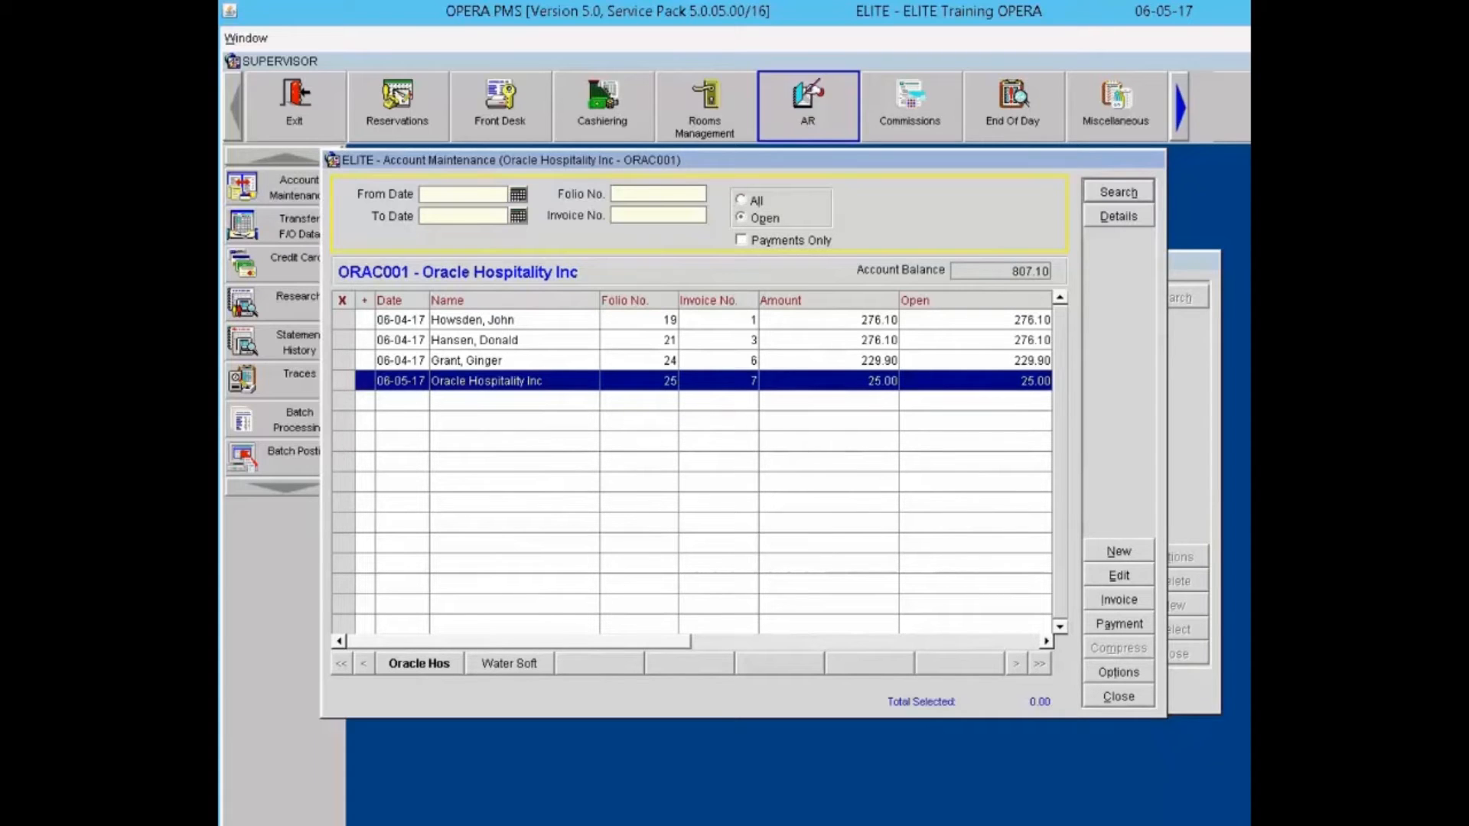
left_click(792, 359)
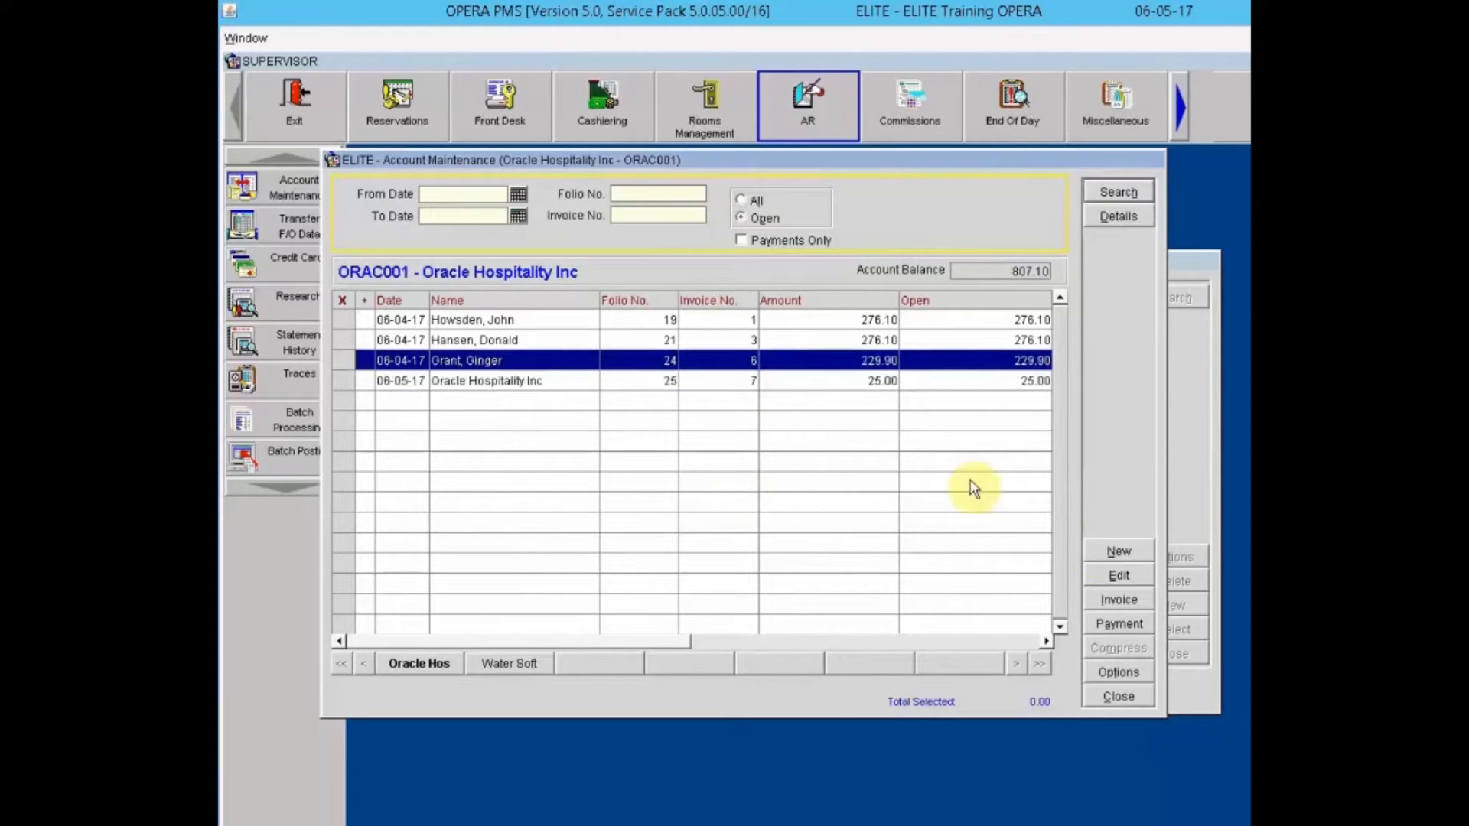
left_click(1113, 601)
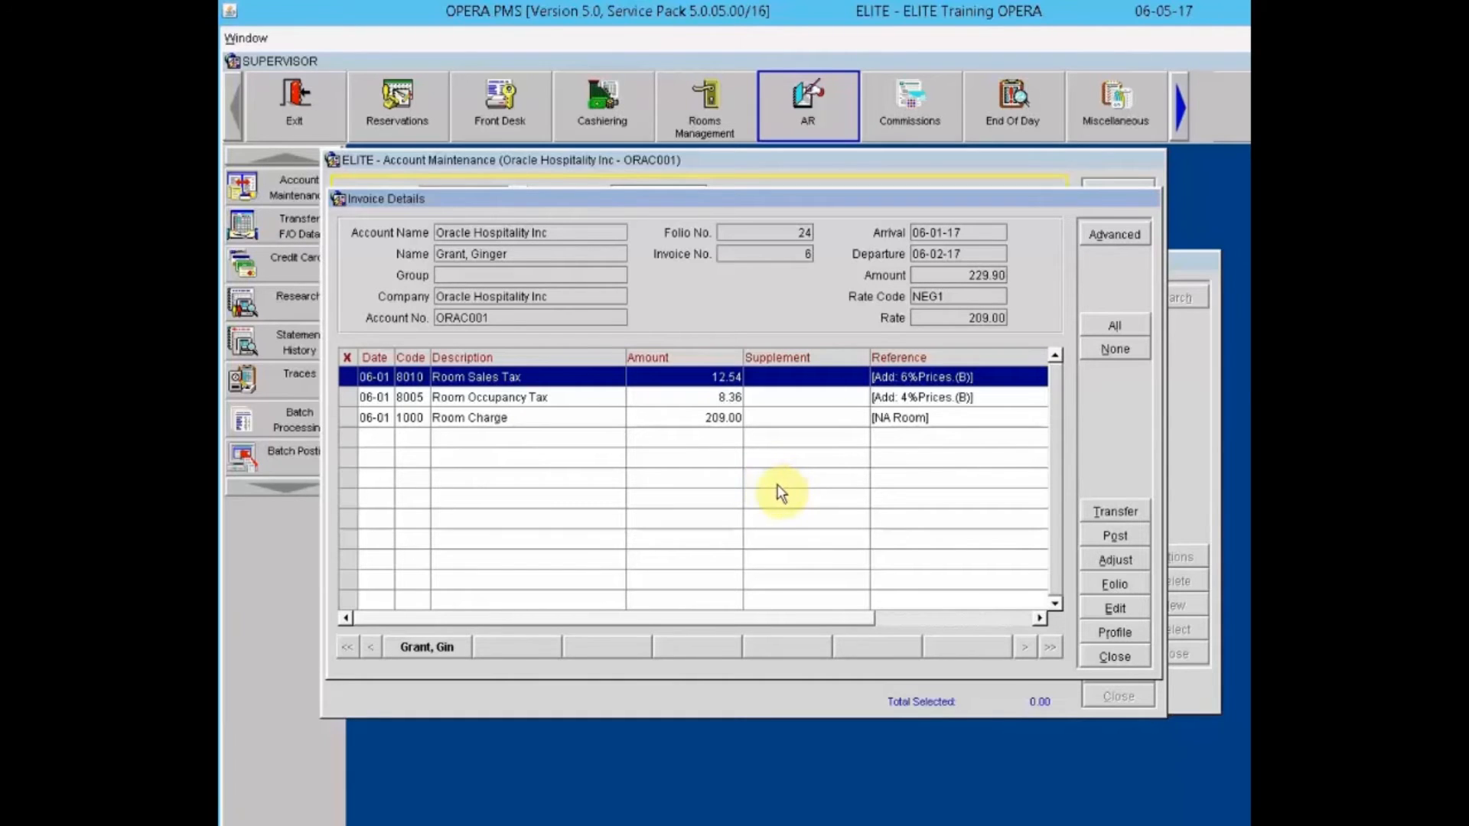
Step: Select invoice 6's Room Charge posting and open its adjustment form
left_click(1117, 557)
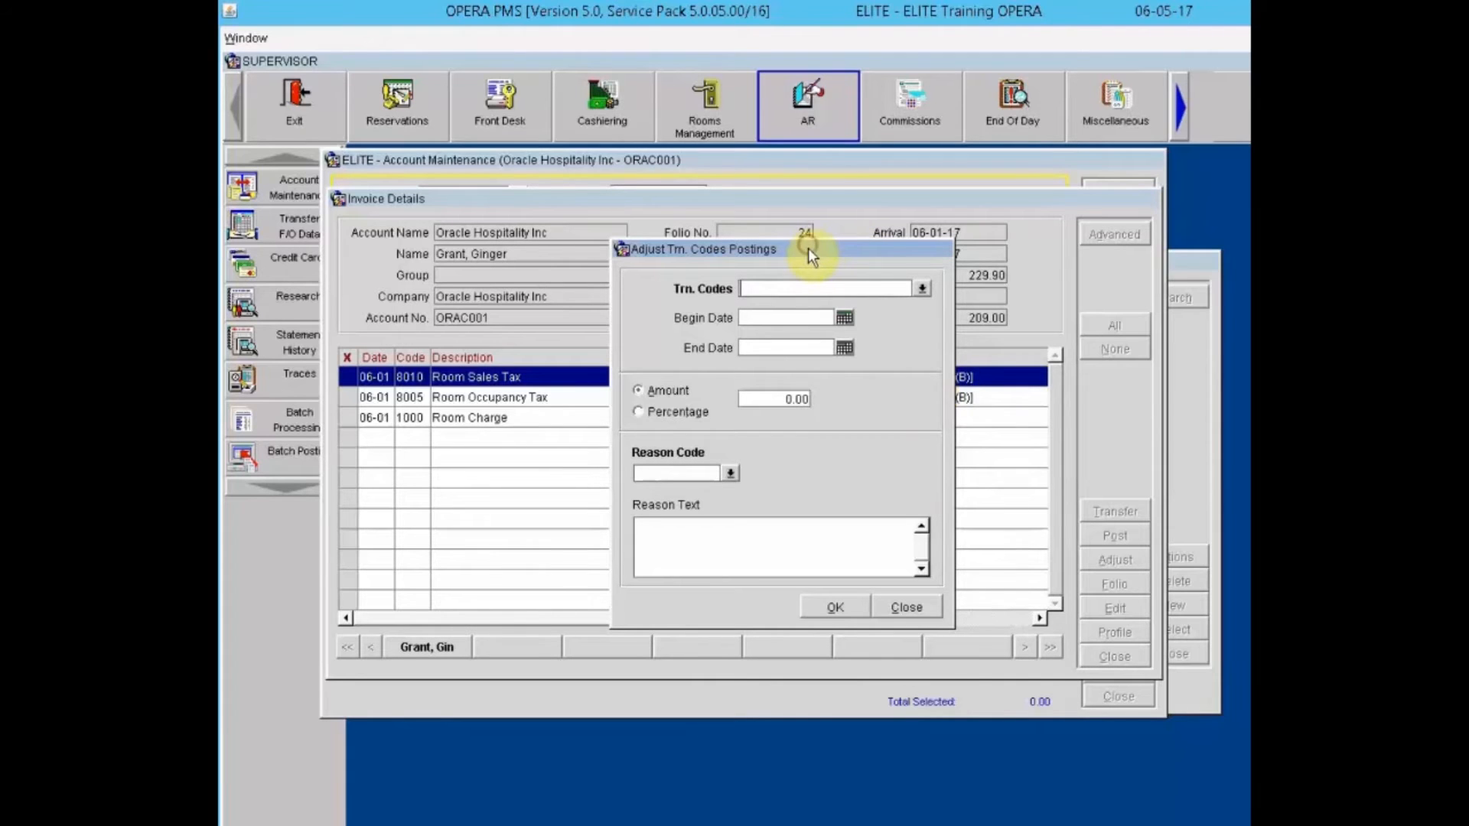
left_click_drag(808, 248, 831, 323)
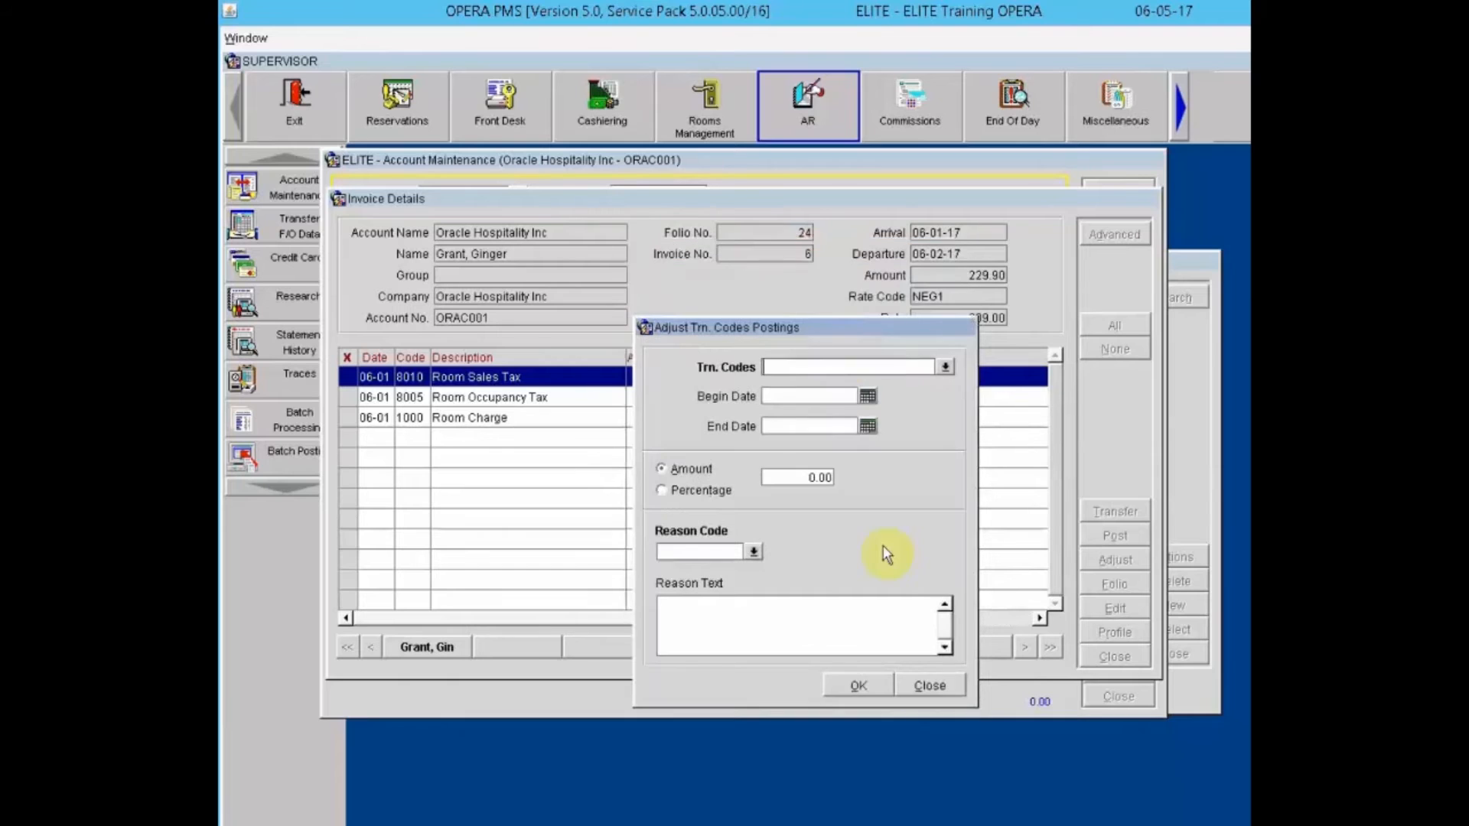
left_click(929, 683)
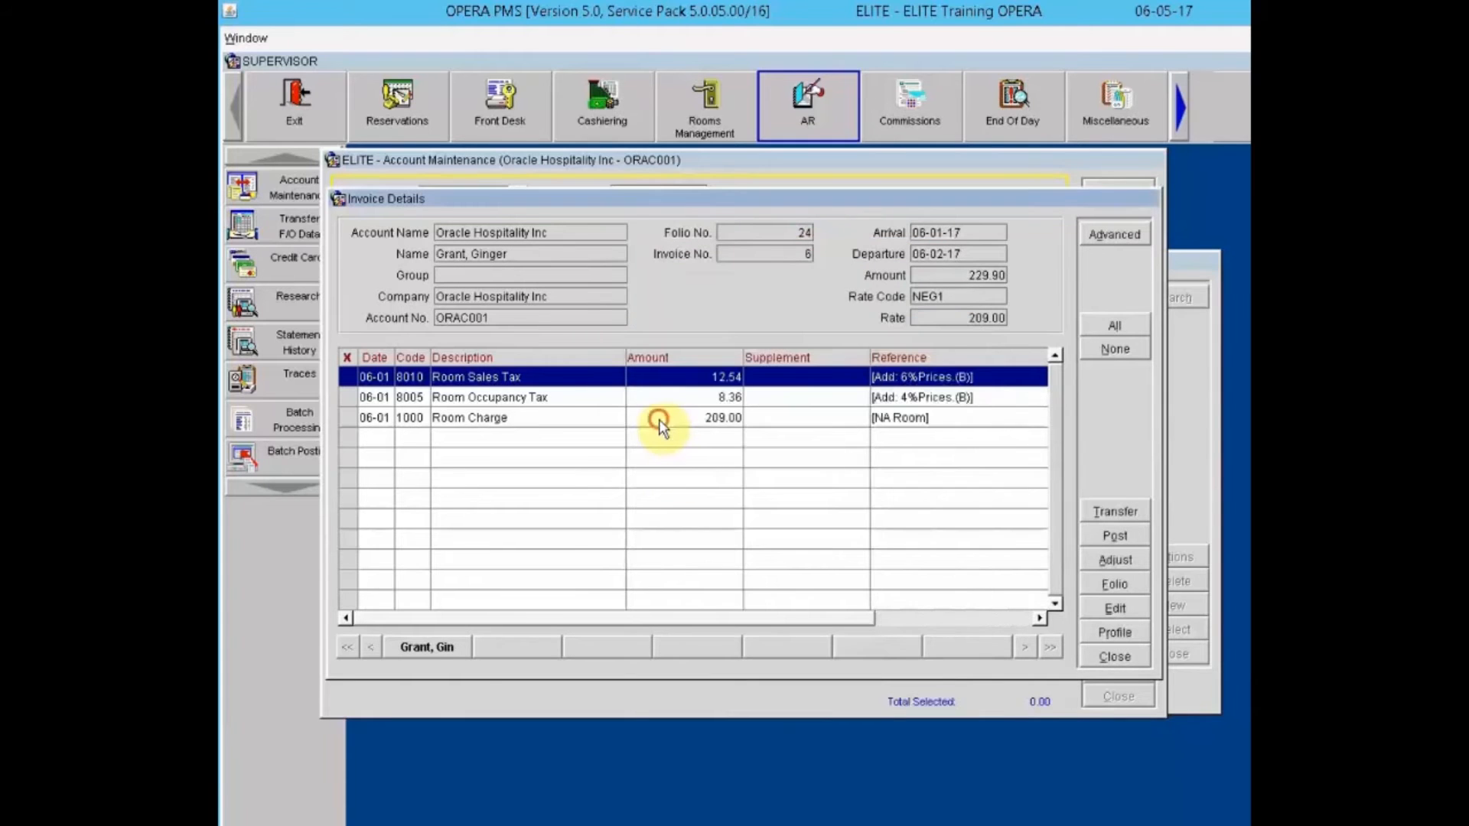
left_click(663, 425)
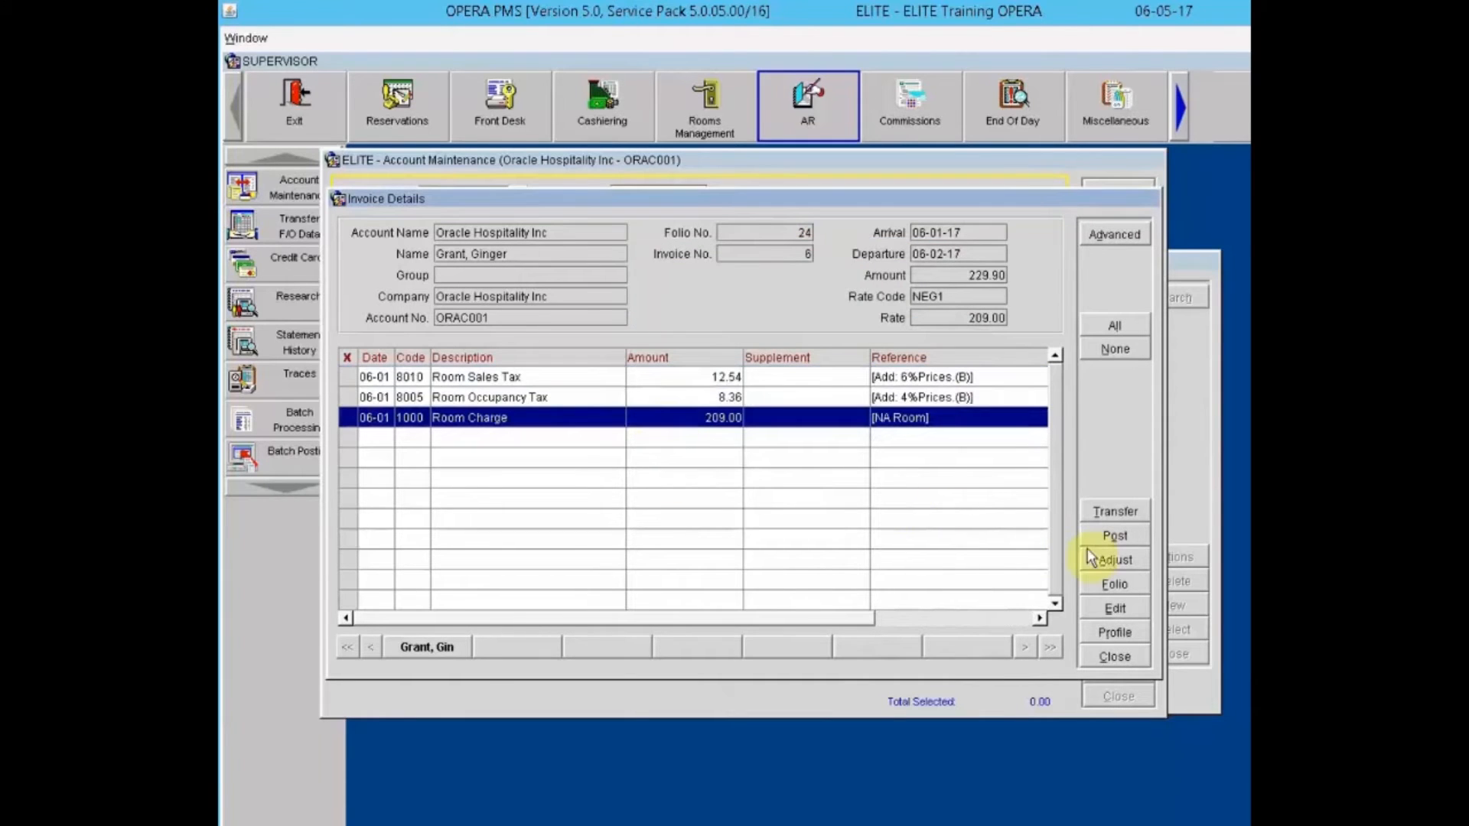
left_click(1115, 561)
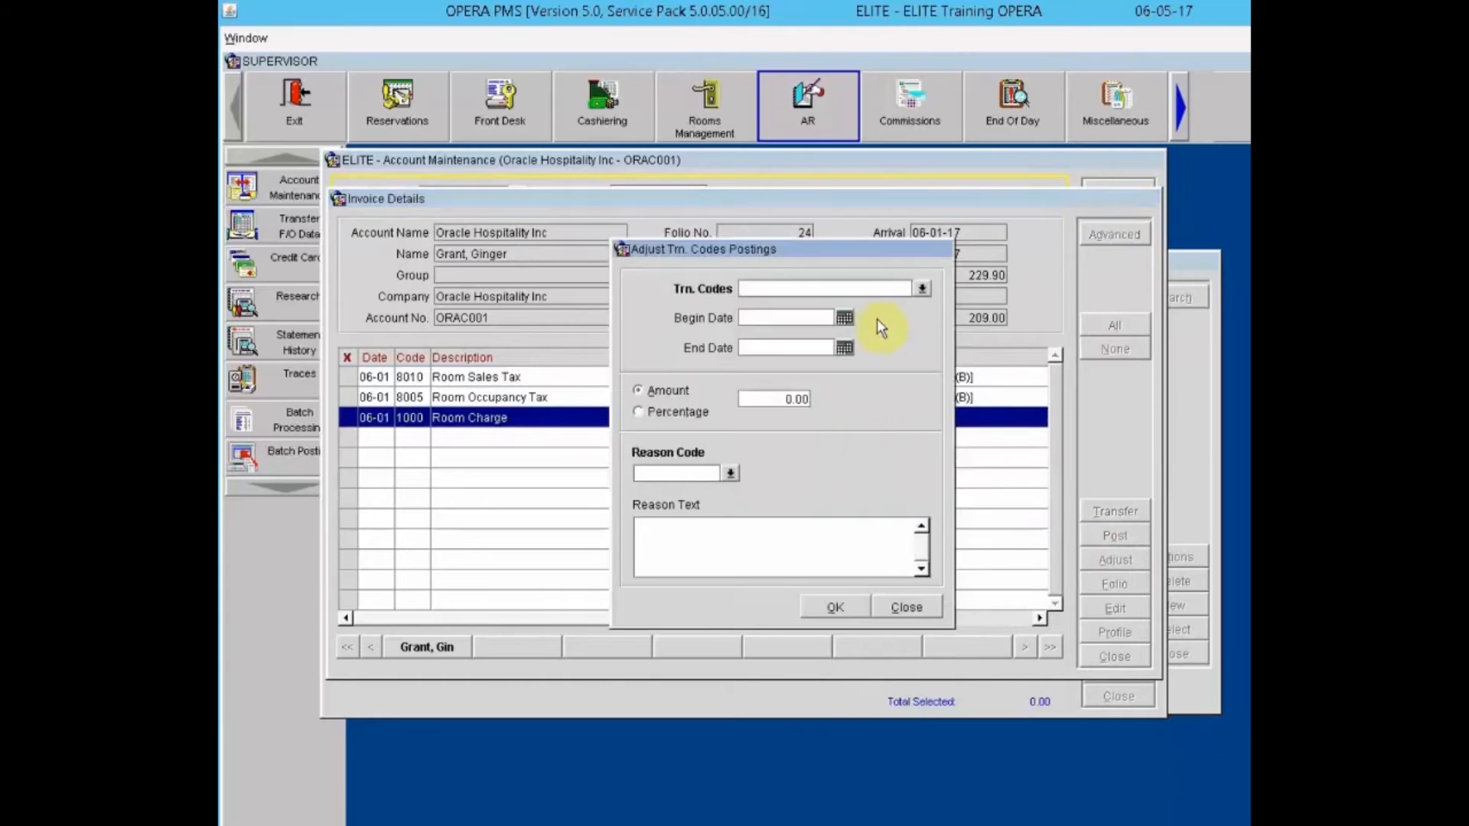
Step: Adjust code 1000 for 06-01-17 by -20.00 with reason PRI, 'Incorrect Price'
left_click(817, 281)
type("100")
type("0")
type("060117")
key("Tab")
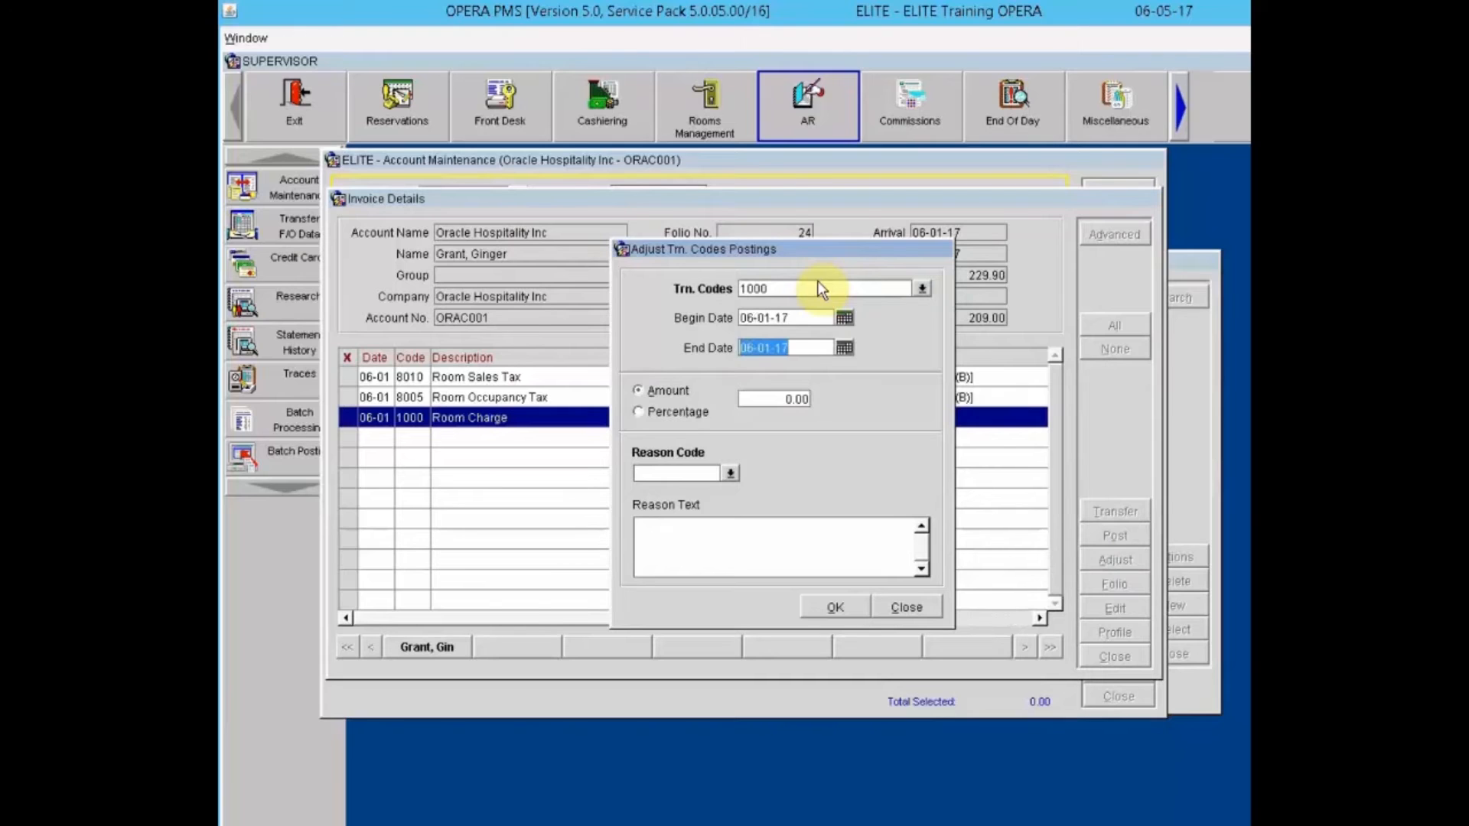
key("Tab")
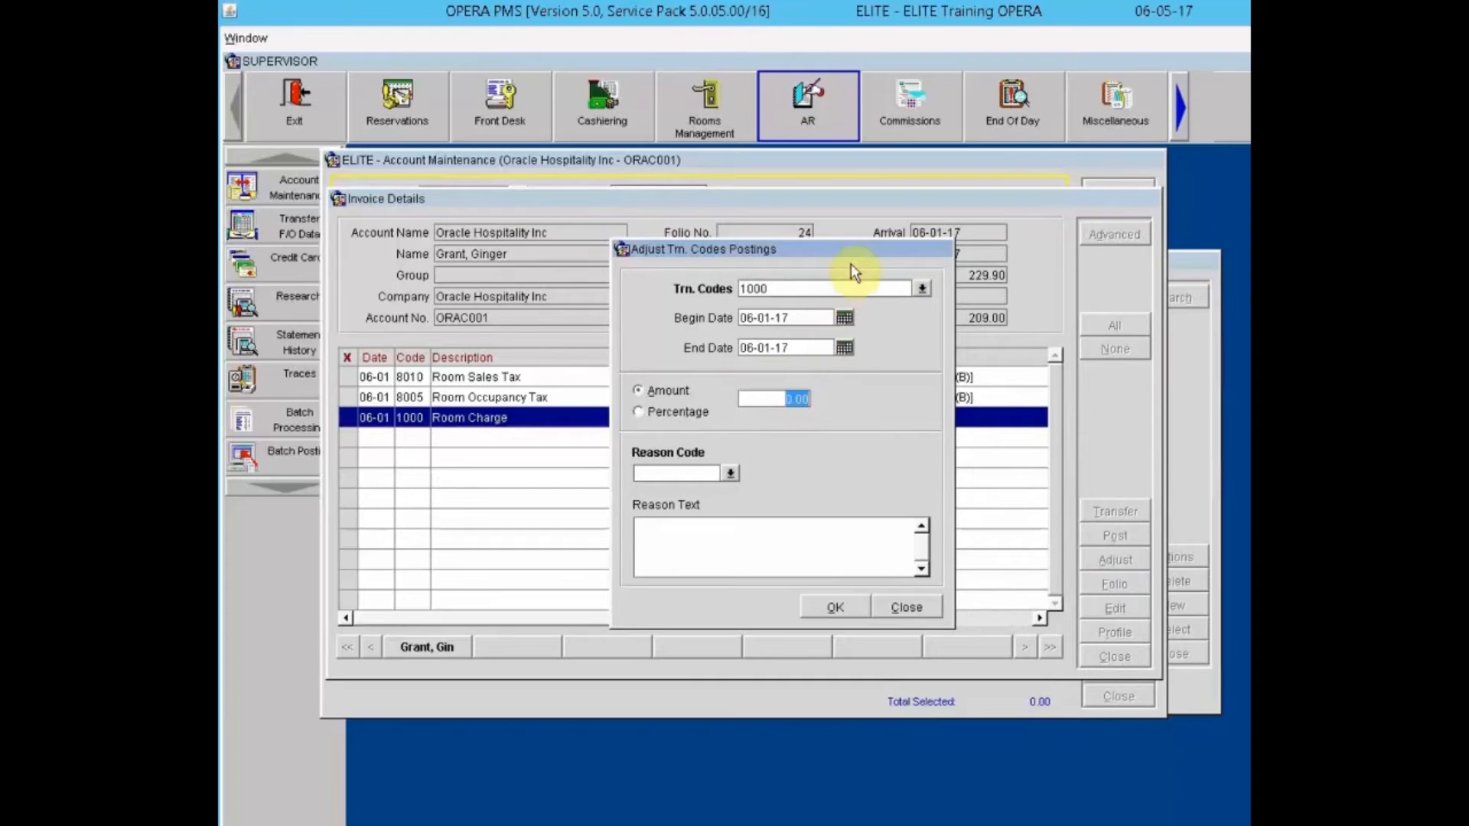
type("20.00")
left_click(797, 396)
type("-")
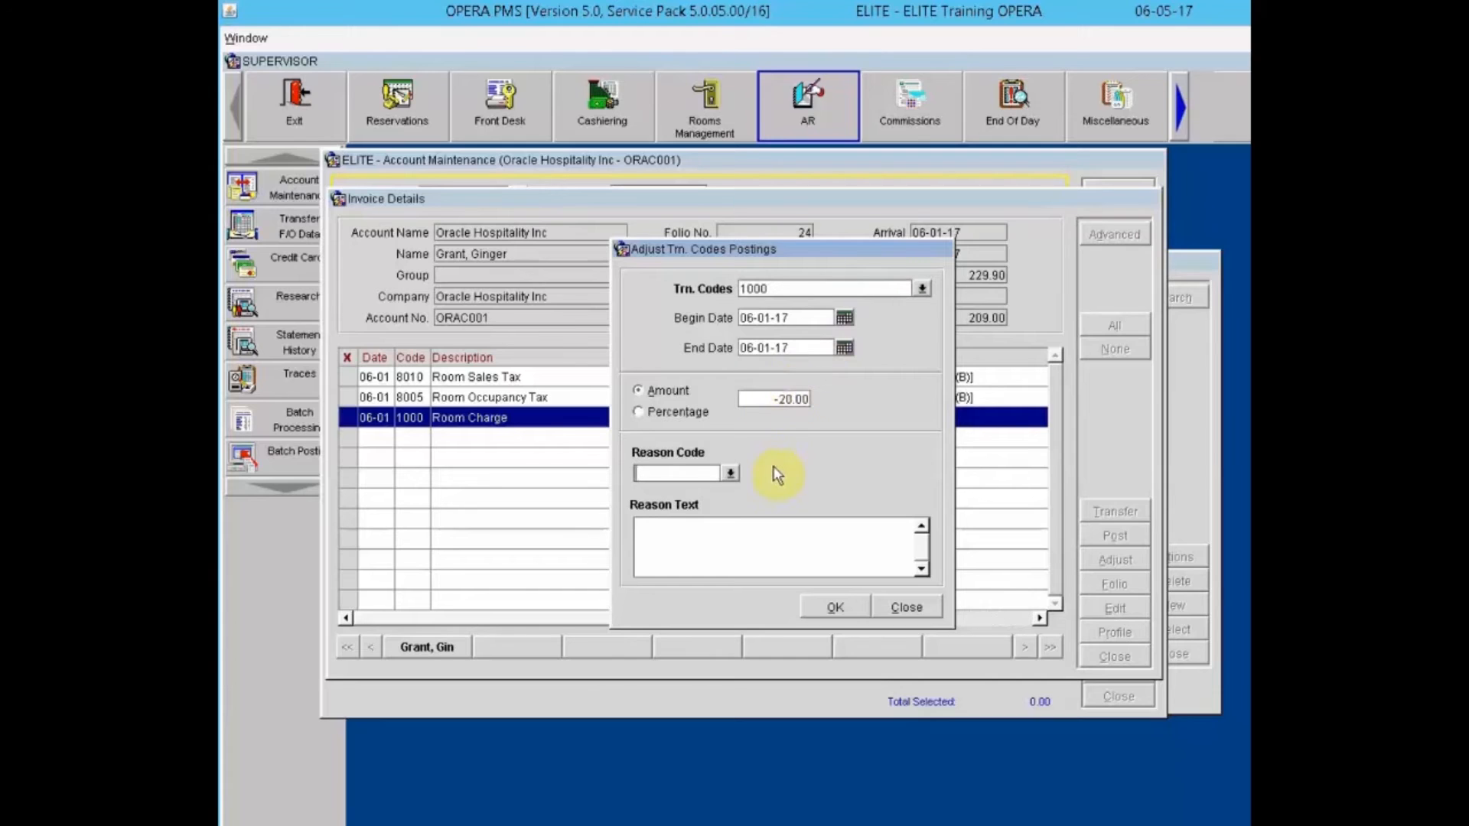
left_click(723, 474)
left_click(730, 474)
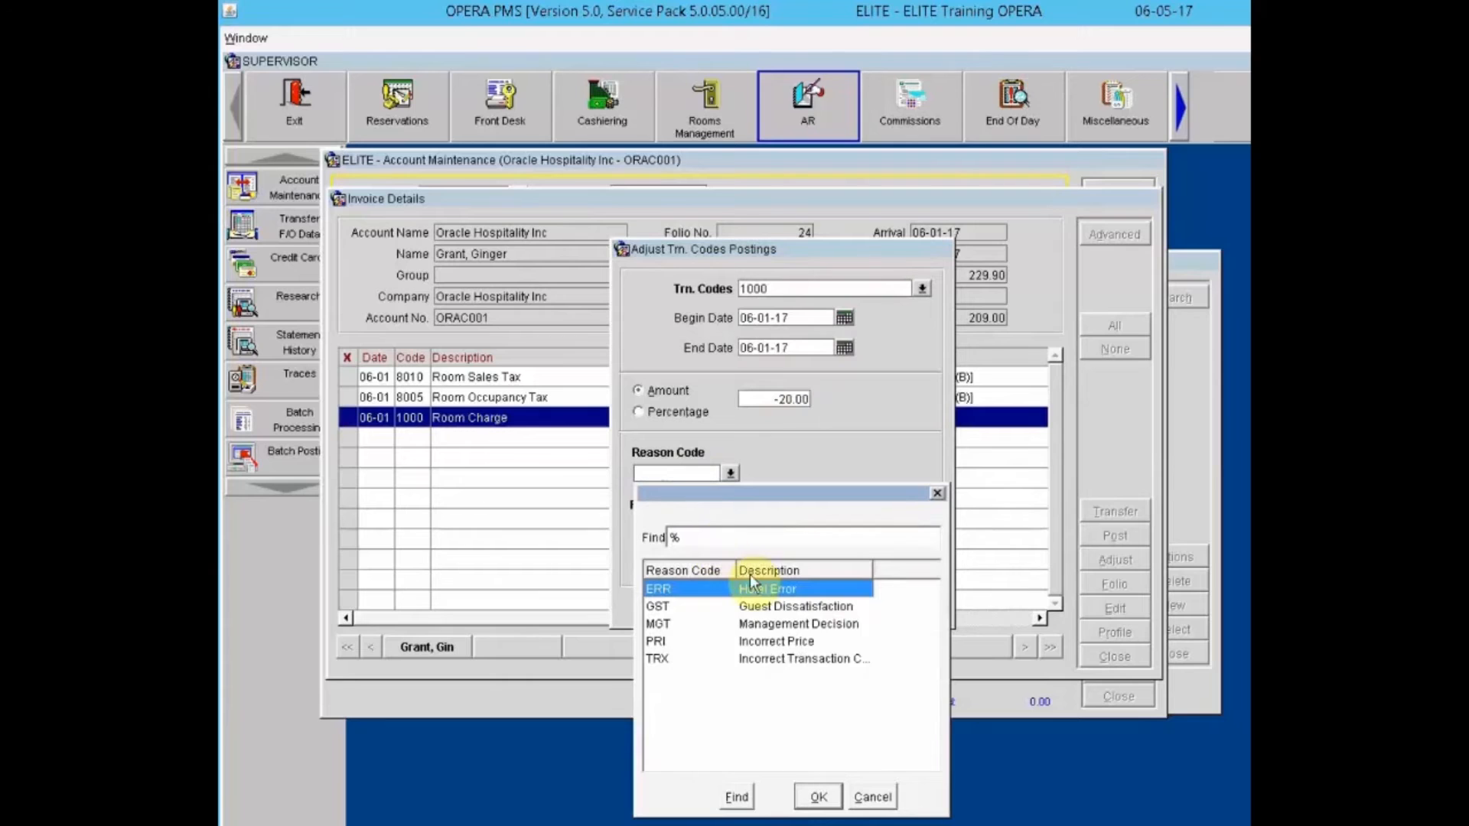
left_click(777, 641)
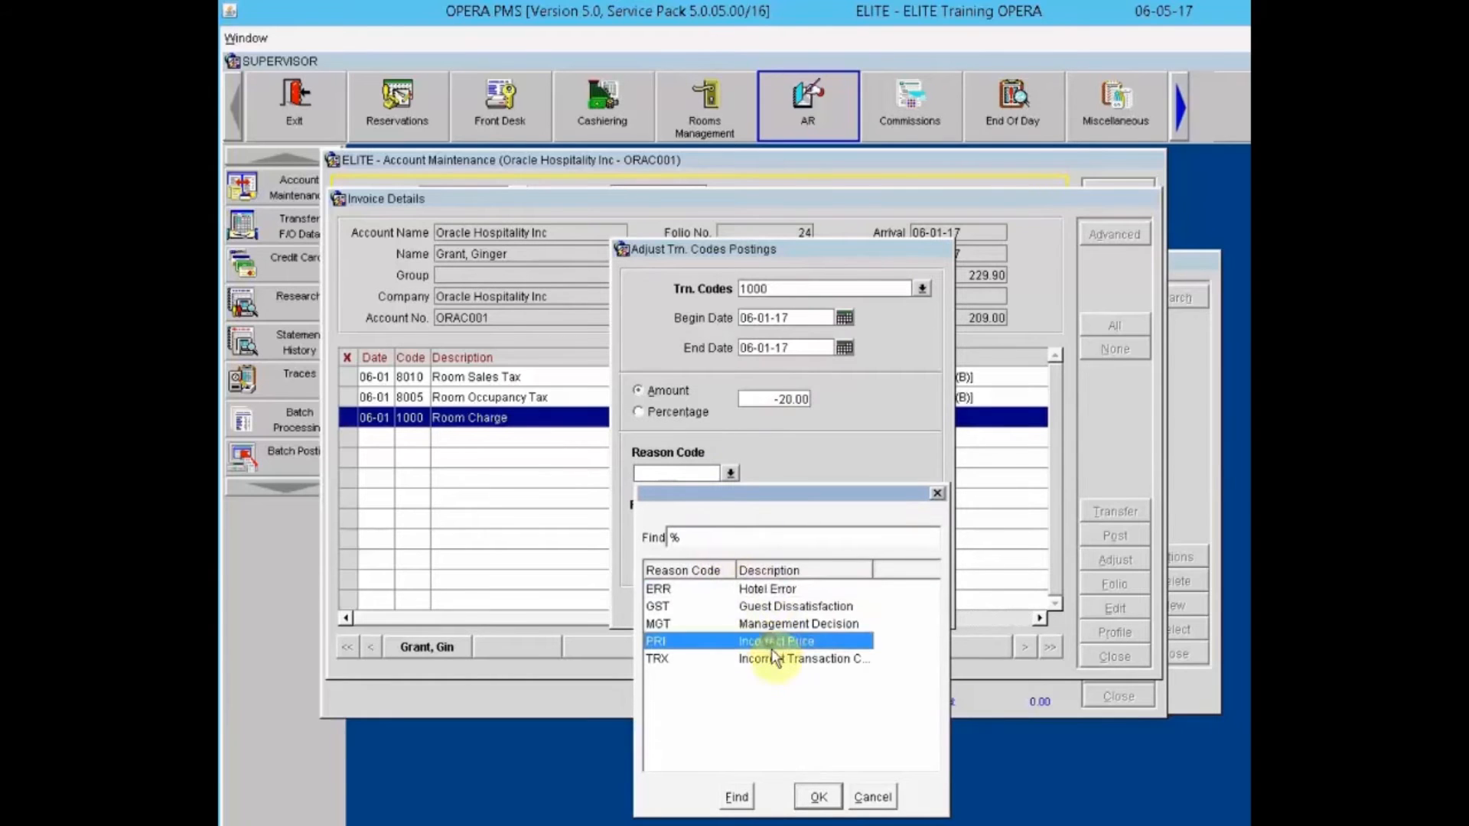
left_click(819, 796)
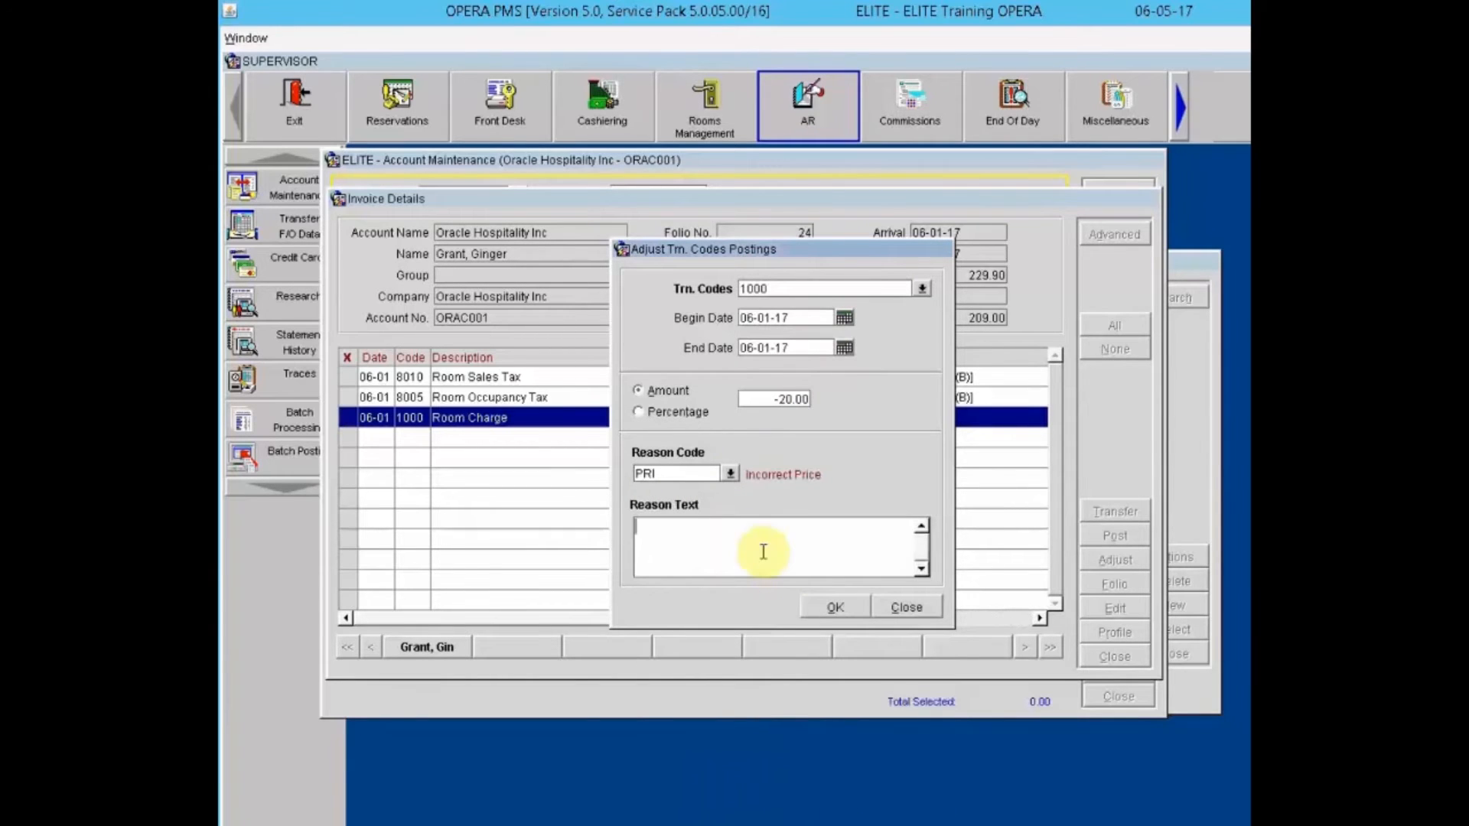
type("Incorrect Price")
left_click(832, 606)
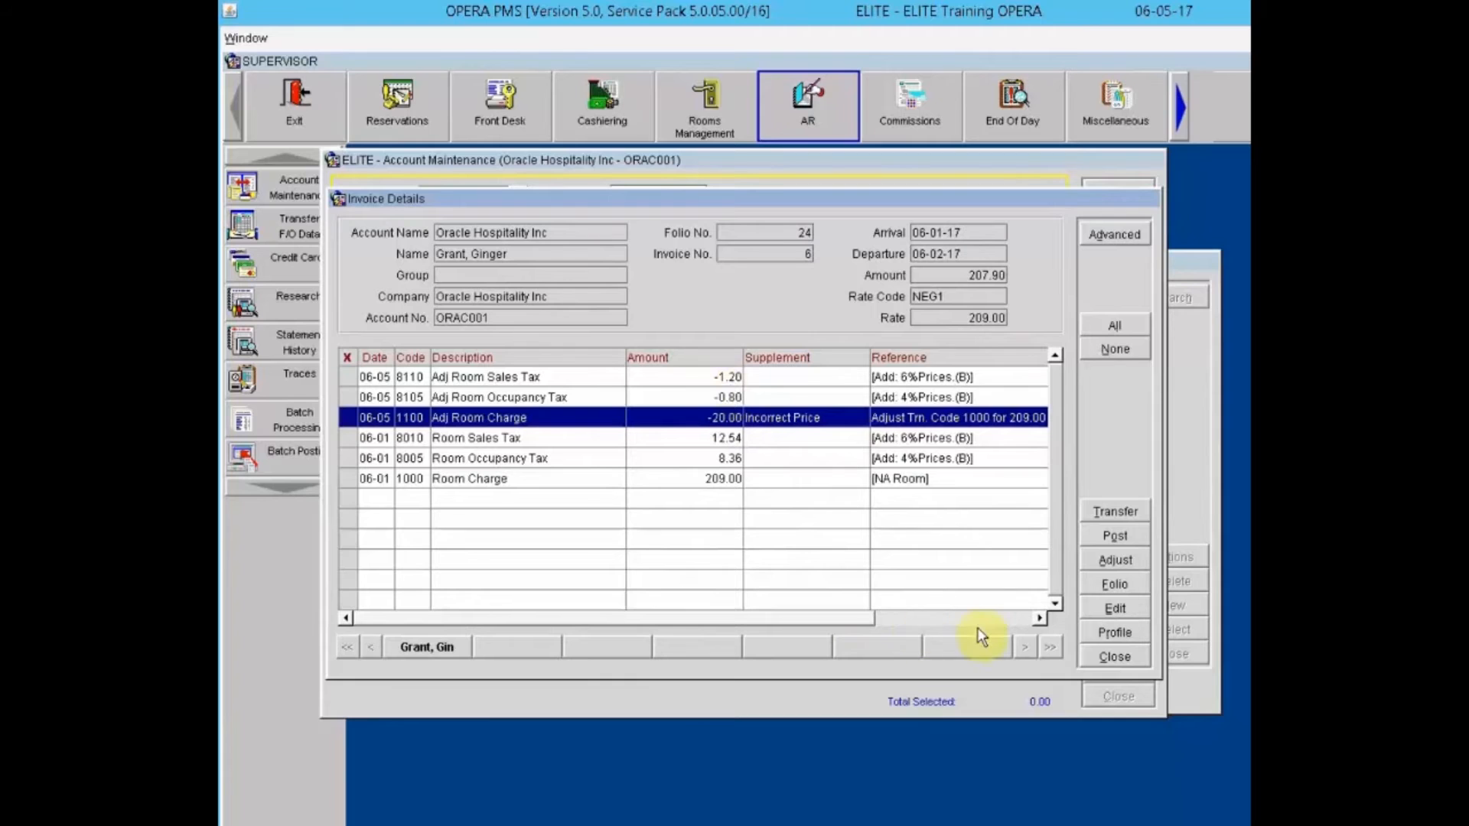
Step: Post a -10.00 Adj Room Charge (code 1100) with supplement 'Incorrect Price' on invoice 6
left_click(1095, 659)
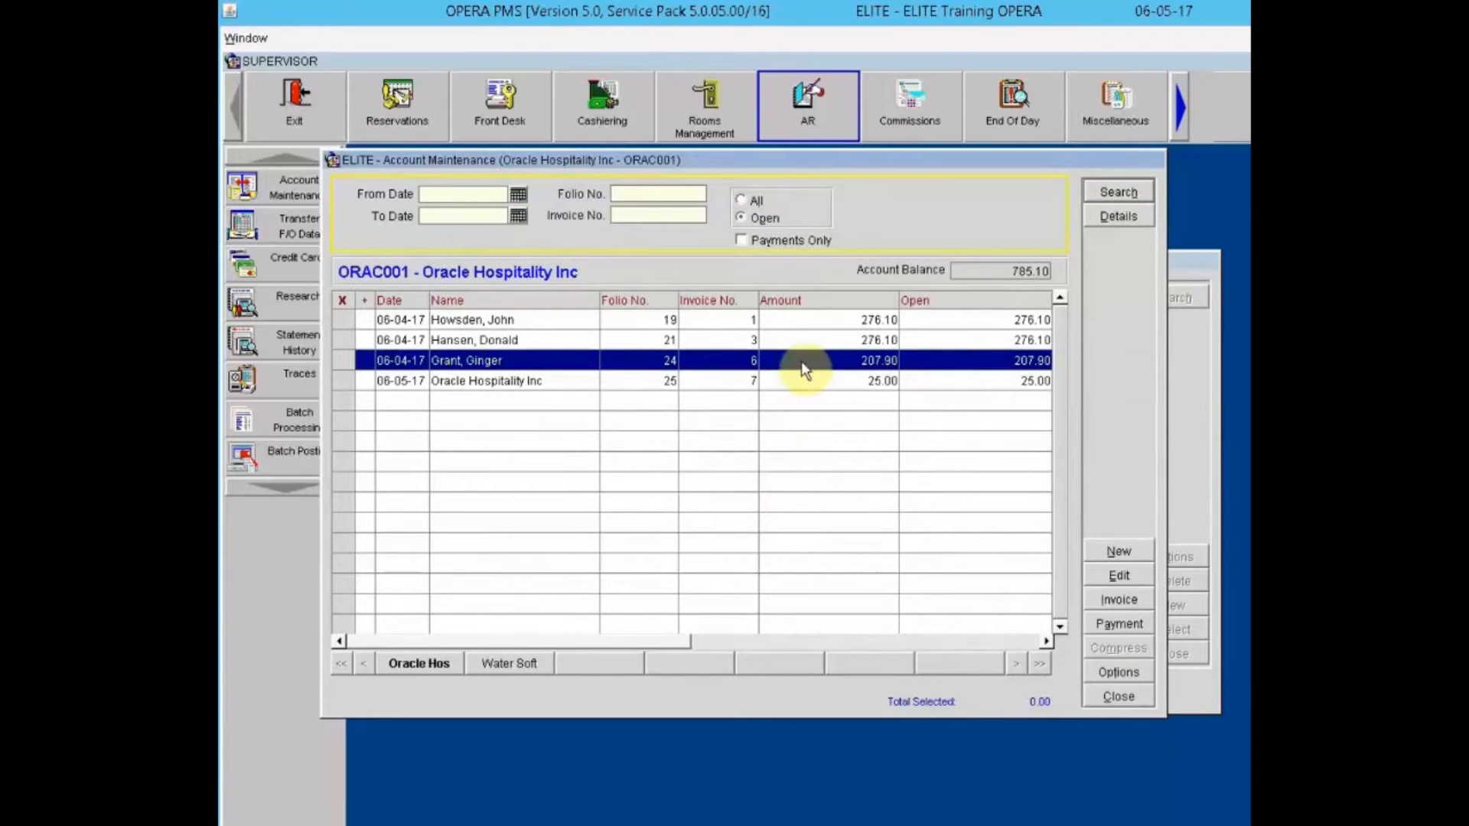
left_click(1132, 595)
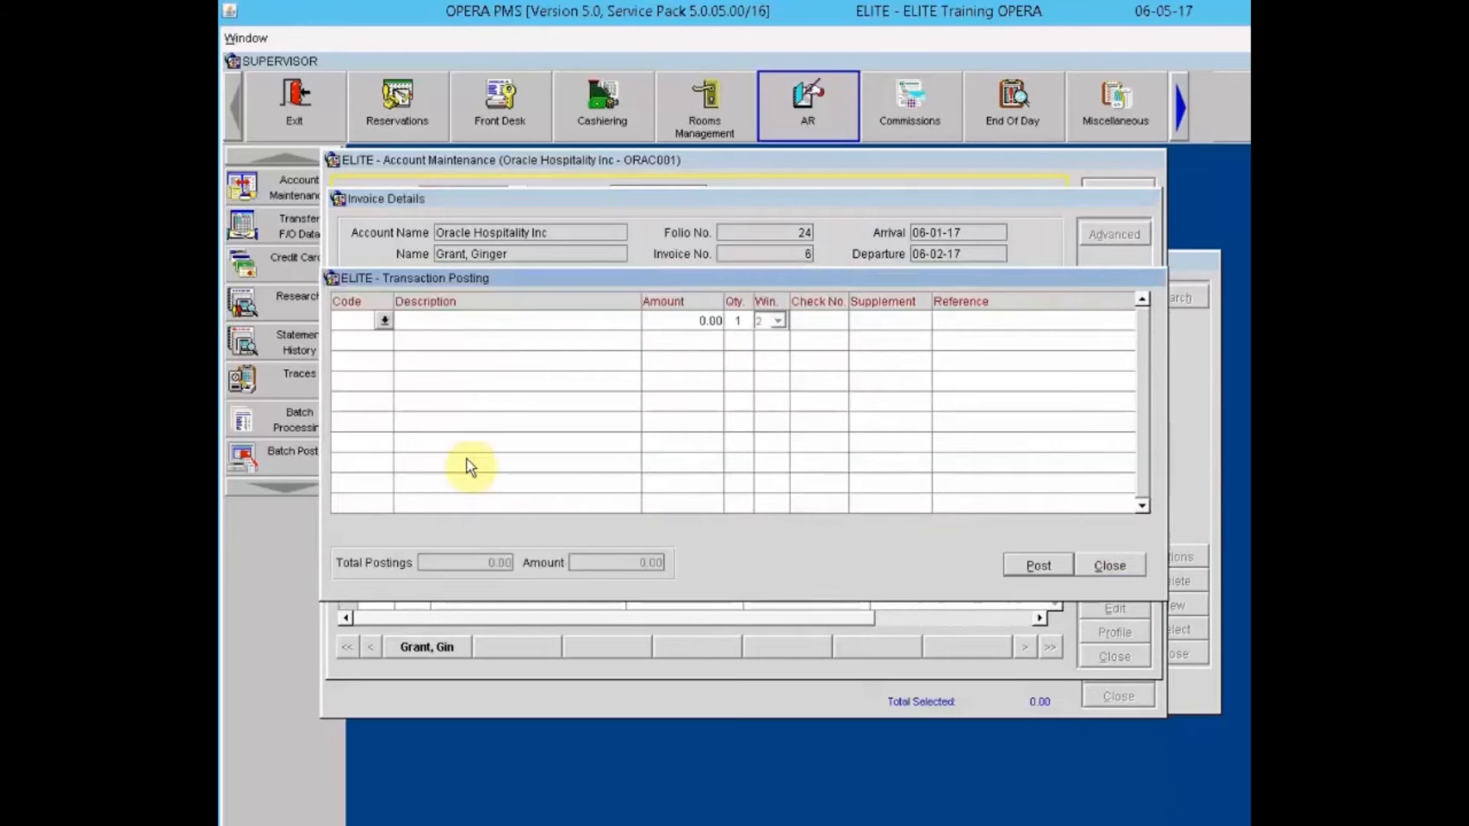
left_click_drag(498, 287, 527, 460)
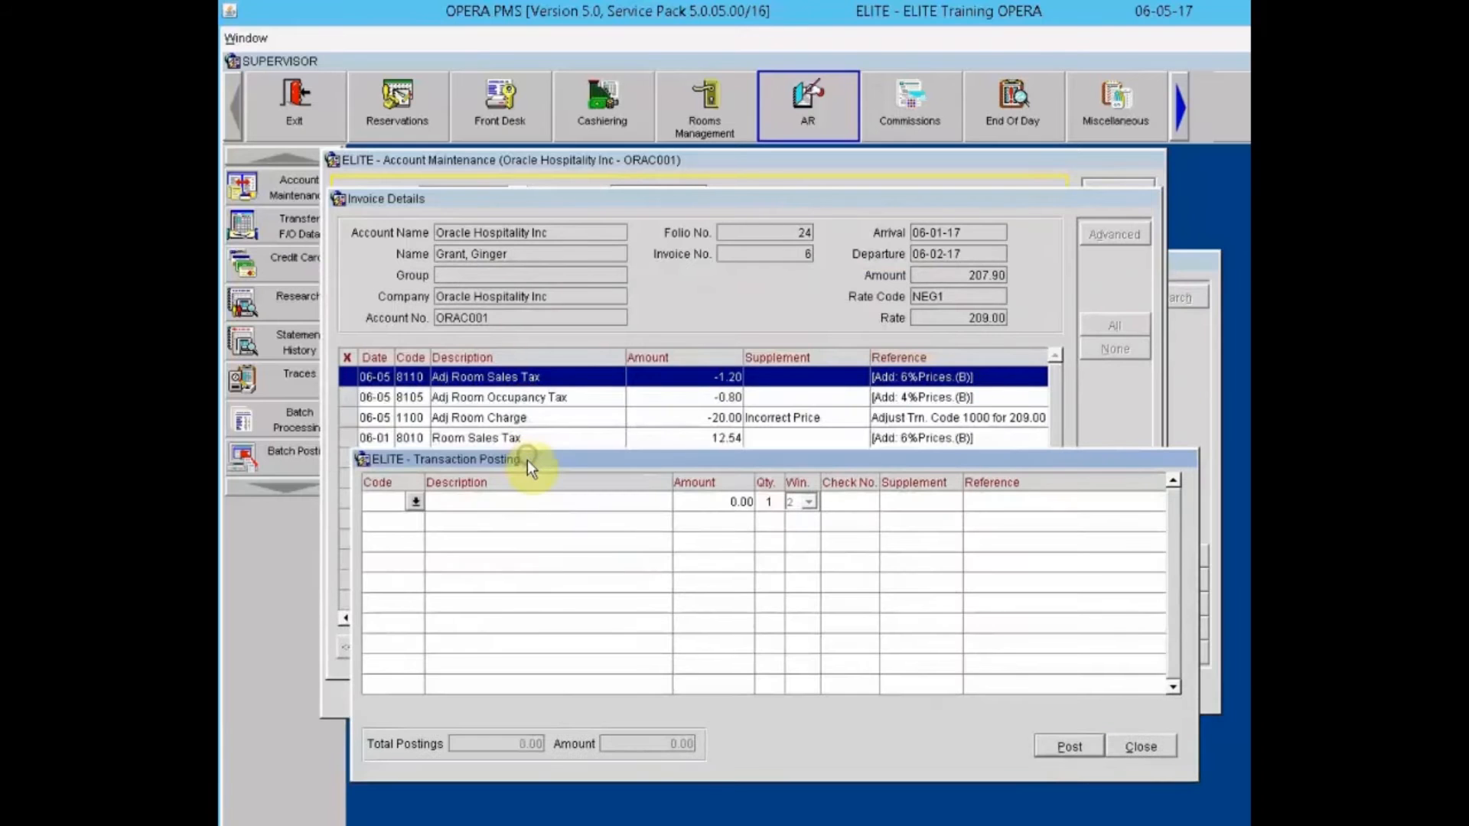
left_click(416, 502)
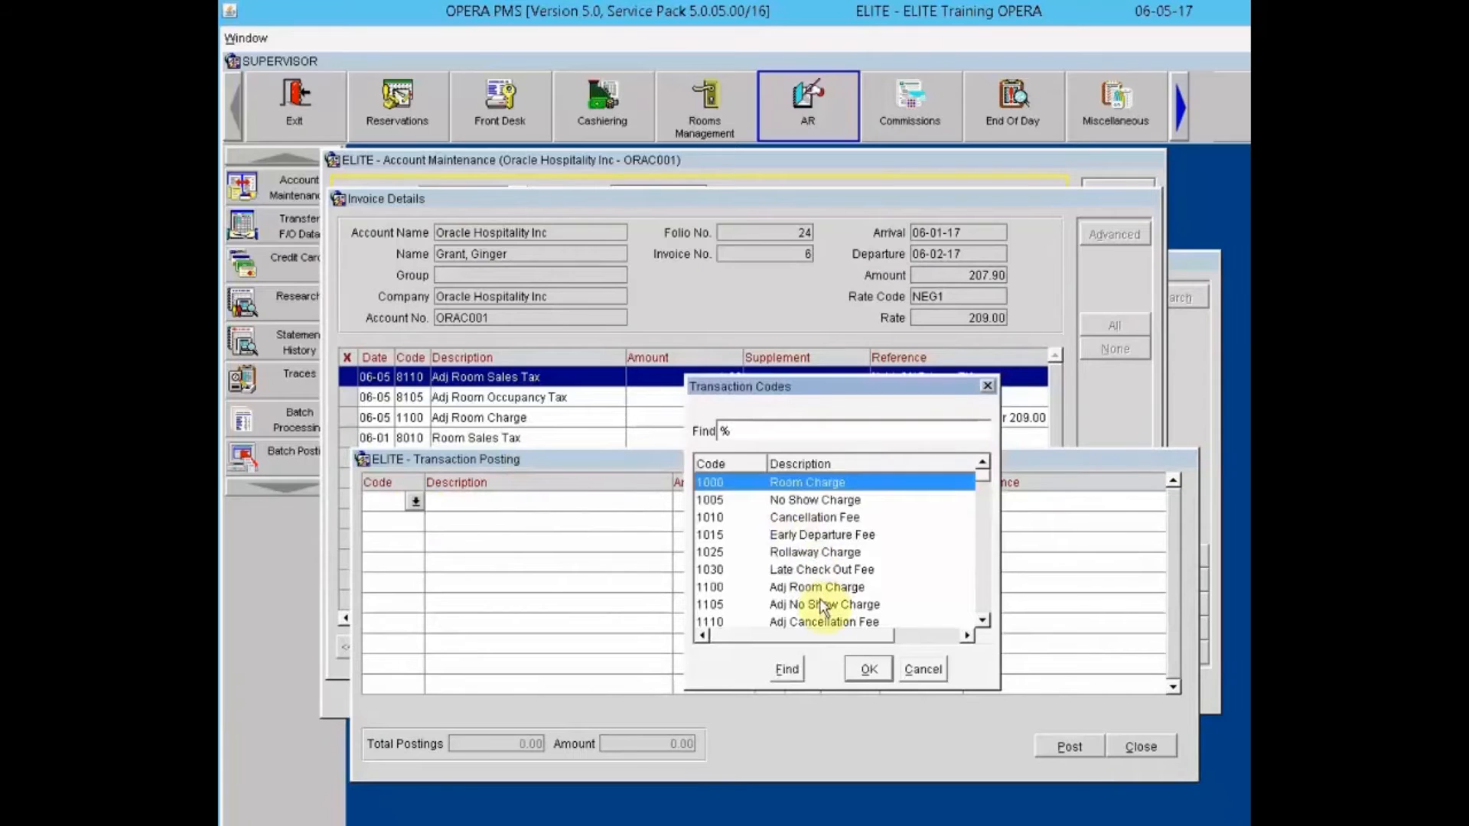
left_click(823, 588)
left_click(860, 669)
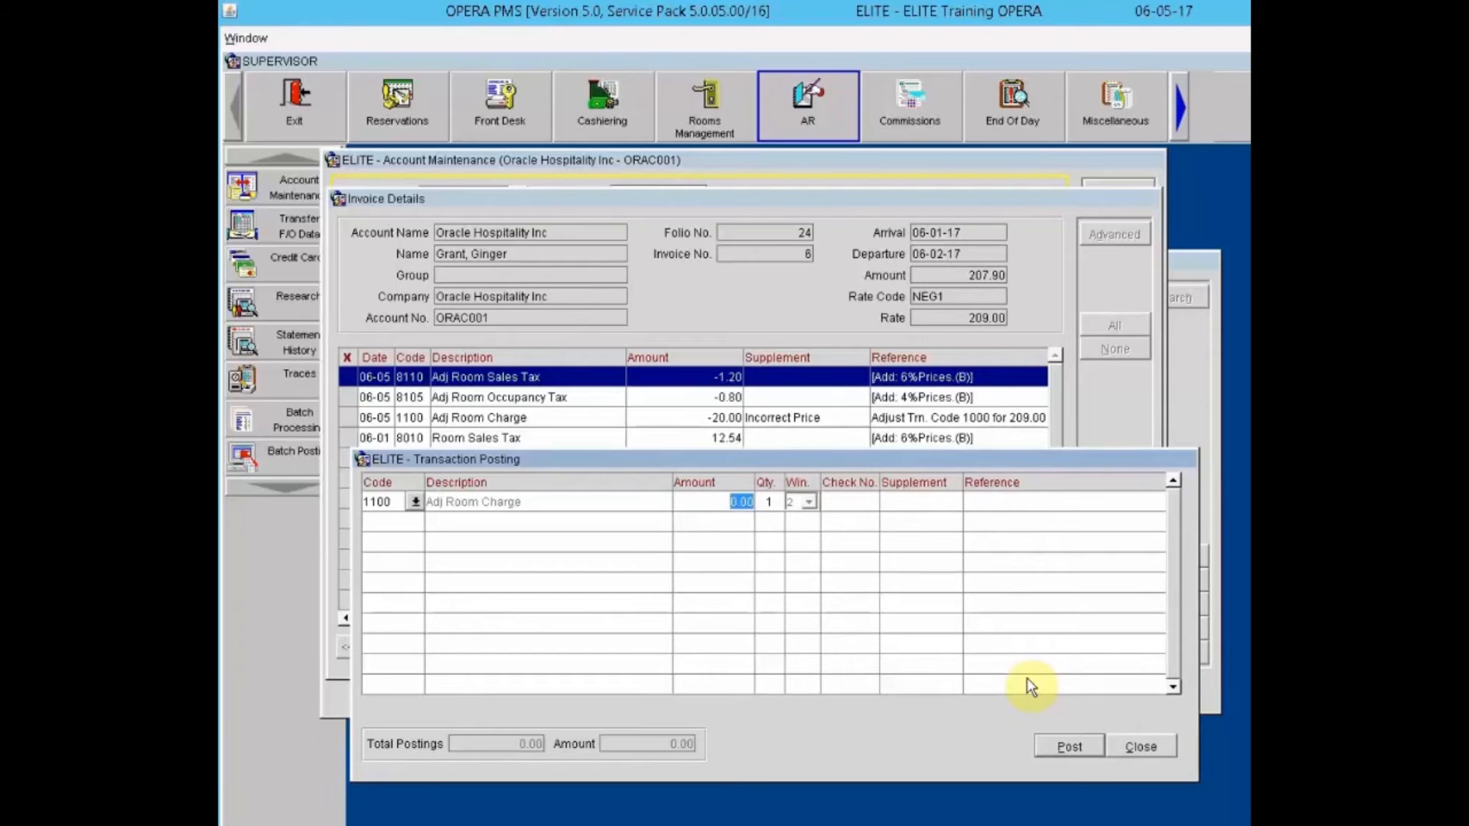
type("-10.00")
key("Tab")
key("Tab")
key("Tab")
type("Incorrect Price")
key("Tab")
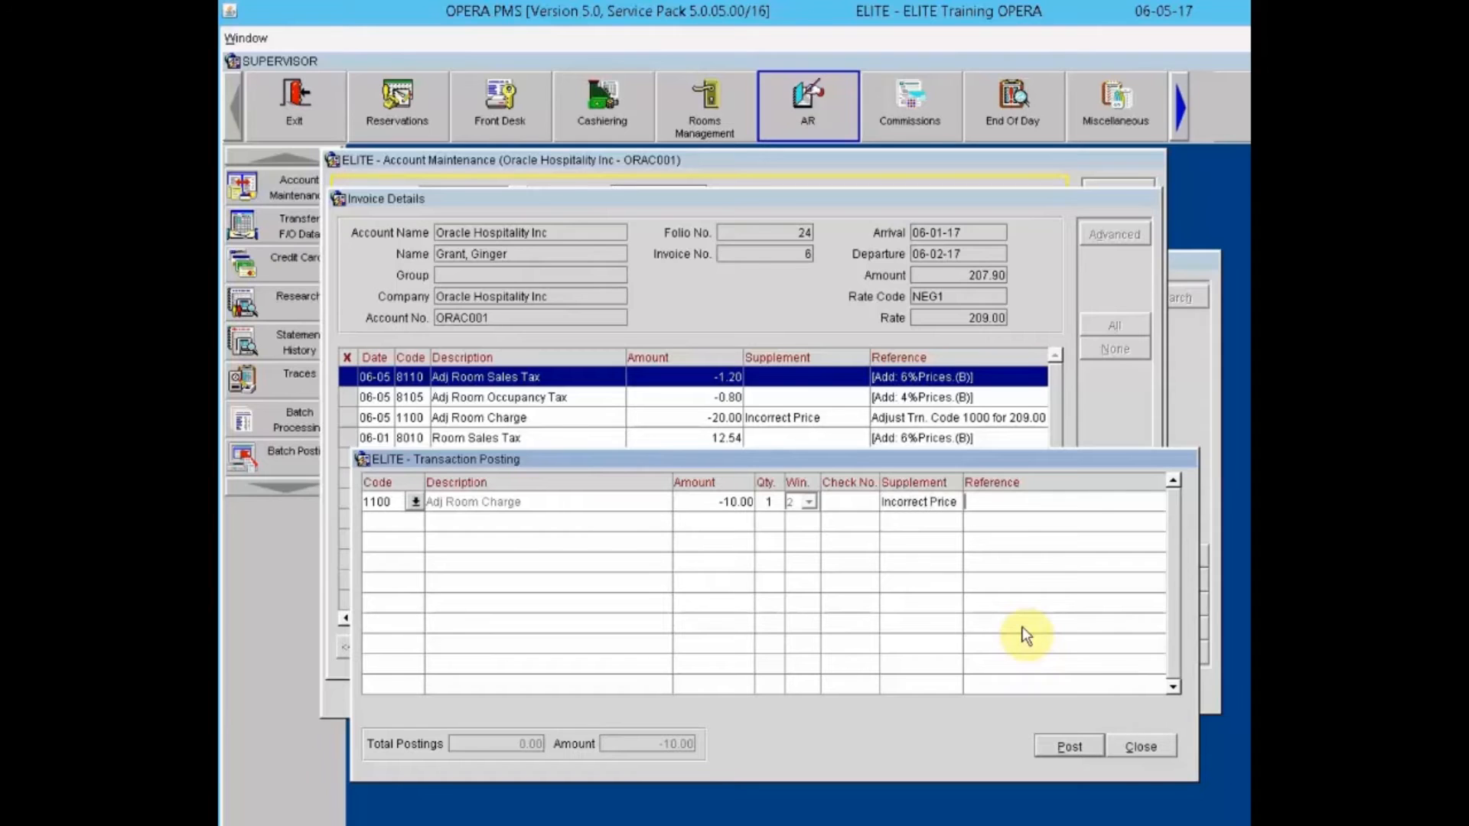
type("Incorrect Price")
left_click(1070, 747)
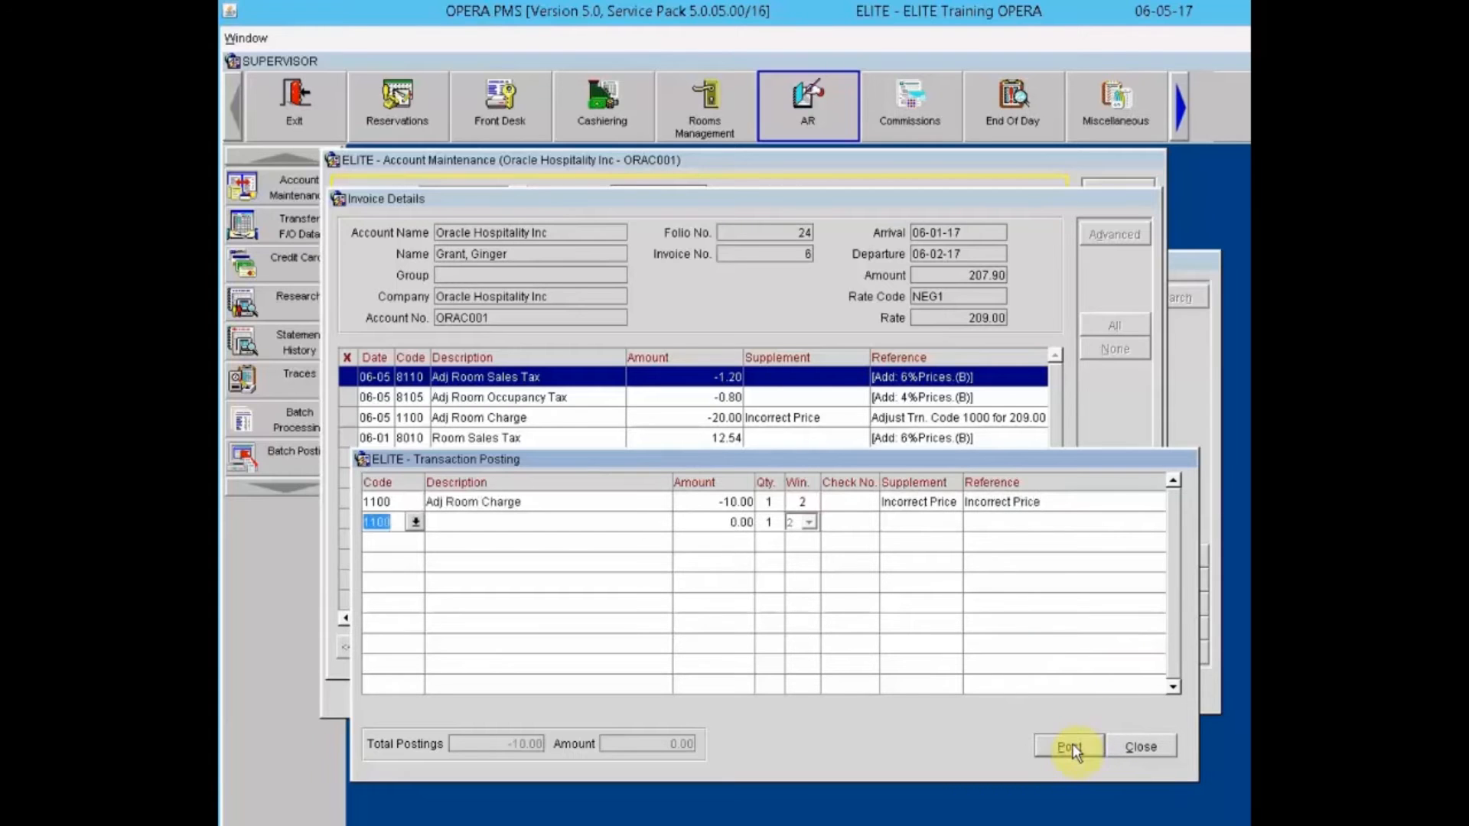
left_click(1140, 747)
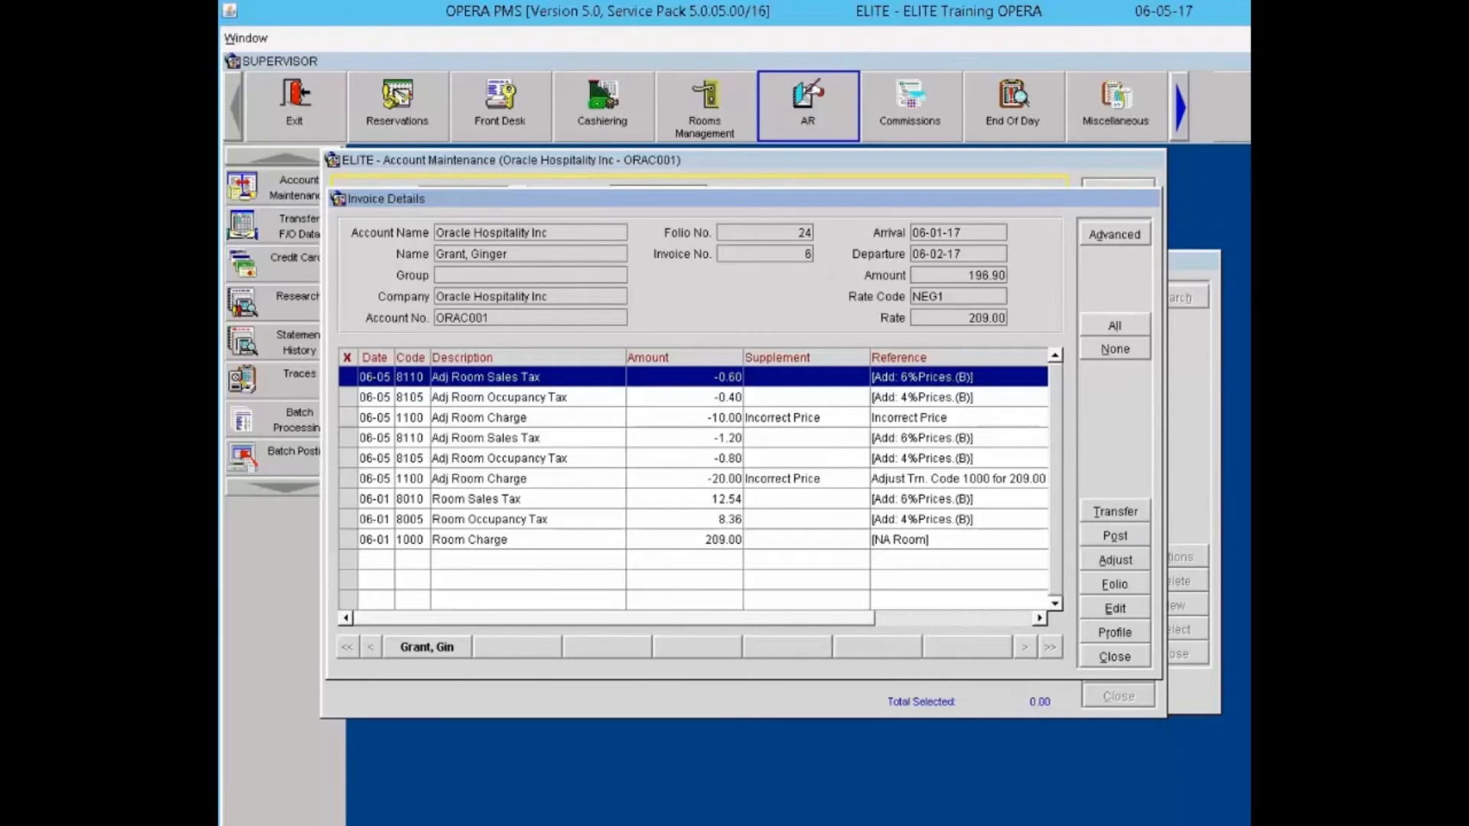
Step: Generate invoice 6's folio in Typewriter format and open property_folio40794.rtf in WordPad
left_click(1134, 508)
left_click(1113, 586)
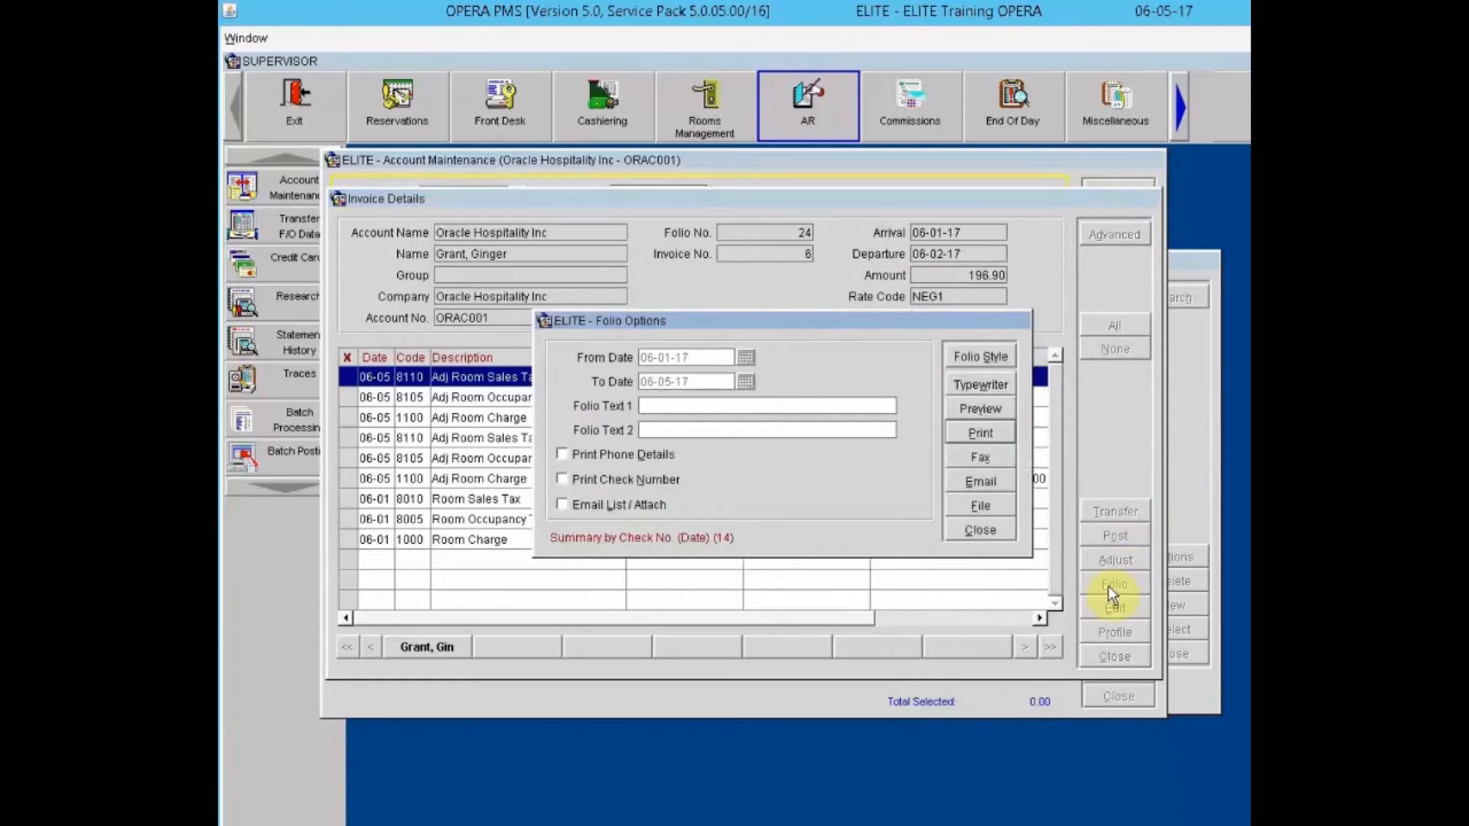
left_click(1003, 532)
left_click(967, 384)
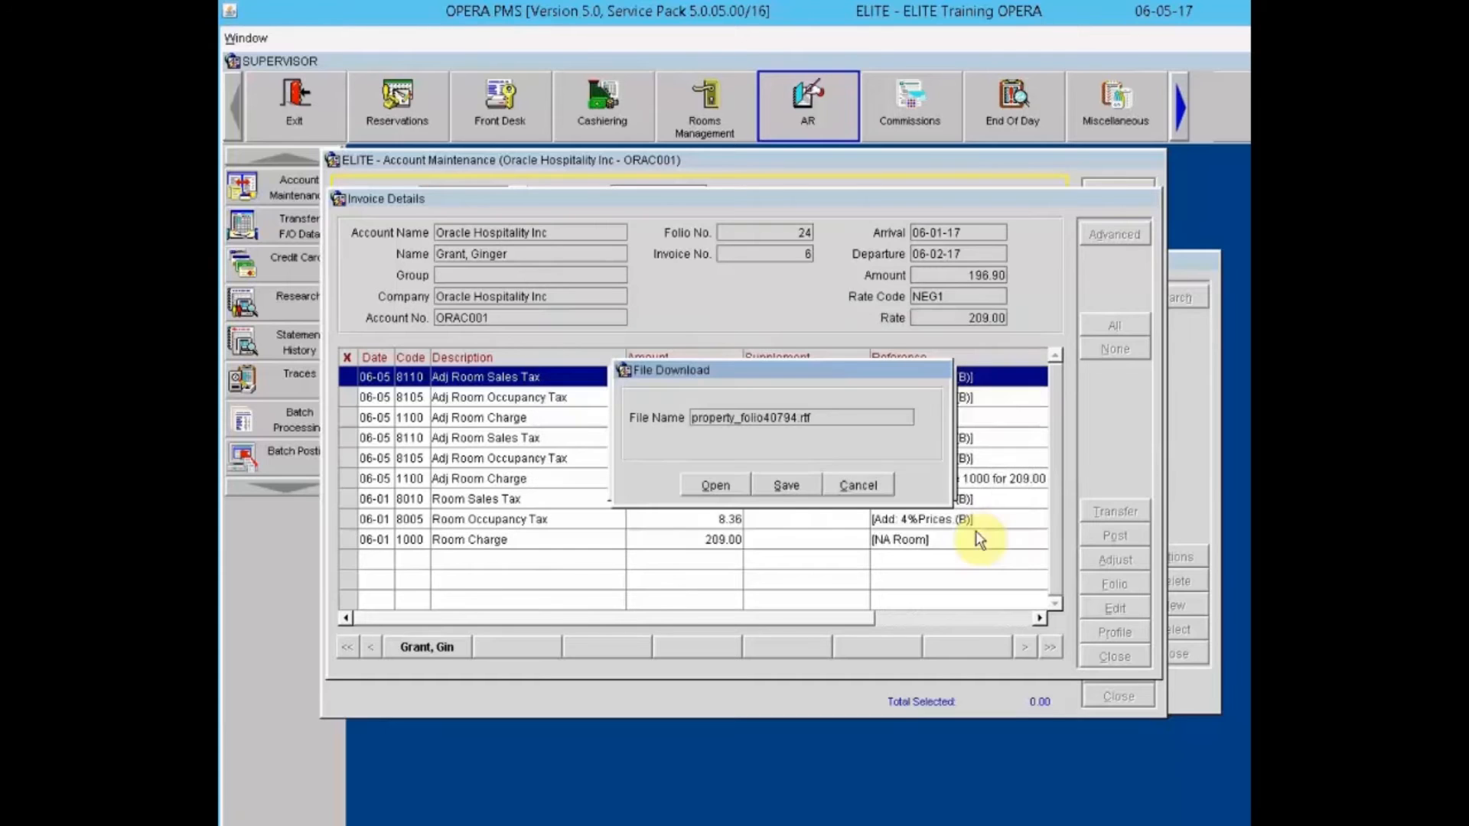
left_click(733, 481)
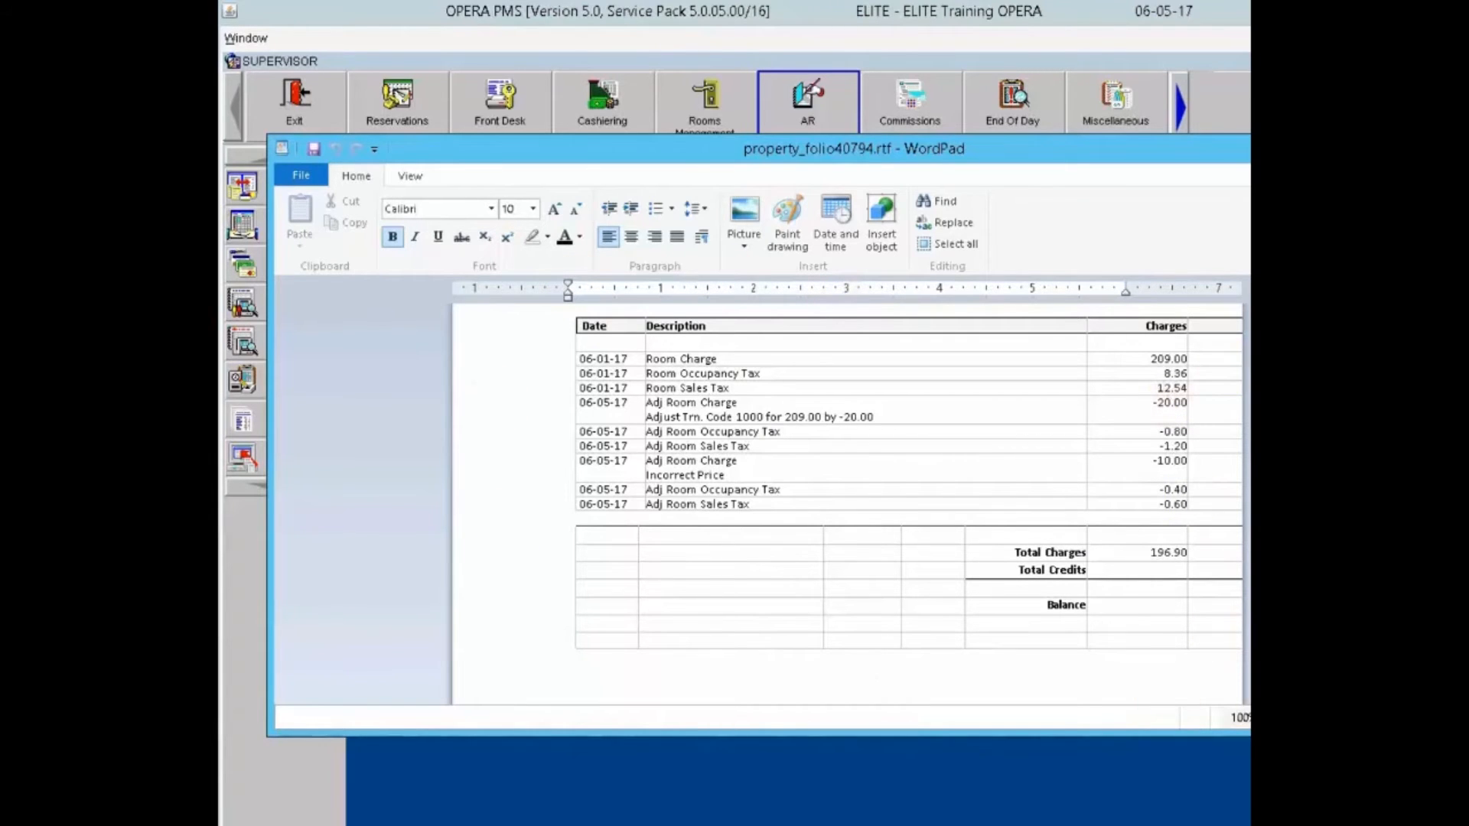
Step: Close the WordPad folio file to get back to invoice 6's 196.90 details
key("alt+F4")
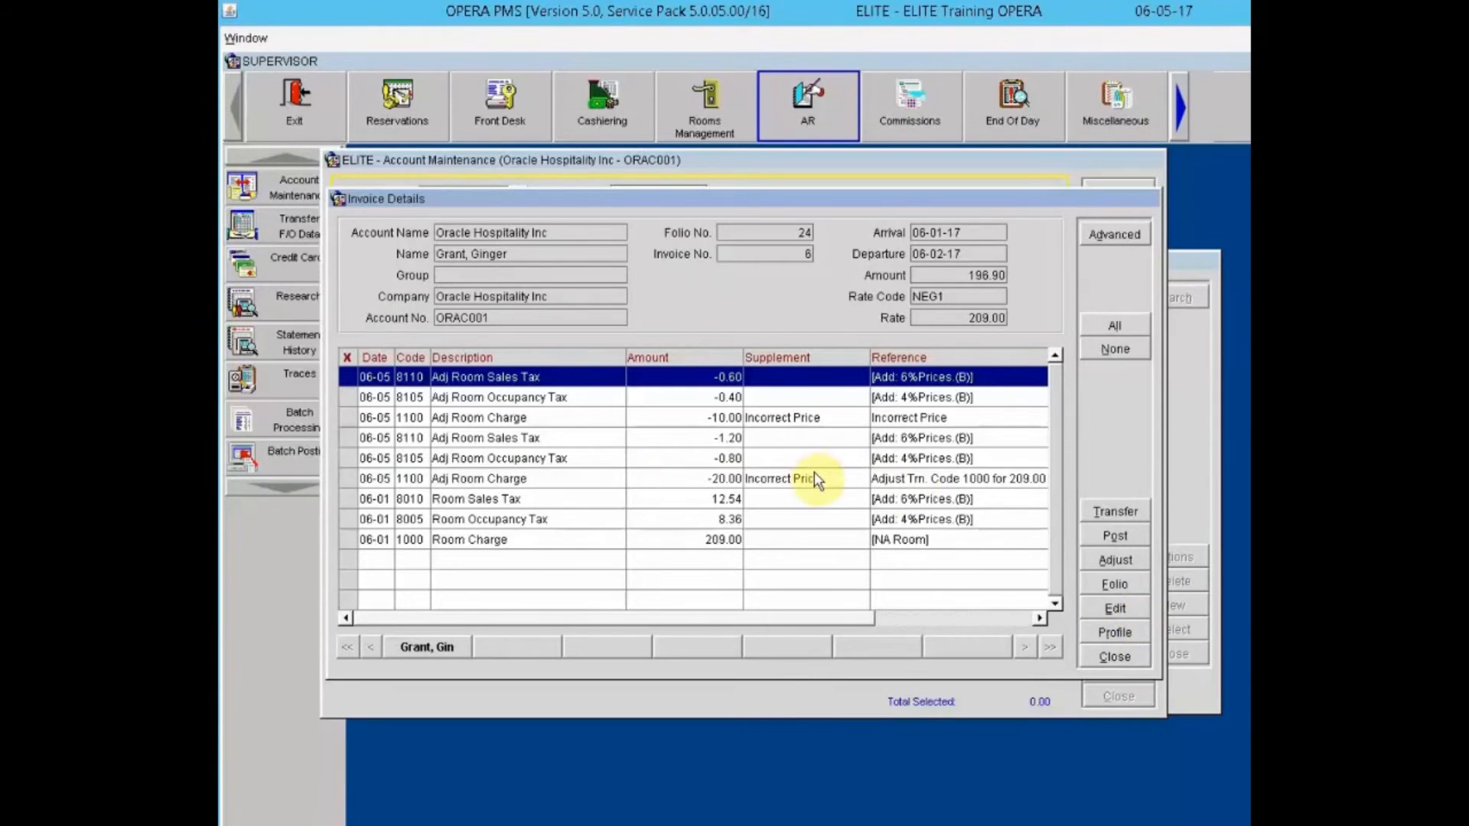
left_click(790, 512)
left_click(782, 540)
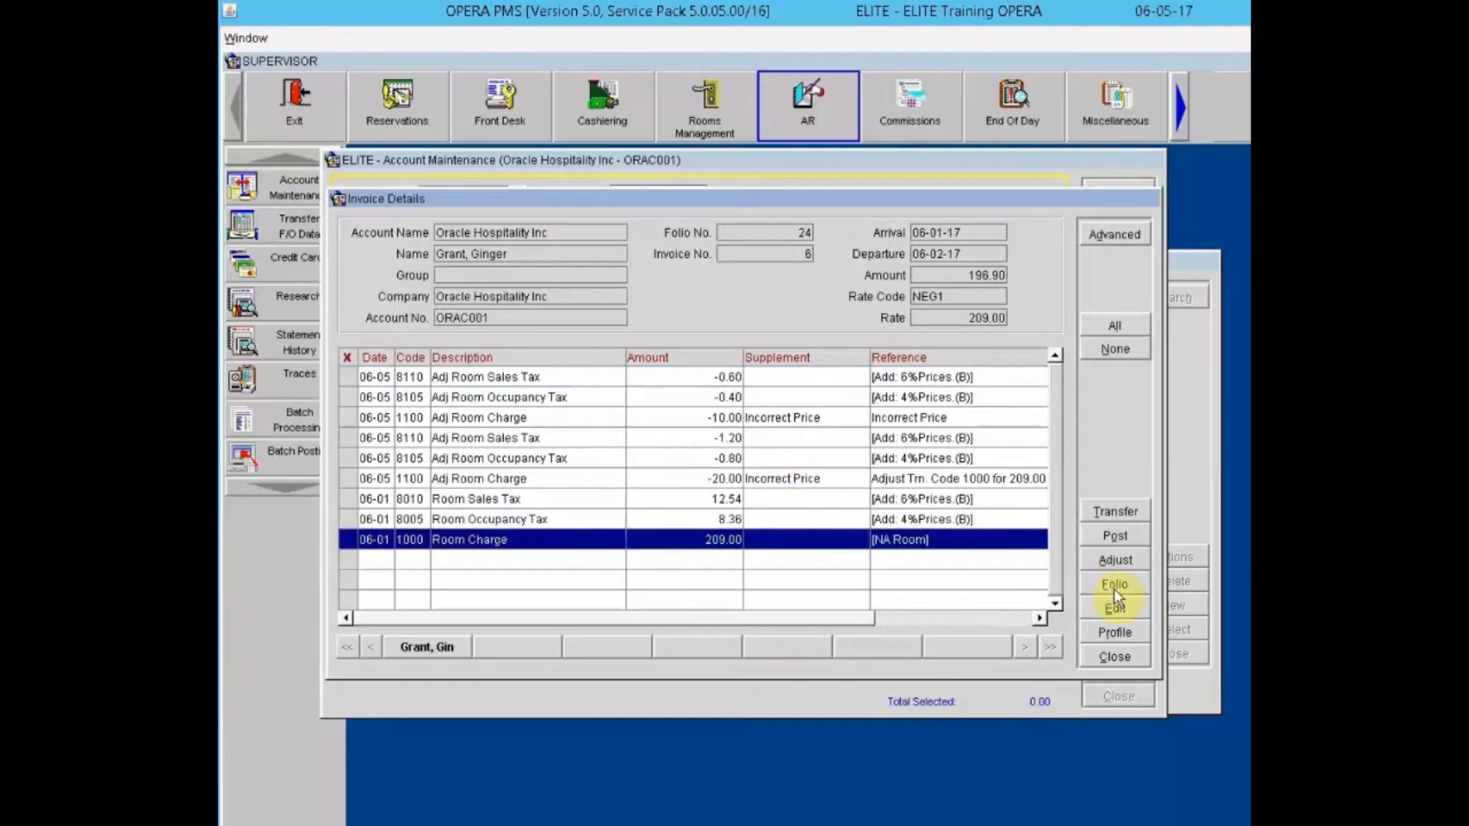
left_click(1116, 610)
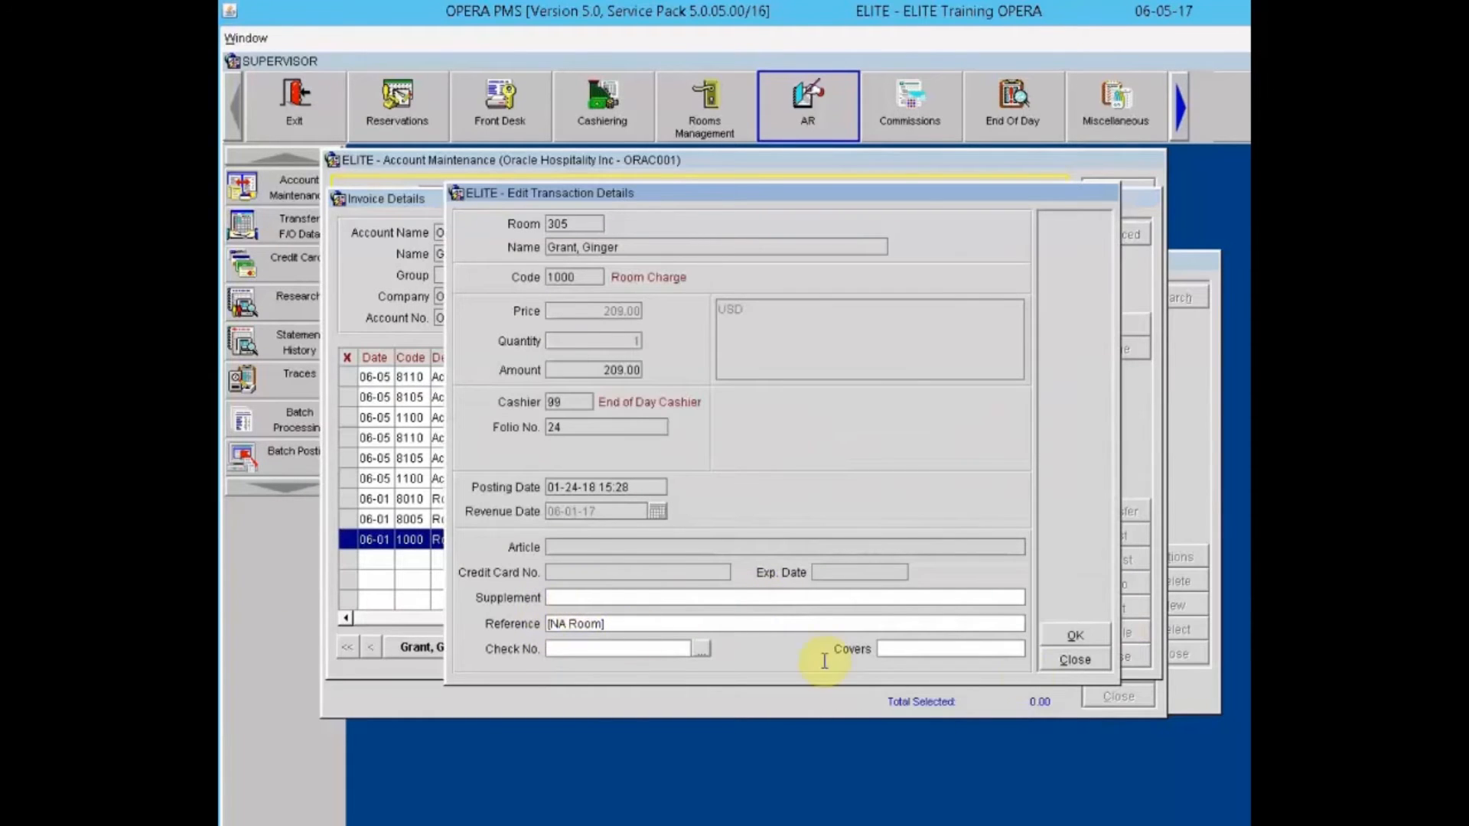
left_click(1090, 663)
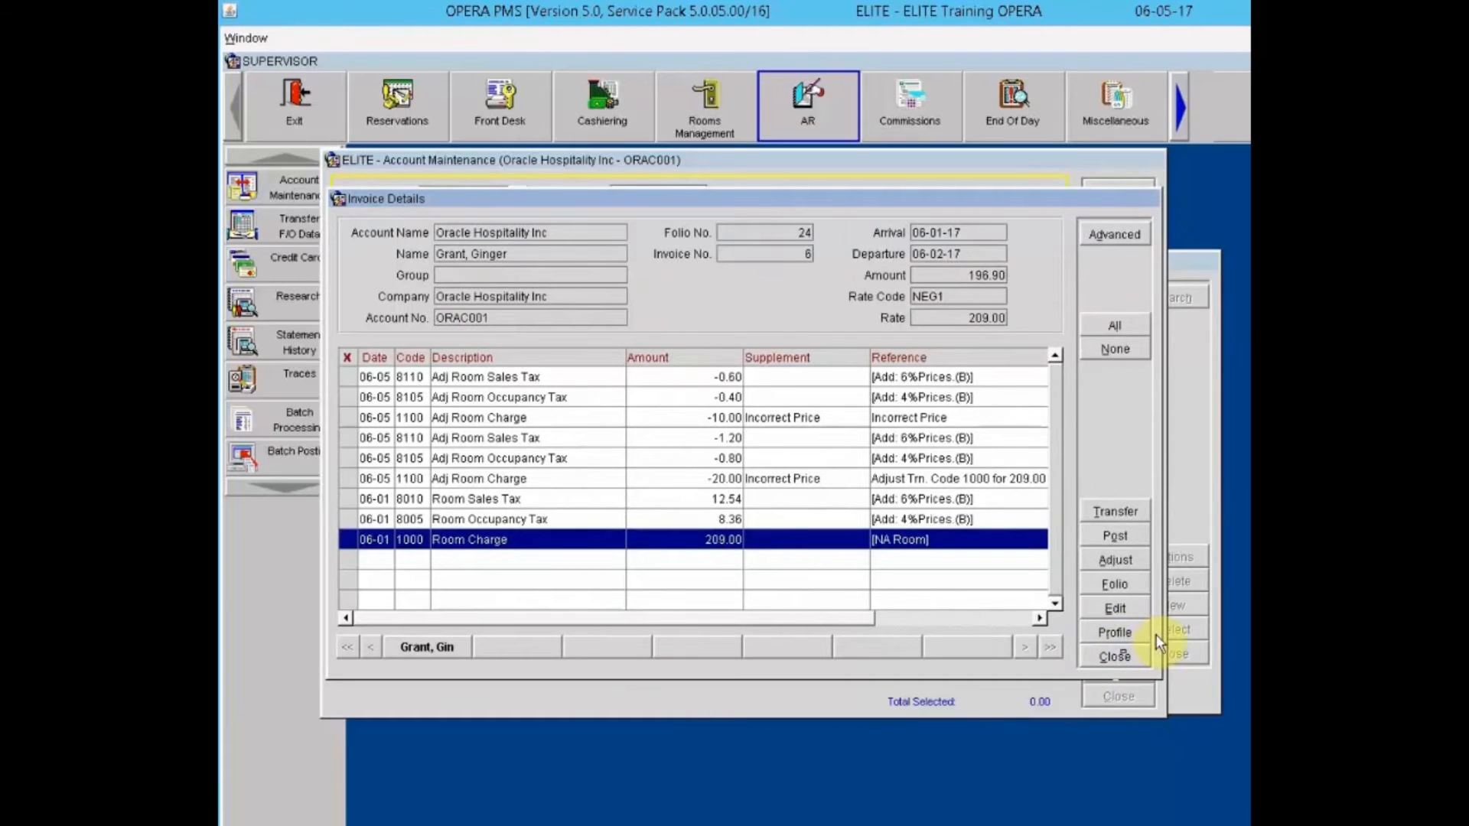
left_click(1132, 632)
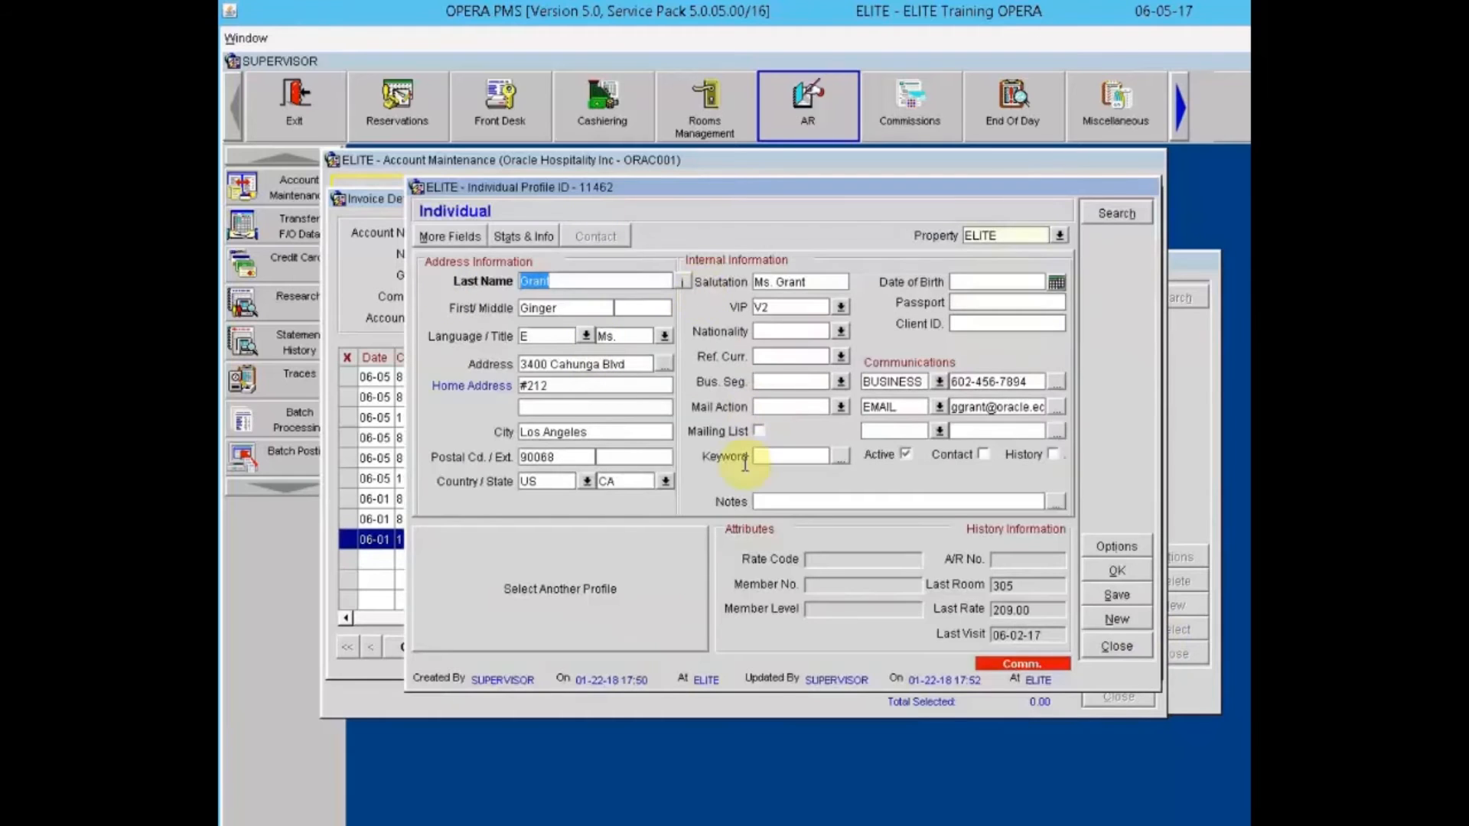
left_click(1119, 646)
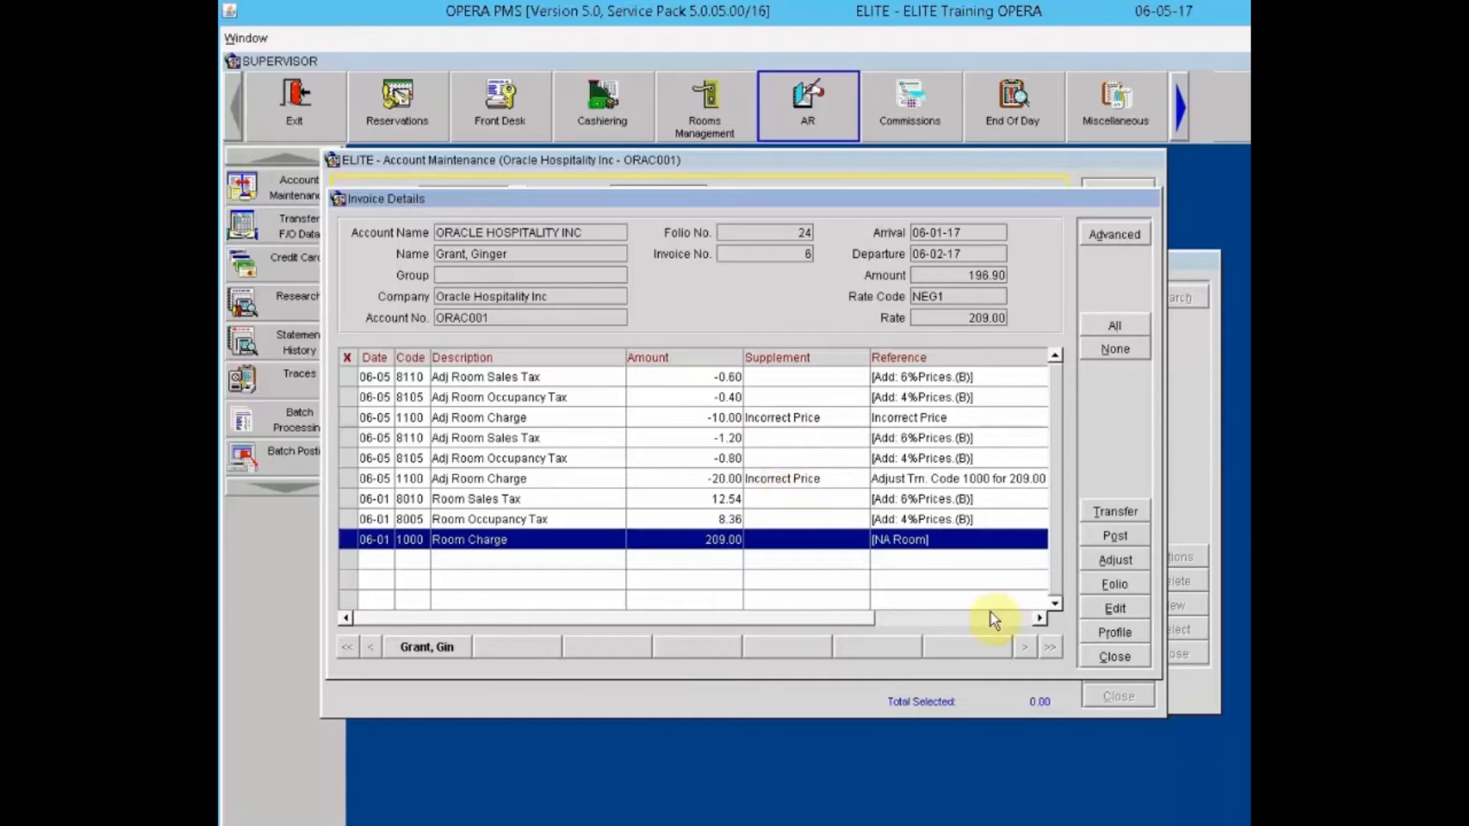
Step: Leave invoice 6's details and start a 196.90 payment for Oracle Hospitality Inc
left_click(1115, 657)
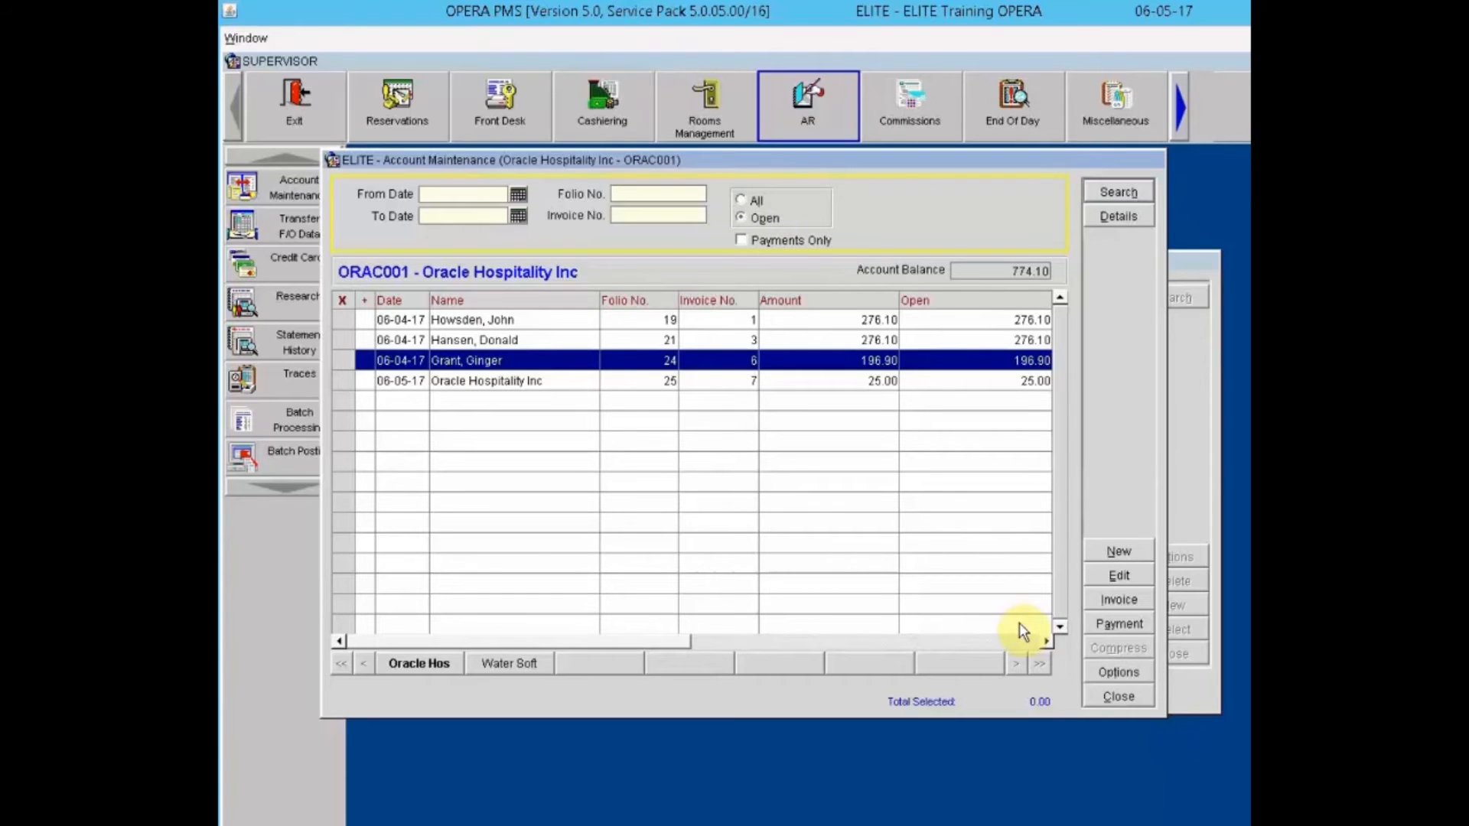
left_click(1111, 628)
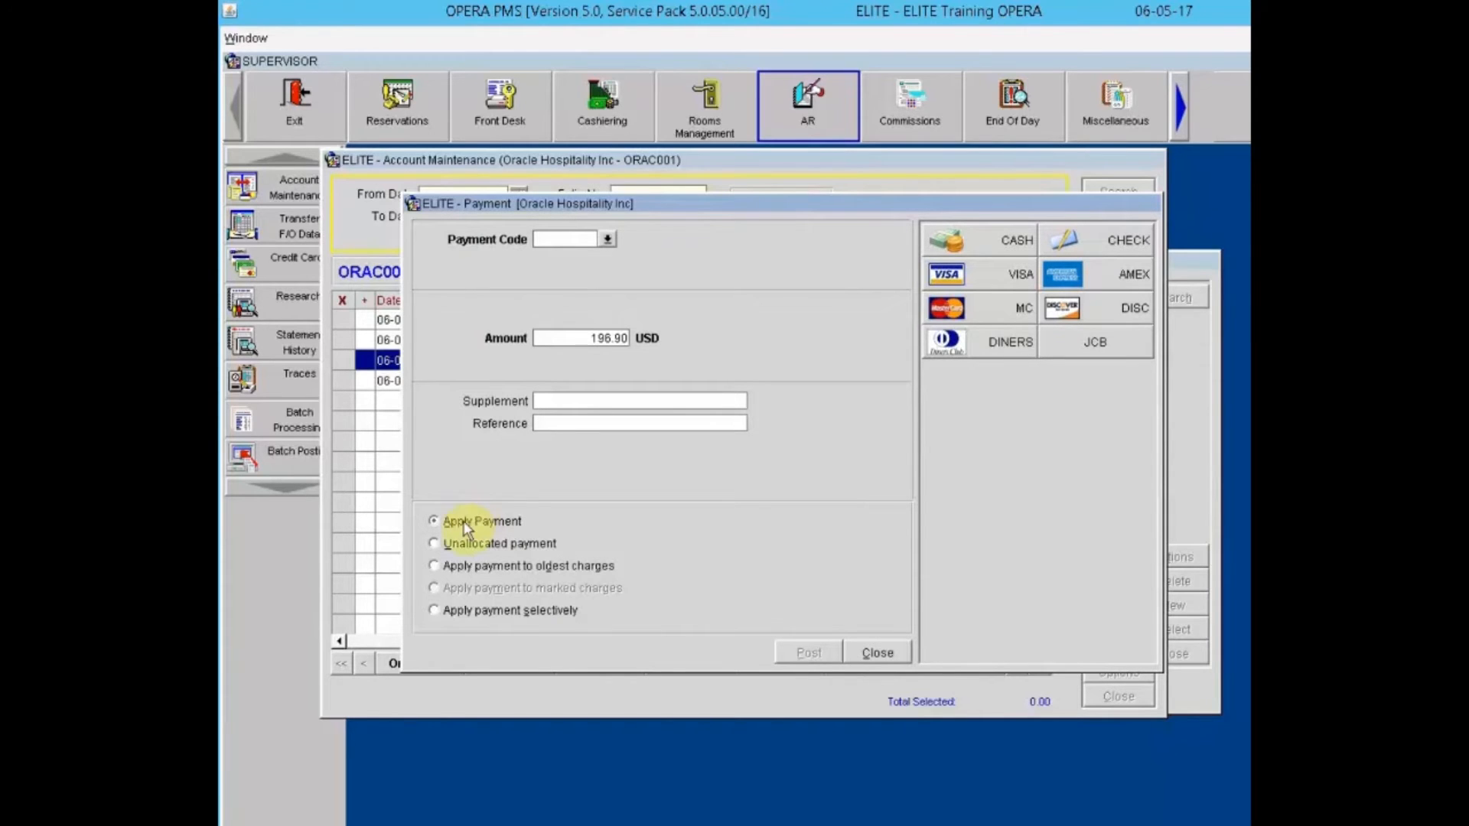
Step: Dismiss the Payment window unposted, returning to the four open invoices at 774.10 balance
left_click(877, 653)
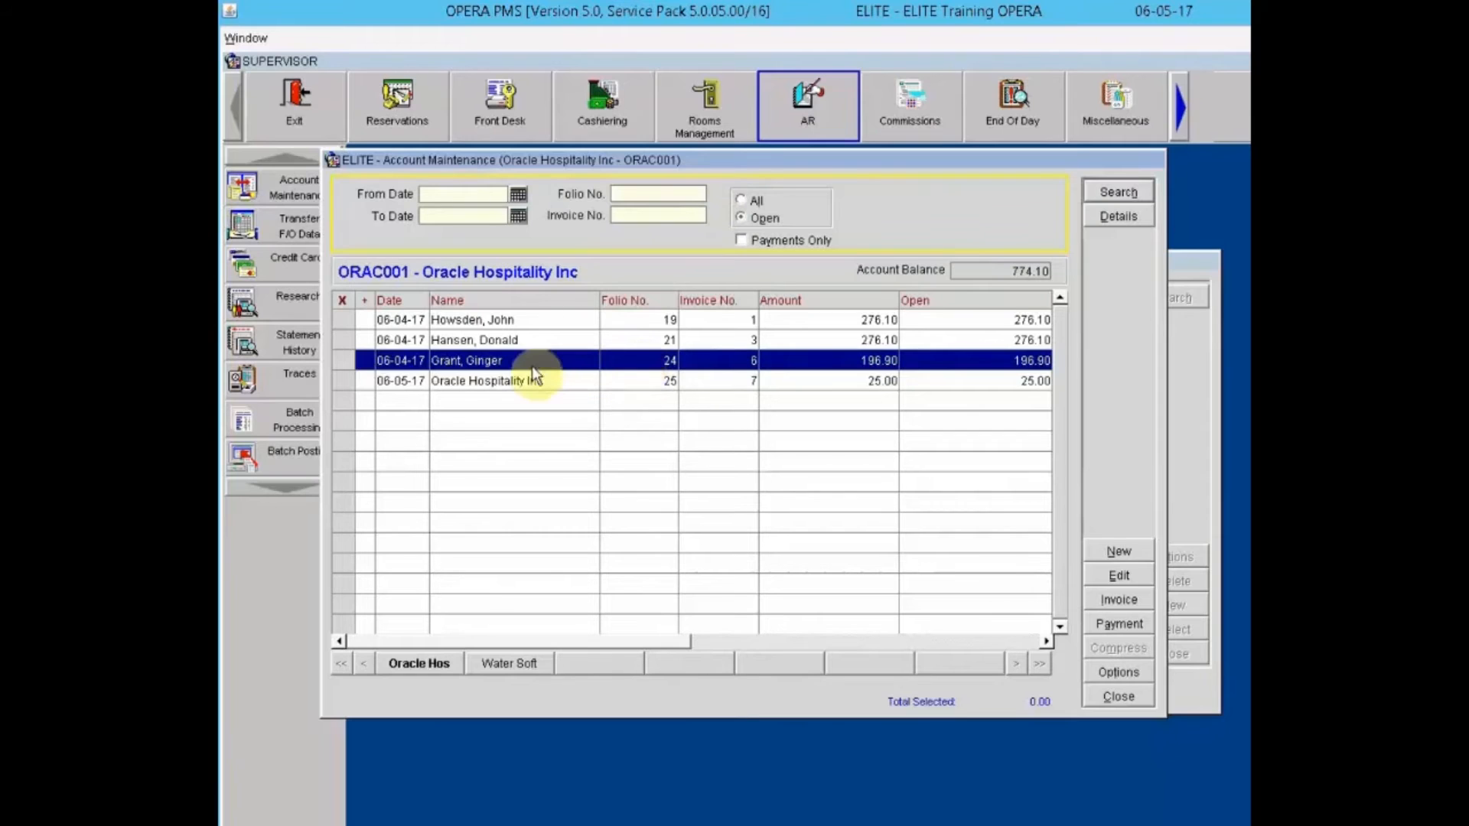
Step: Mark invoice 6 and pay its 196.90 by check with reference Chk#3342
left_click(344, 361)
left_click(1122, 624)
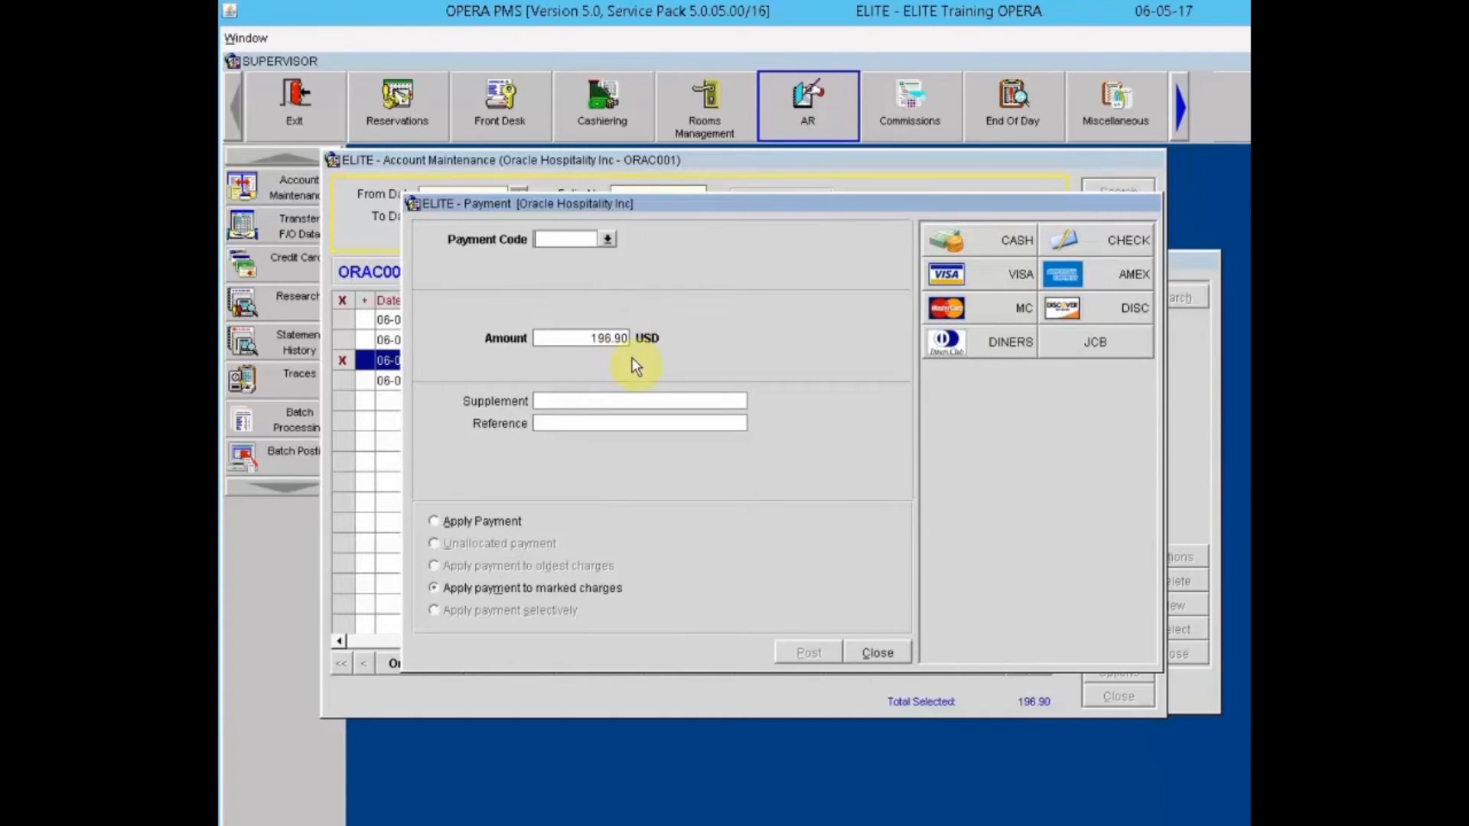
left_click(595, 401)
left_click(1129, 239)
left_click(631, 402)
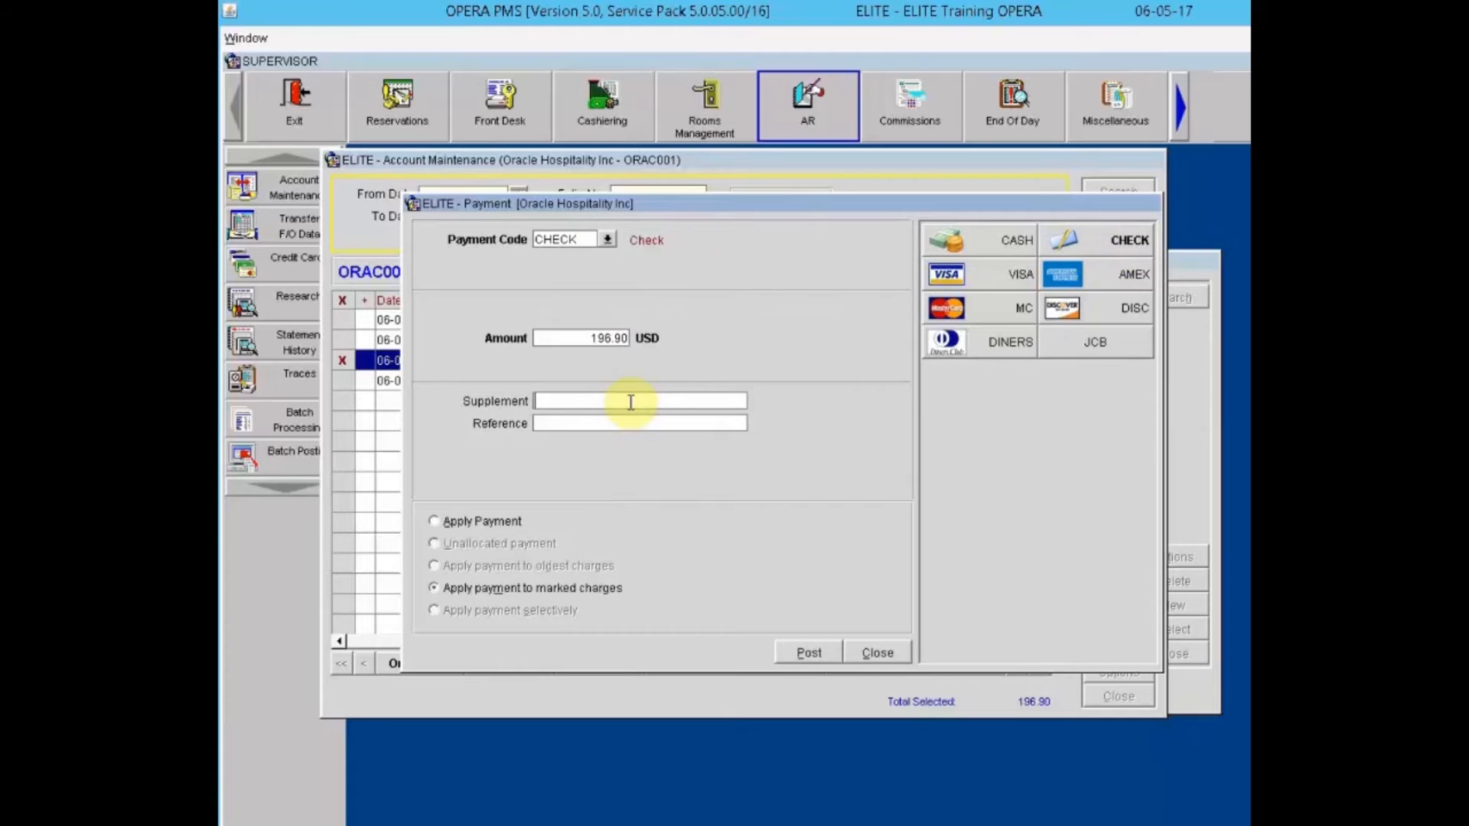
key("Tab")
type("Chk#3342")
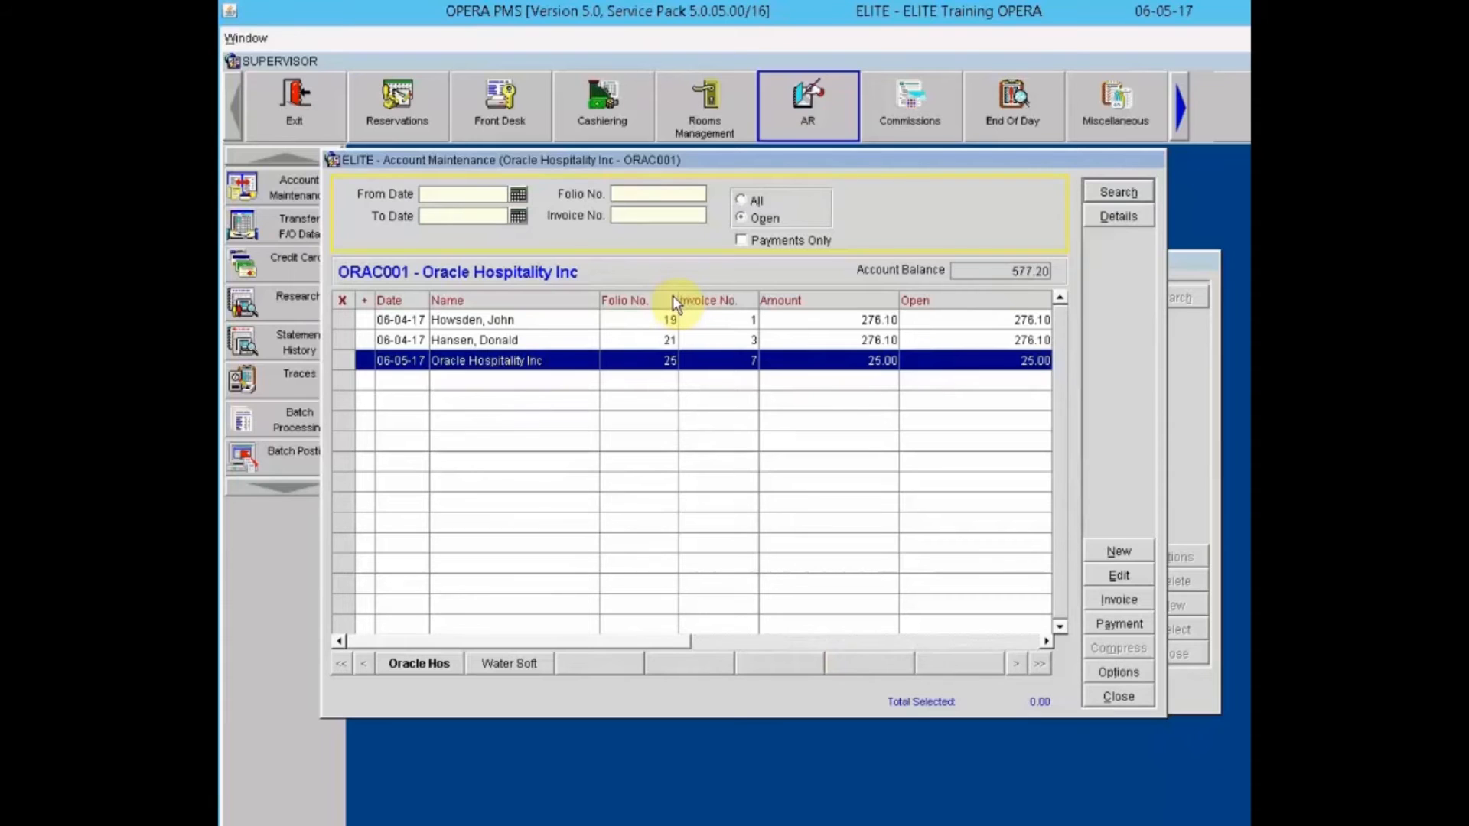
left_click(741, 200)
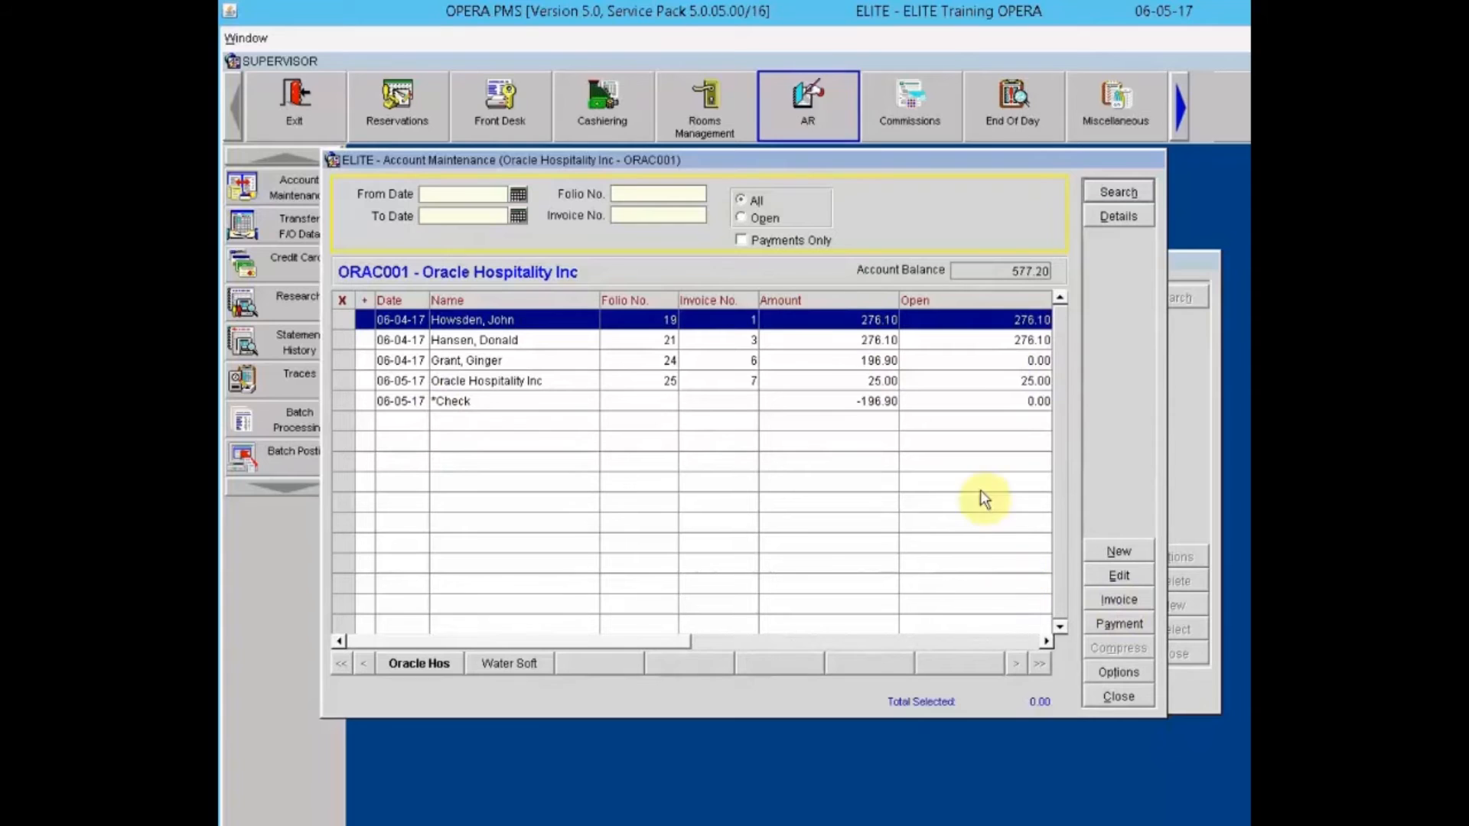
left_click(756, 218)
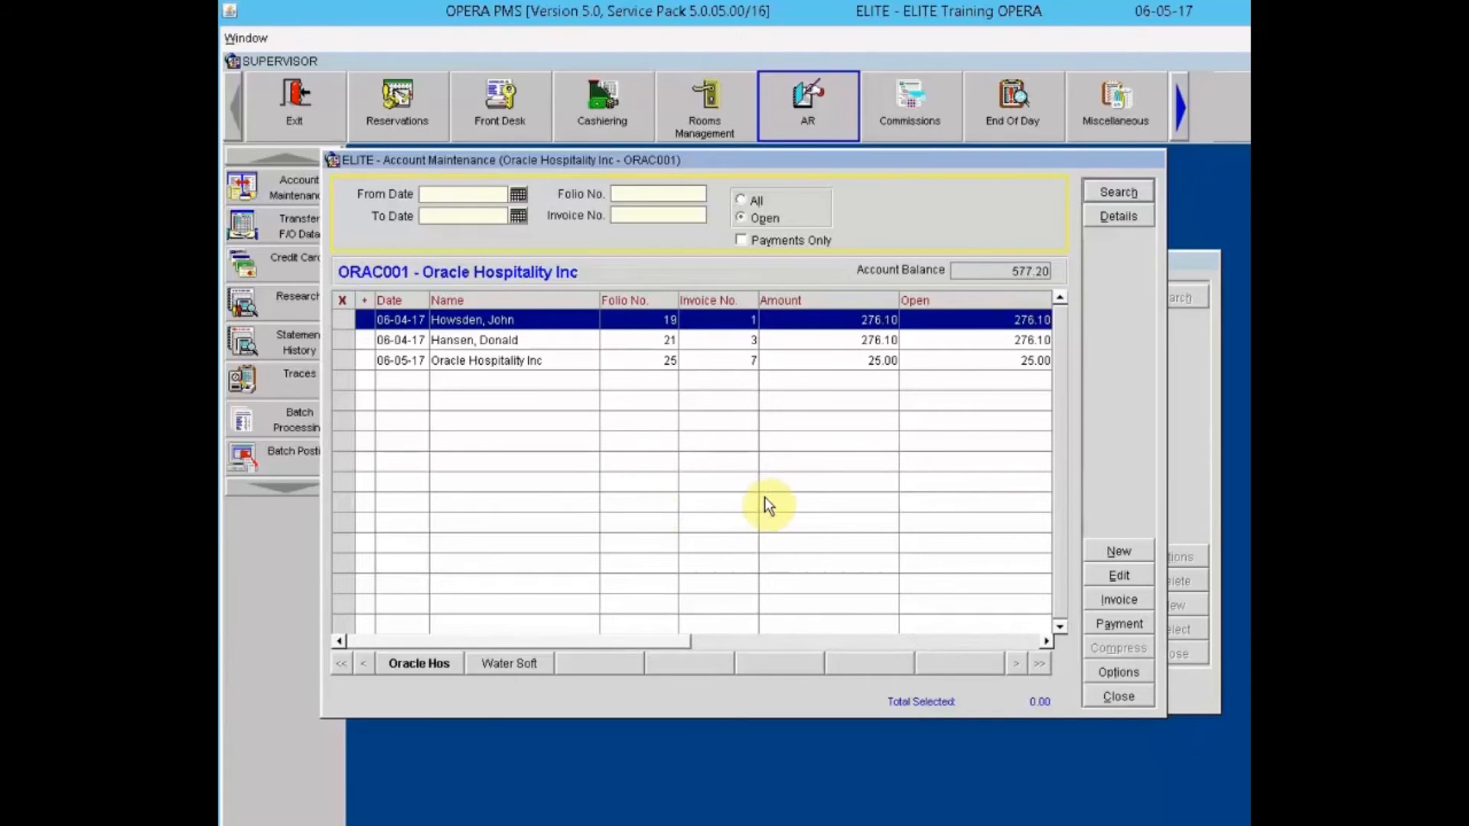
Step: Post an unallocated 300.00 check payment with reference 'Ck# 456' to the account
left_click(778, 344)
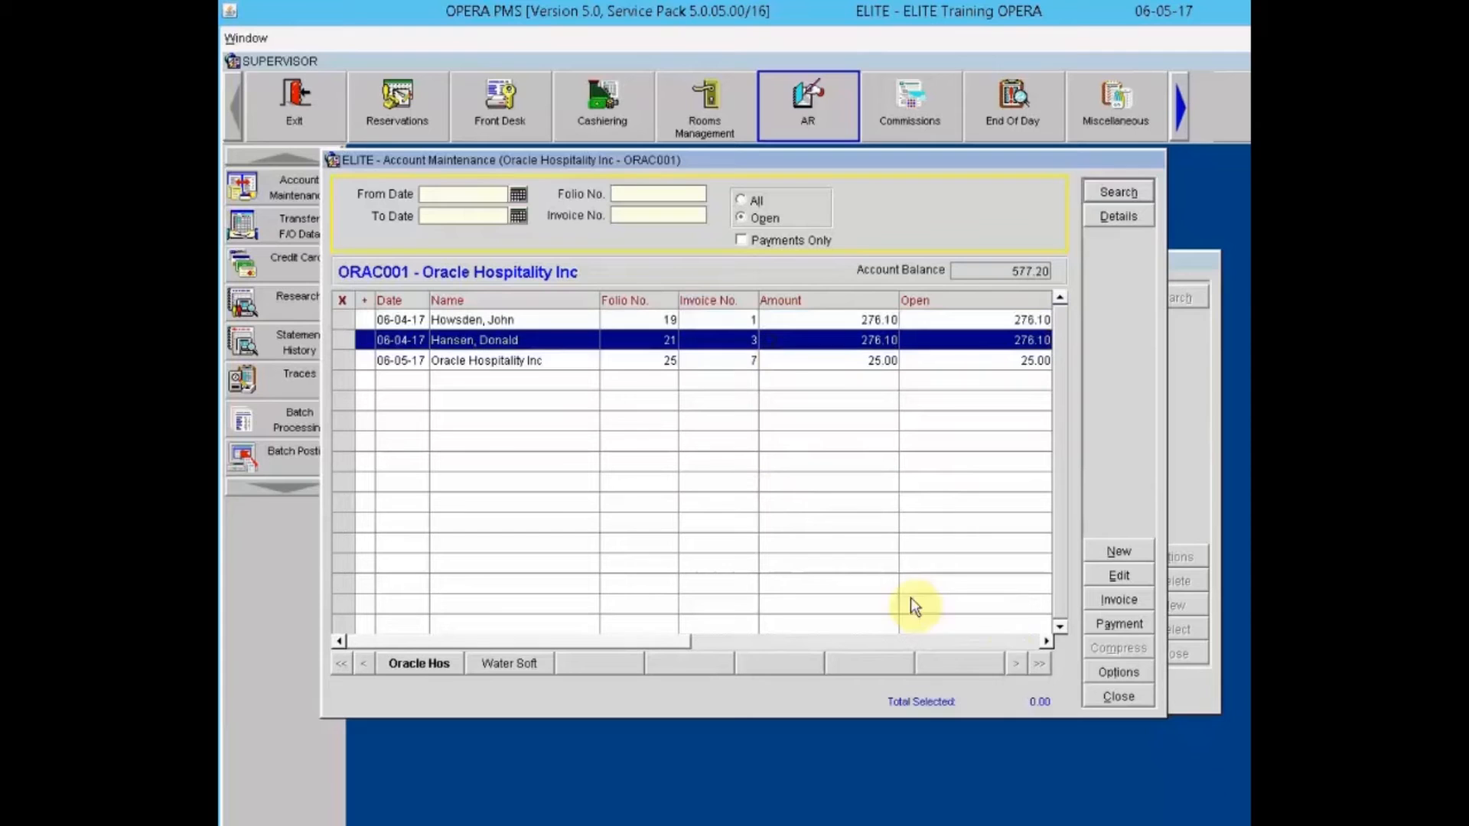
left_click(1111, 621)
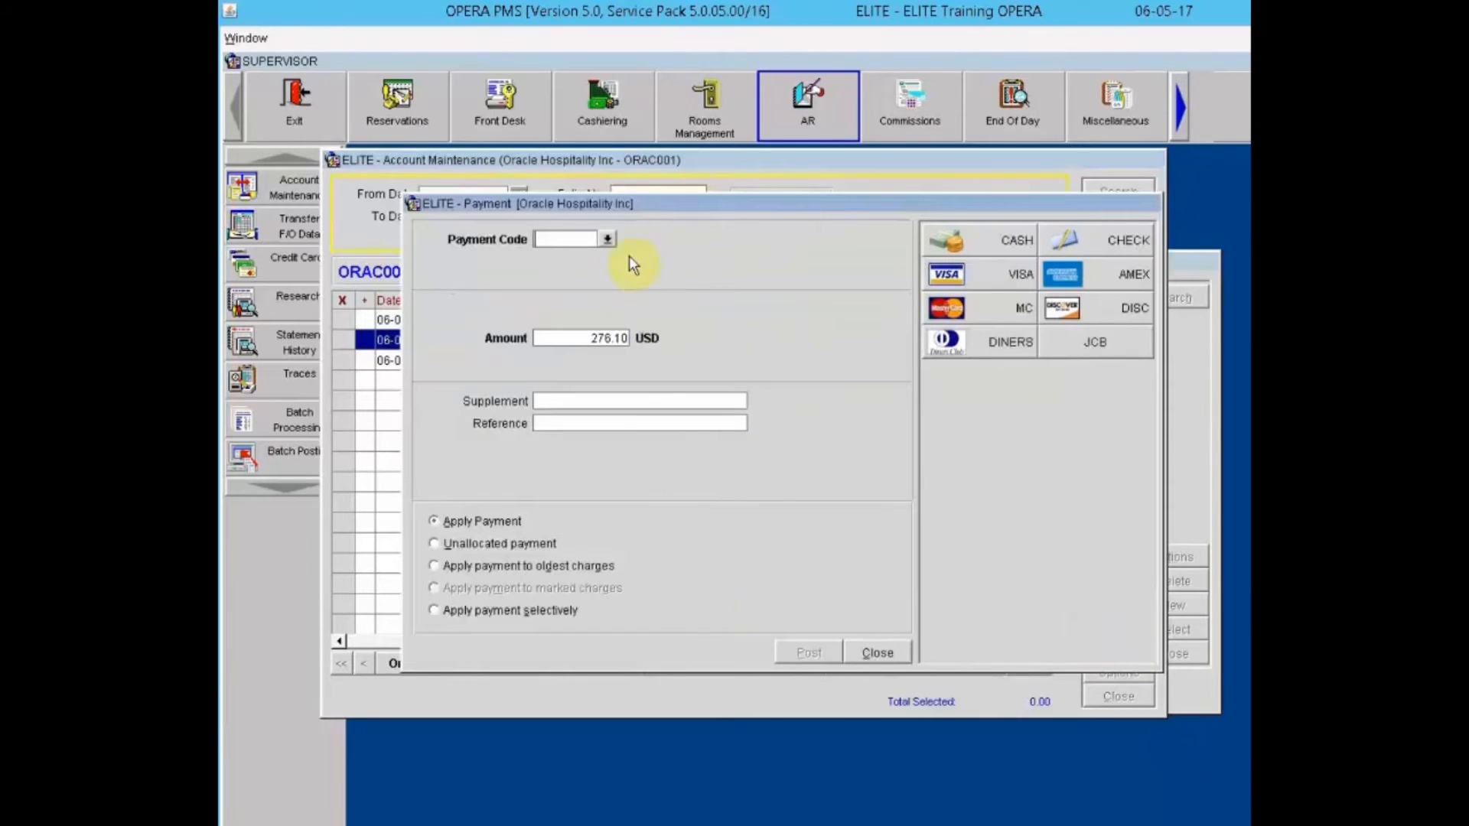
left_click(1095, 238)
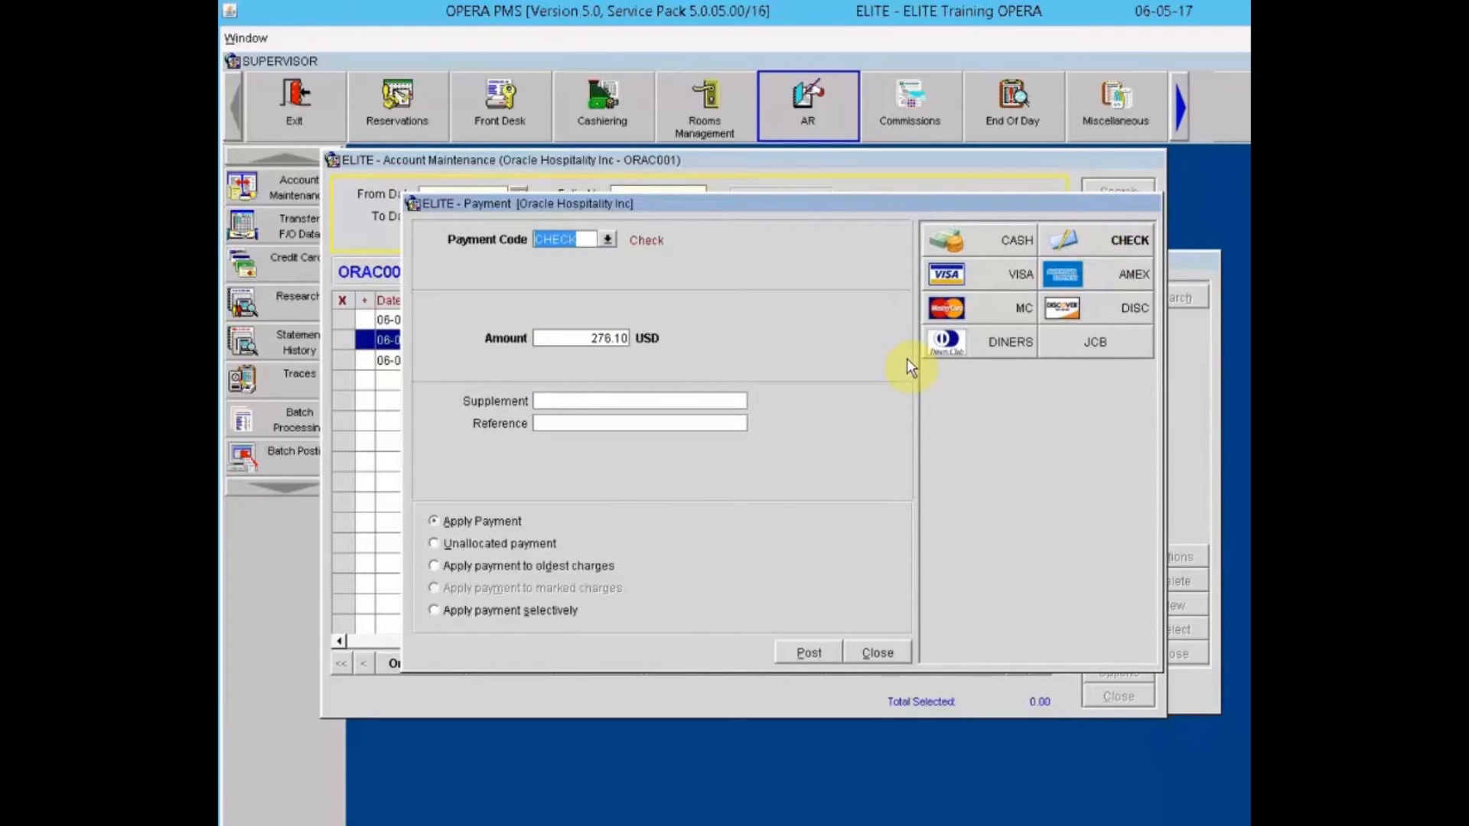
double_click(617, 338)
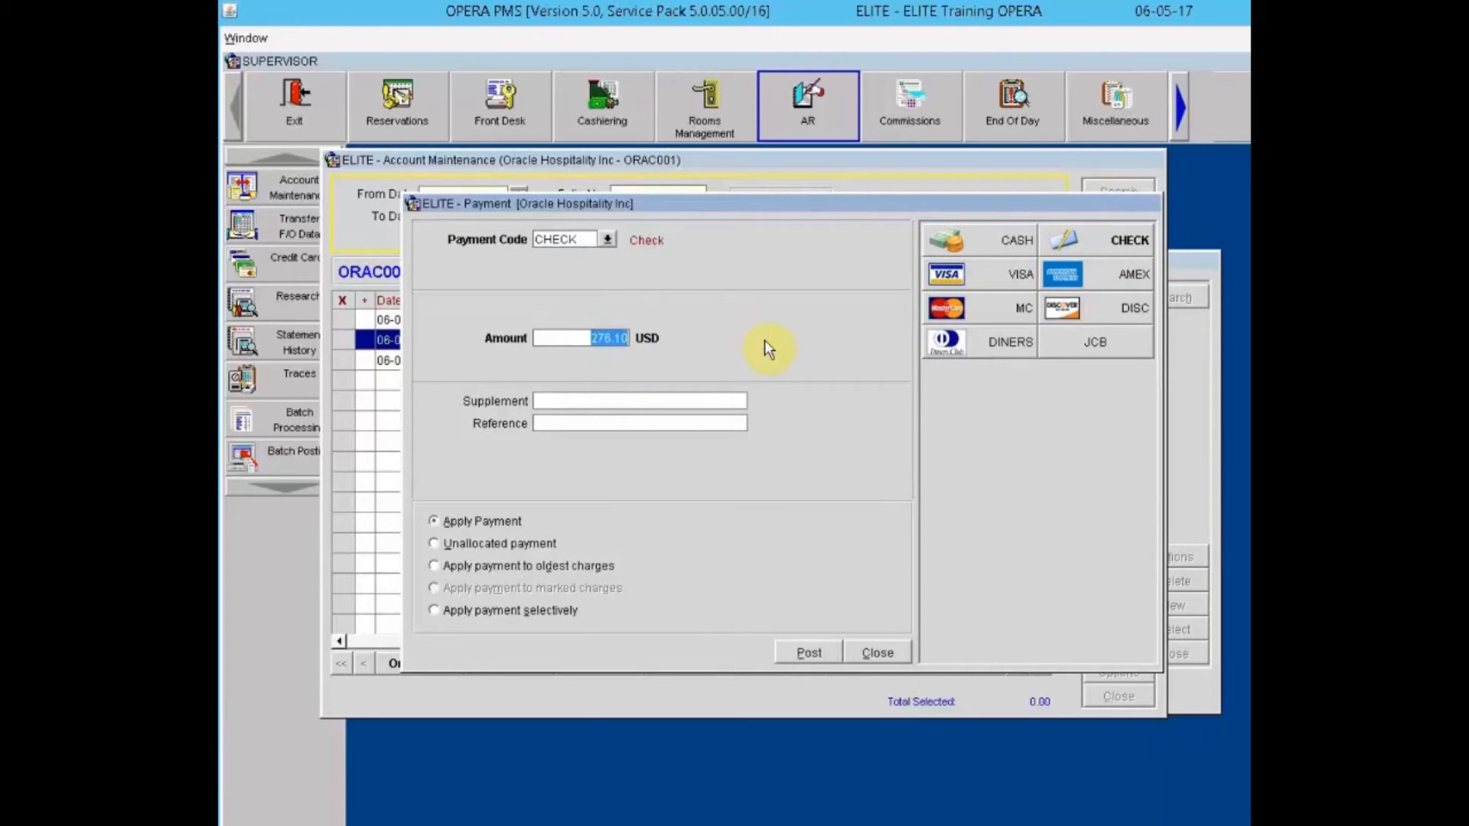
type("300.00")
key("Tab")
key("Tab")
type("Ck# 456")
key("Tab")
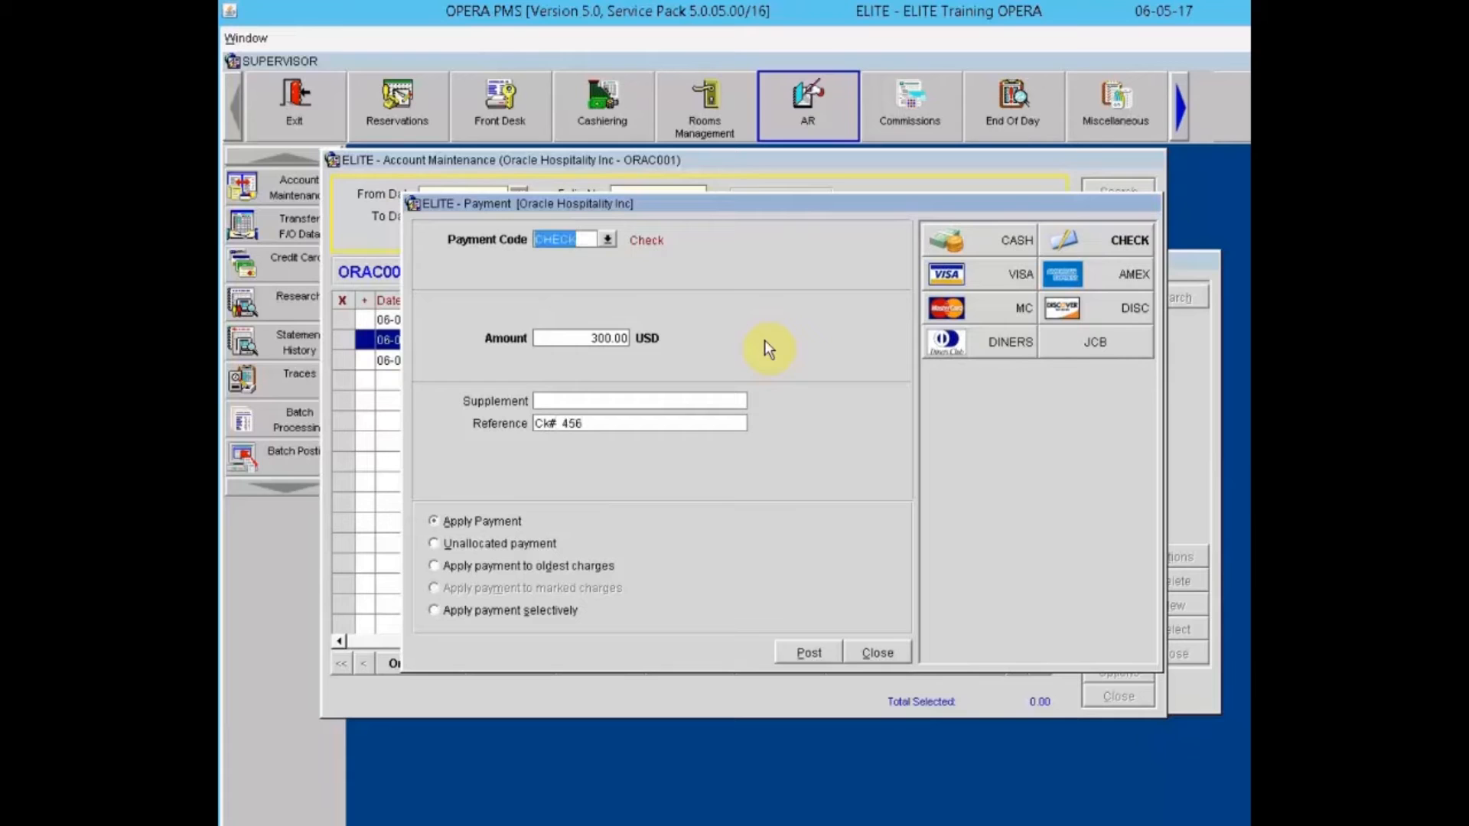
left_click(454, 543)
left_click(803, 655)
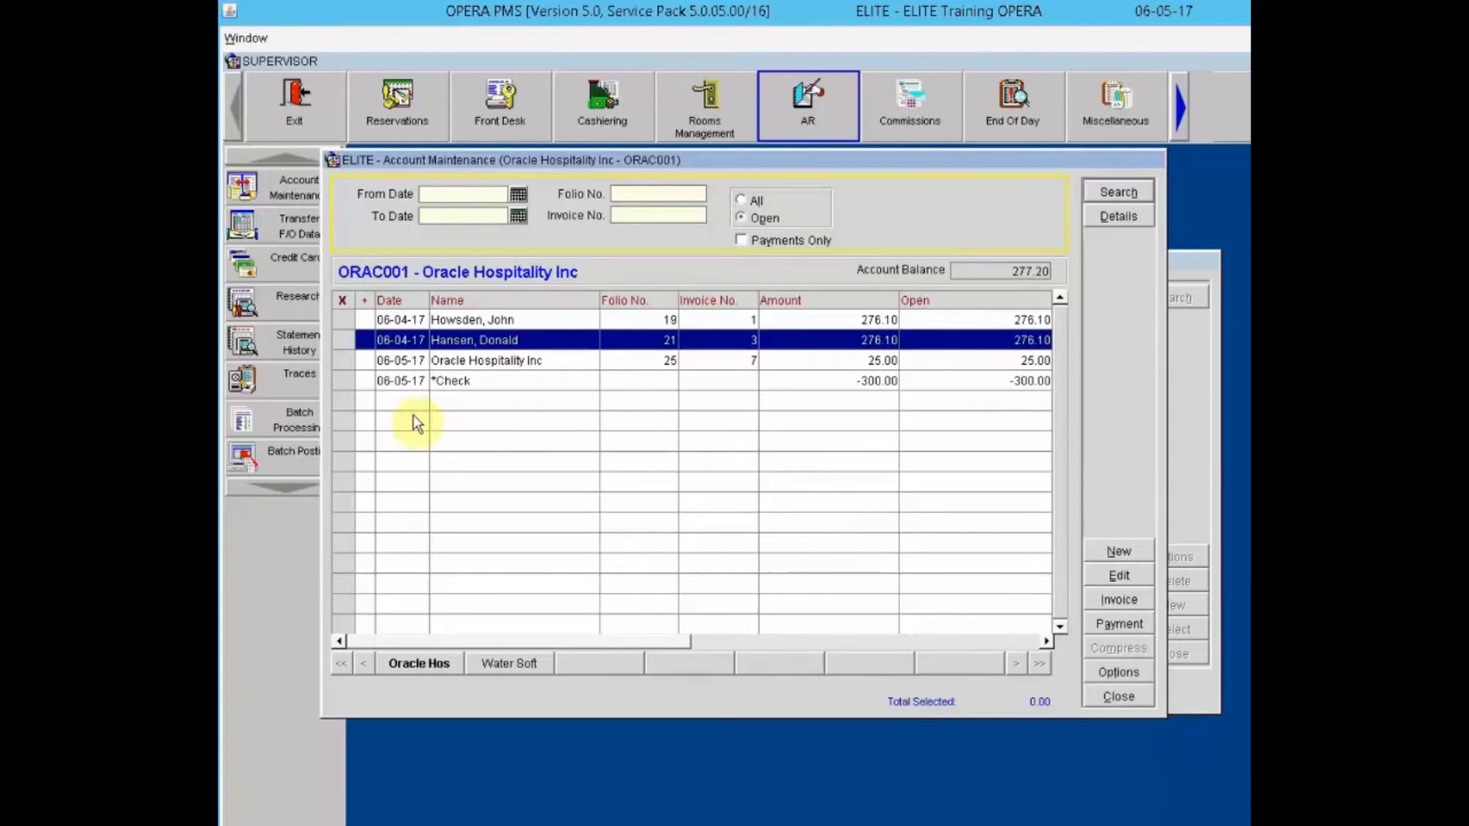
Step: Mark the -300.00 check row plus invoices 3 and 7, giving a 1.10 selected total
left_click(343, 381)
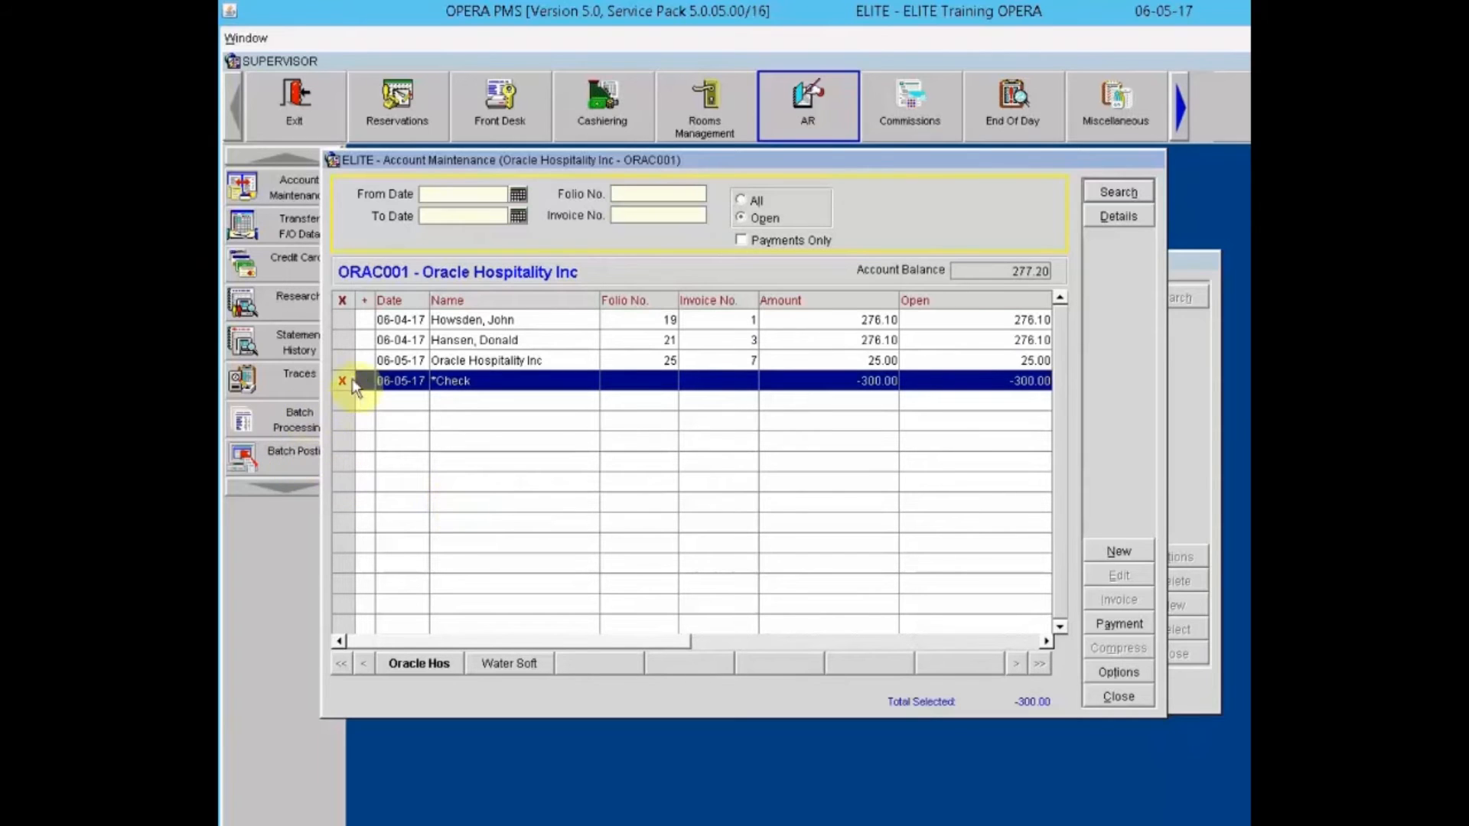
left_click(338, 341)
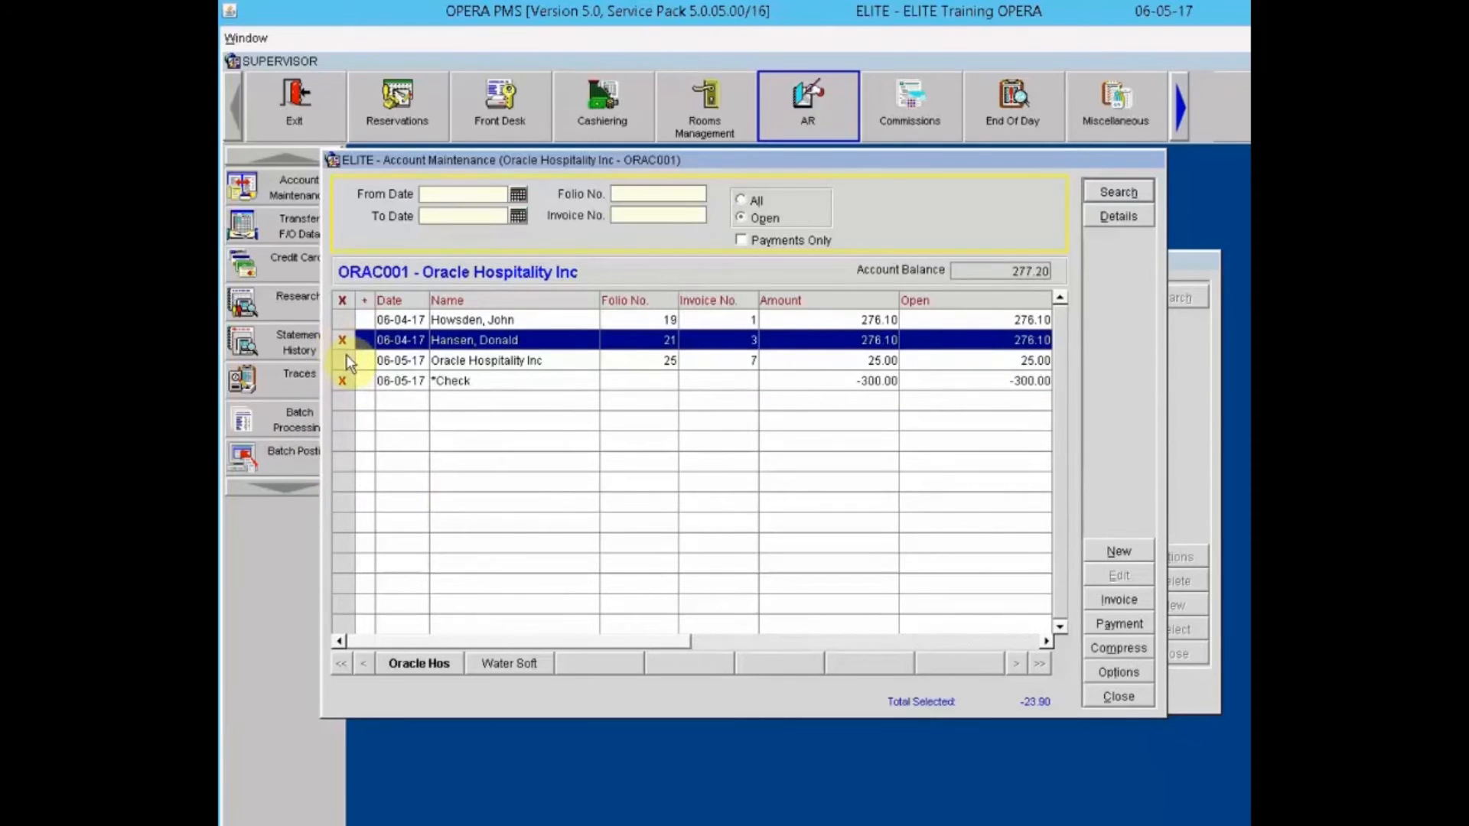
left_click(345, 361)
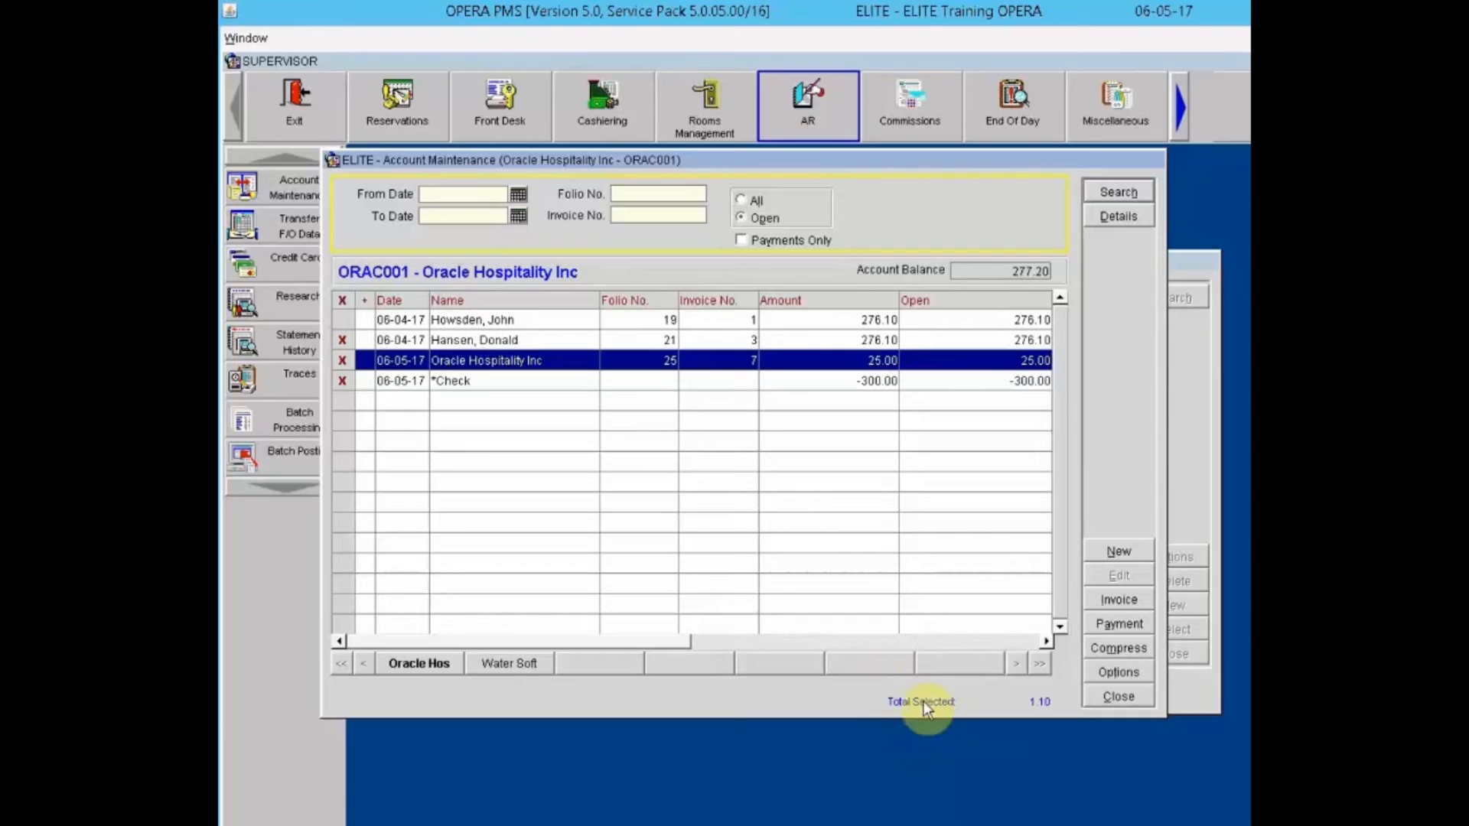
Step: Apply 276.10 of the check credit to invoice 3 and 23.90 to invoice 7, then post
left_click(1113, 621)
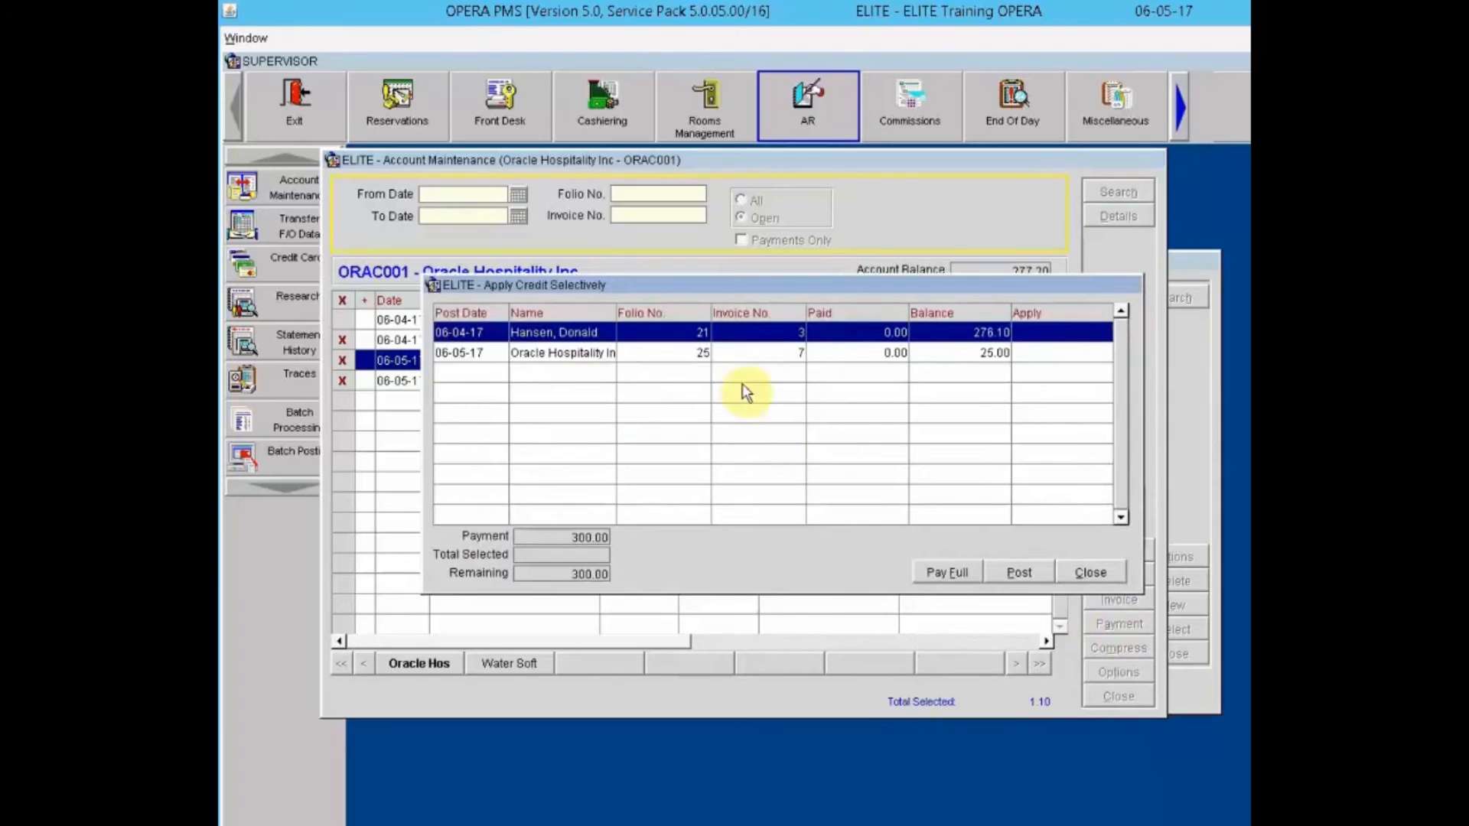
left_click_drag(736, 291, 679, 421)
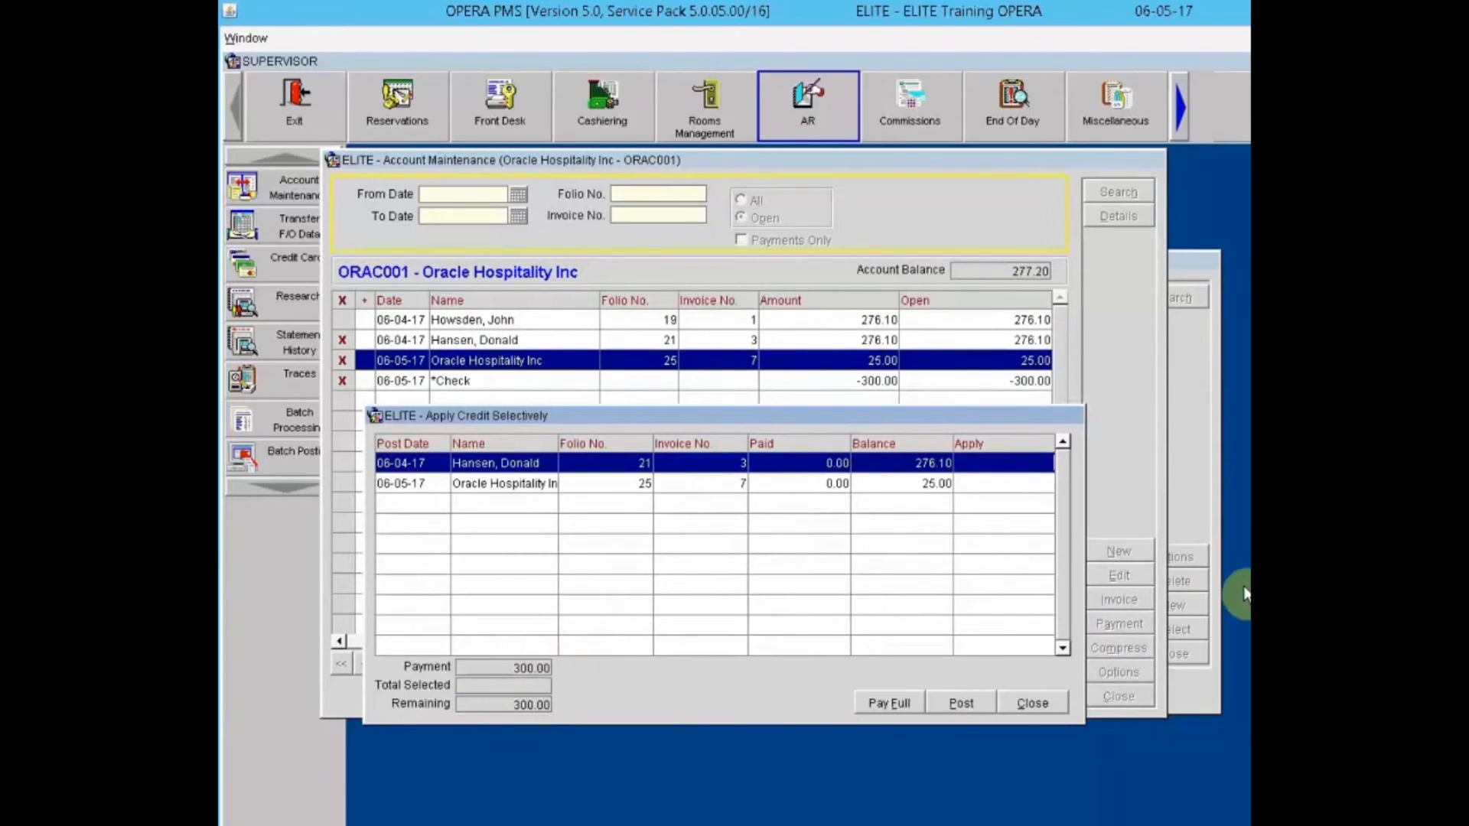
type("276.10")
left_click(1006, 484)
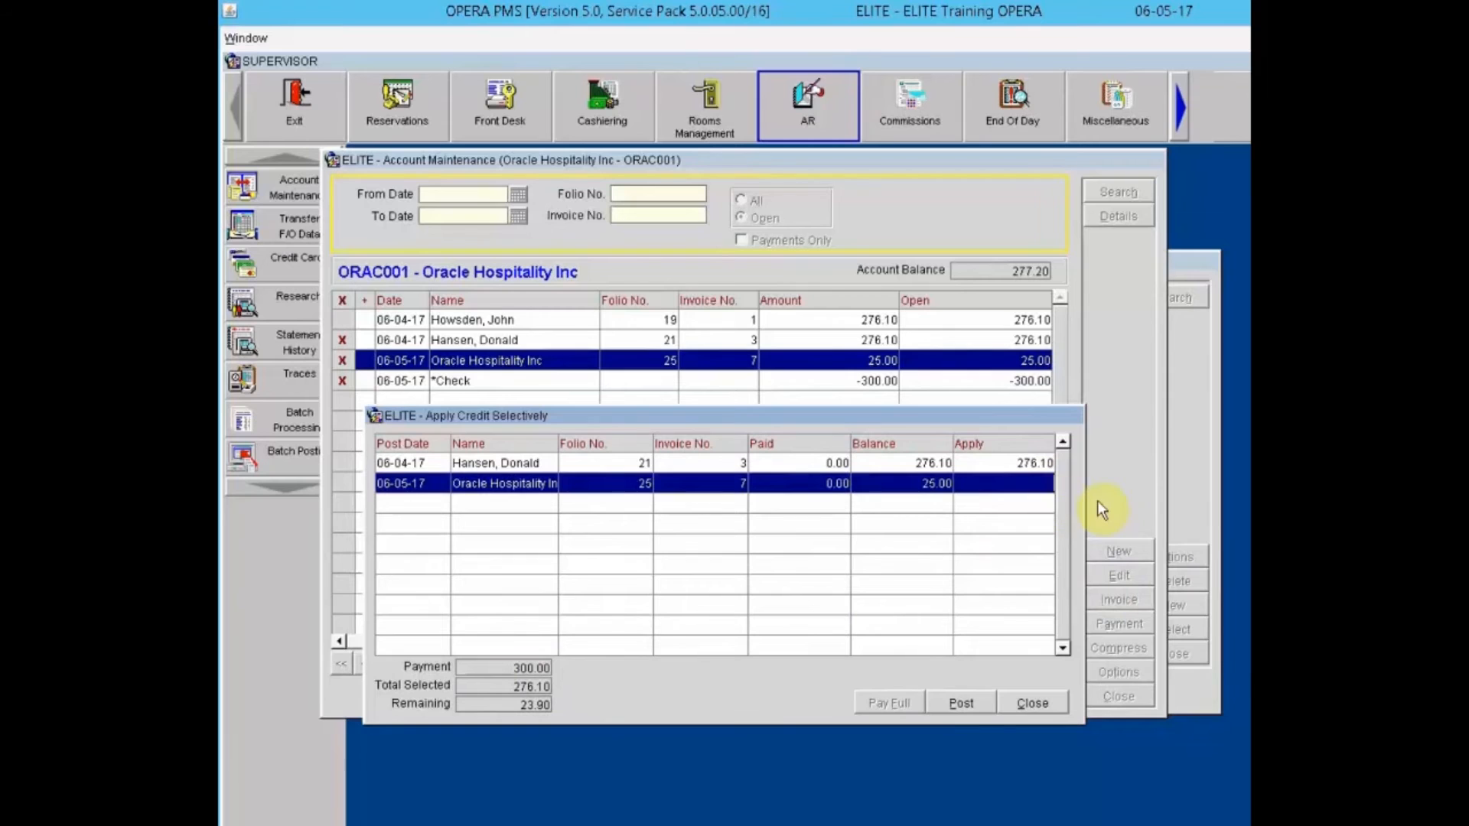
type("23.90")
left_click(969, 704)
left_click(969, 704)
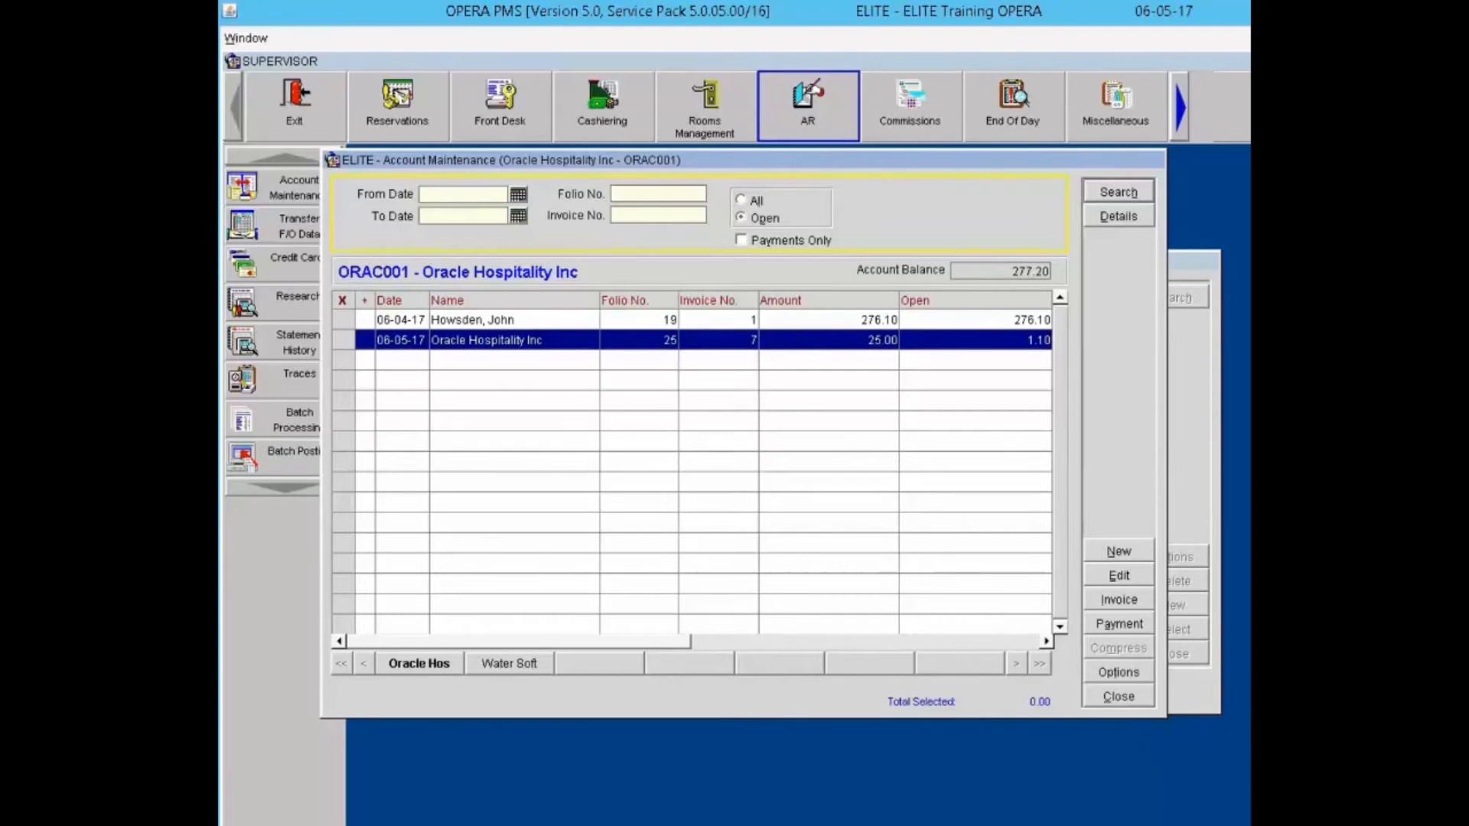
Step: Post a 100.00 check payment, reference 'Check #33467', set to apply selectively
left_click(1119, 625)
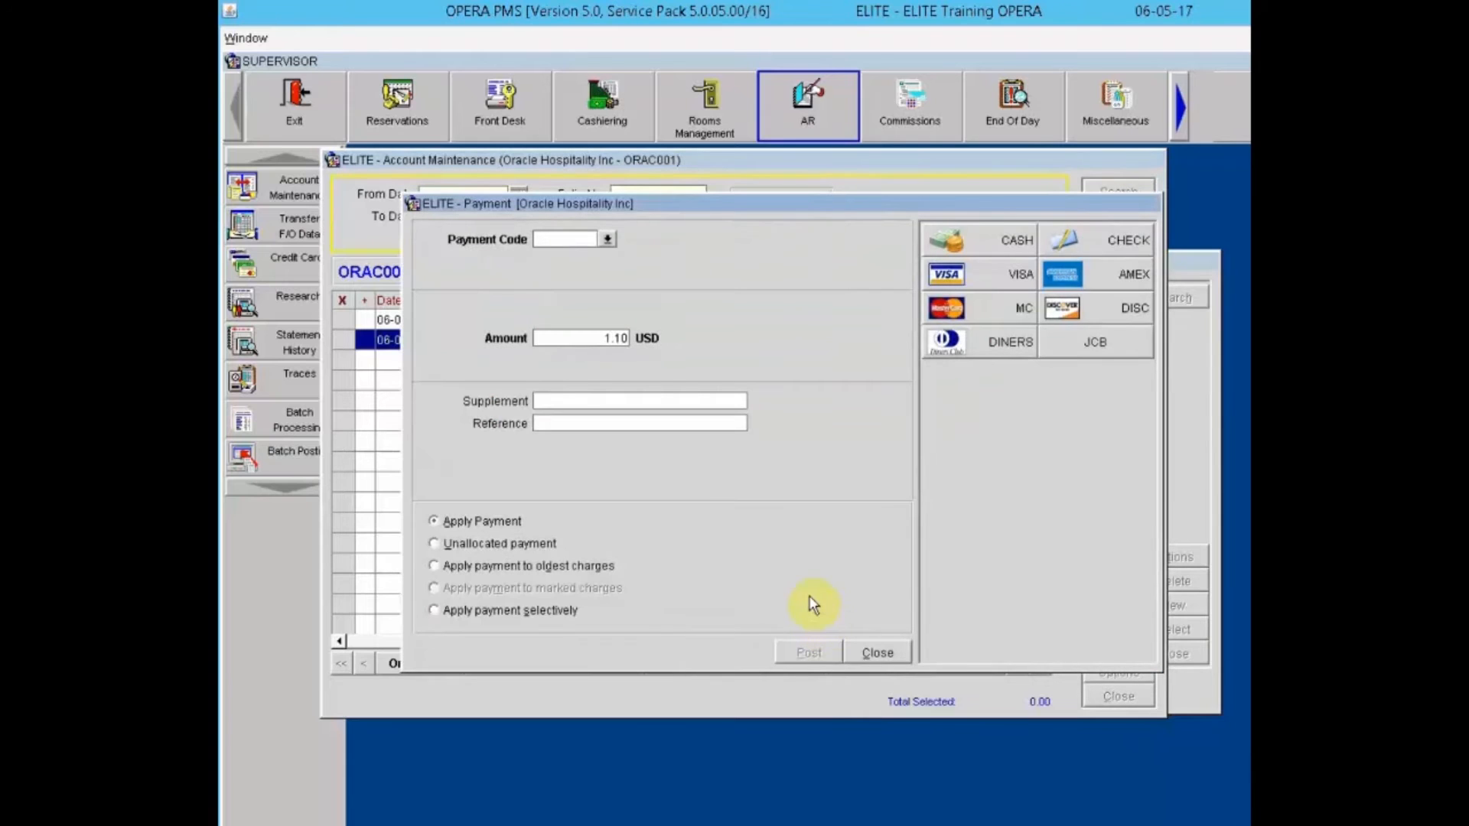
left_click(1115, 245)
left_click_drag(603, 337, 844, 331)
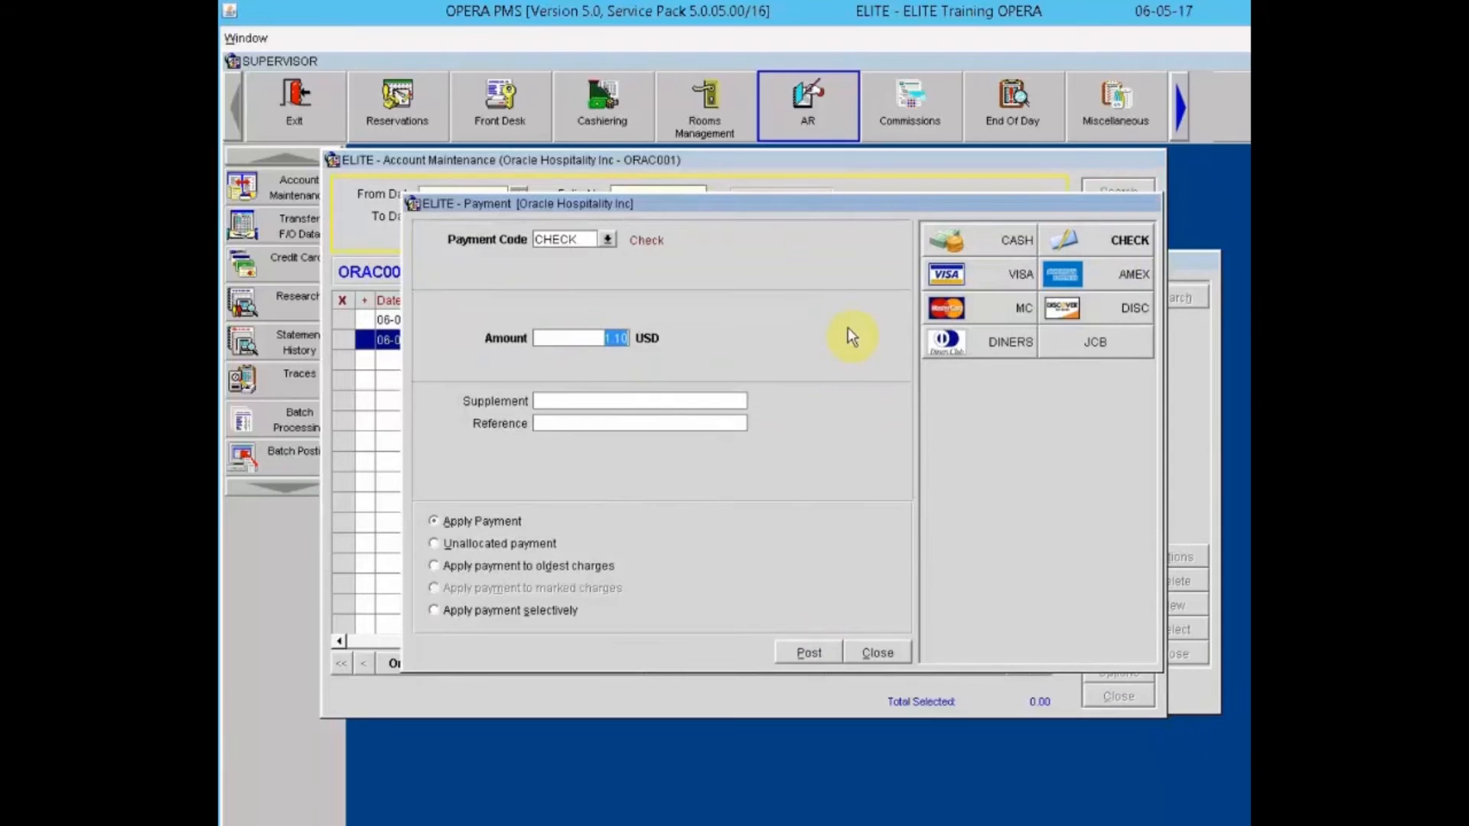
type("100.00")
left_click(624, 417)
type("Check #")
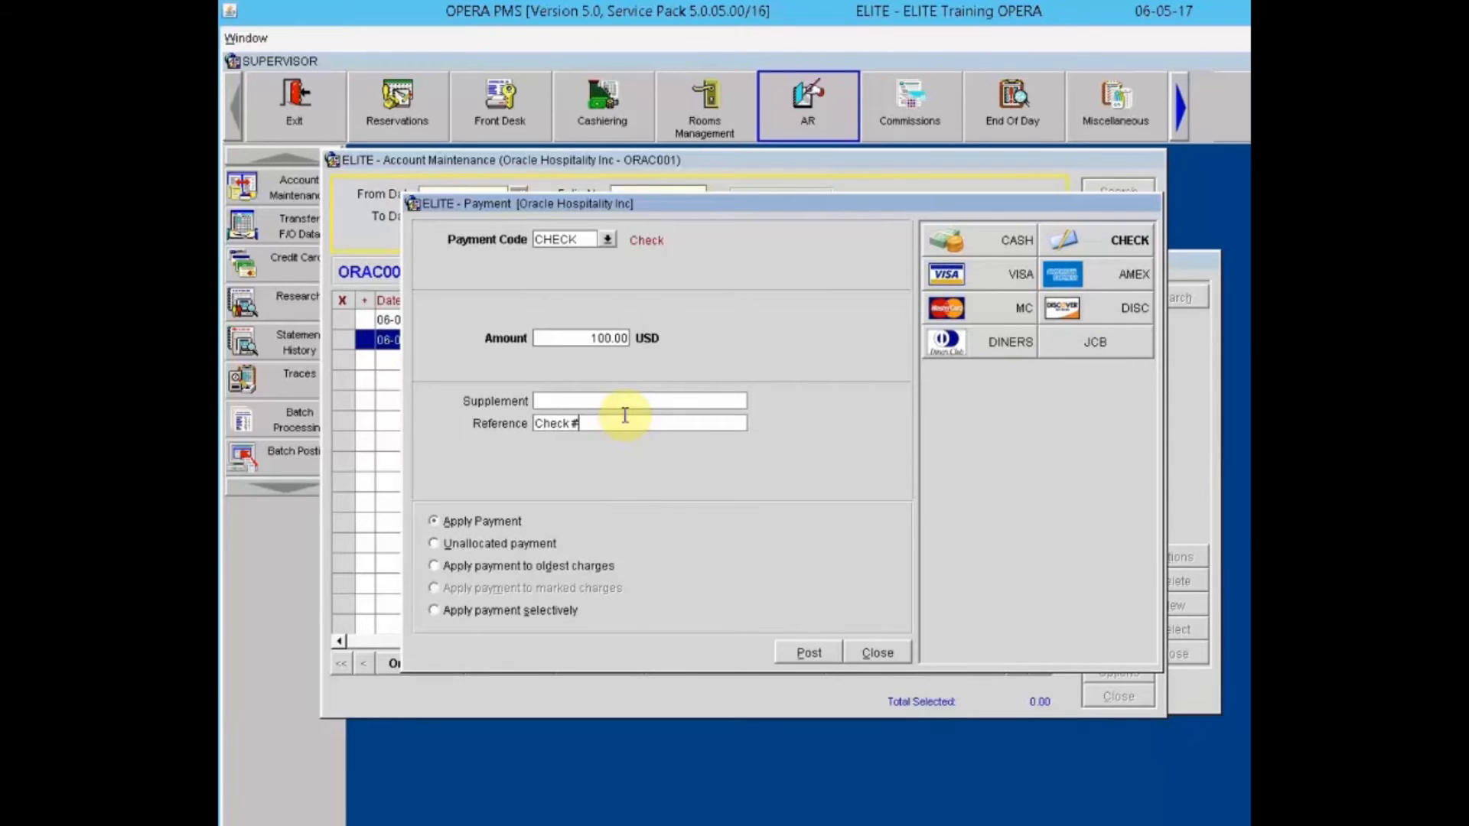
type("33467")
left_click(433, 612)
left_click(805, 654)
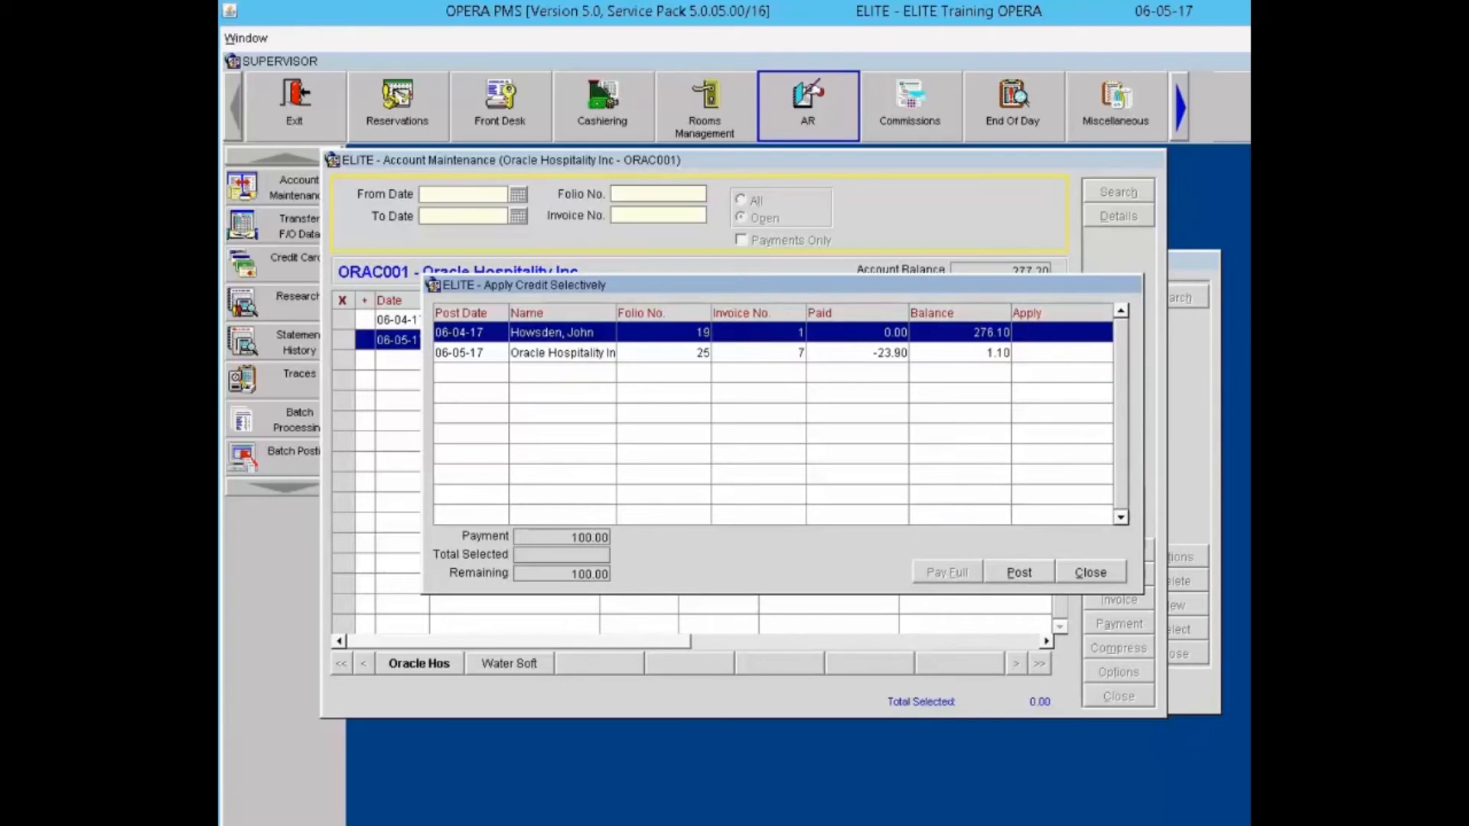
Step: Allocate 98.90 to invoice 1 and 1.10 to invoice 7, then post
type("5")
key("BackSpace")
left_click(1070, 332)
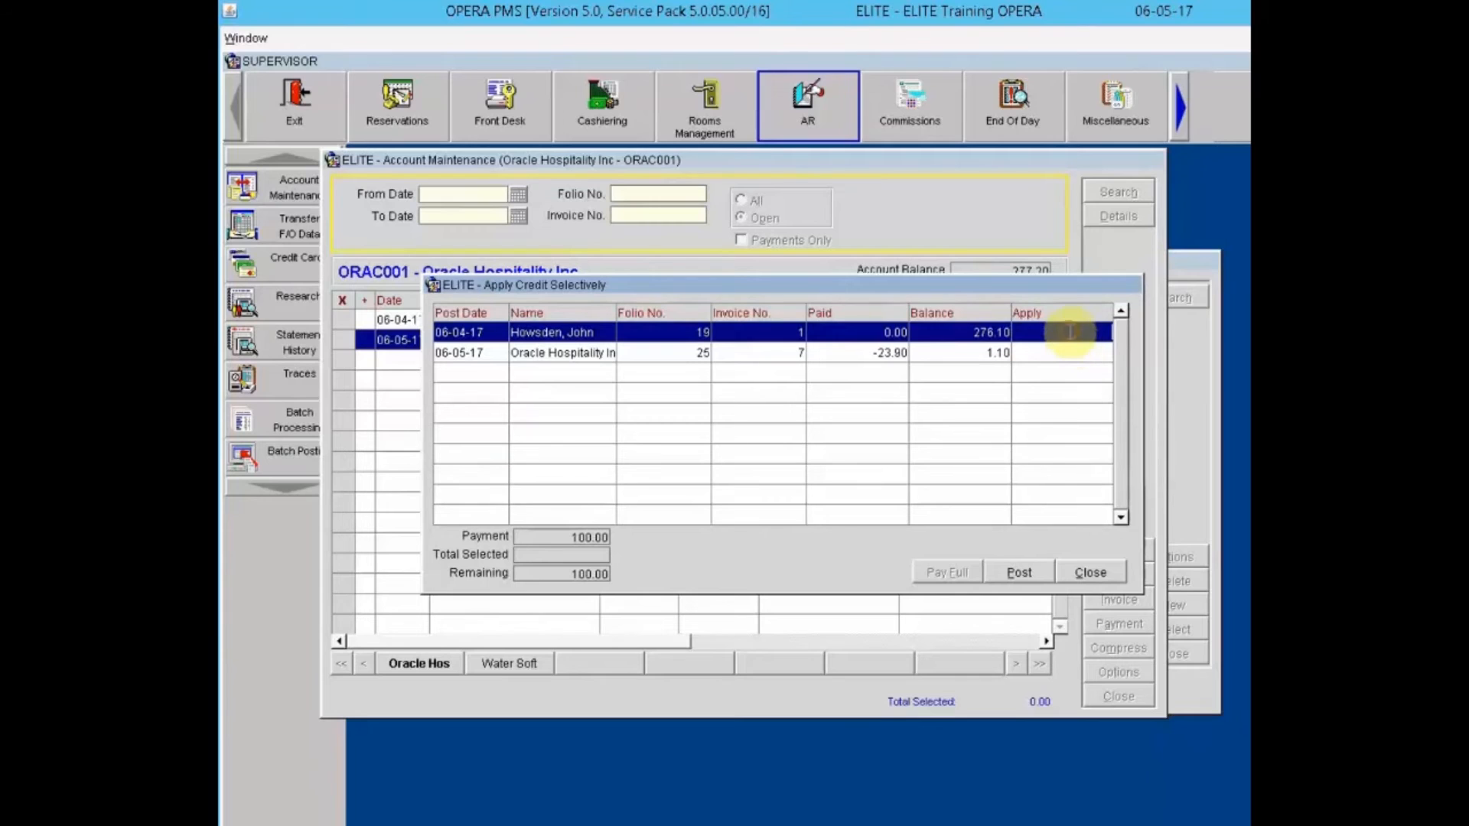
type("98.9")
key("Down")
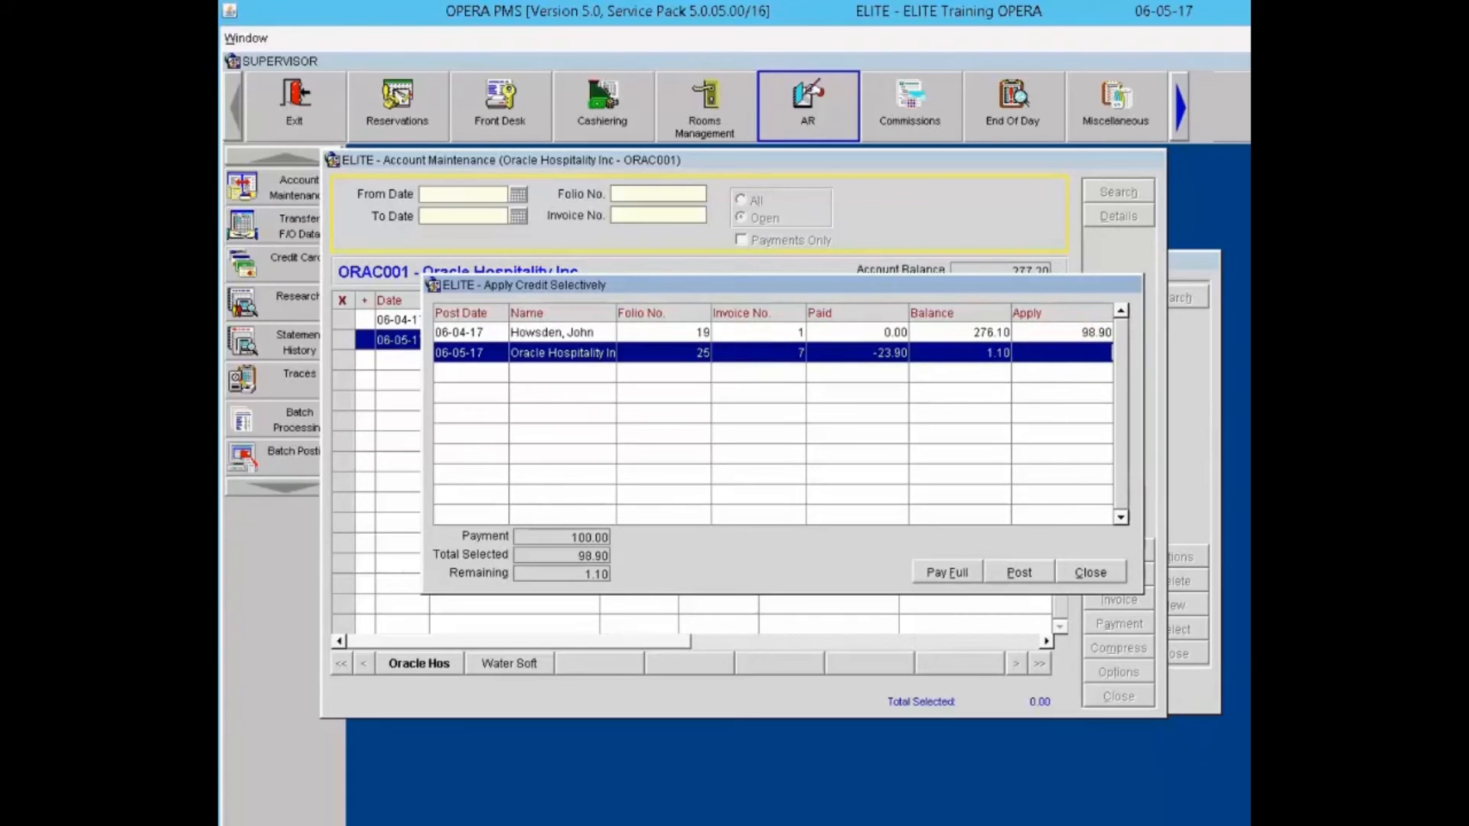
type("1.10")
left_click(949, 574)
left_click(1020, 572)
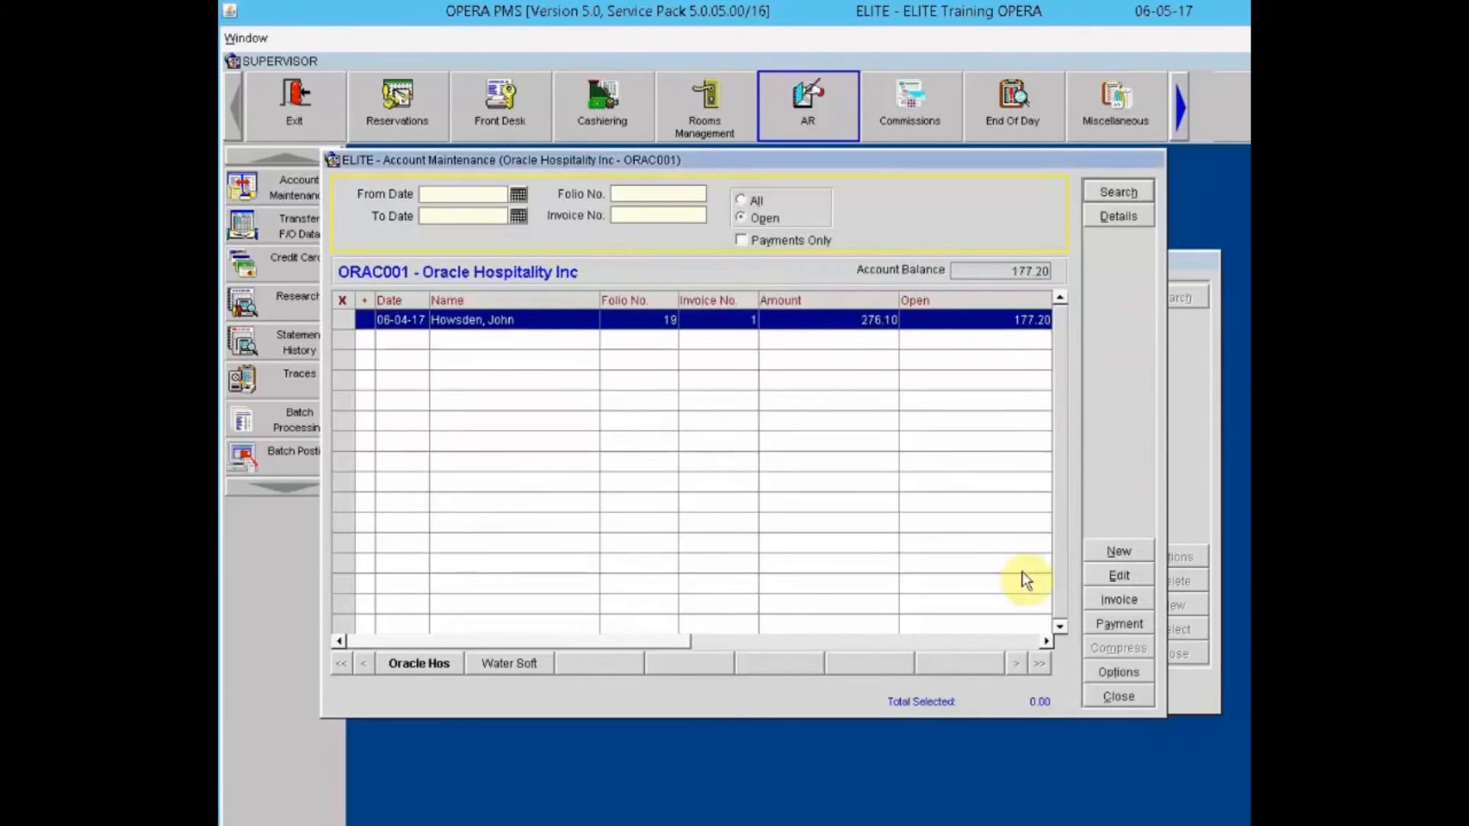
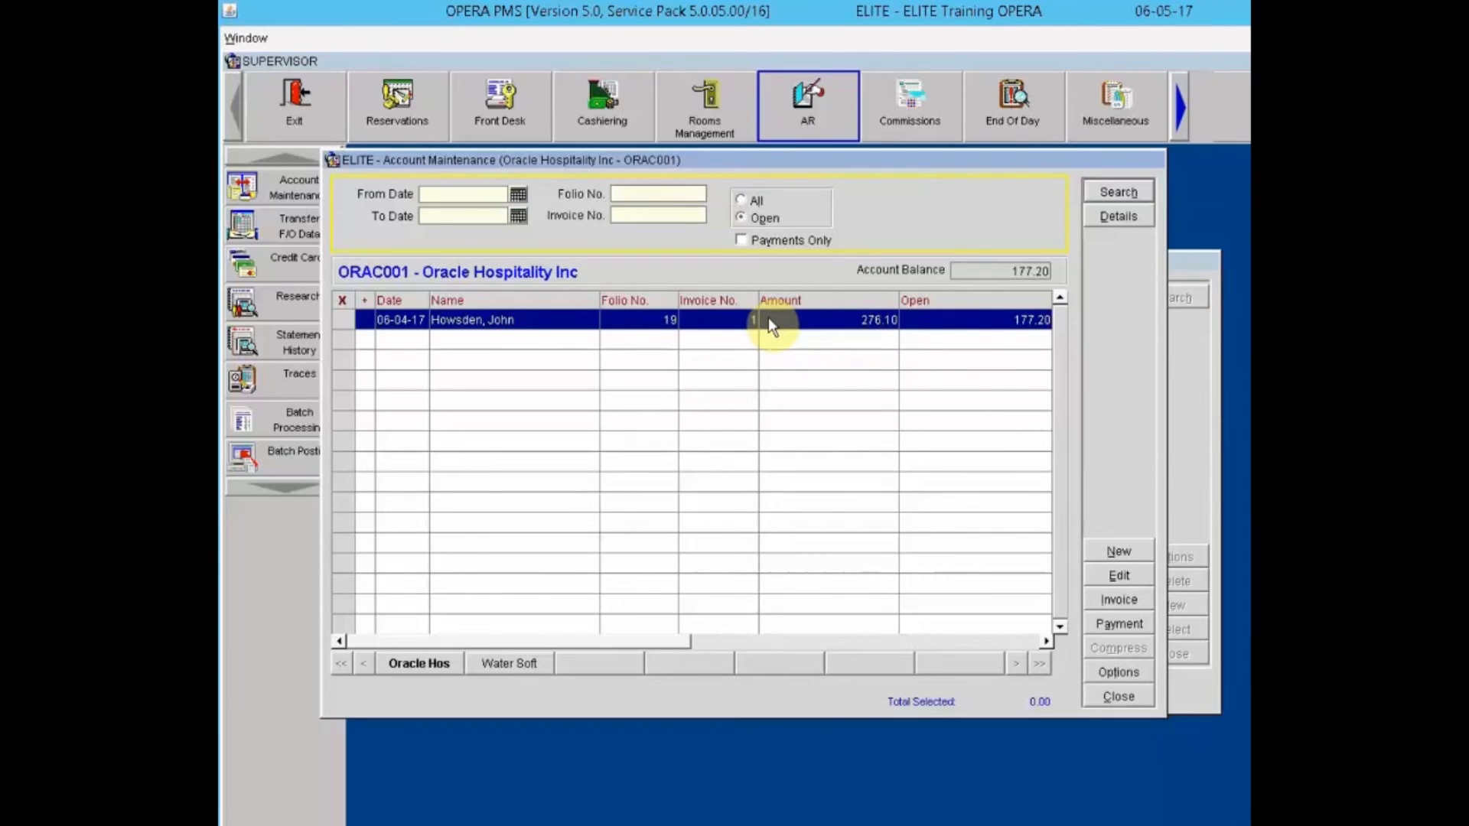
Step: Unapply the 9001 Check payment from the invoice so its full 276.10 is open again
right_click(768, 318)
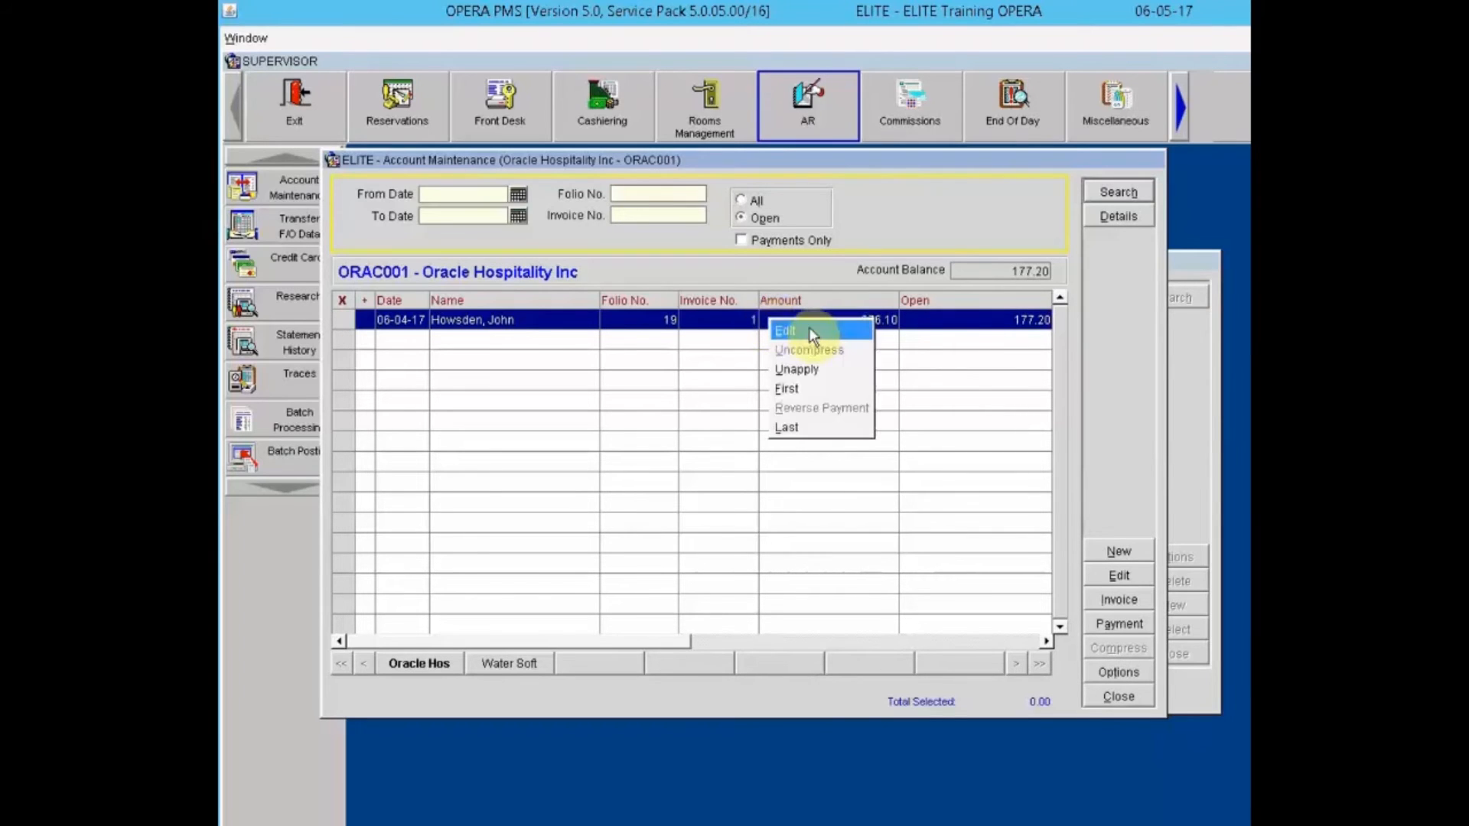
left_click(807, 369)
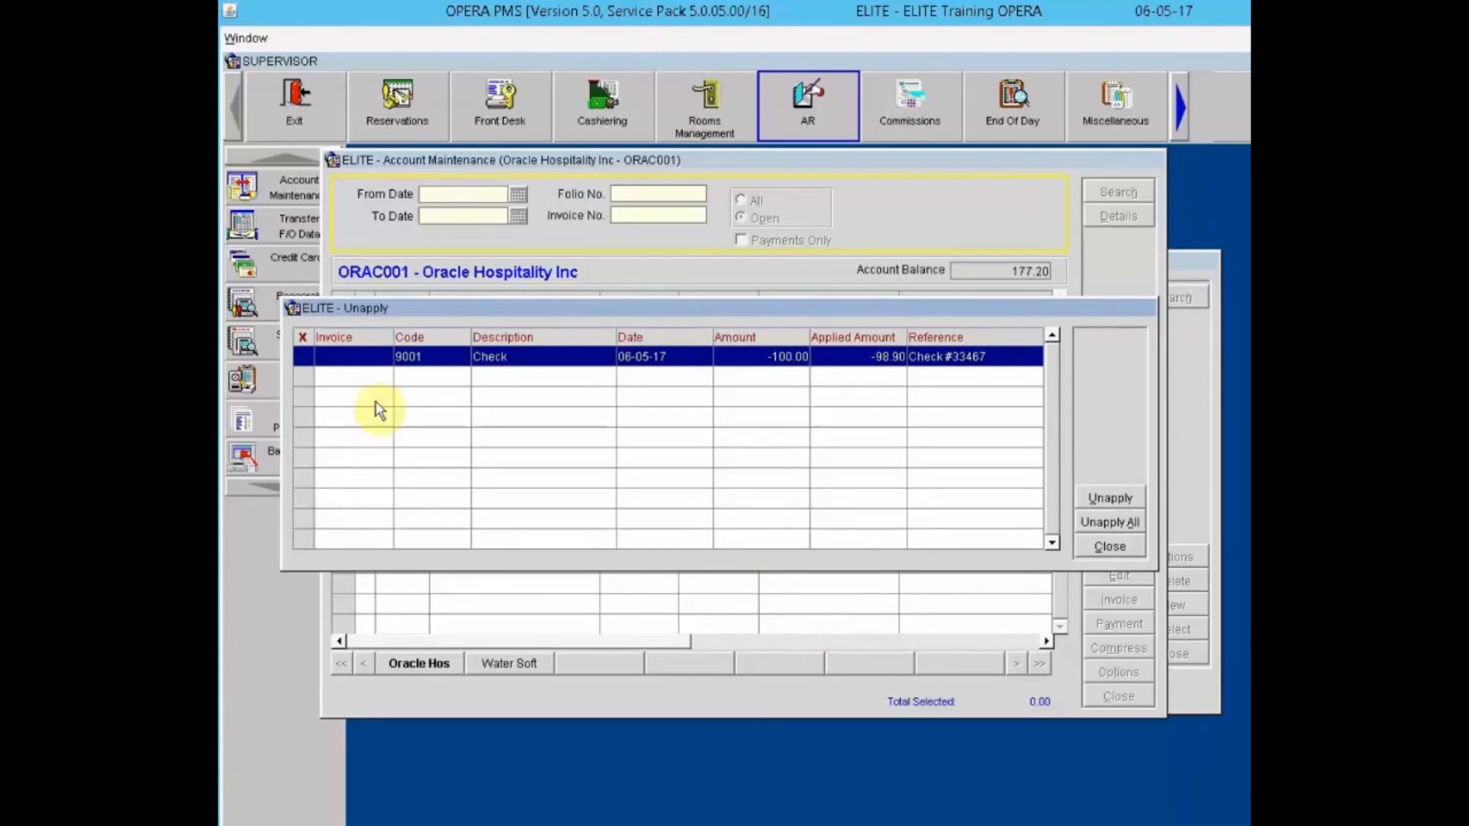
left_click(302, 357)
left_click(1104, 524)
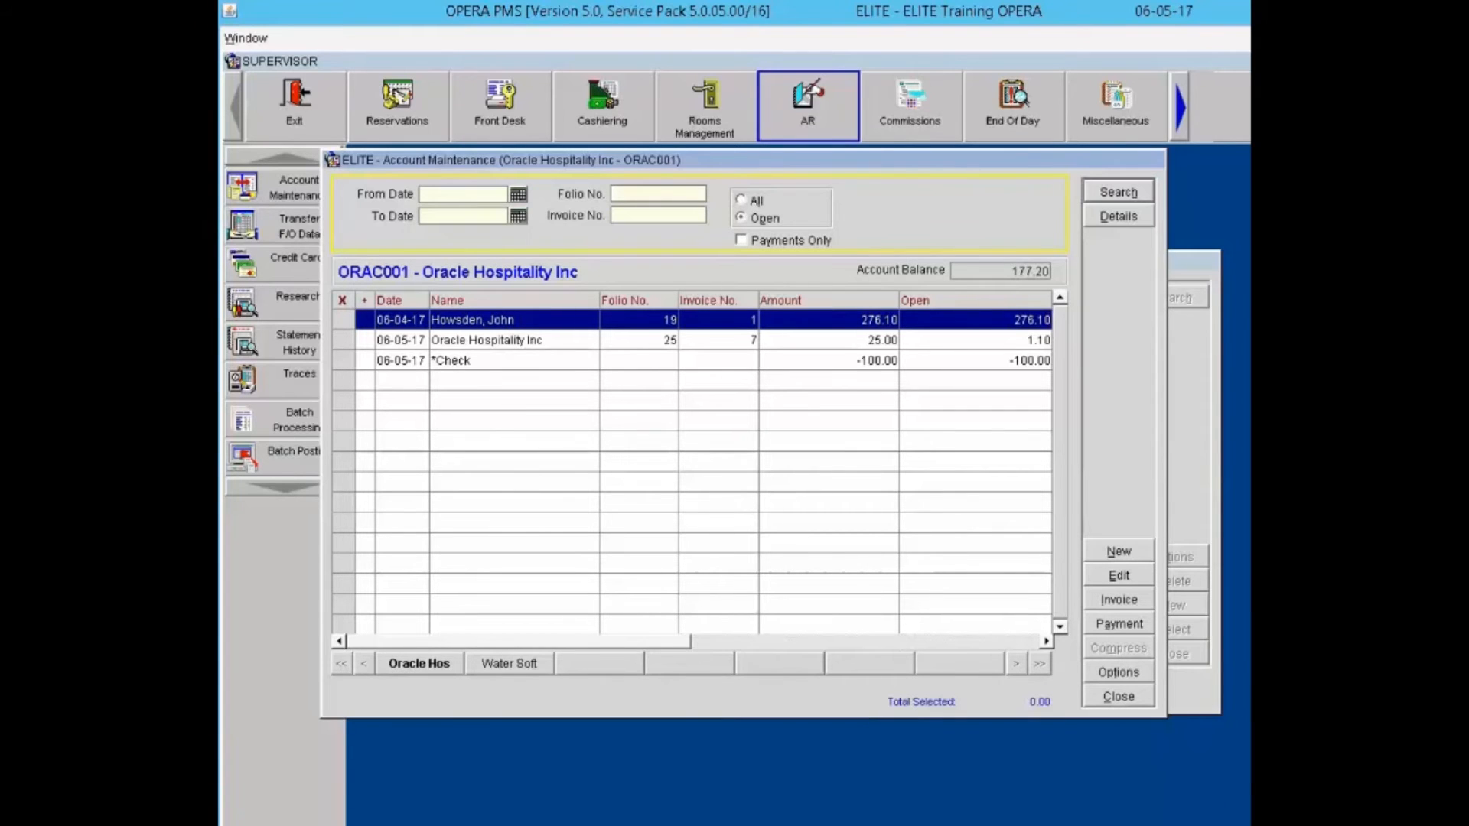
Step: Reverse the -100.00 check payment, bringing the account balance to 277.20
left_click(841, 361)
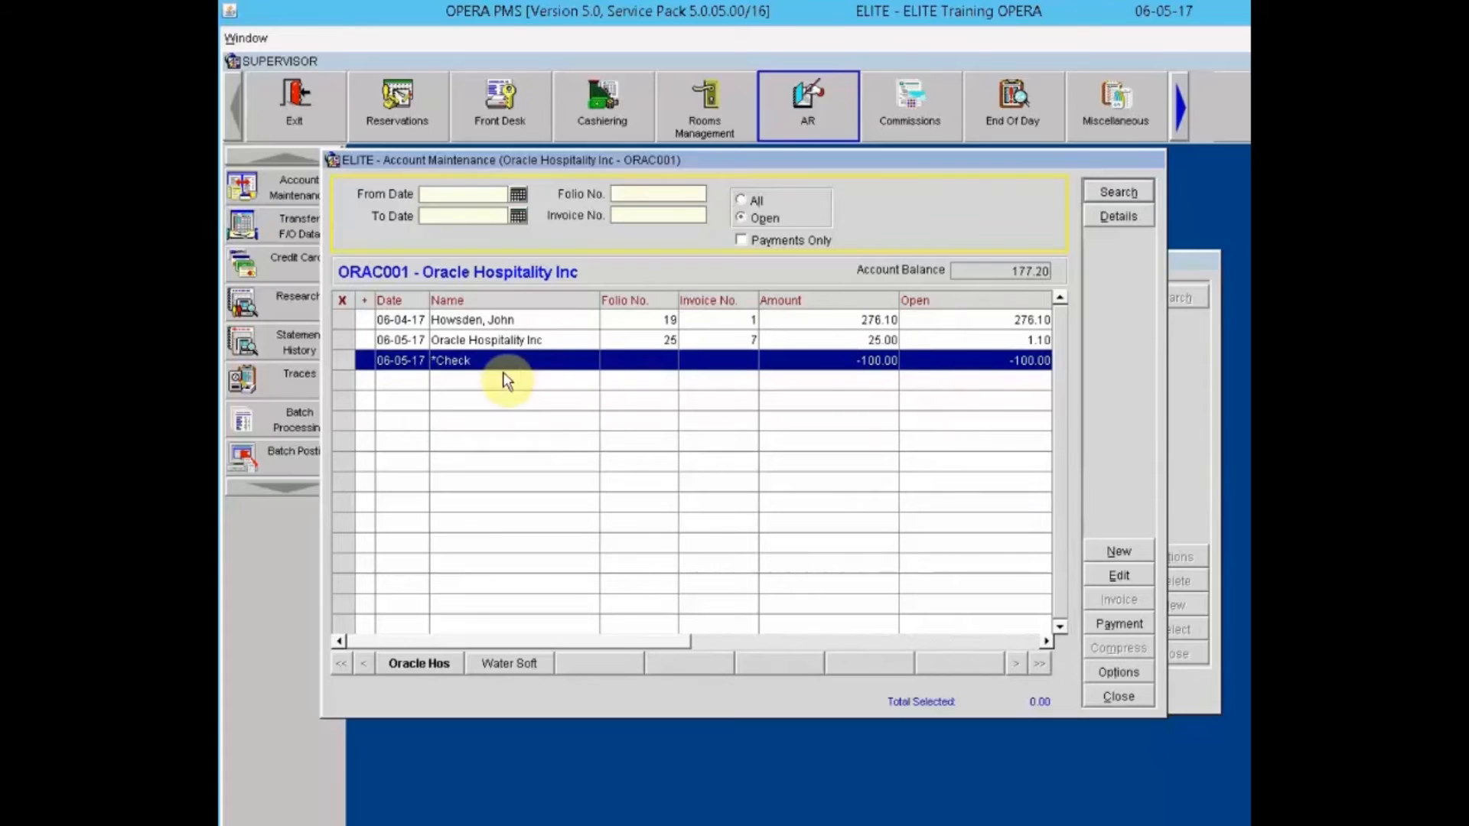
left_click(342, 359)
right_click(558, 370)
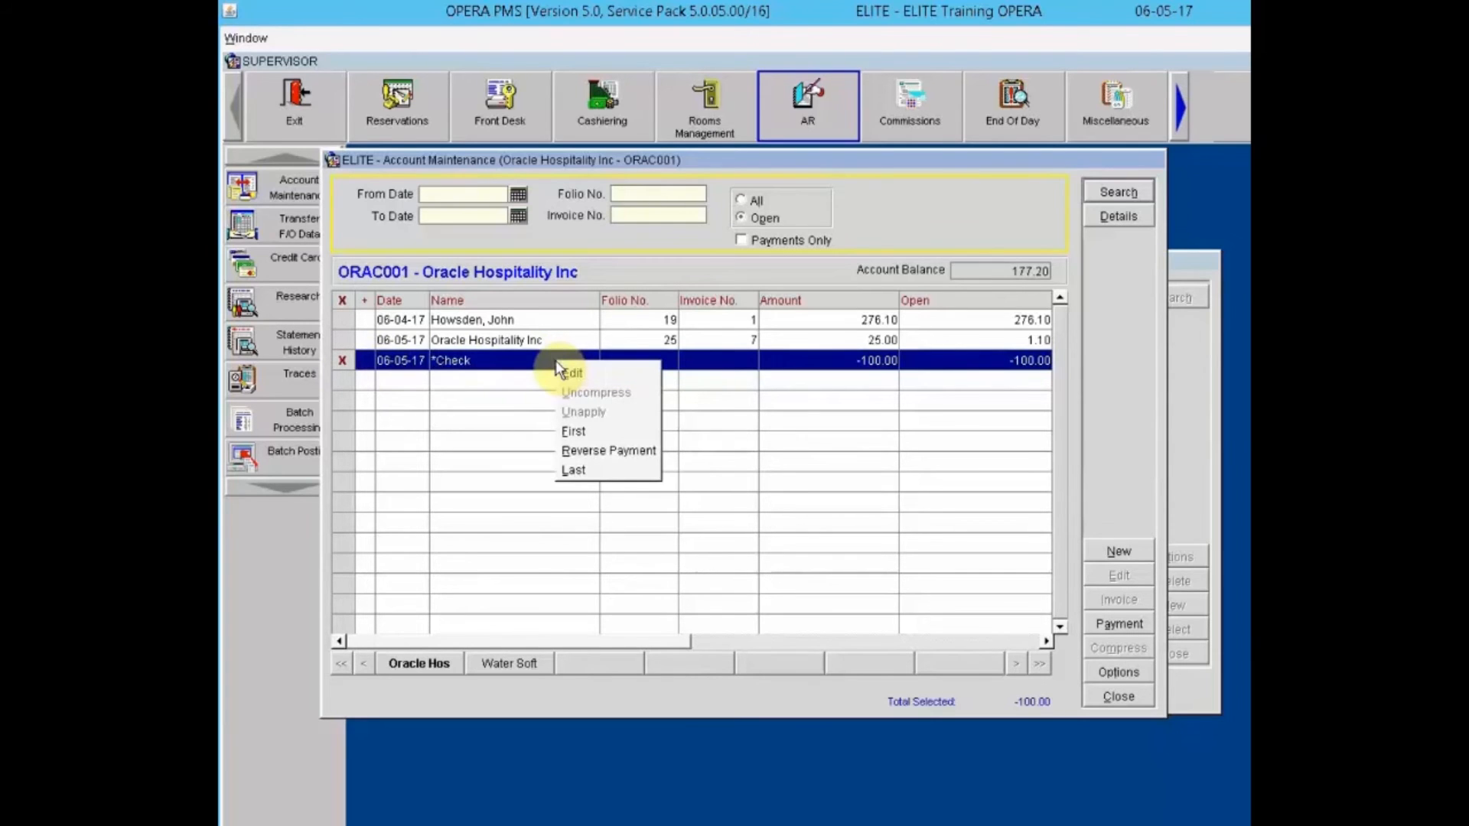
left_click(586, 451)
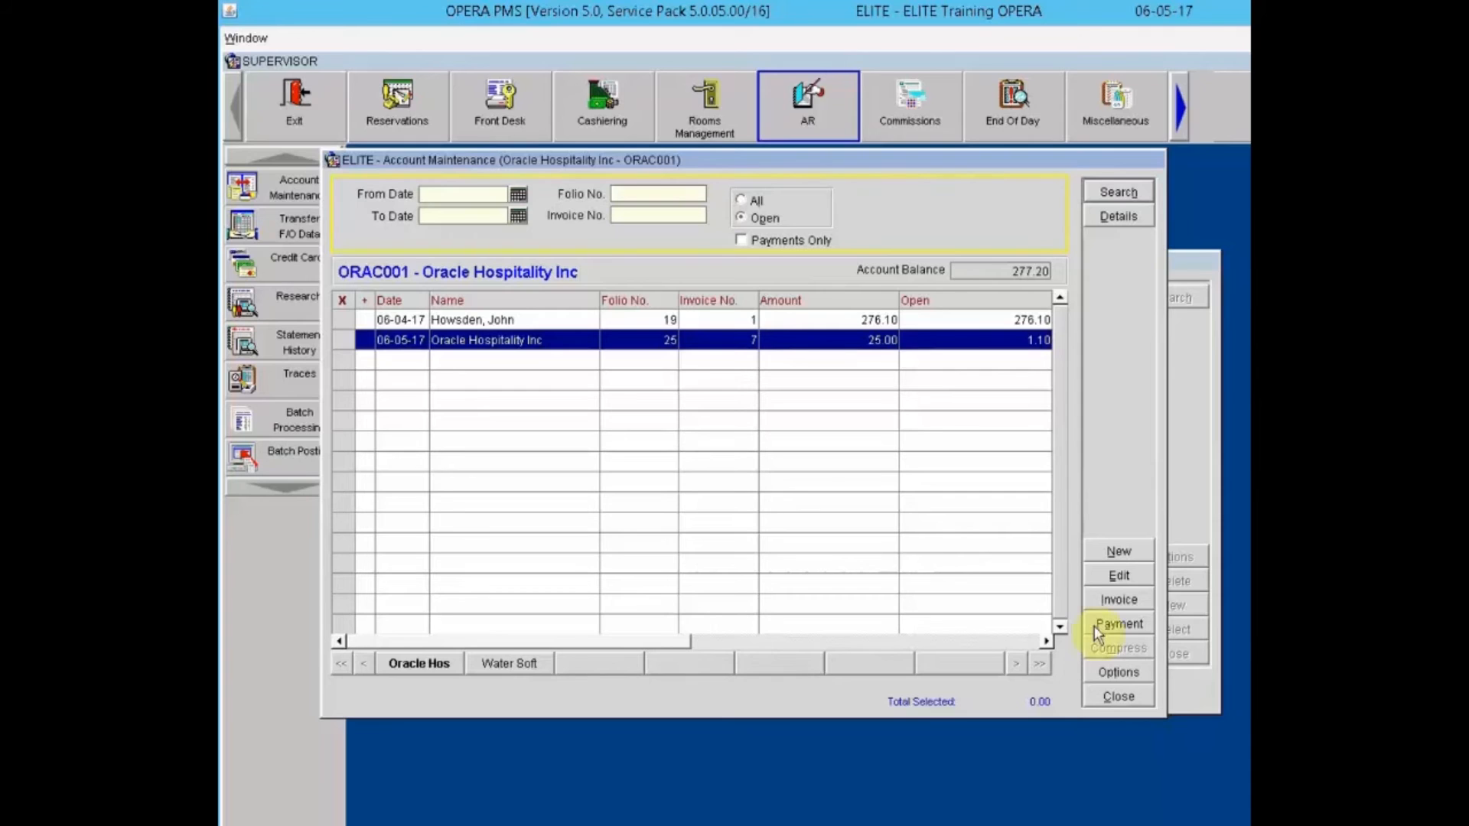
Step: Start a new invoice for the individual guest found by profile search
left_click(1134, 552)
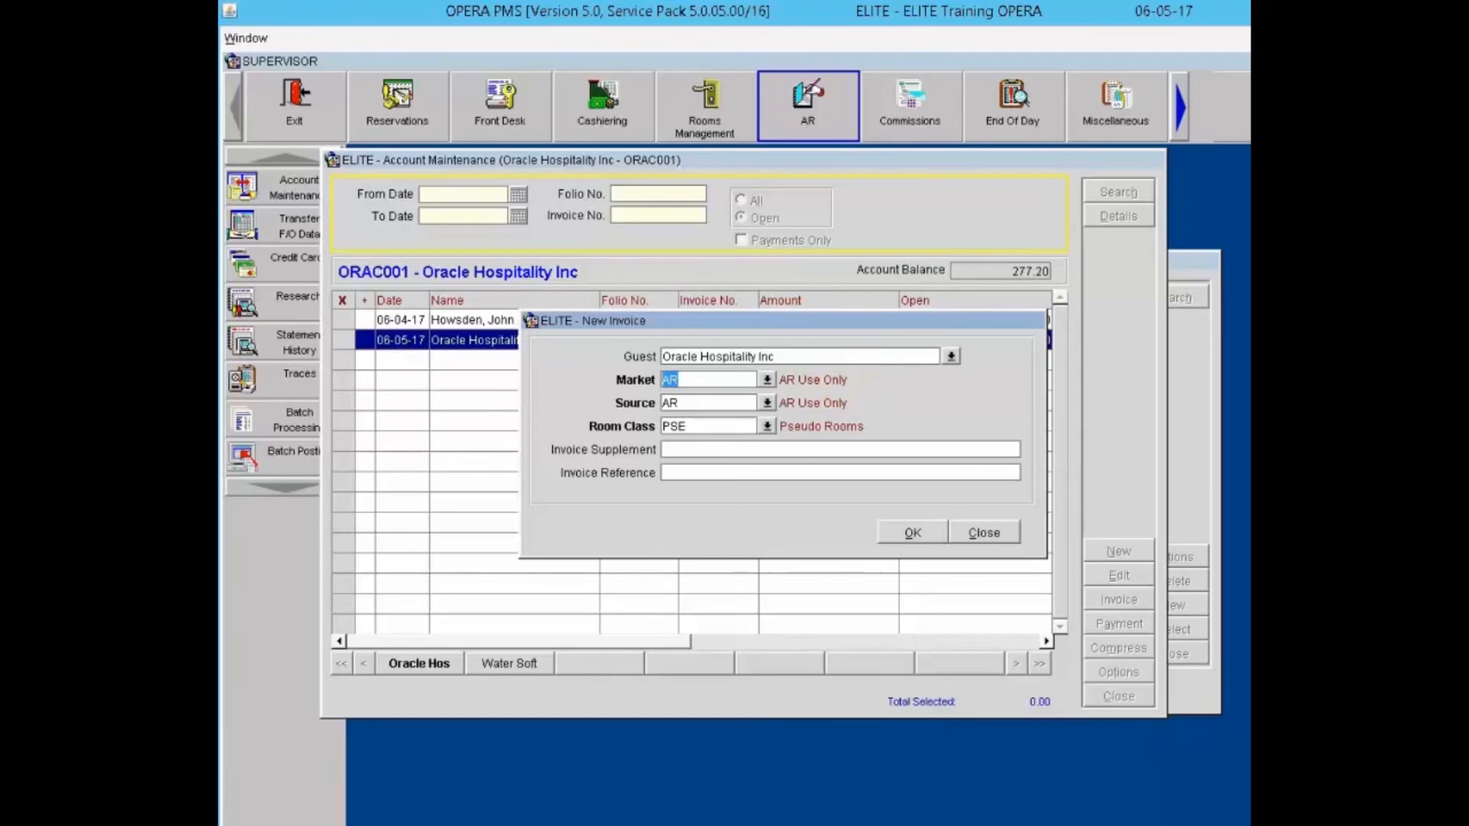
left_click(952, 357)
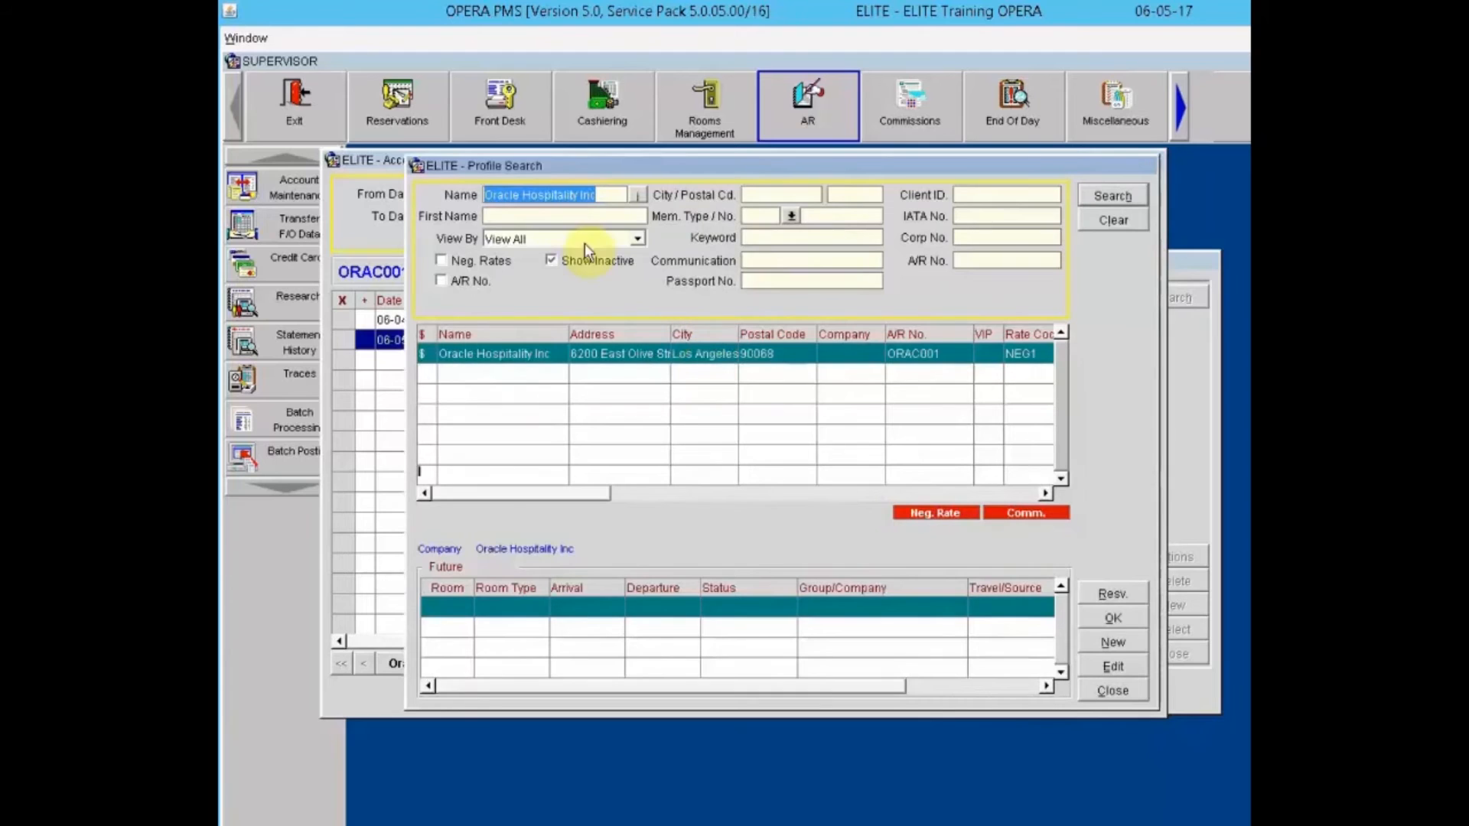
left_click(1113, 220)
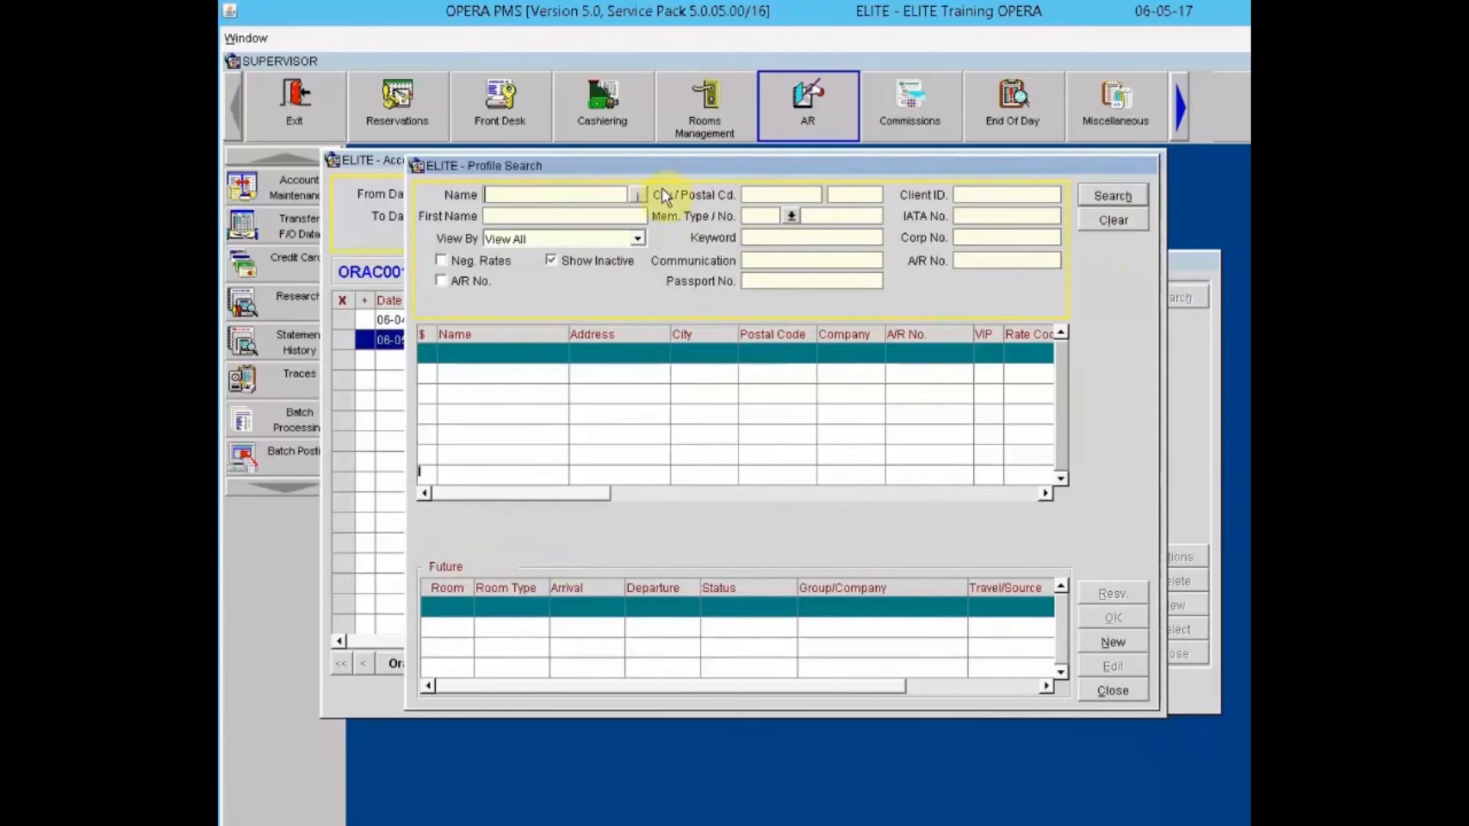
left_click(566, 204)
type("hows")
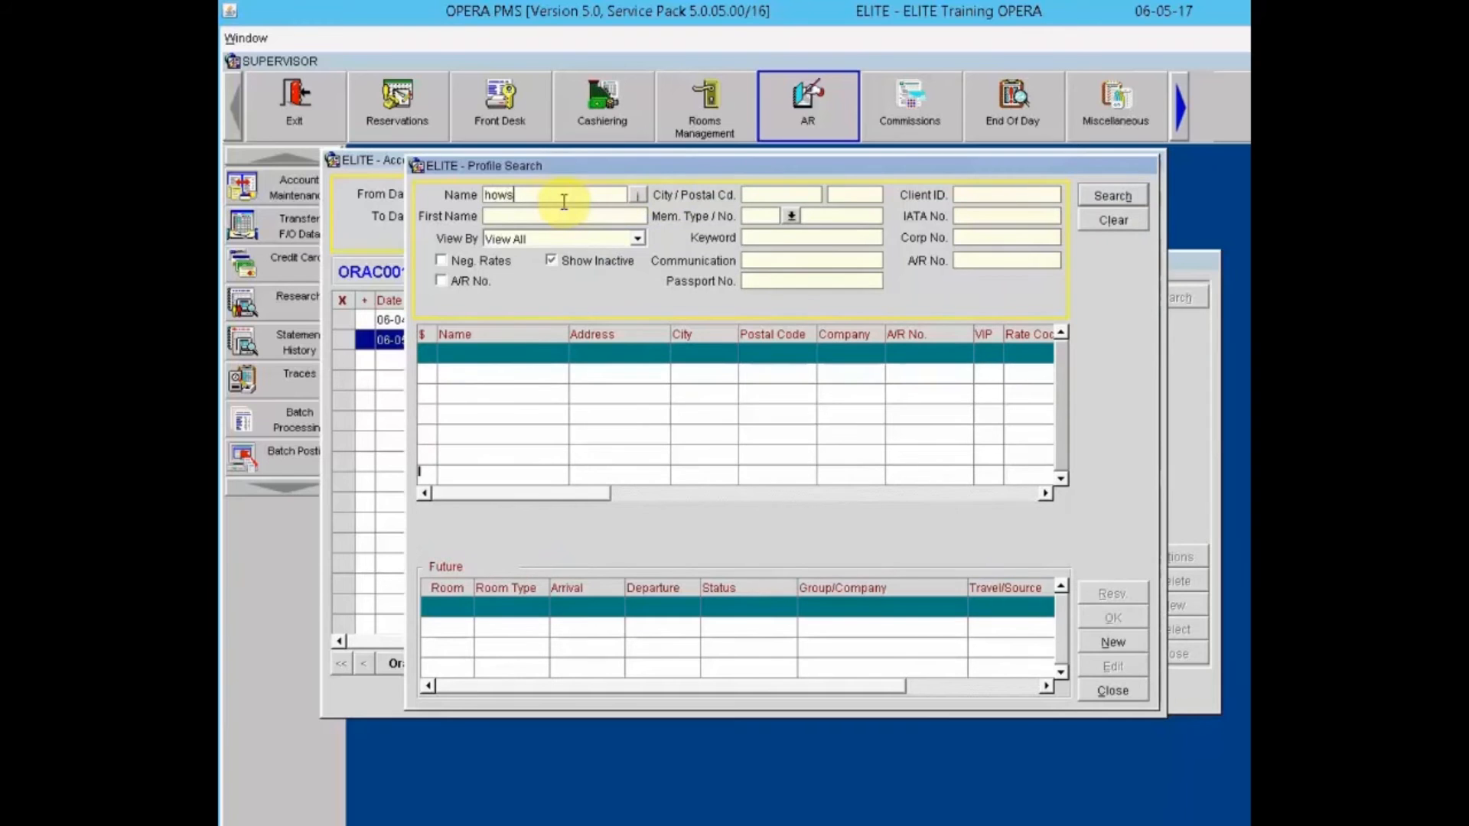
key("Return")
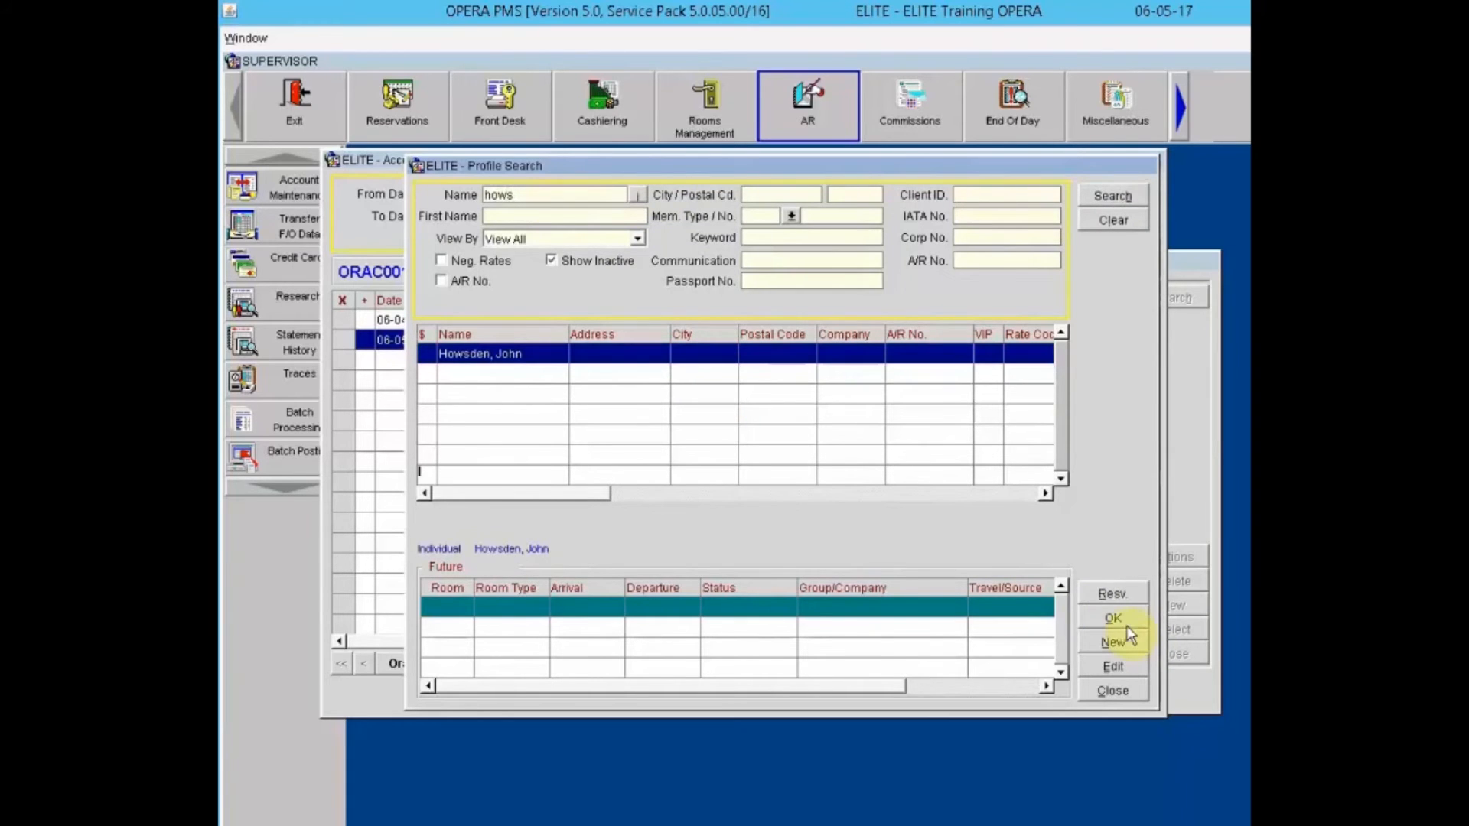
left_click(1126, 626)
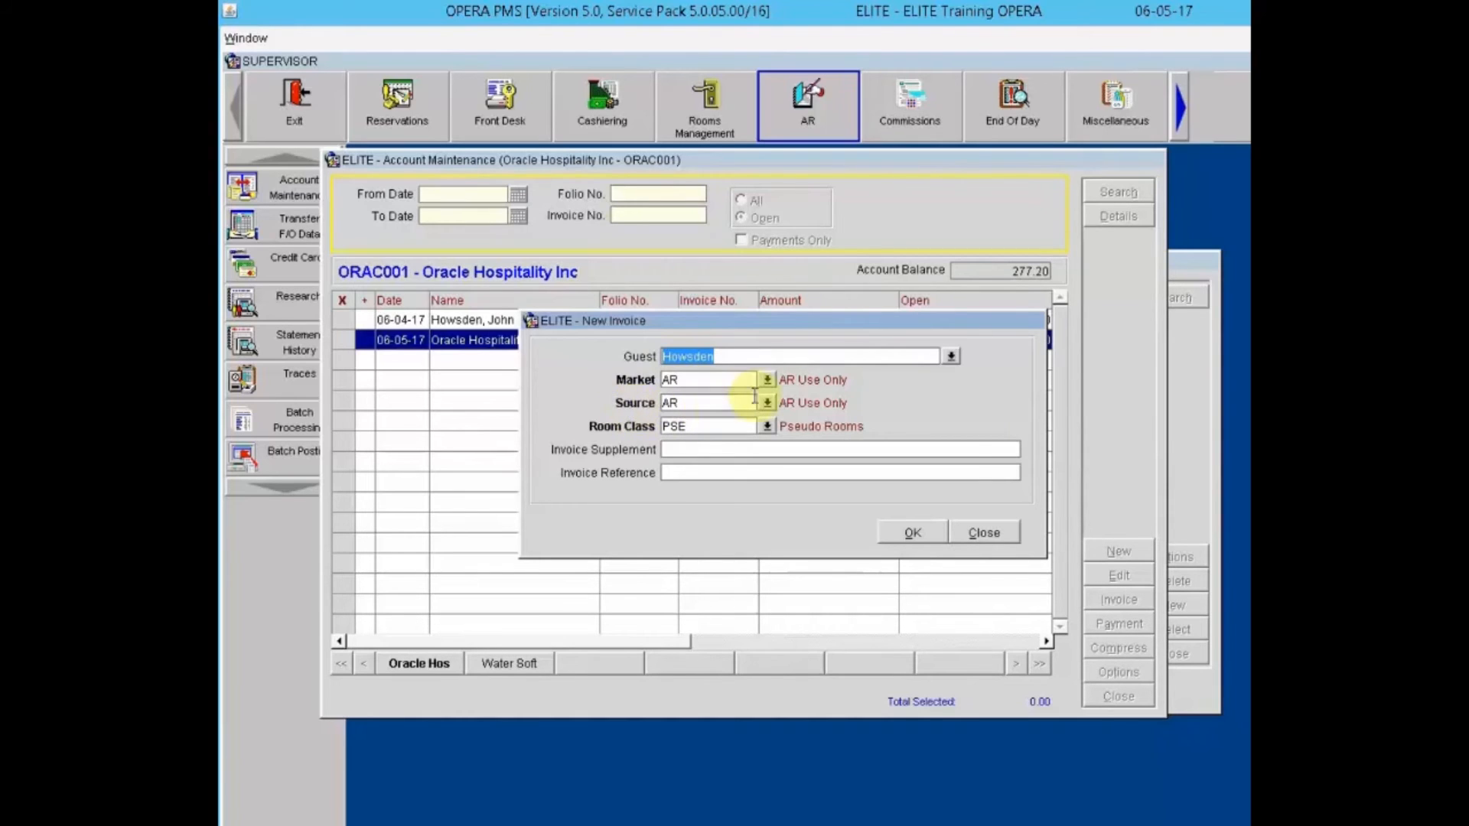
Step: Keep market code AR and enter a 'Parking Charges' supplement naming the guest
left_click(771, 380)
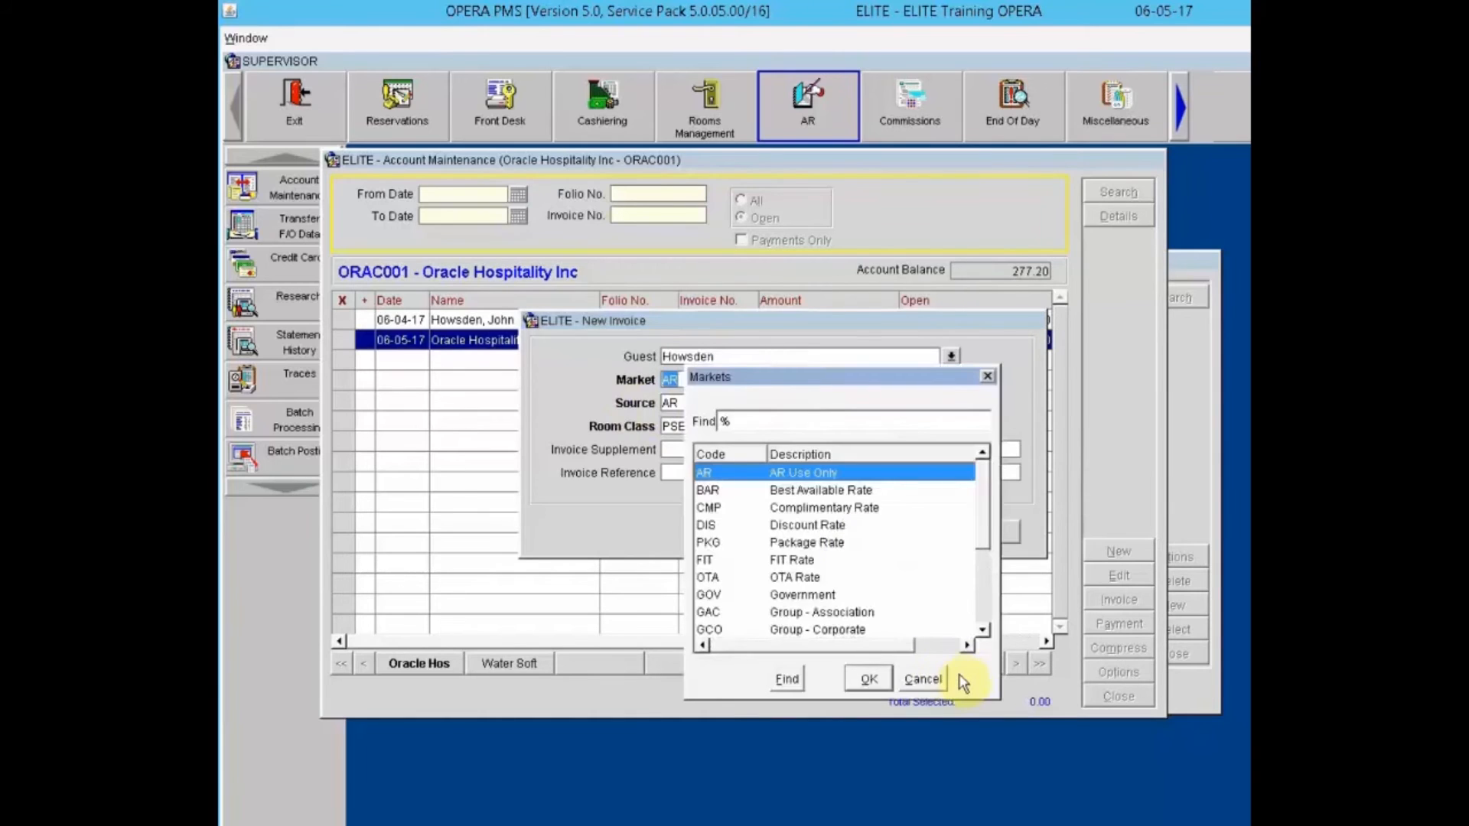
left_click(940, 678)
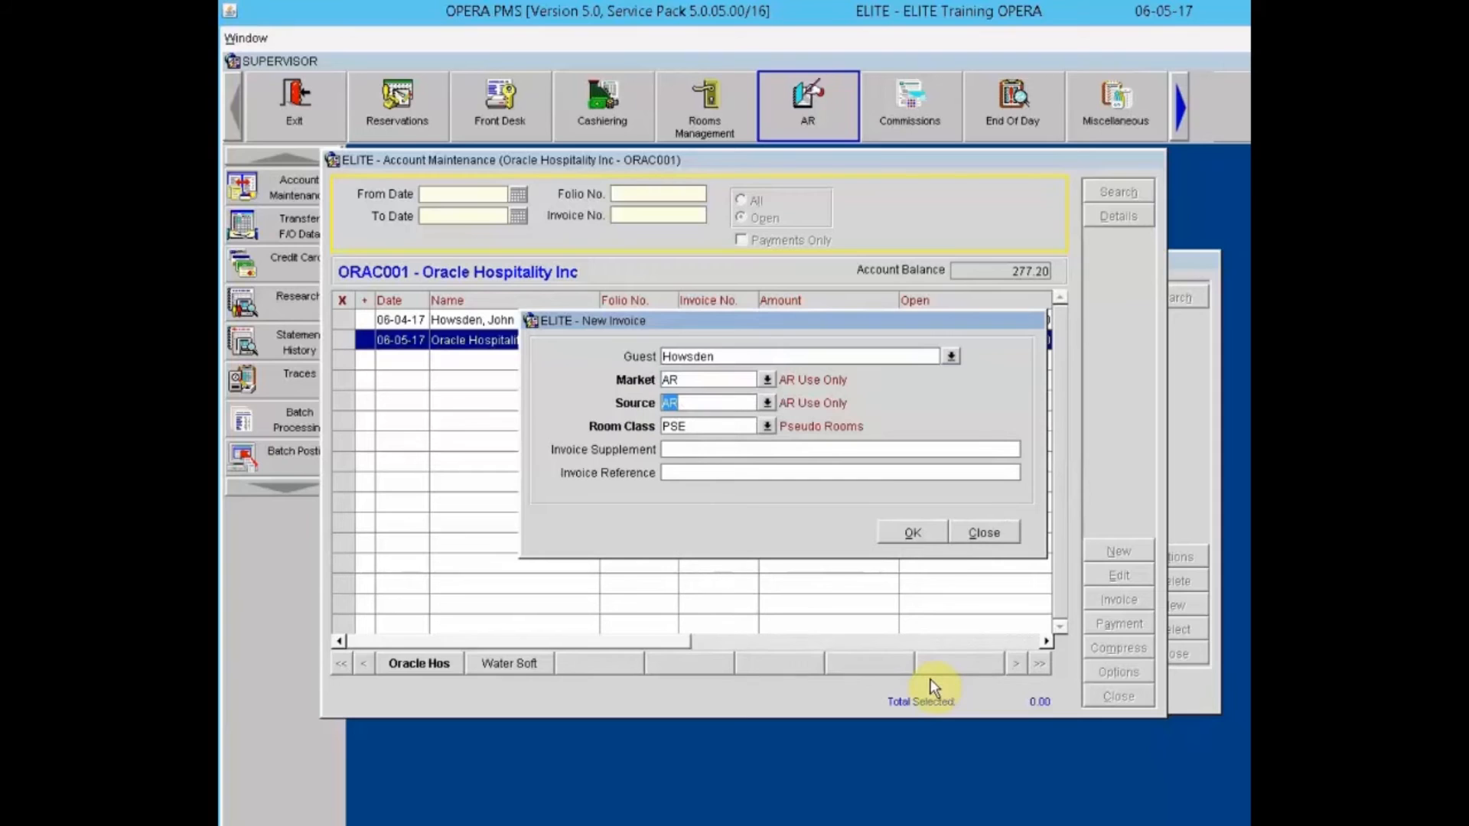
left_click(691, 448)
type("Parking")
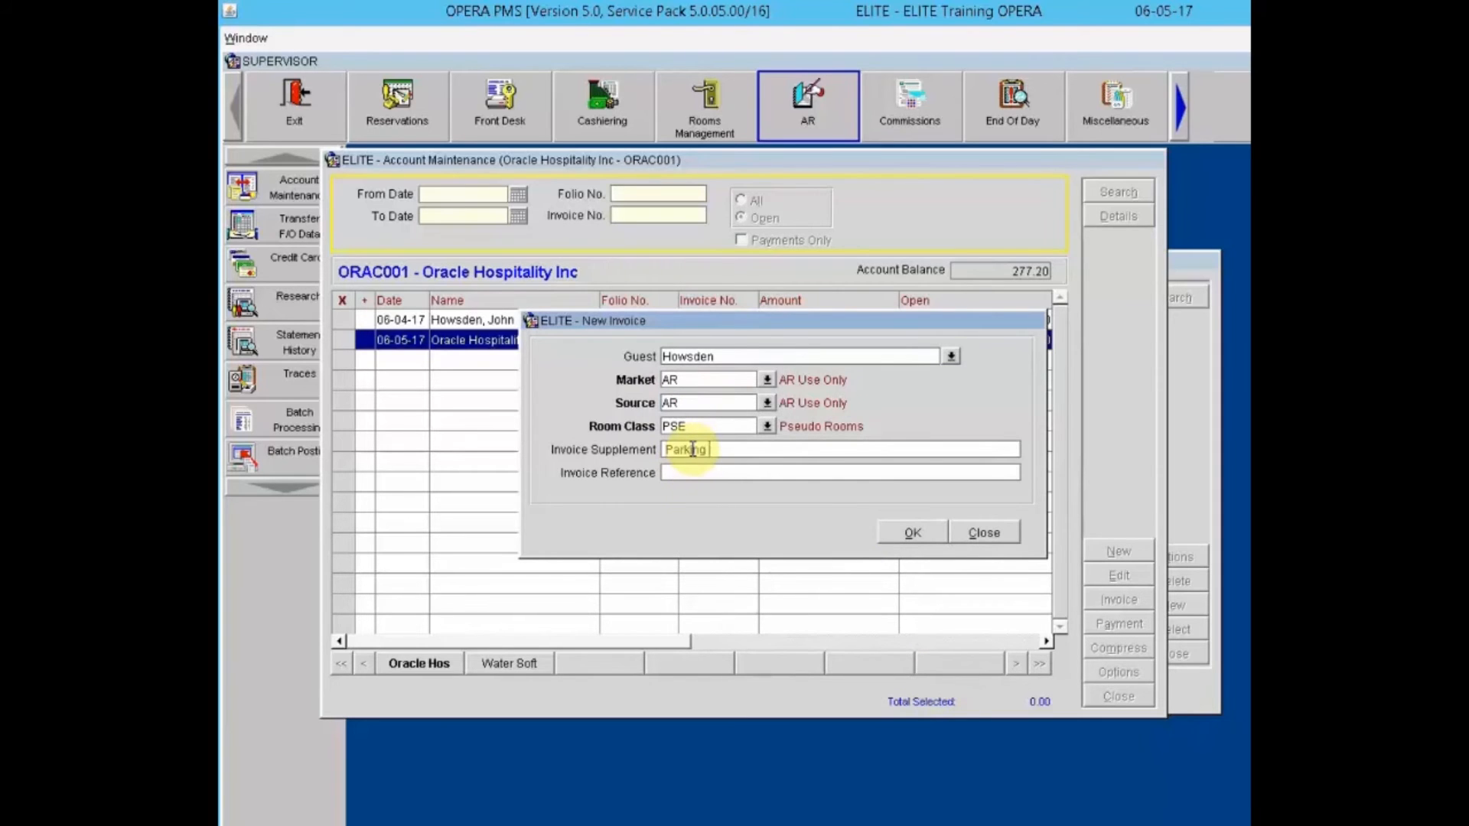
type(" Charges - Howsden")
type("Parking Charges - ")
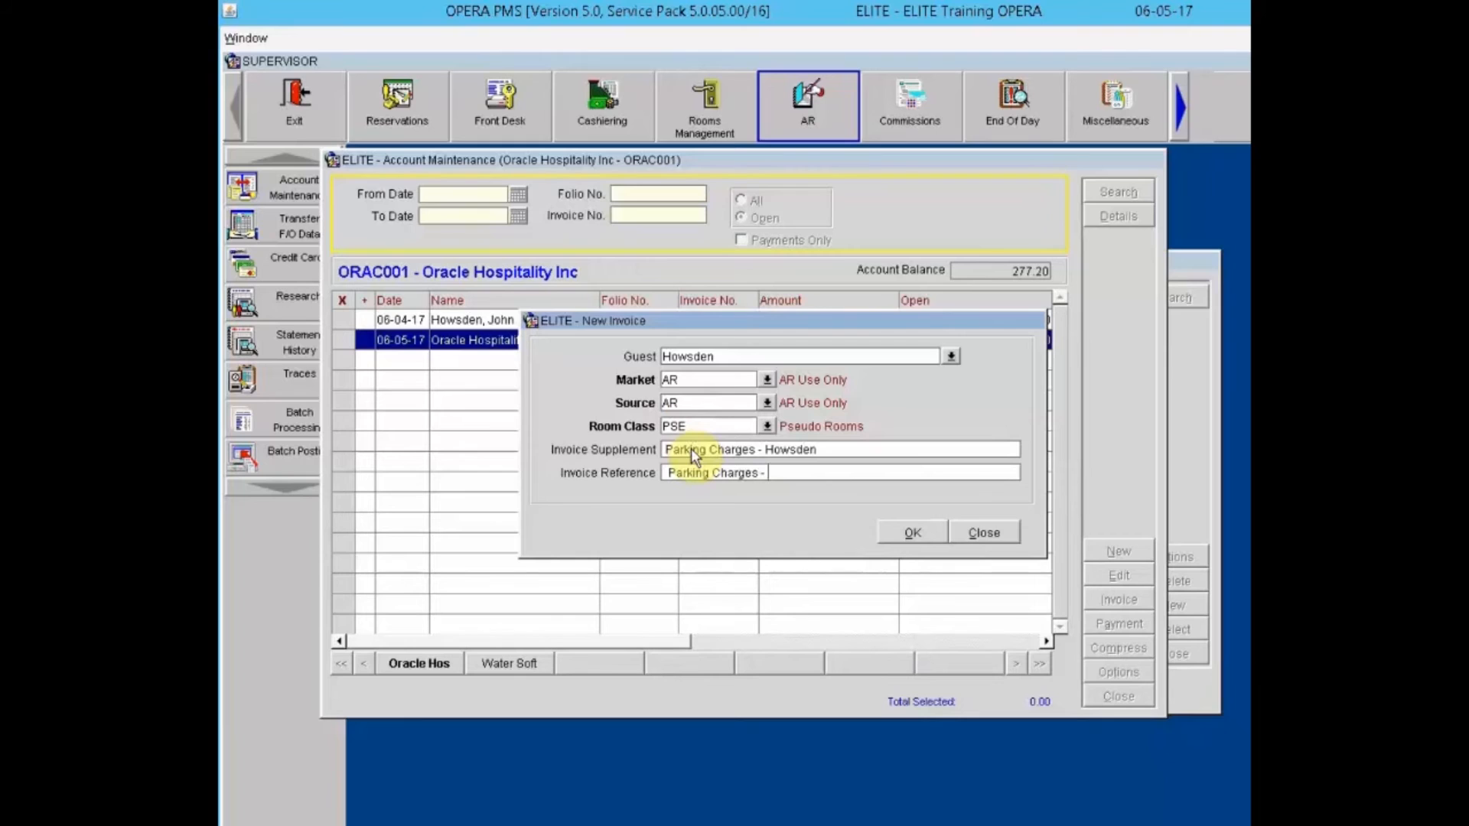
type("Howsden")
Step: Create the invoice and enter charge code 5015 Guest Self Parking for 20.00
left_click(907, 528)
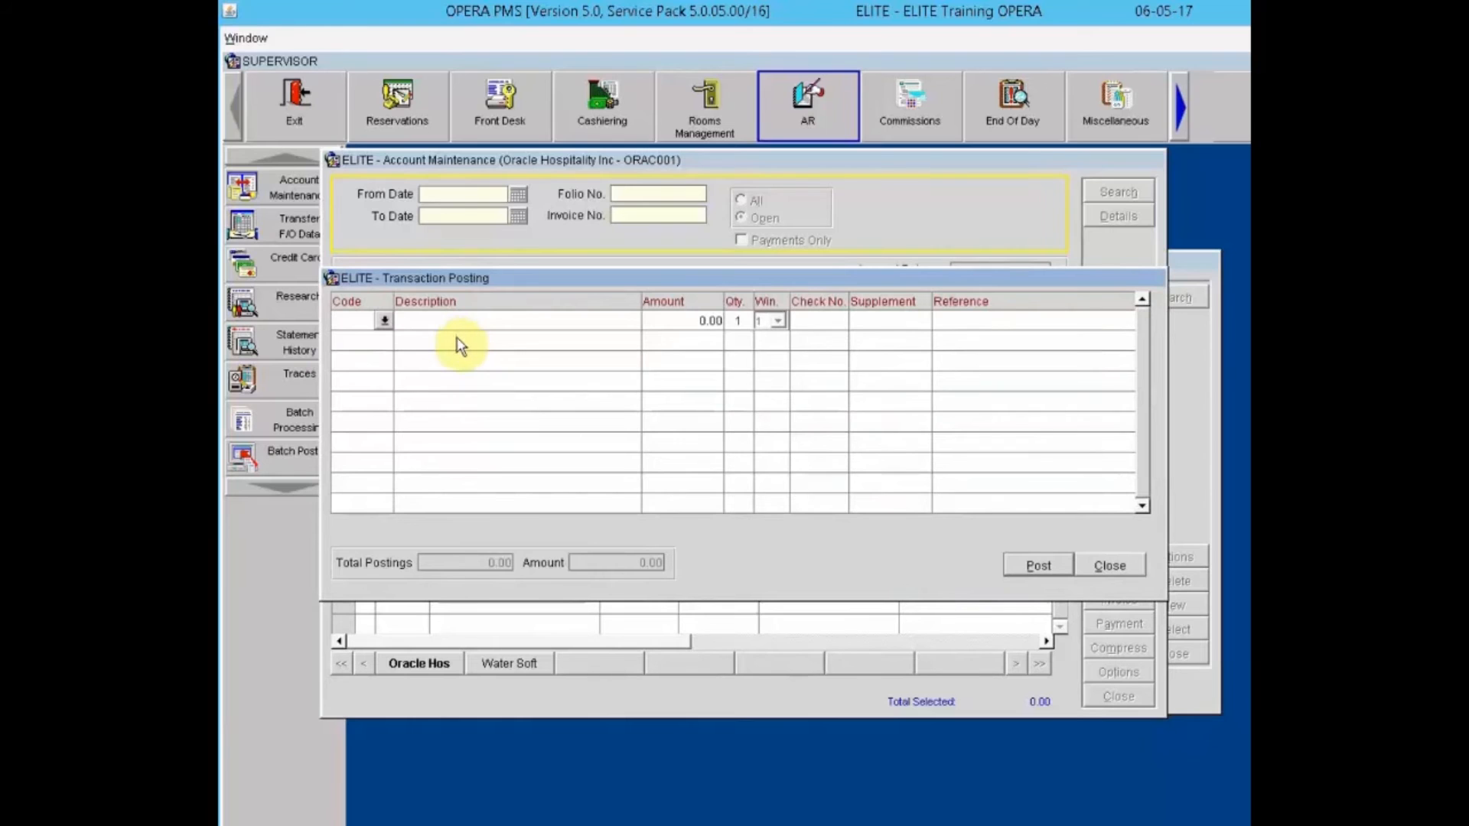
left_click(383, 321)
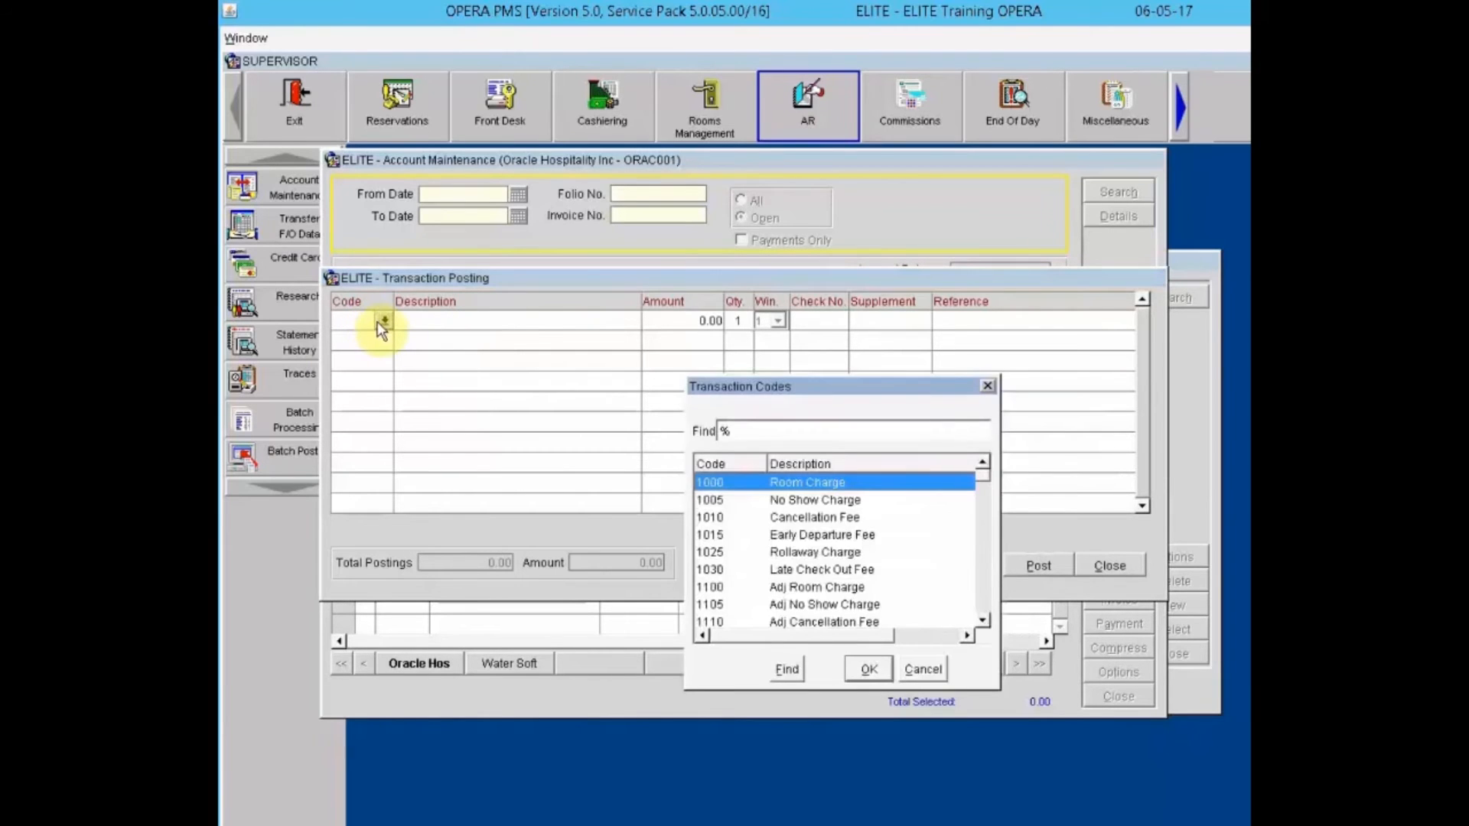
left_click(786, 427)
type("park")
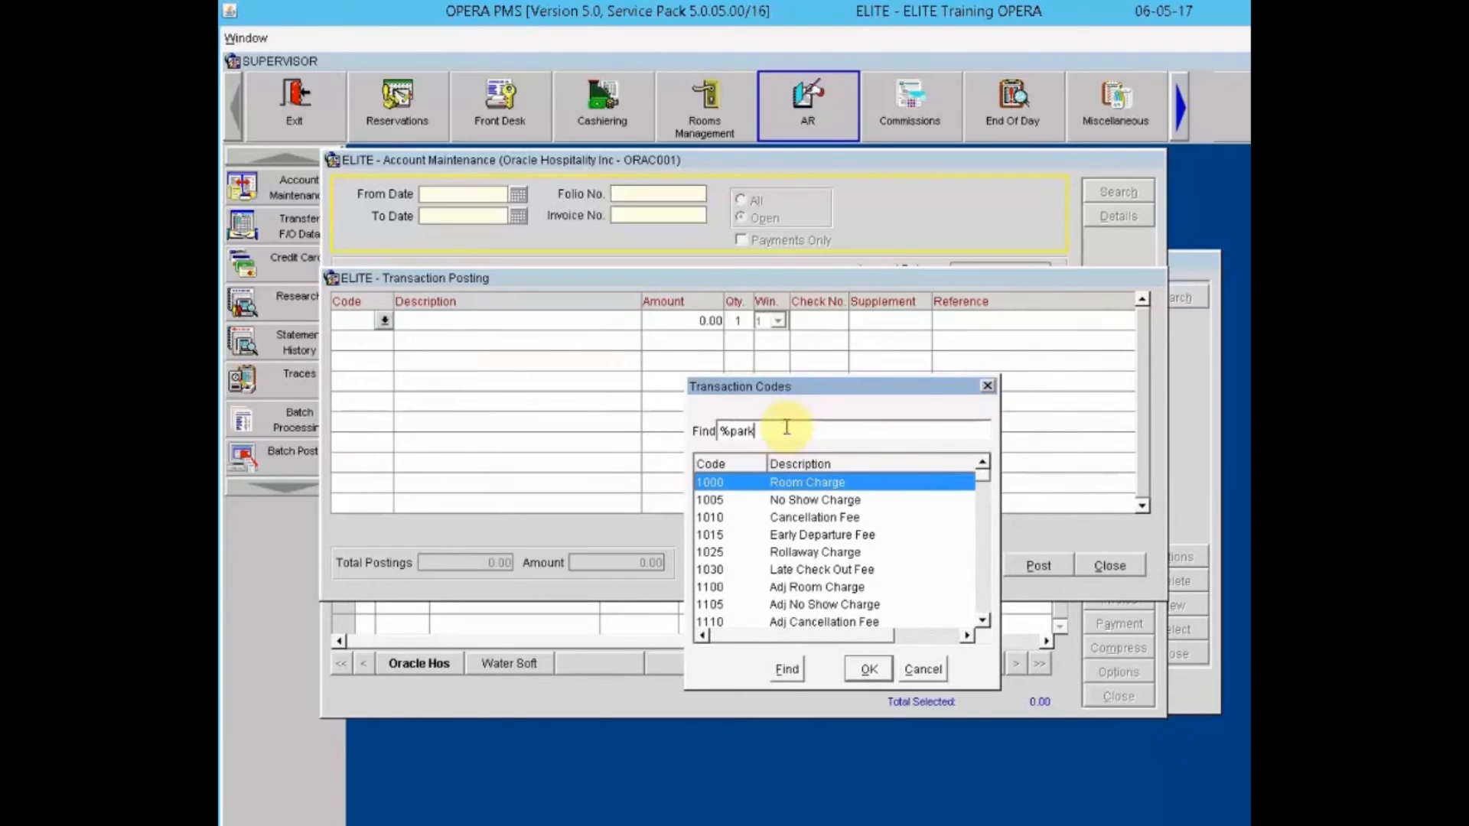
key("Return")
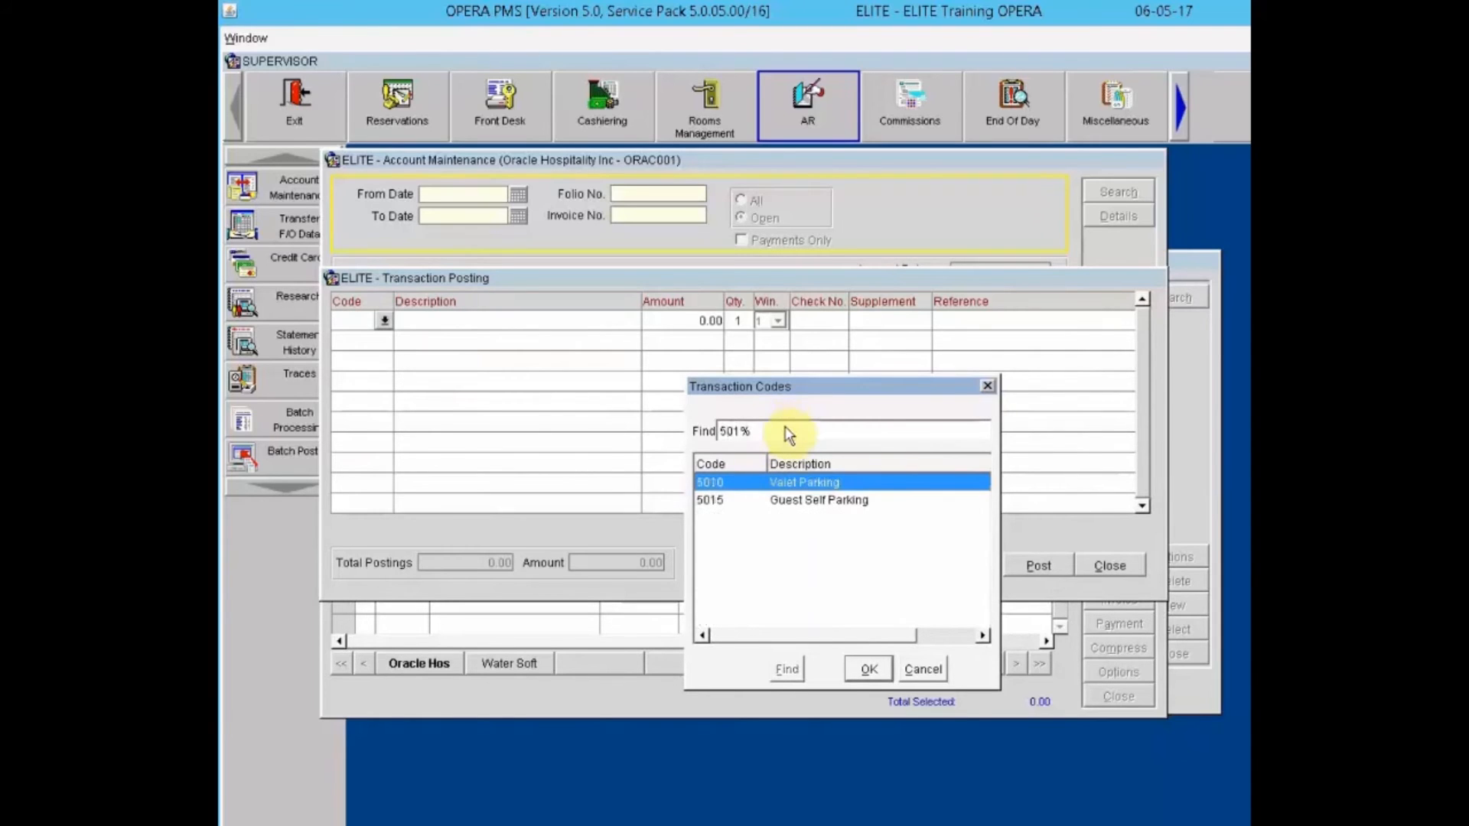
left_click(799, 499)
left_click(869, 668)
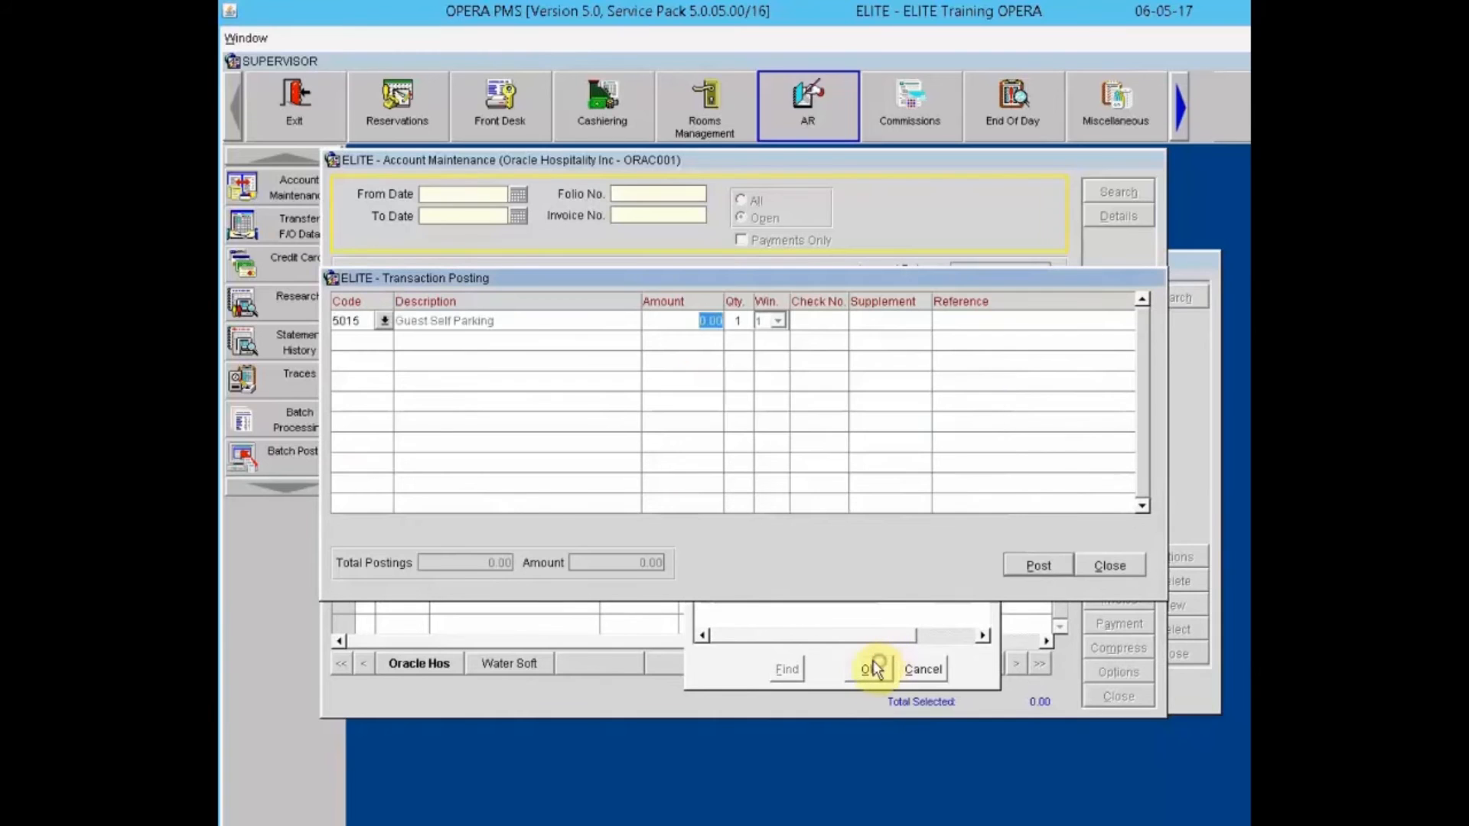
type("20.00")
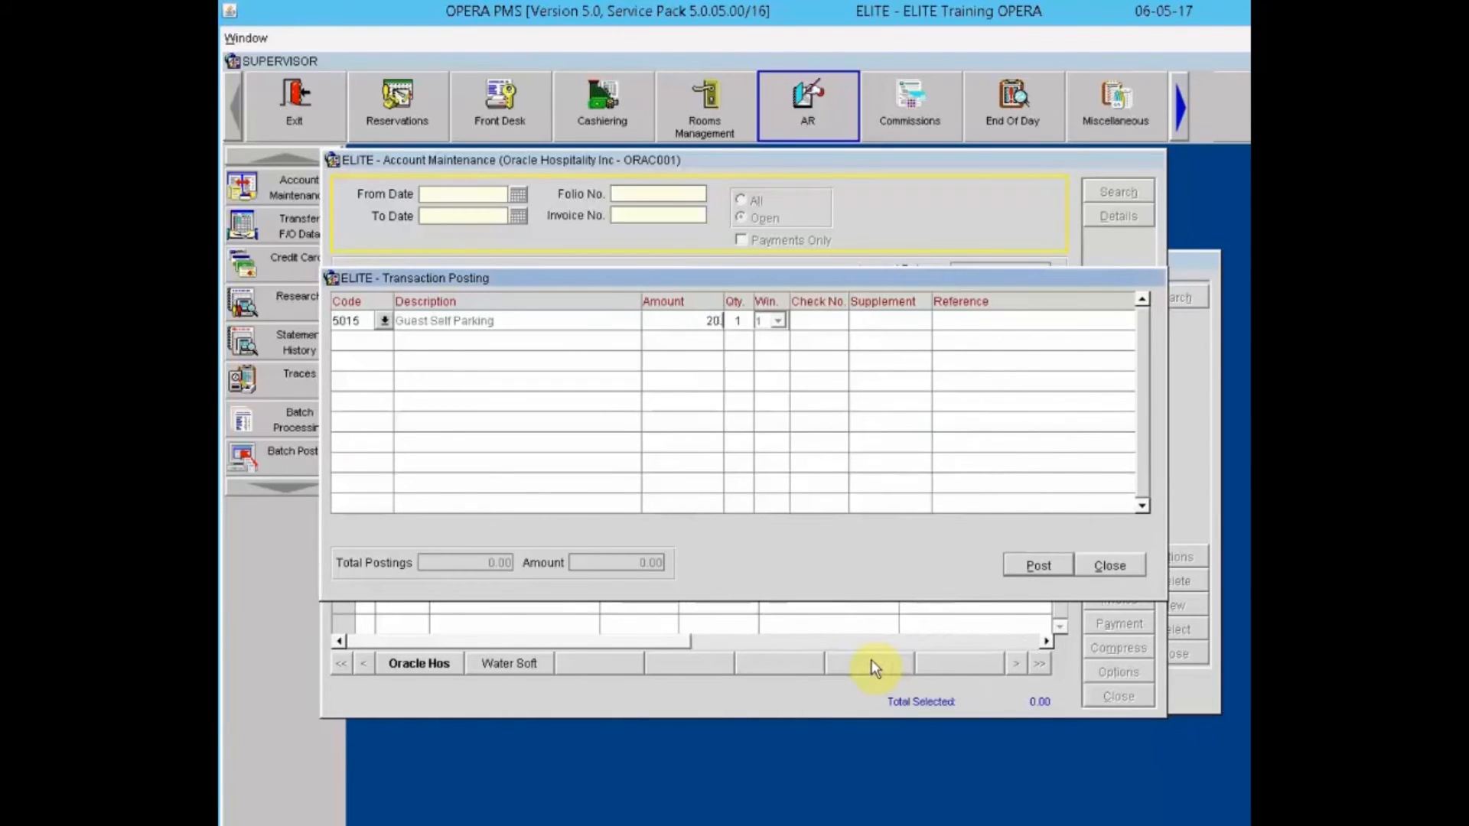
key("Tab")
key("Tab")
key("Tab")
key("Tab")
Step: Add supplement and reference 'Parking - 06/01/17', then post the charge and close
left_click(862, 322)
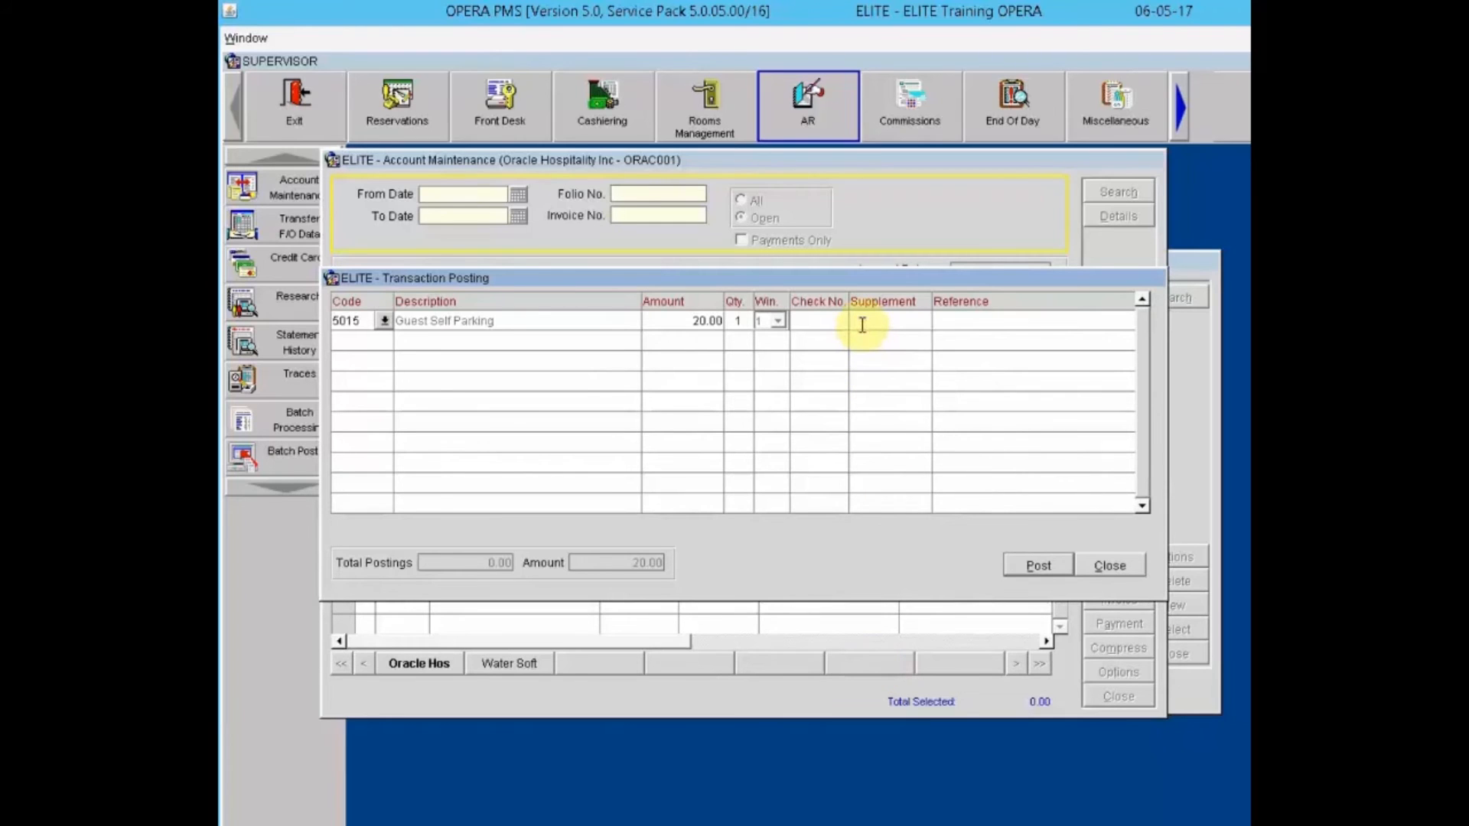
type("Pa")
type("rking - ")
type("06/")
type("01/")
type("17")
key("Tab")
type("Parking - 06/")
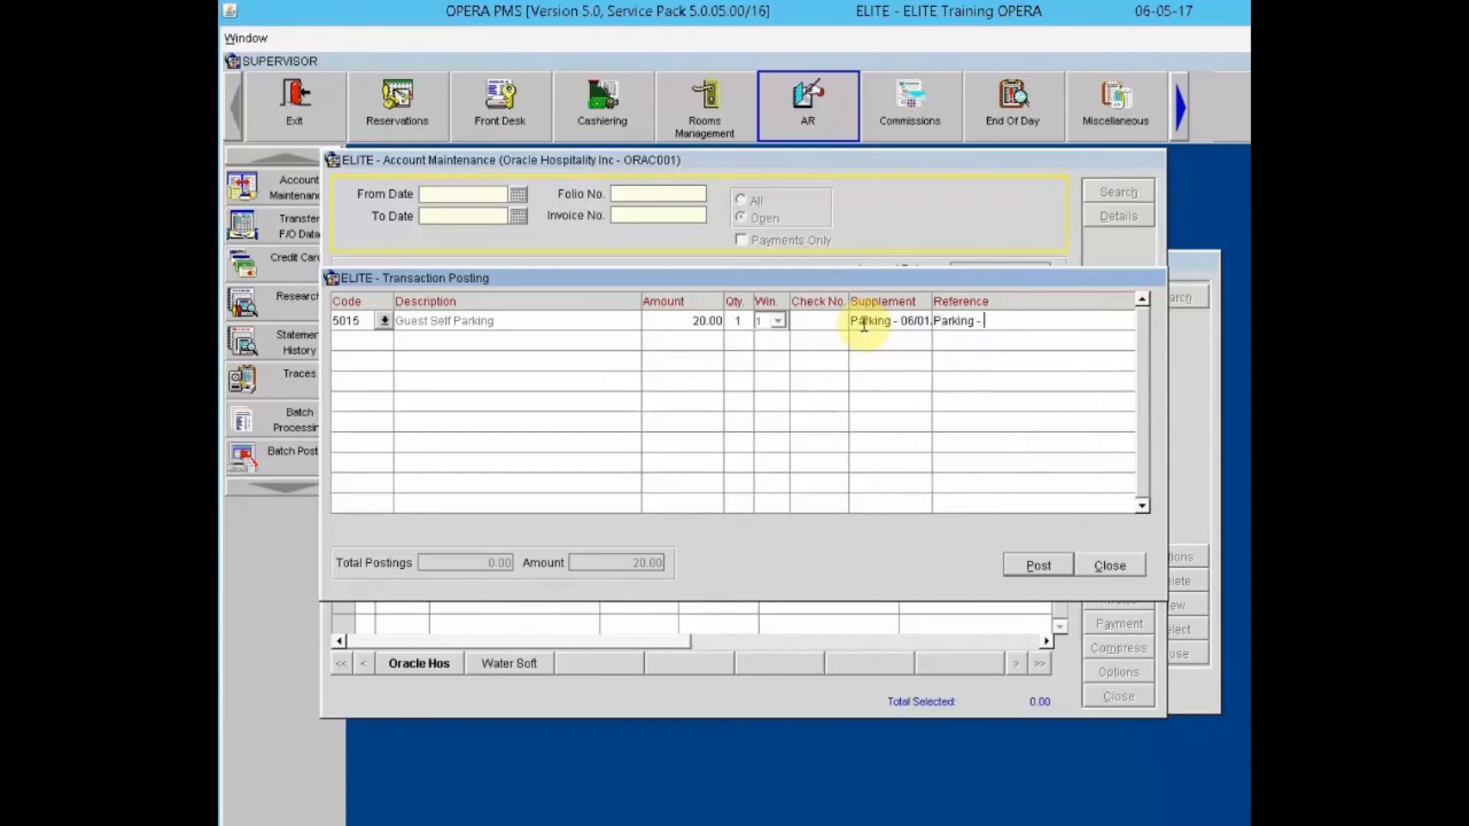
type("01/17")
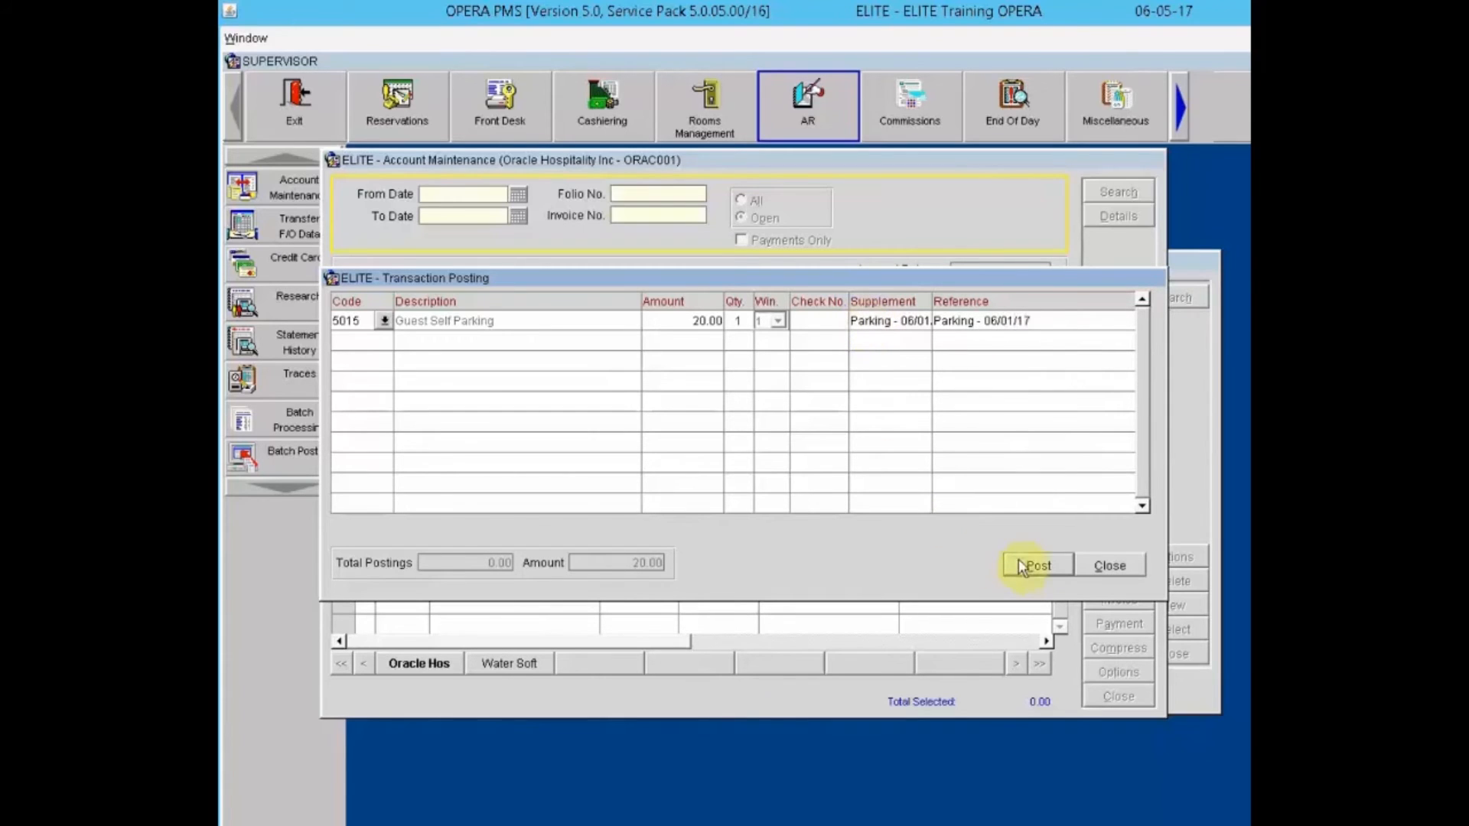
left_click(1037, 564)
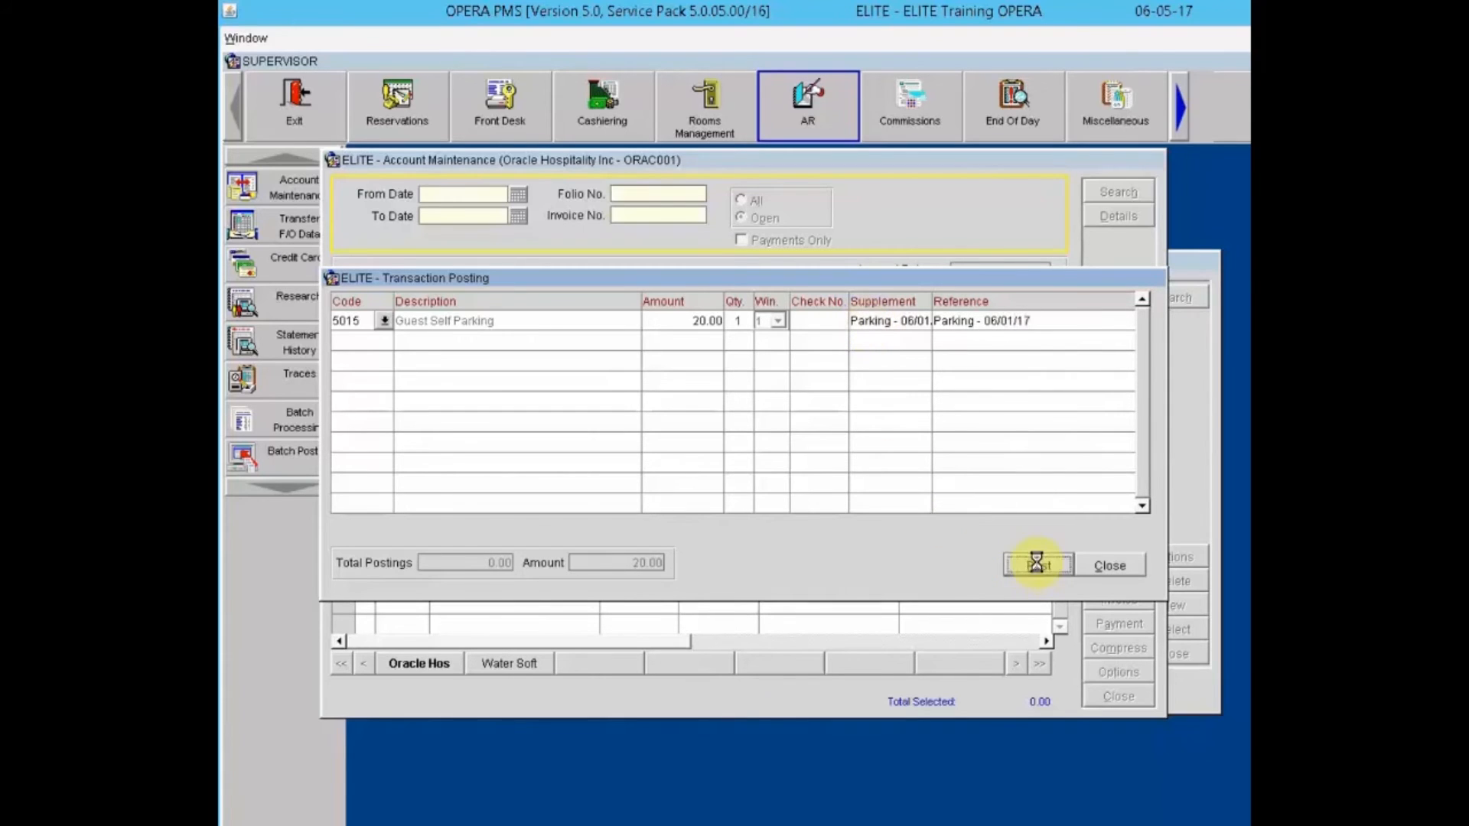
left_click(1124, 567)
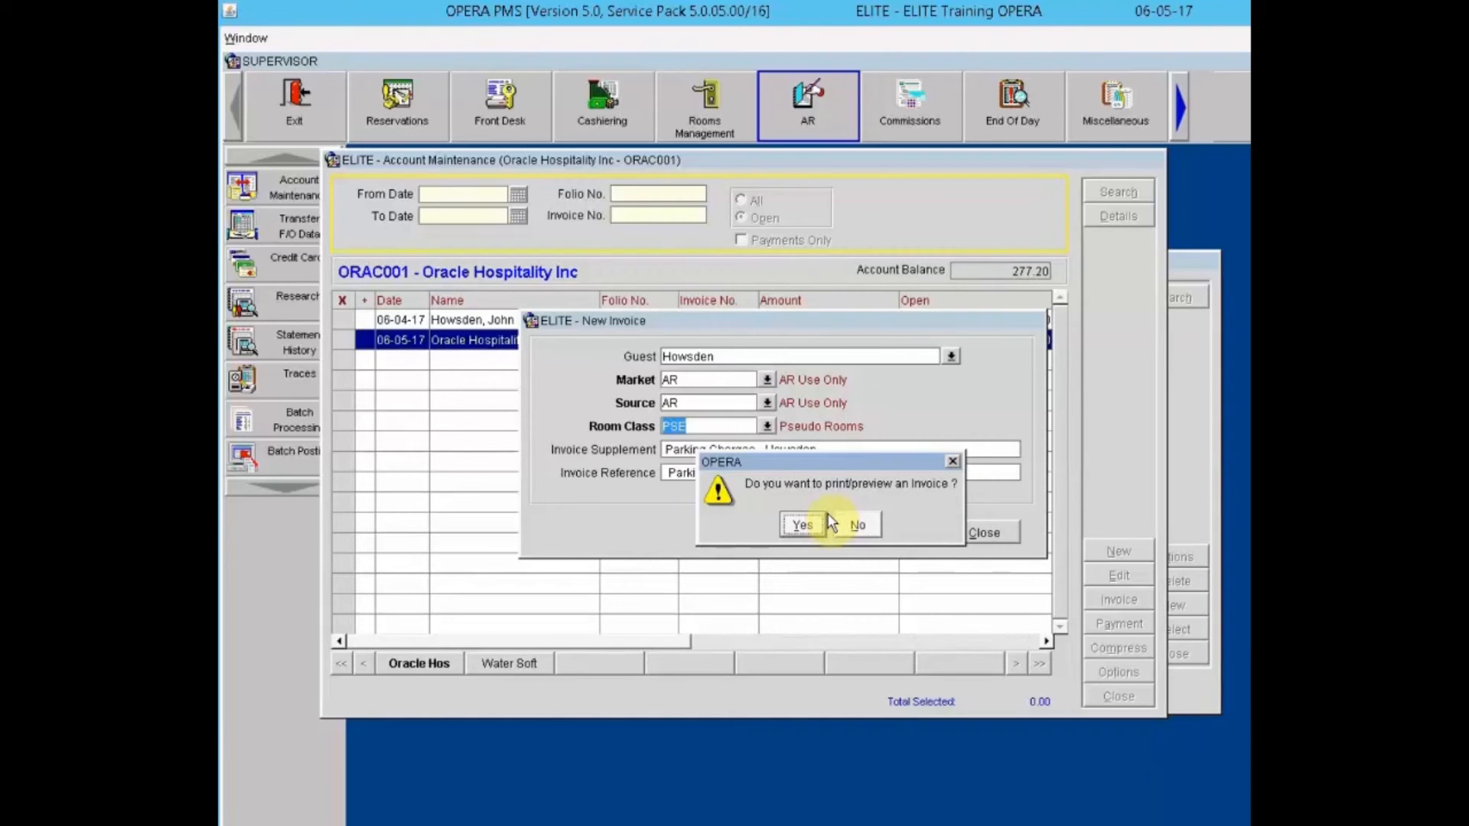
Step: Tag invoices 7 and 8 dated 06-05-17 for a 21.10 selected total
left_click(860, 523)
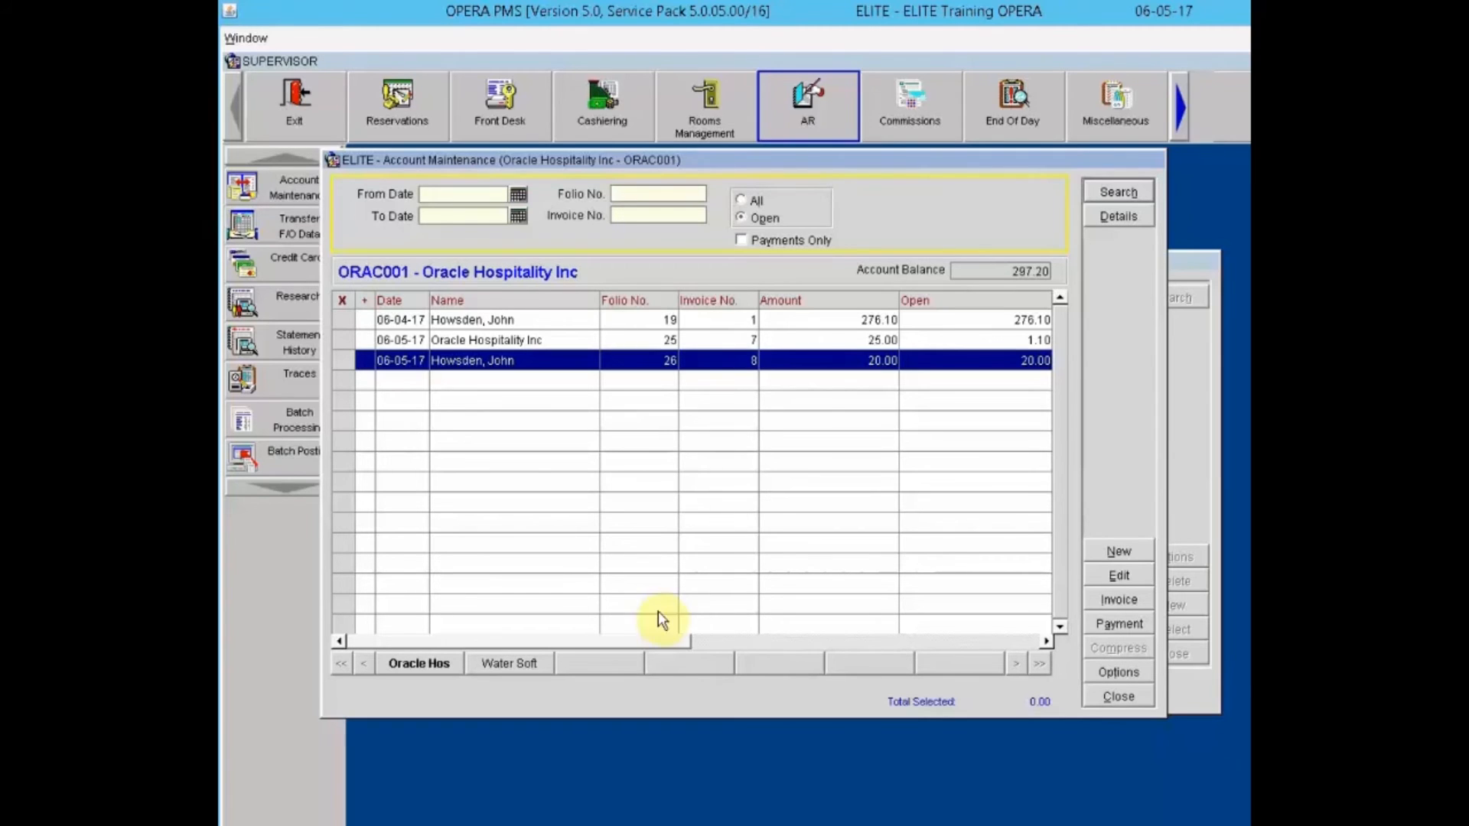
left_click(344, 339)
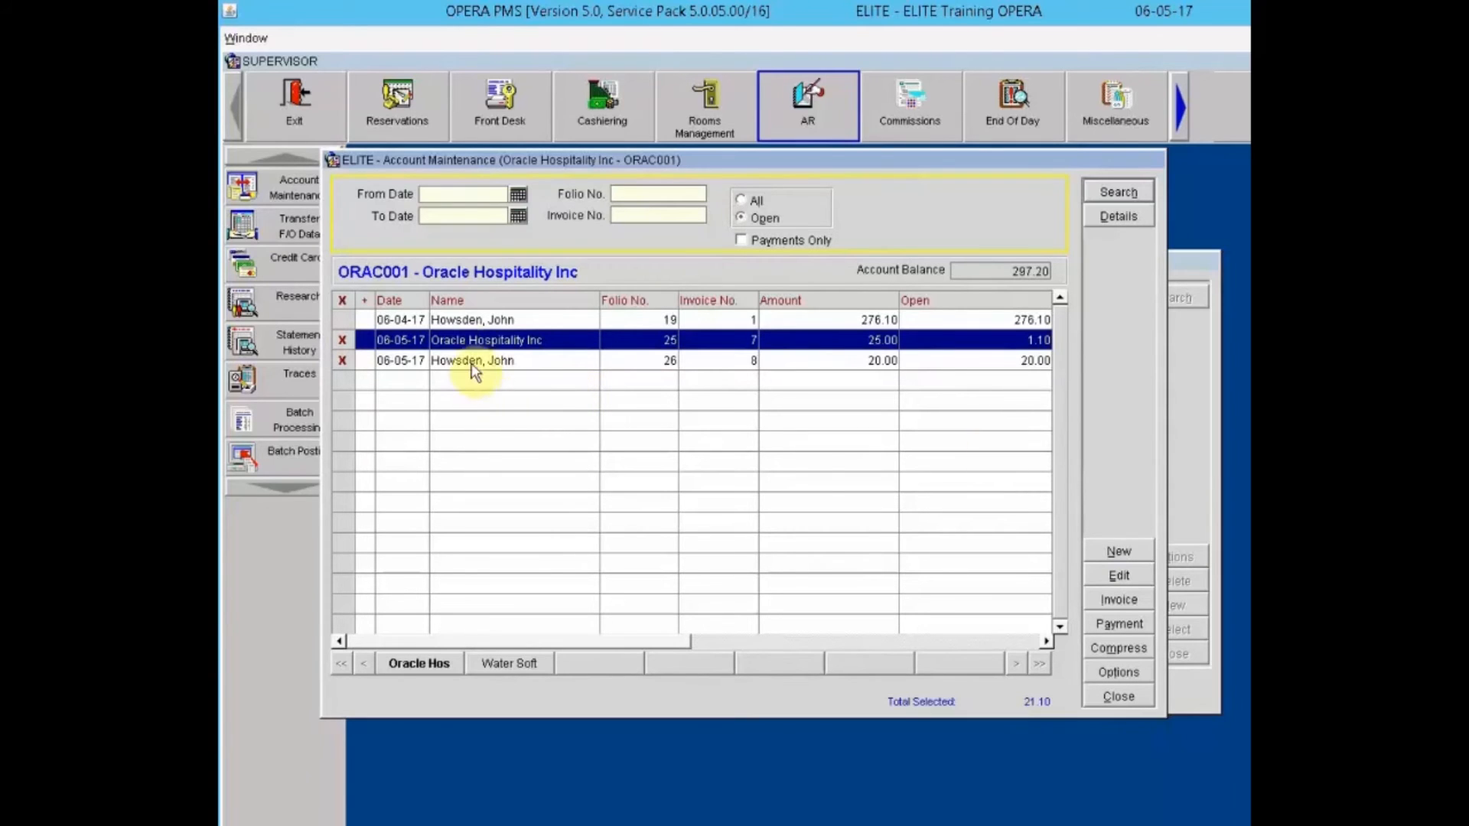
Step: Untag invoices 7 and 8, then review the ORAC001 account setup and 297.20 aging balance
left_click(342, 339)
left_click(340, 362)
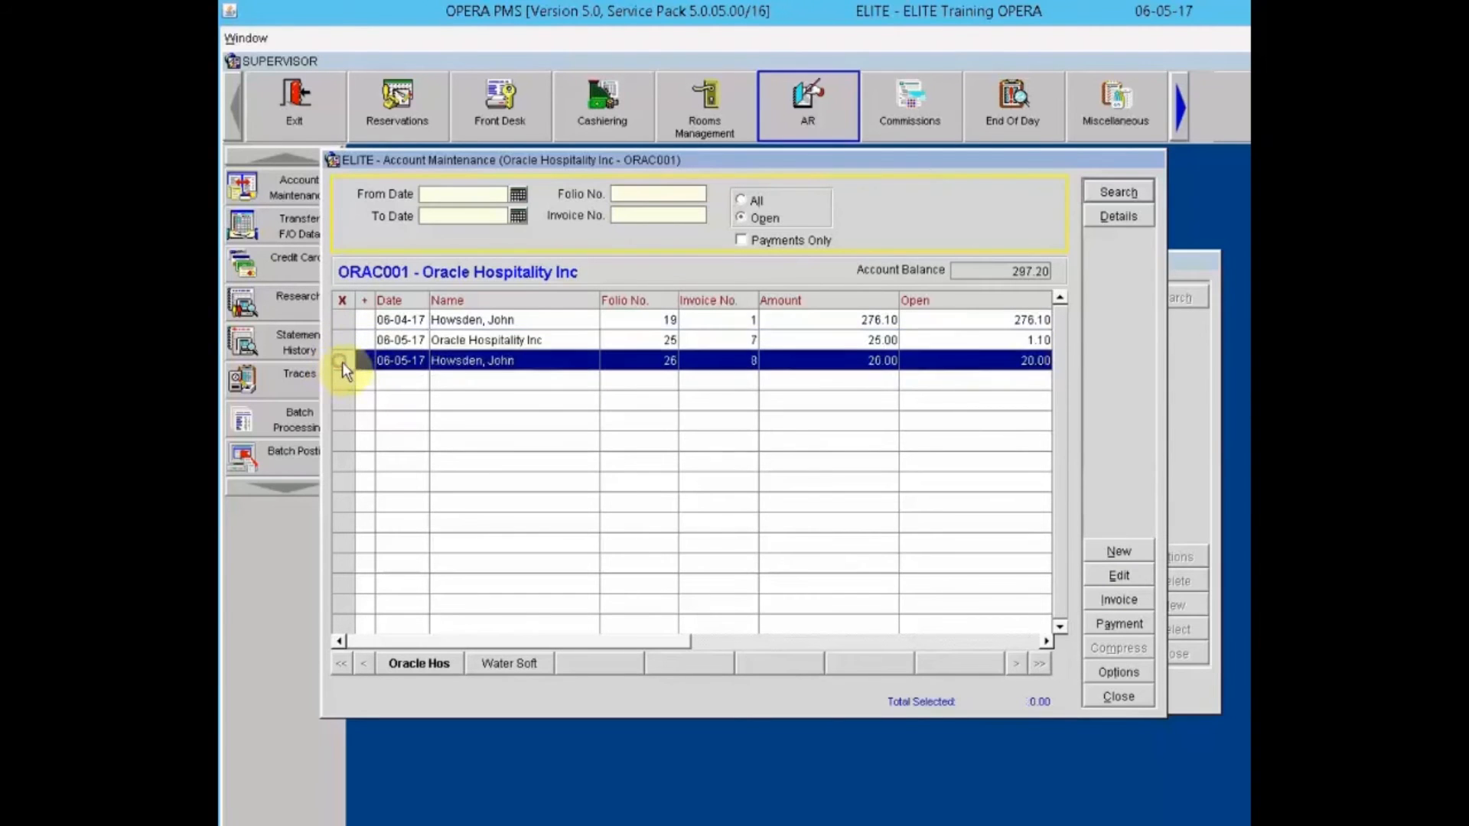
left_click(1132, 672)
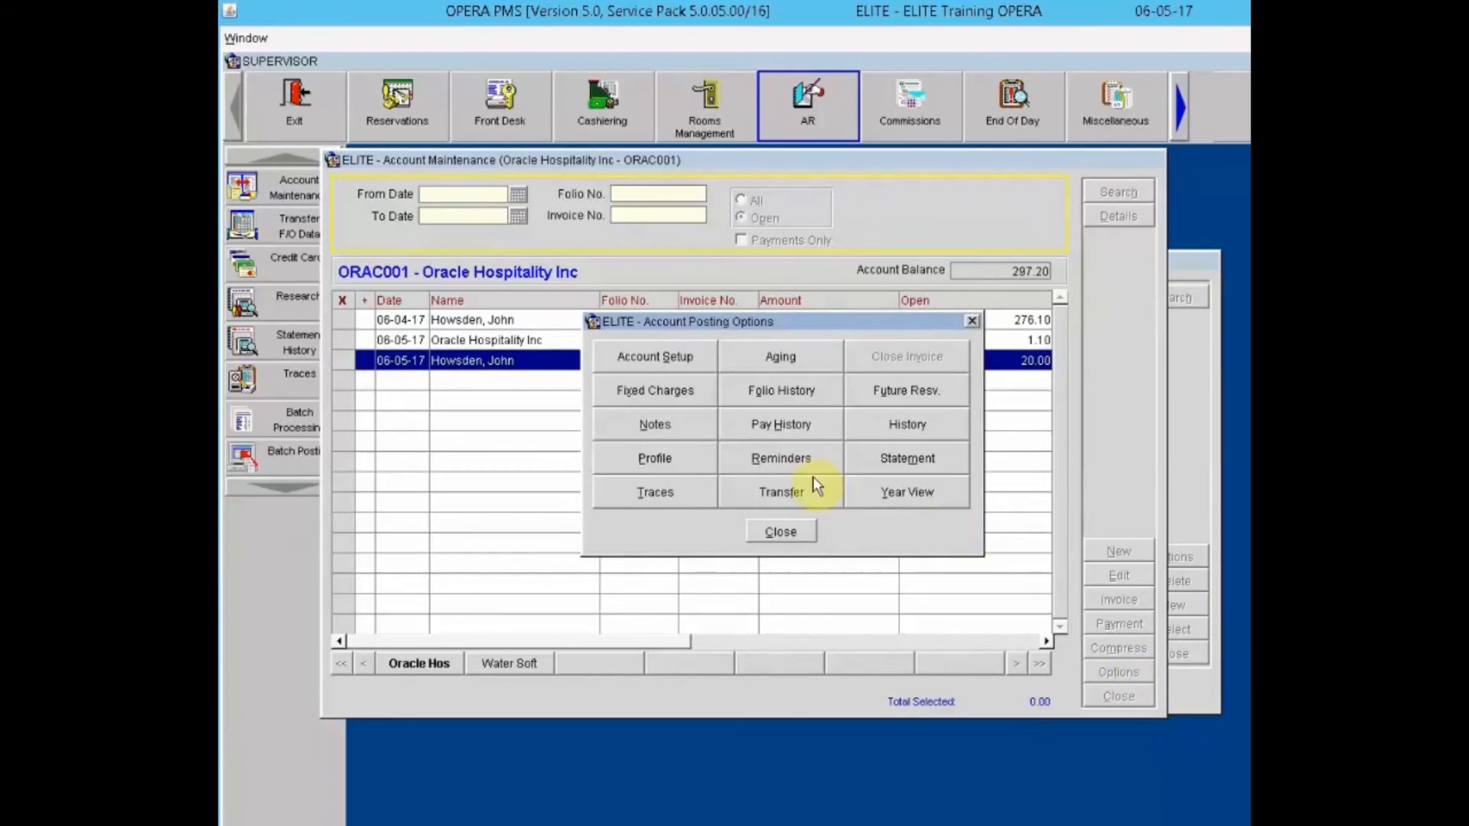
left_click(664, 368)
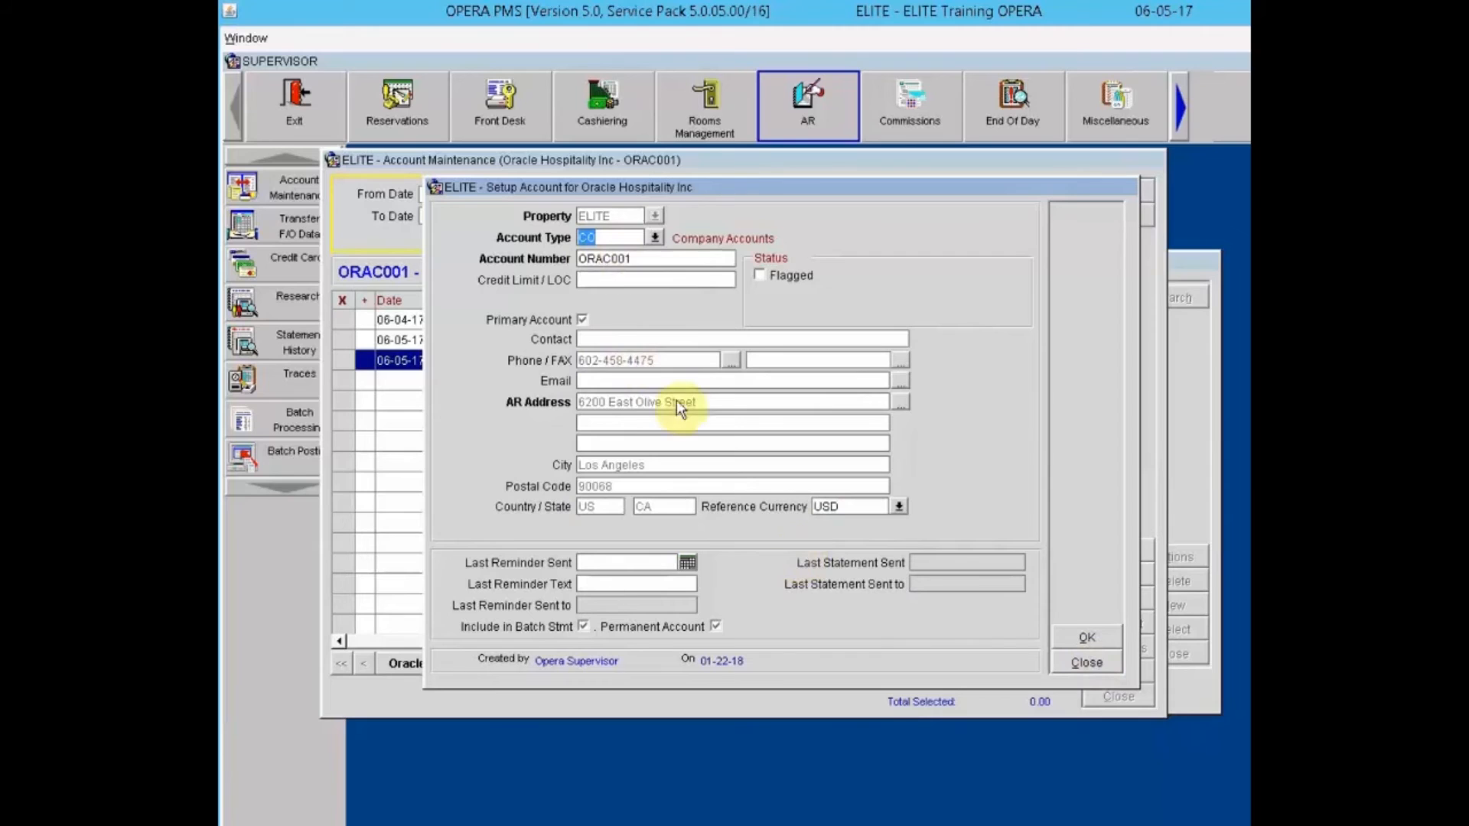
left_click(643, 340)
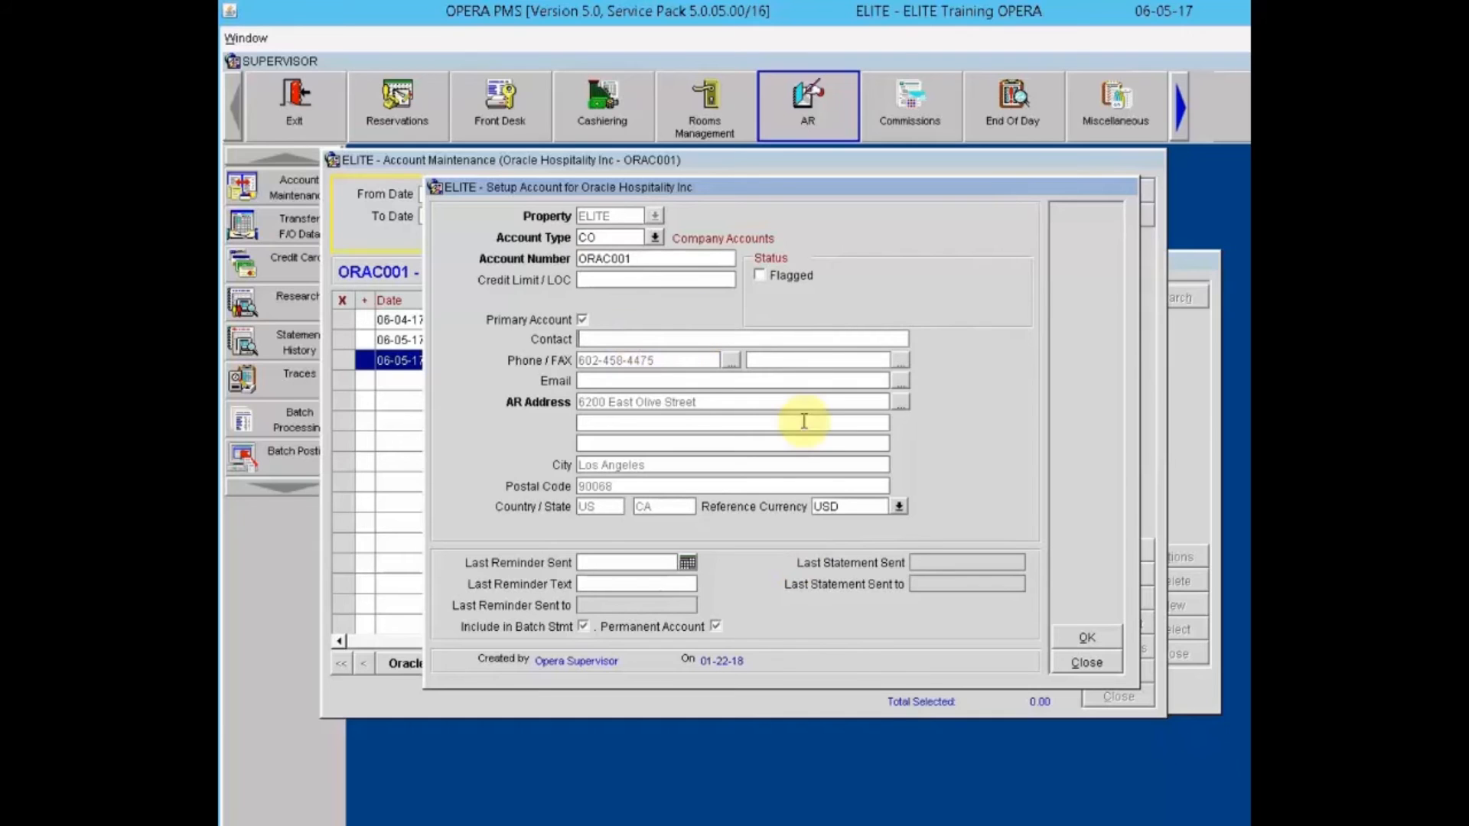
left_click(1088, 639)
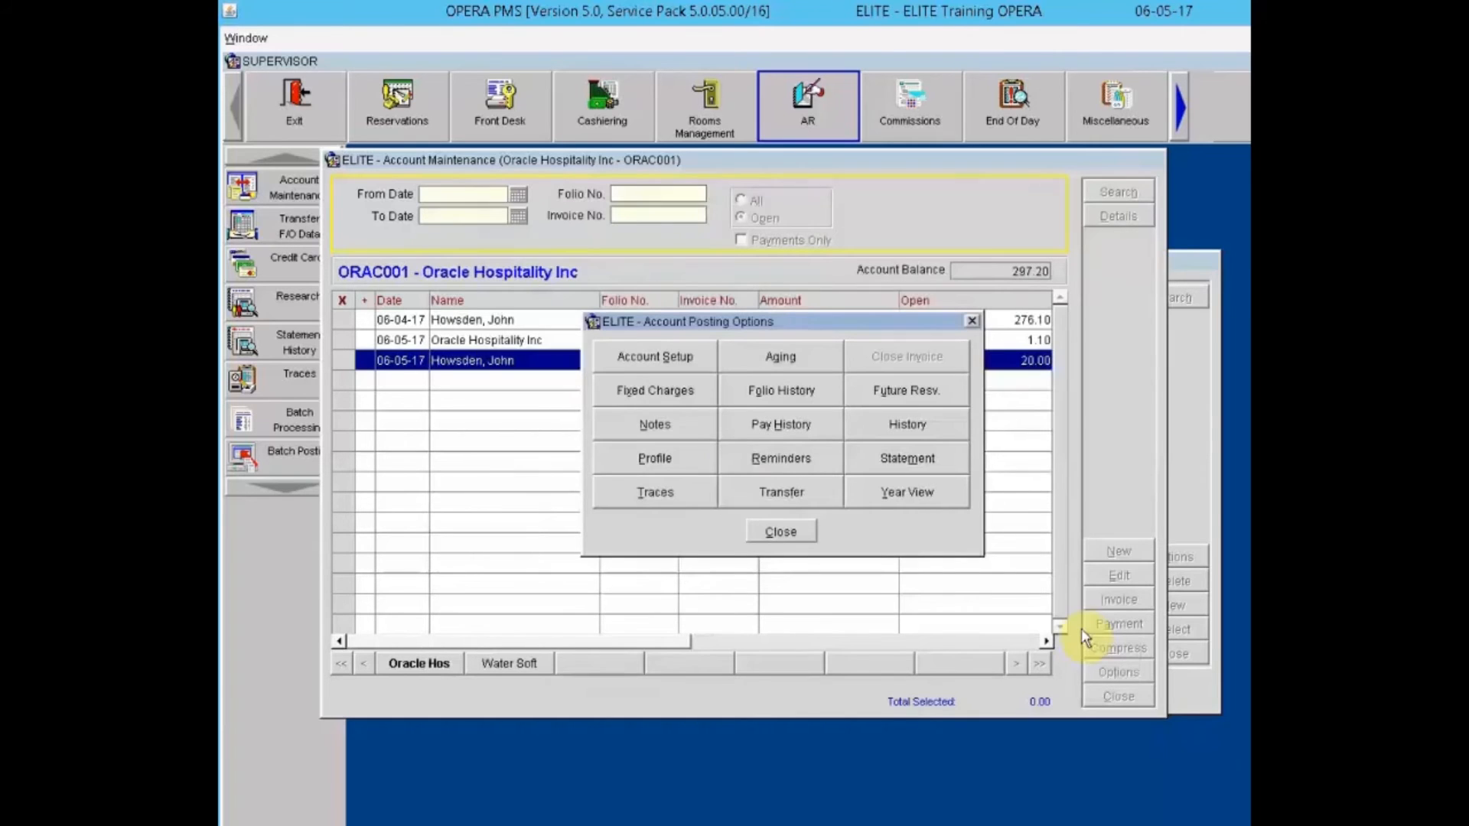
left_click(768, 364)
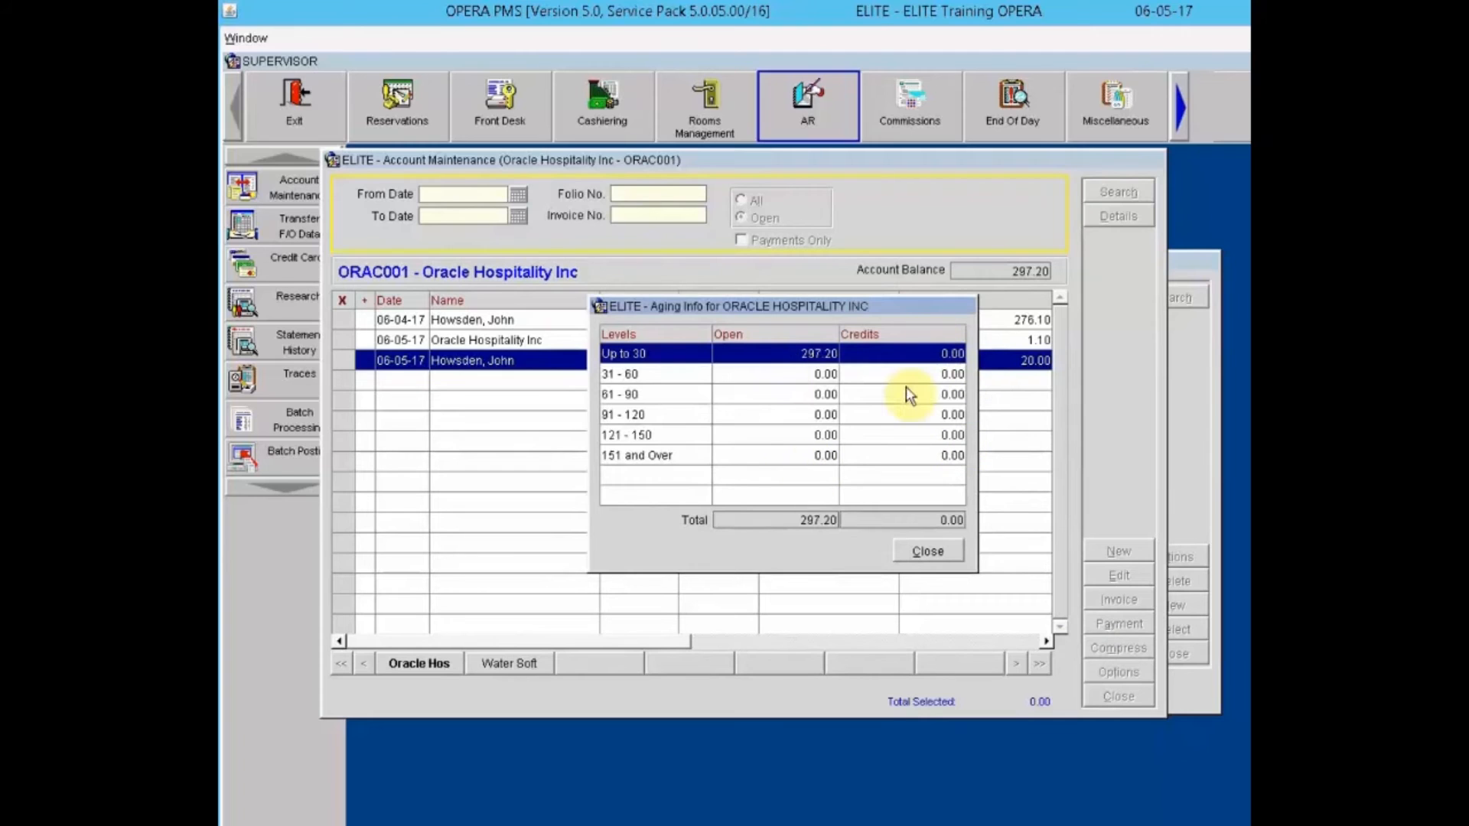
left_click(929, 551)
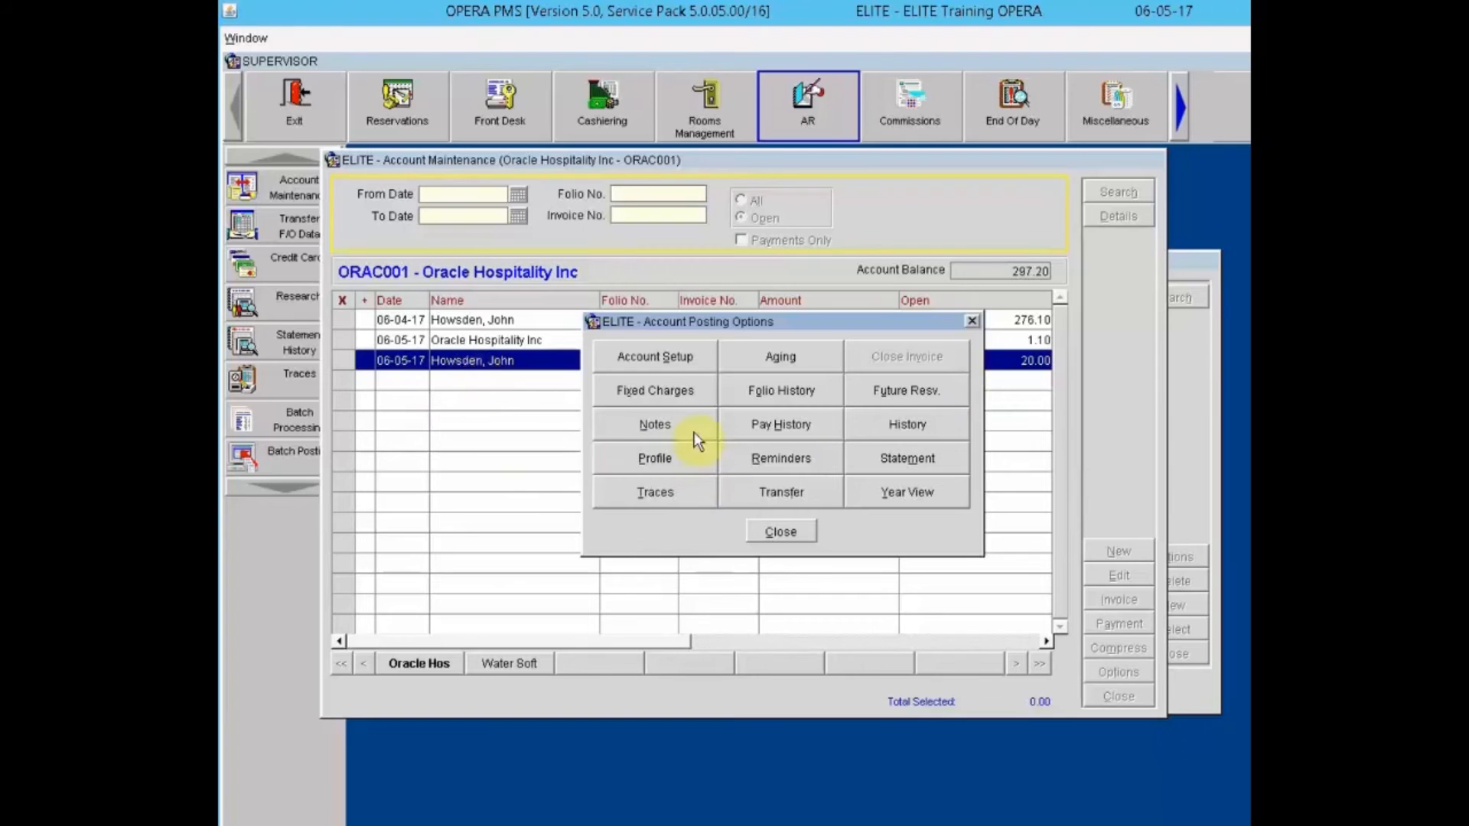
left_click(656, 388)
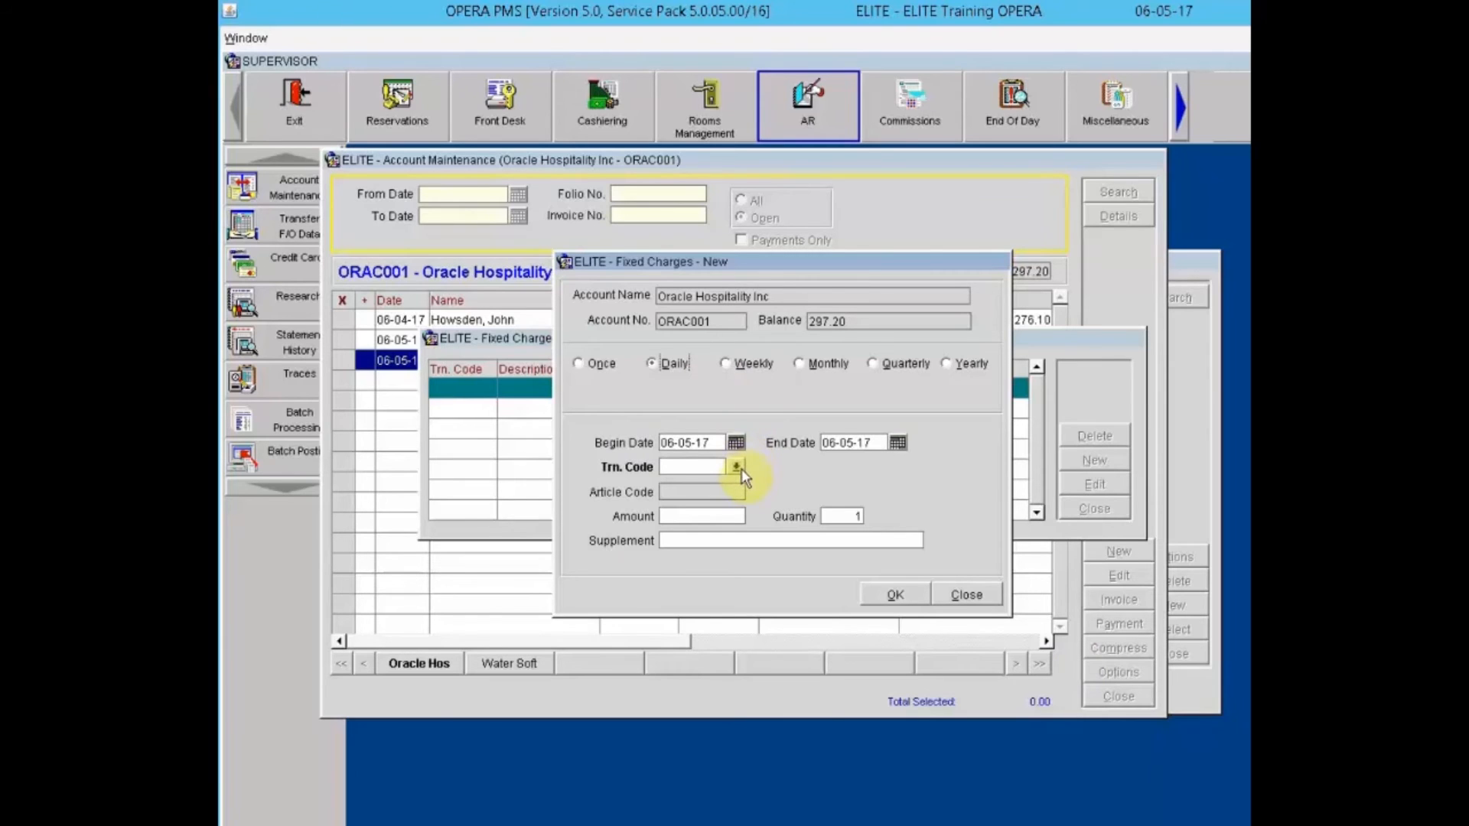
left_click(969, 596)
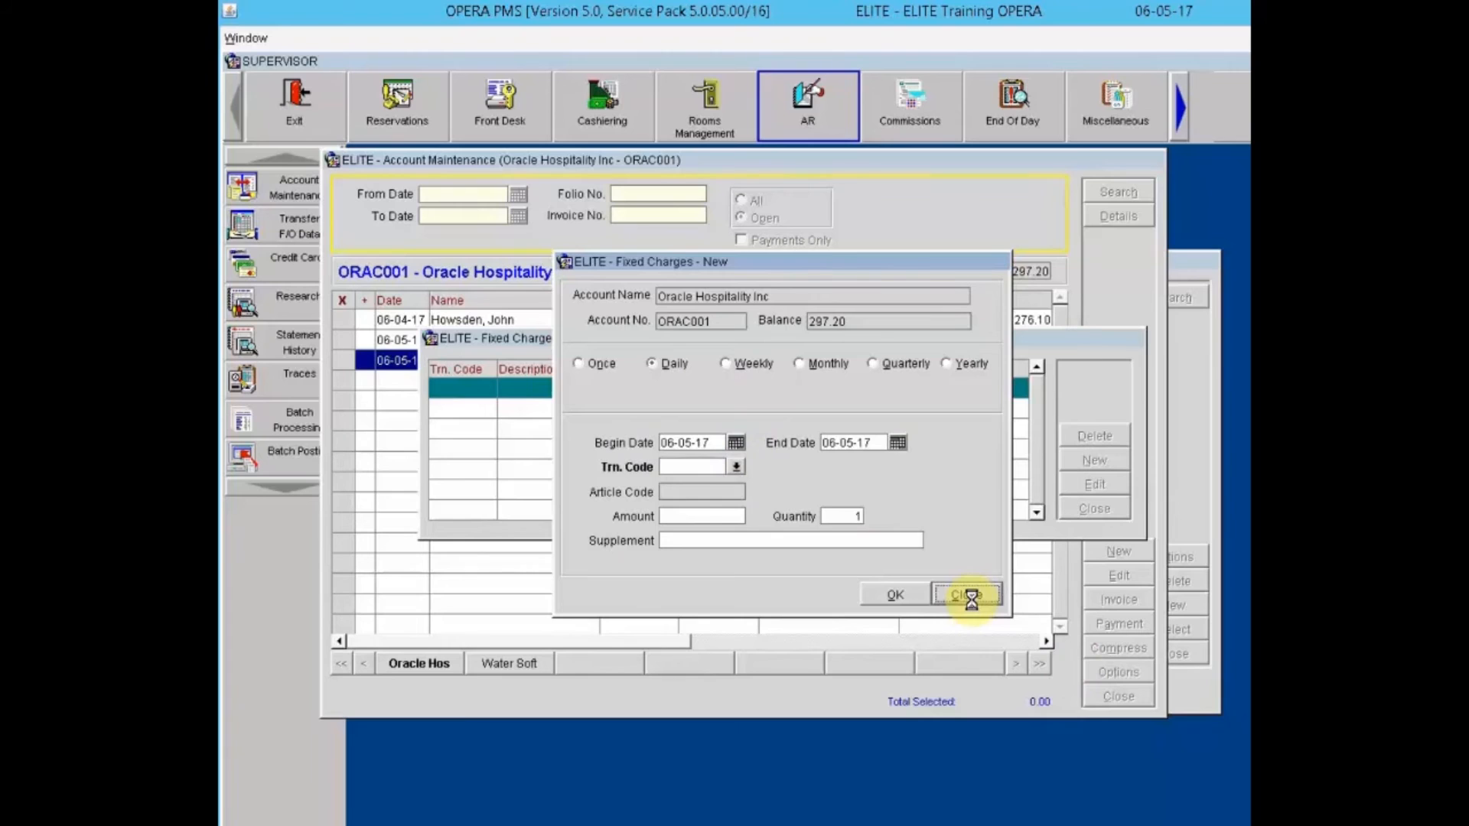
left_click(1097, 509)
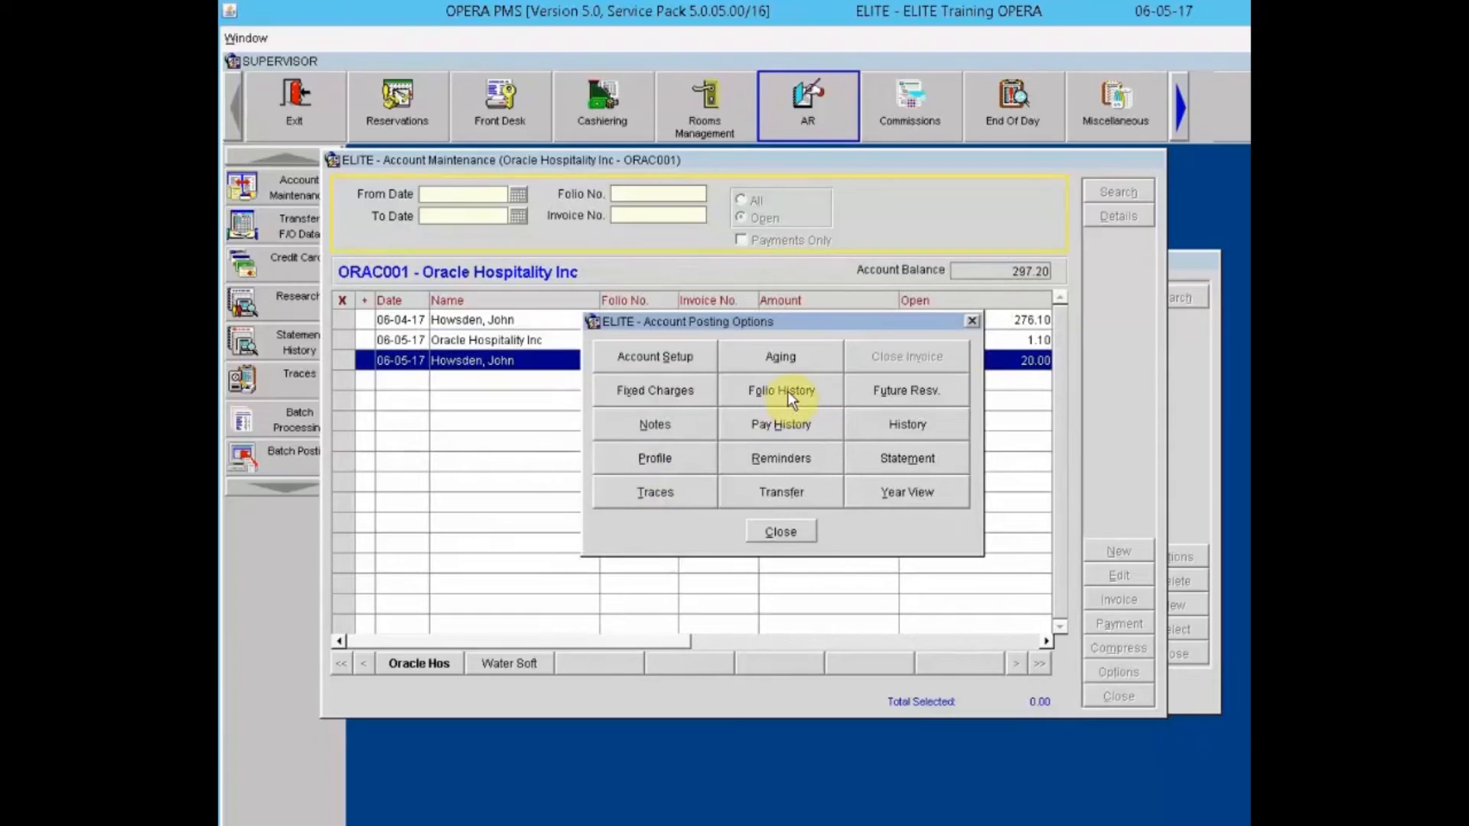
left_click(787, 392)
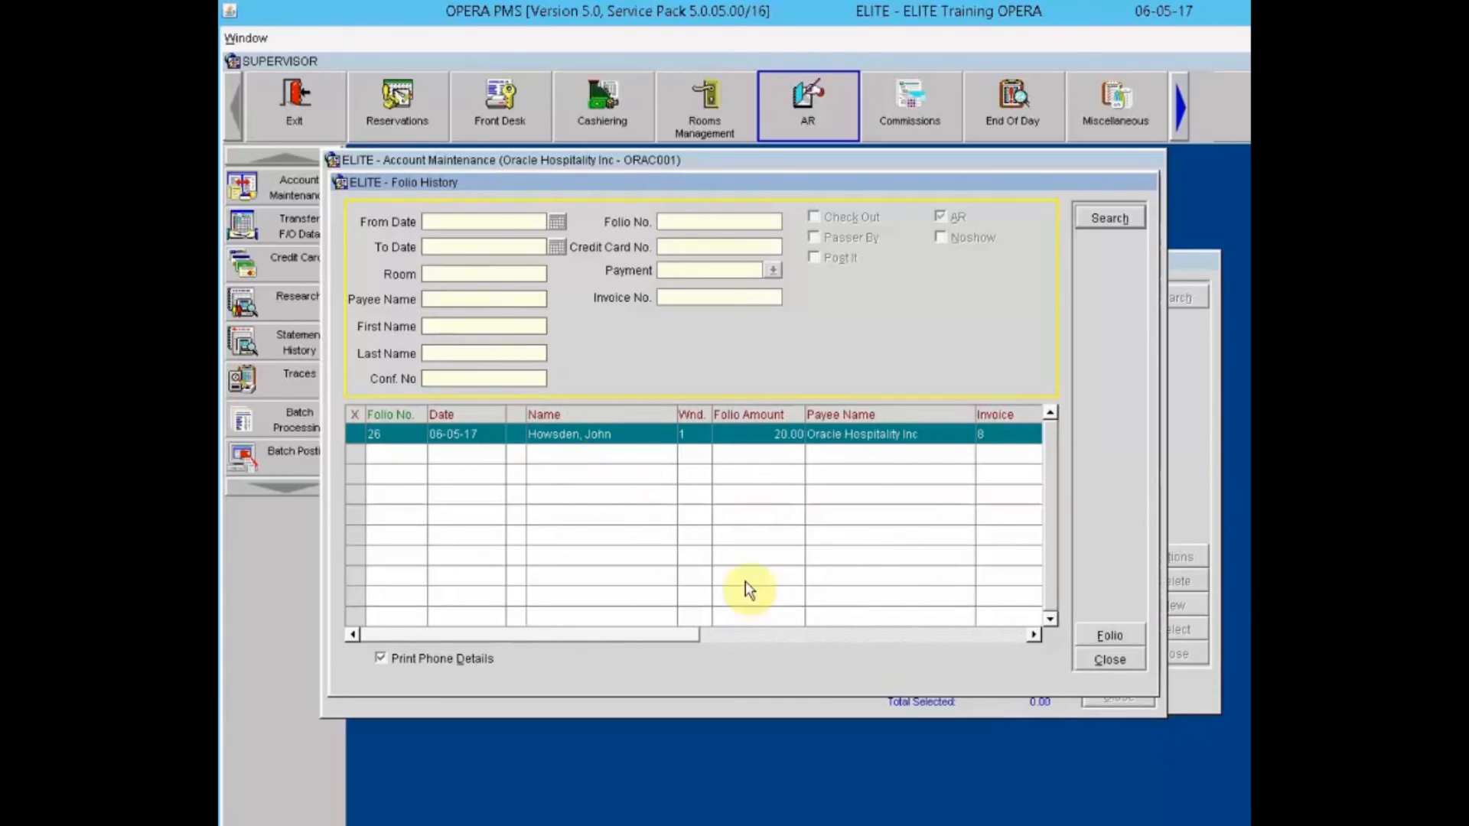
left_click(1132, 662)
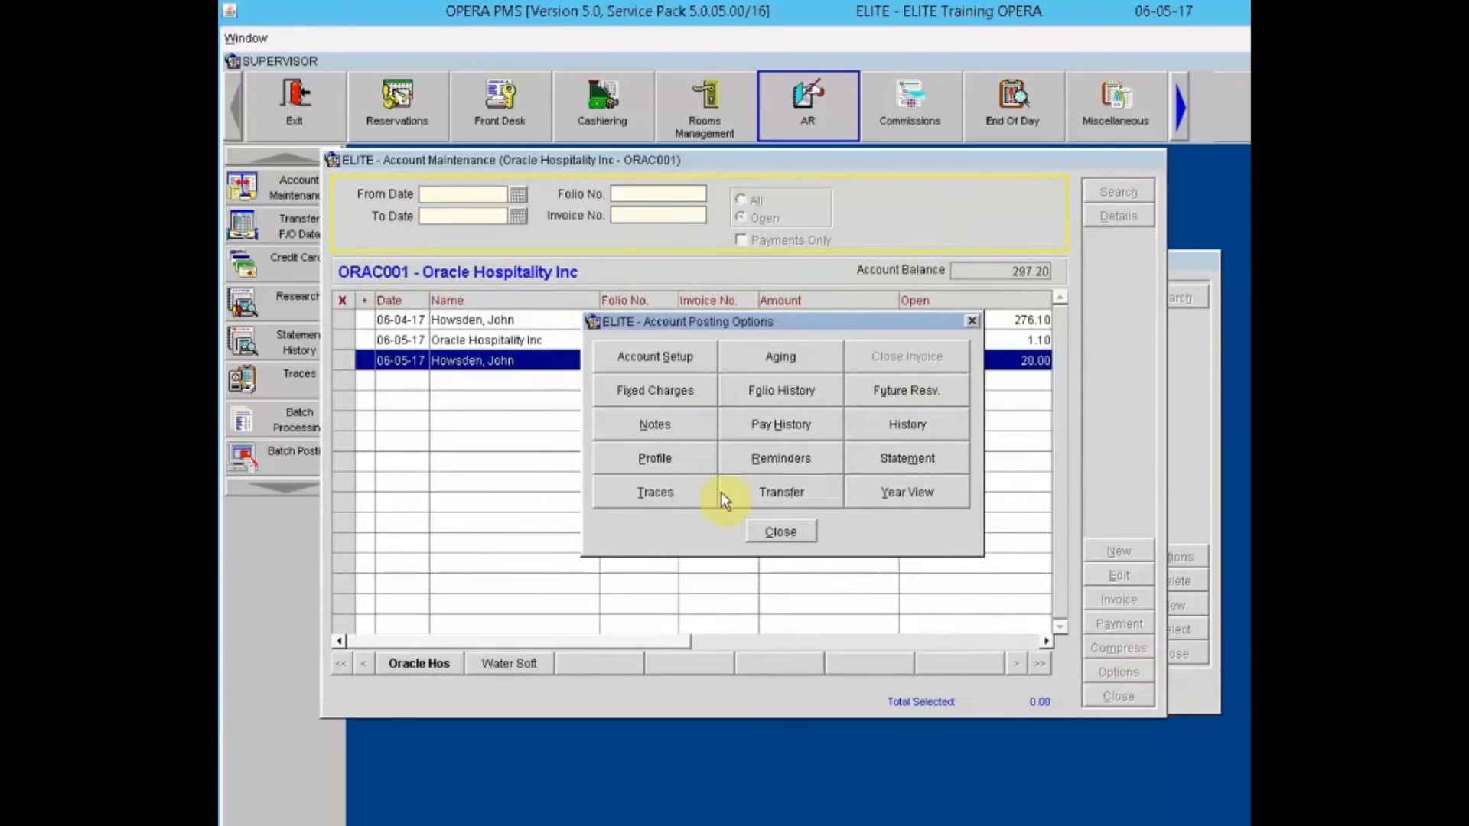
Step: Check the empty future reservations, then open Oracle Hospitality Inc's AR notes
left_click(905, 394)
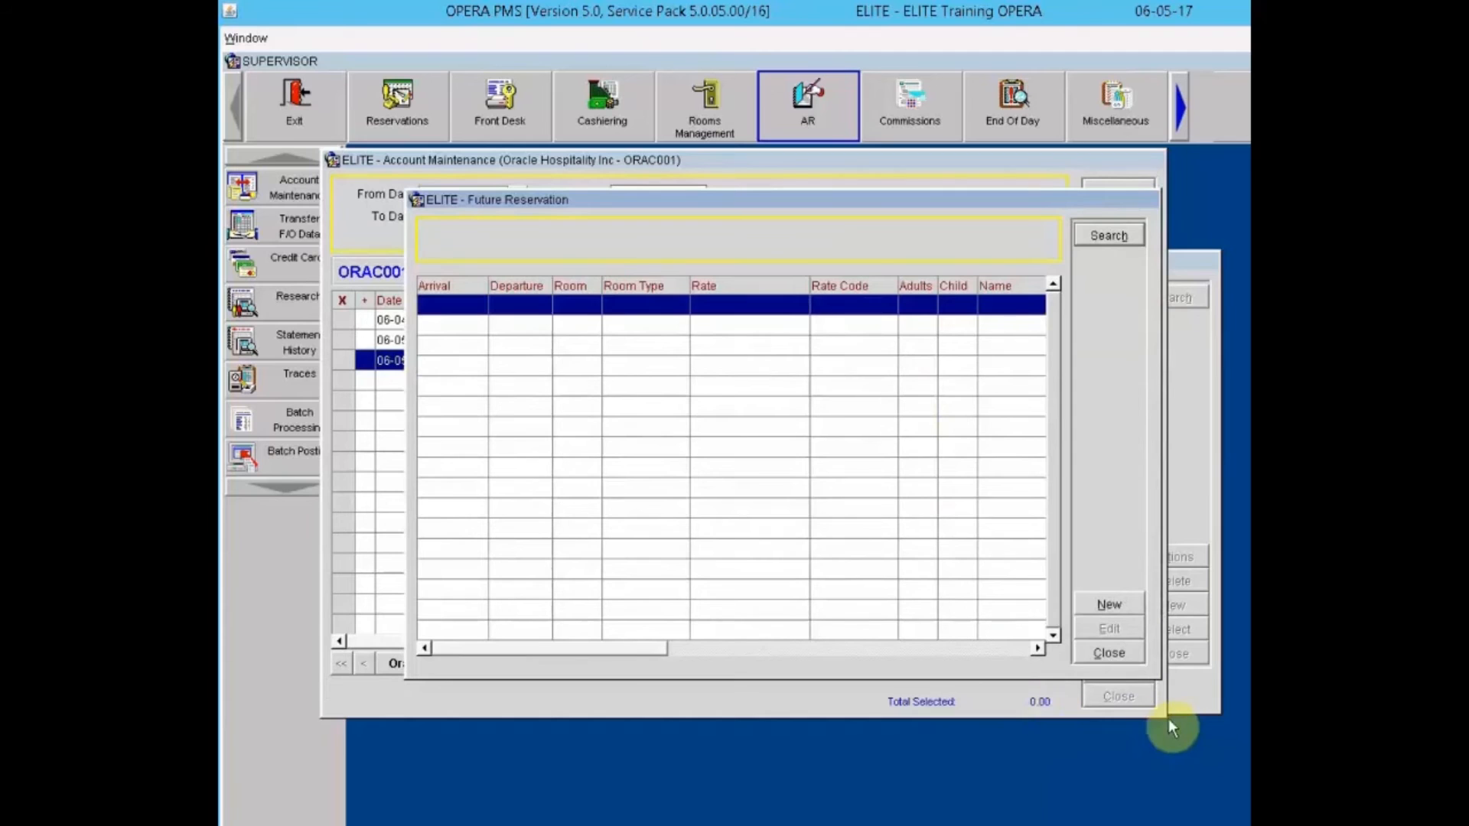
left_click(1109, 654)
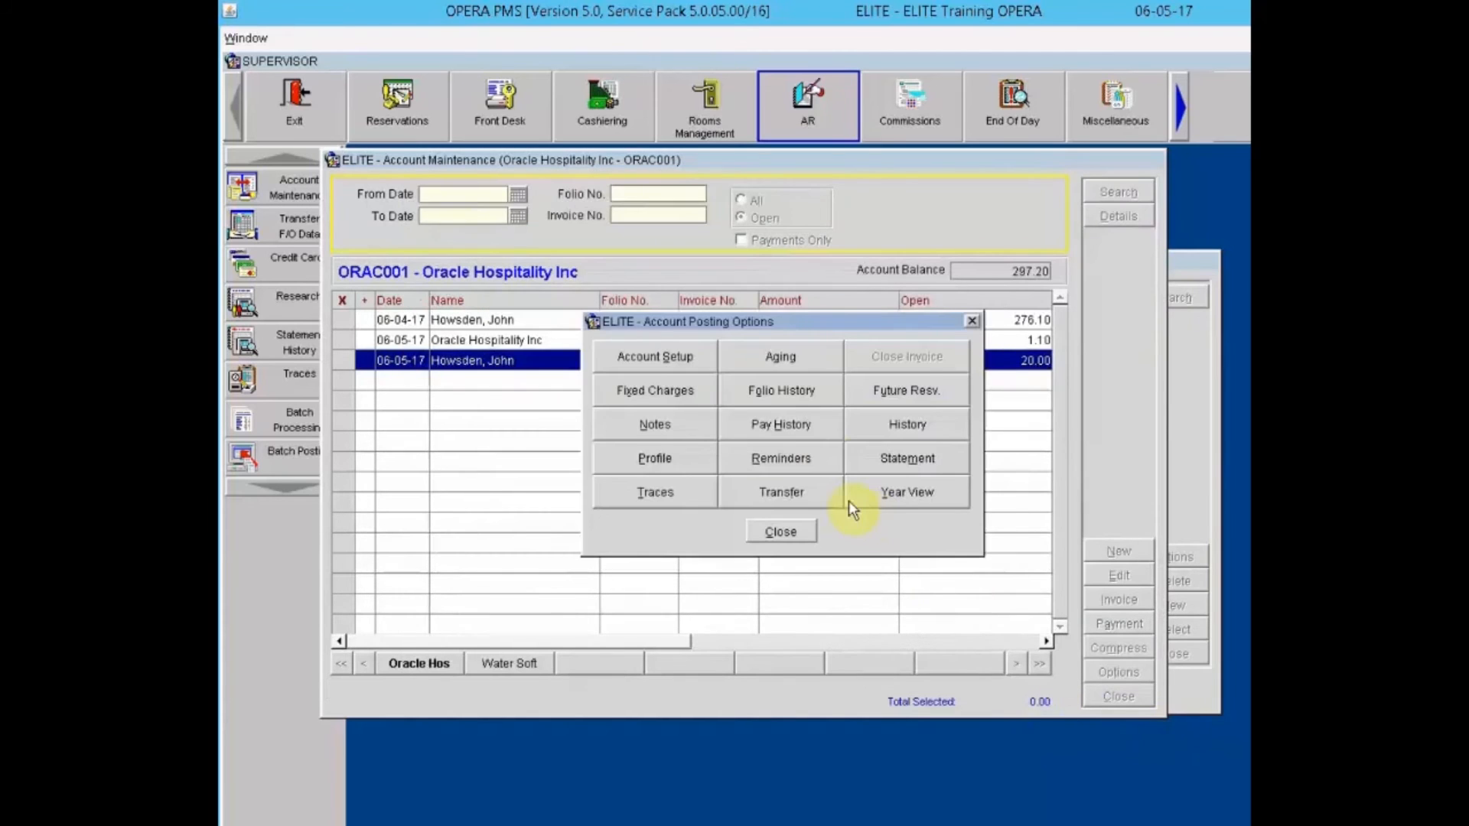
left_click(677, 426)
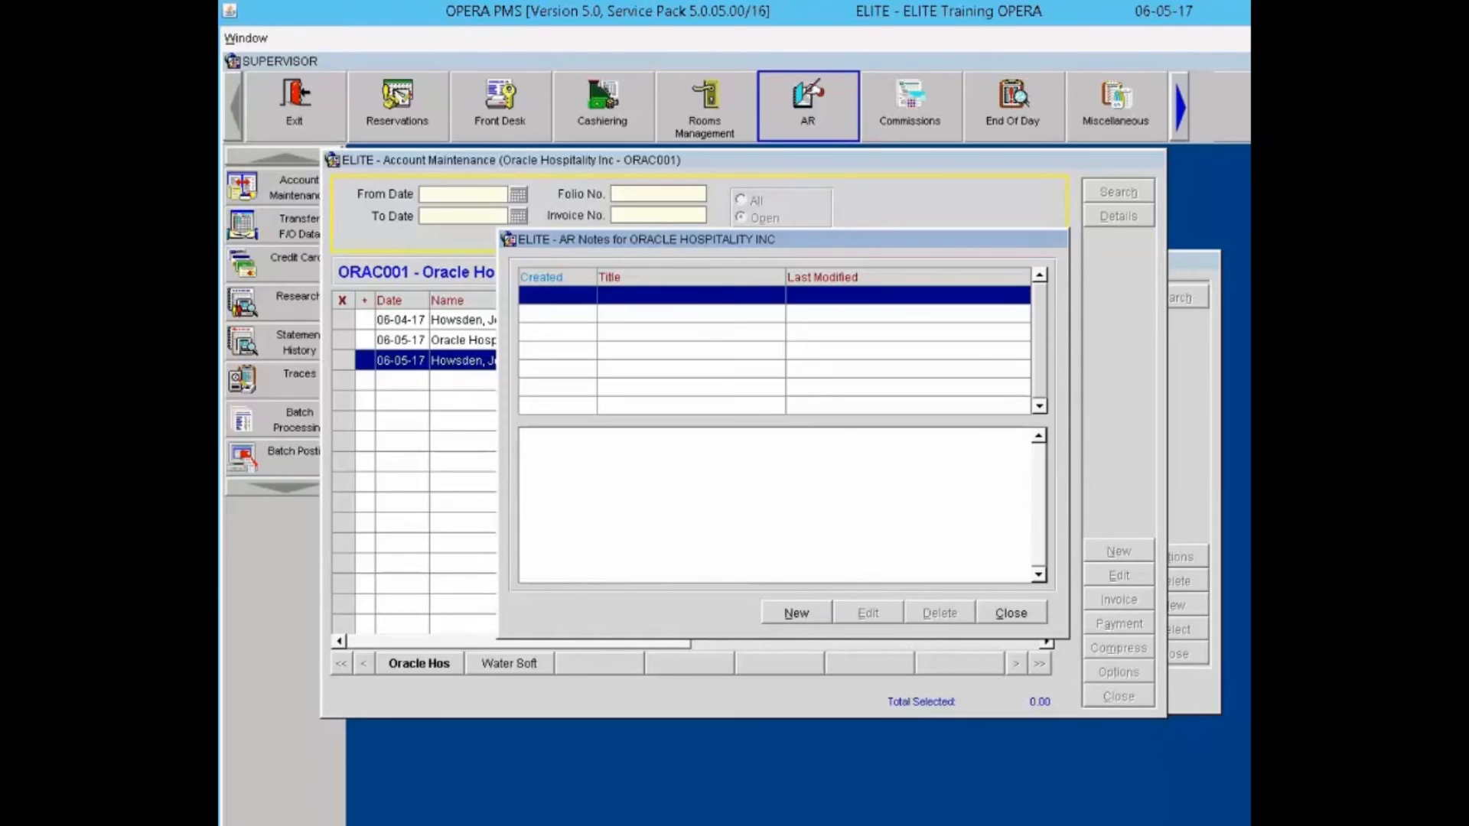
Step: Add an AR note titled 'Note' reading 'Check has been mailed' and save it
left_click(795, 622)
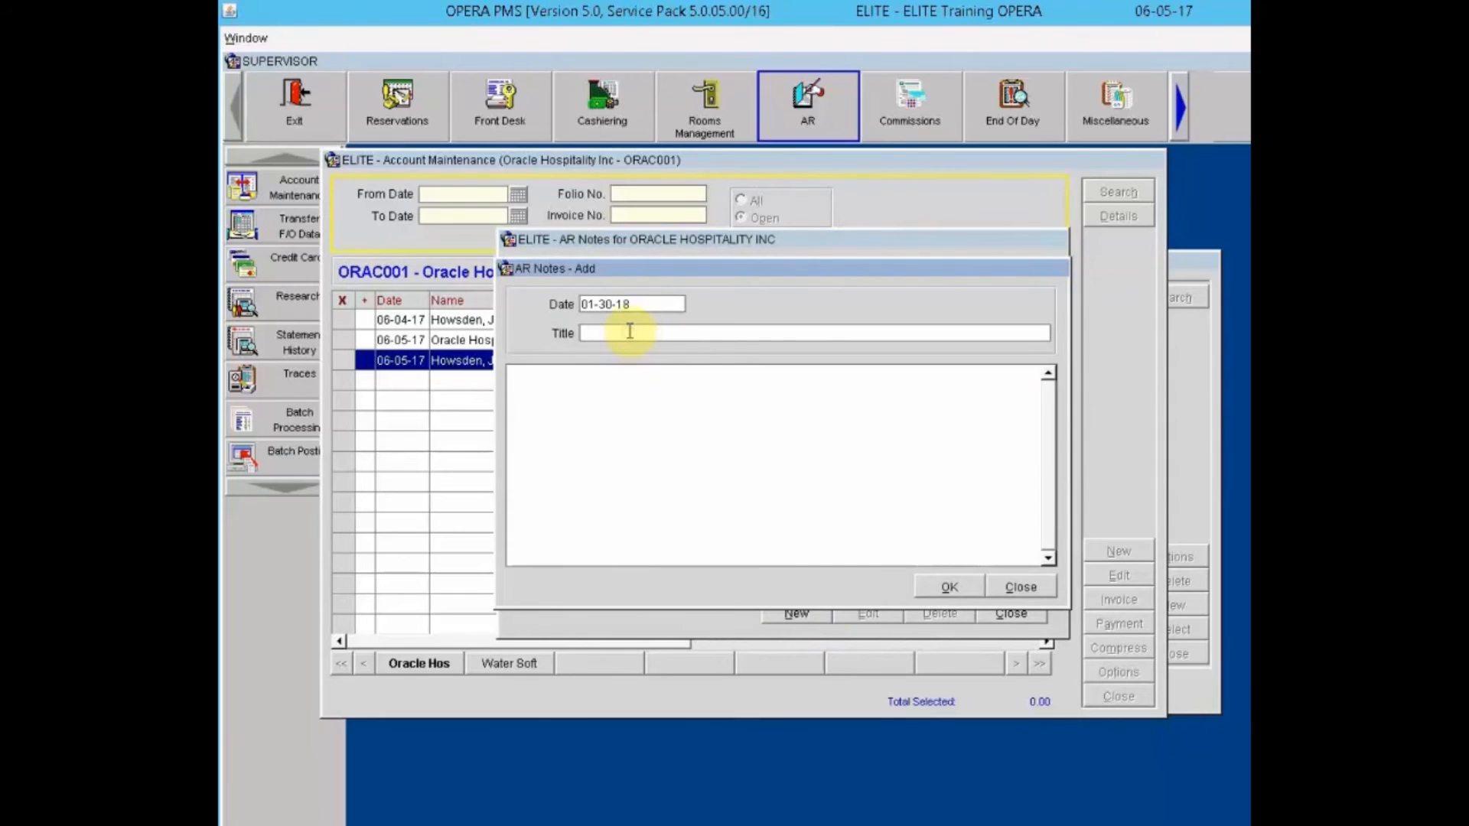
type("Note")
type("Check h")
type("as been")
type(" mailed")
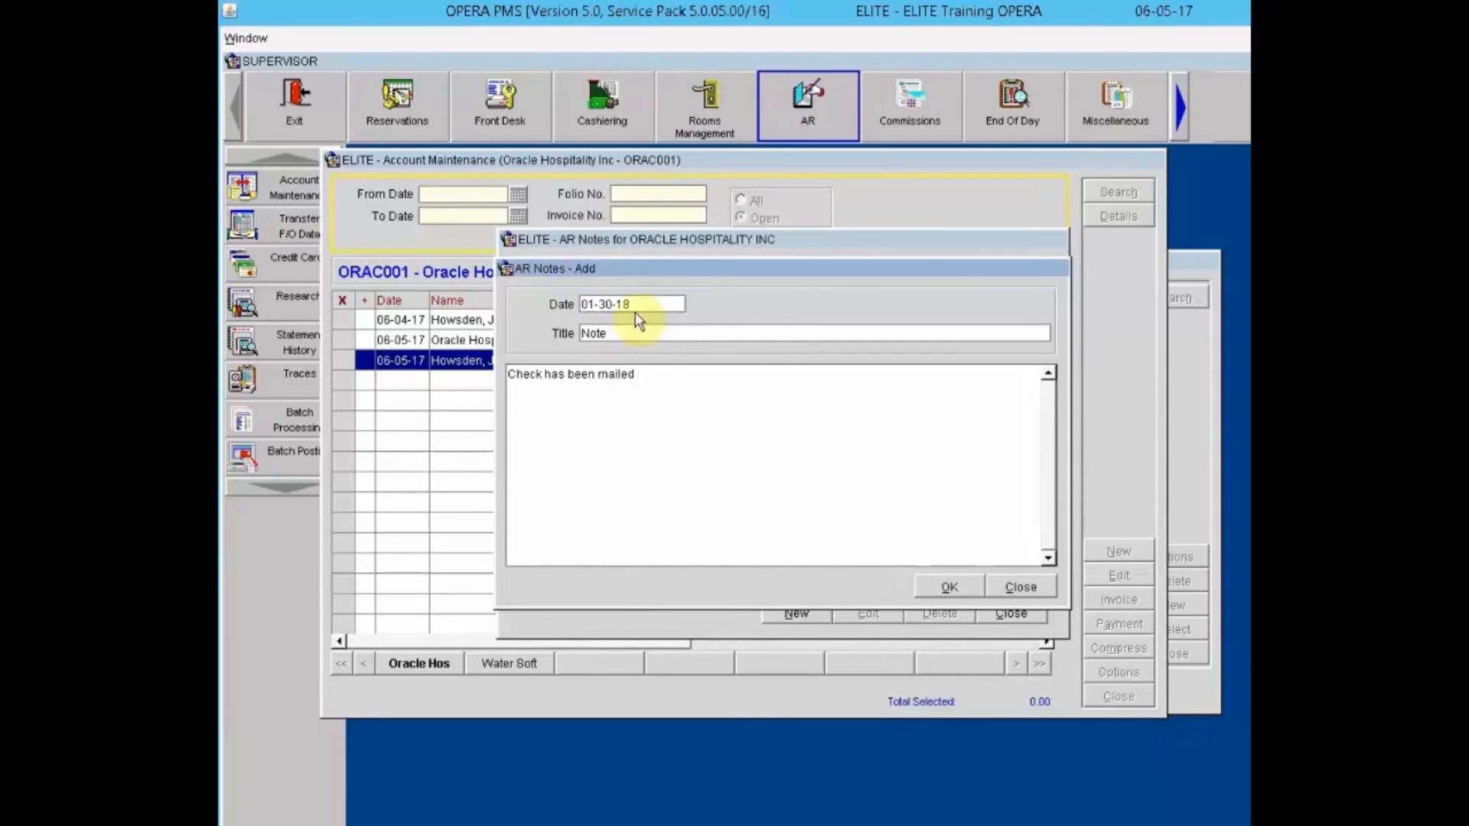
left_click(957, 587)
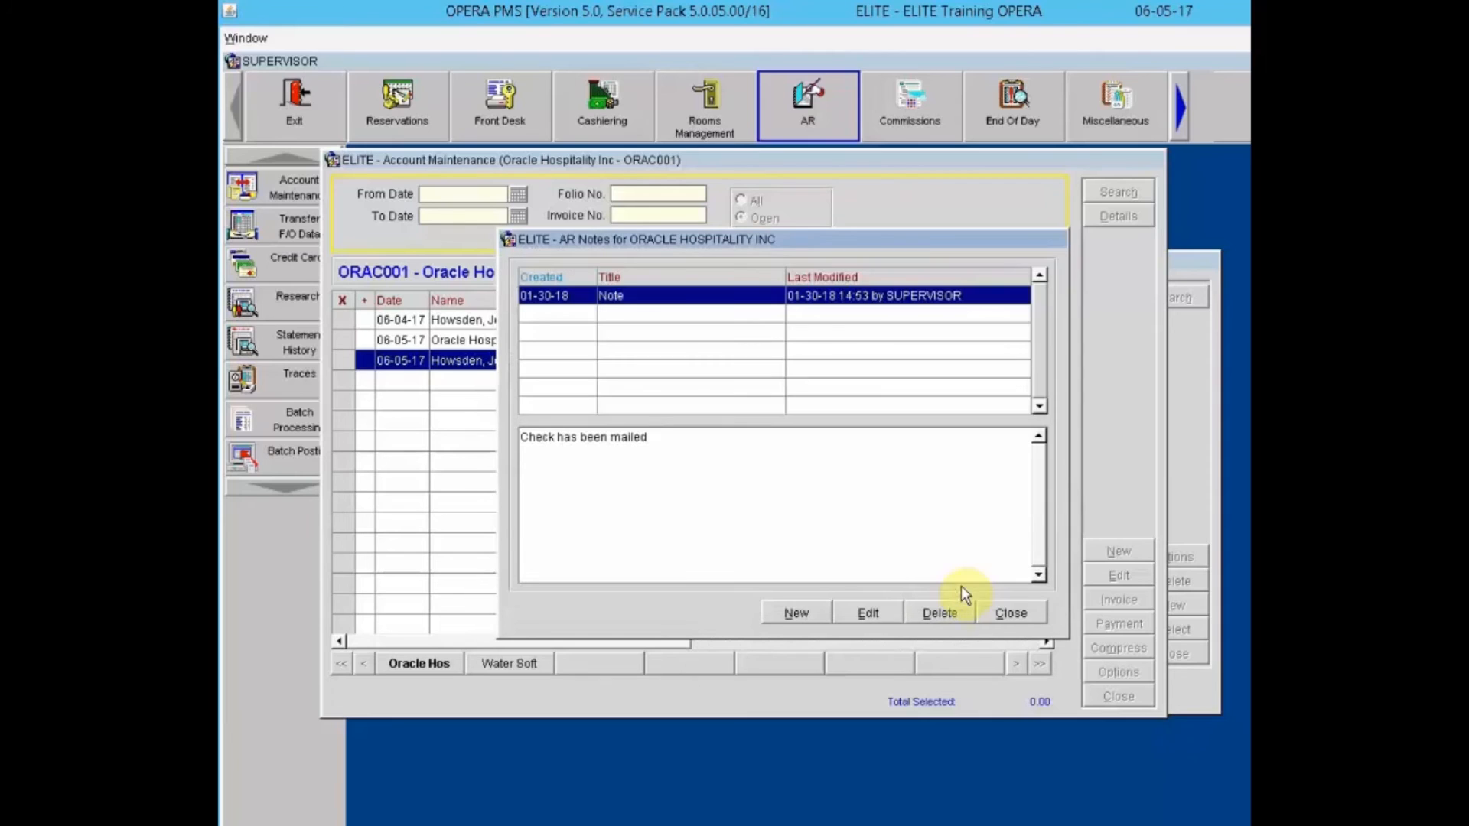
left_click(1004, 613)
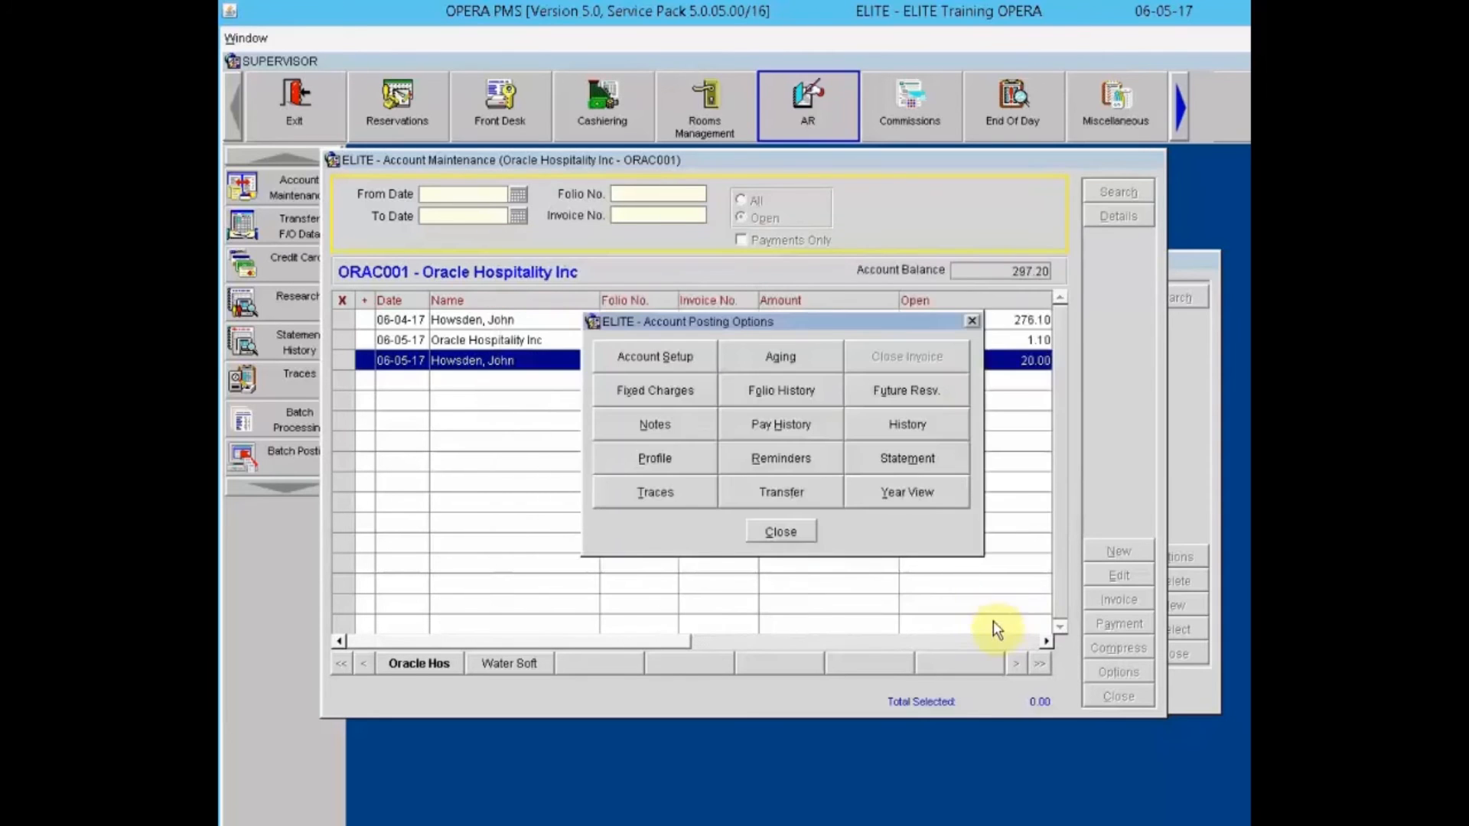
Step: Verify the saved note via the red Notes indicator on the account
left_click(781, 531)
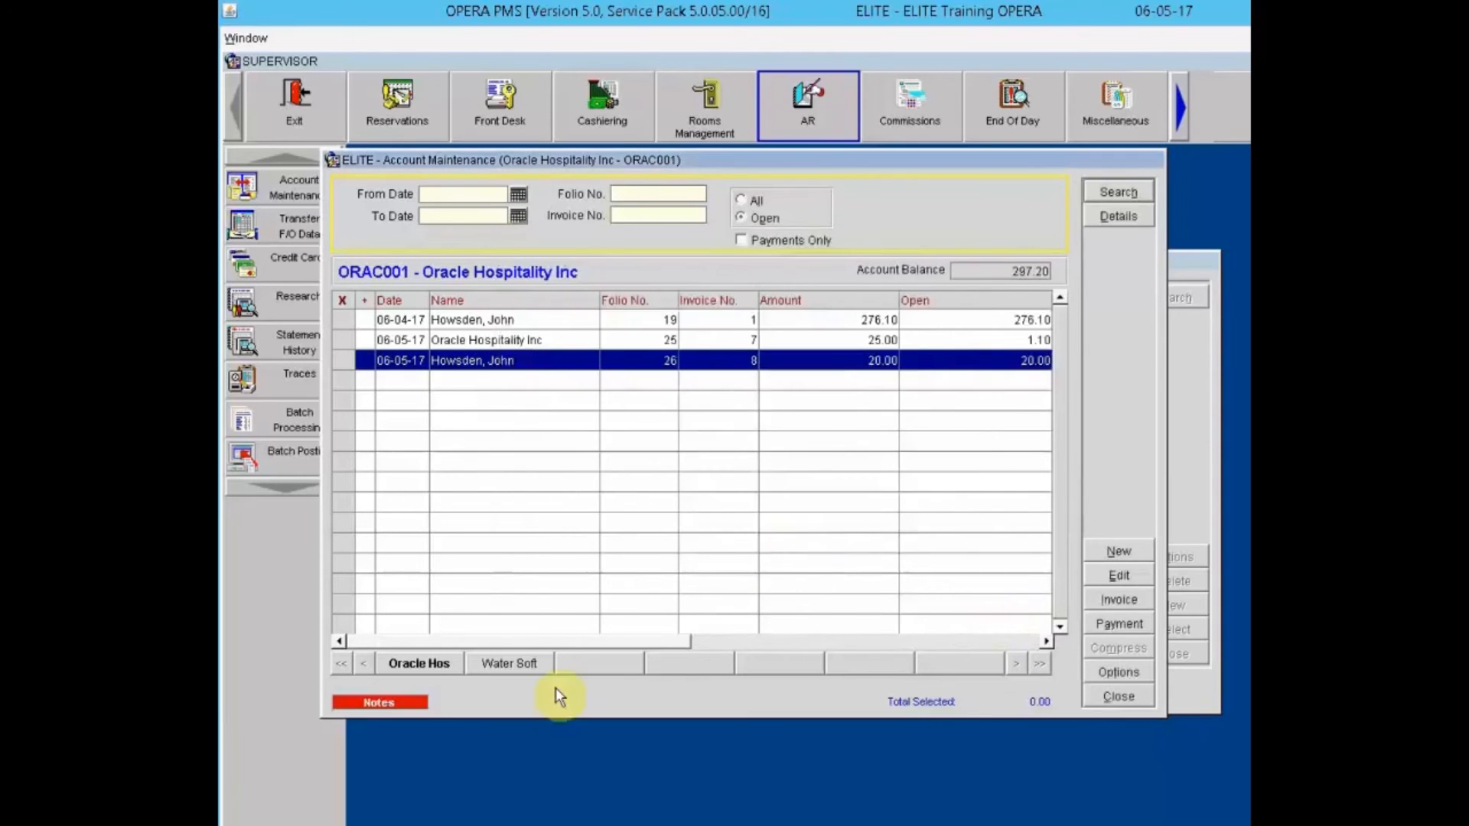
left_click(406, 702)
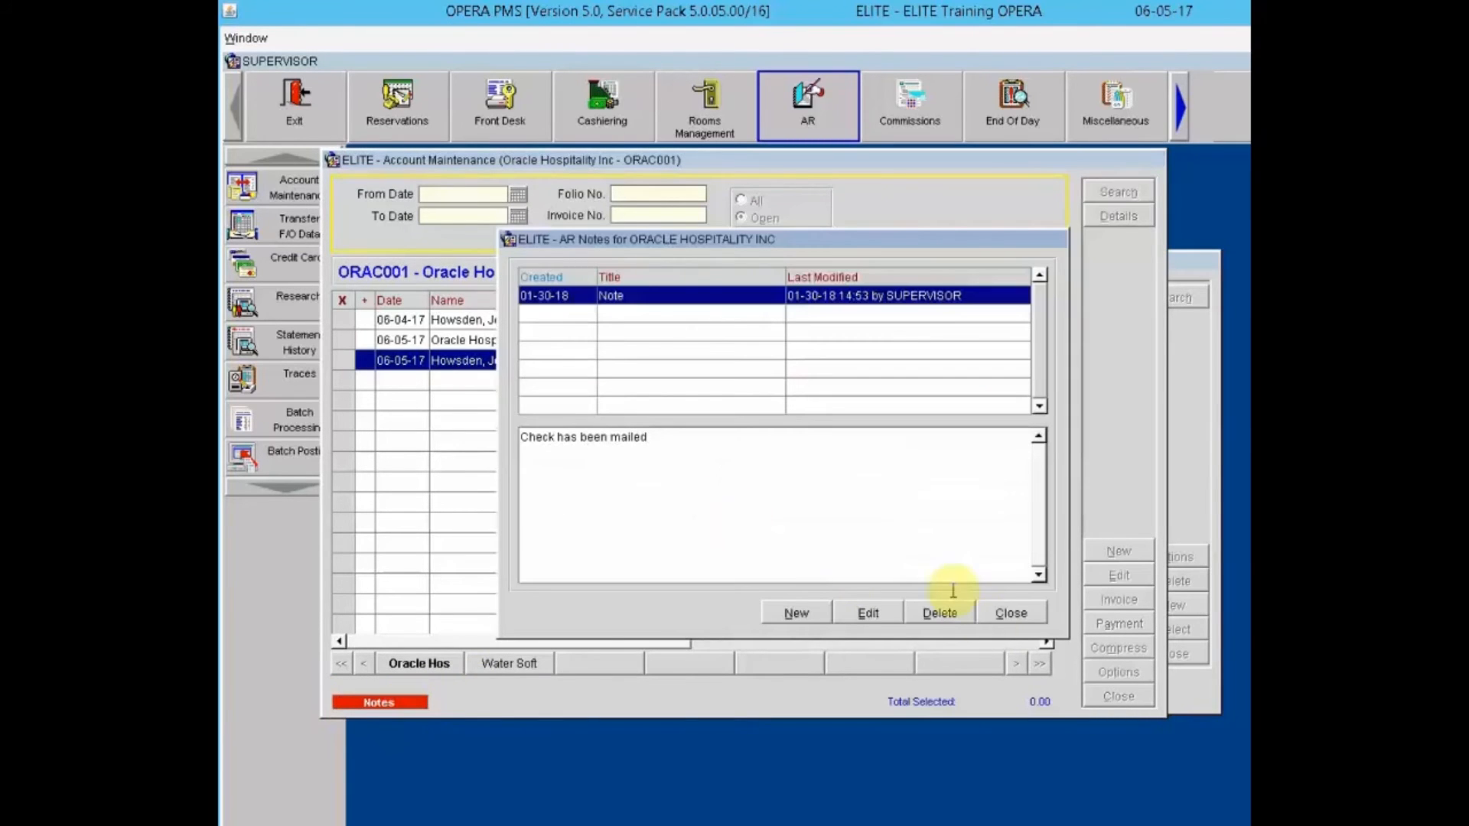
left_click(998, 607)
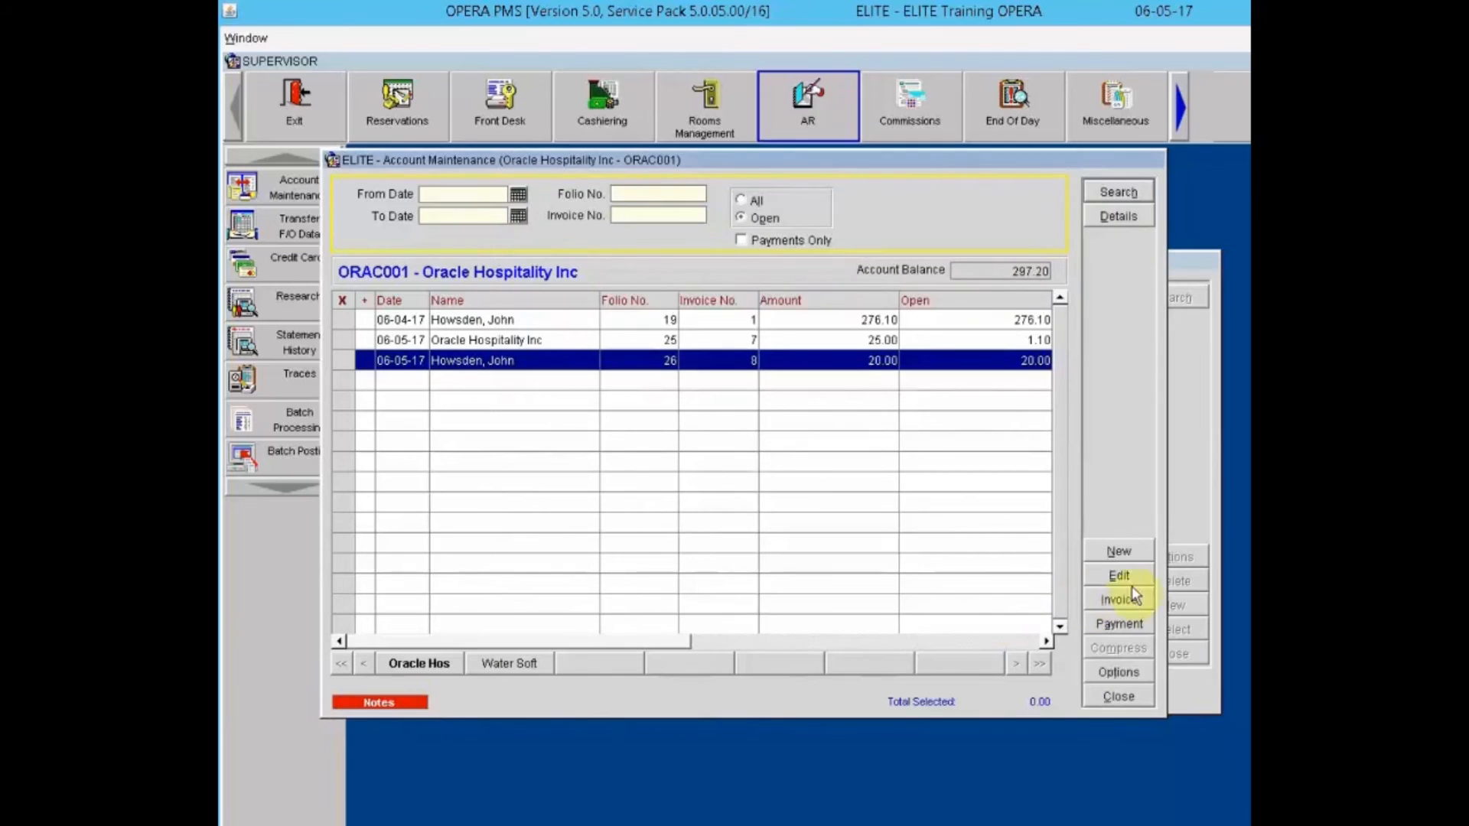
left_click(1119, 672)
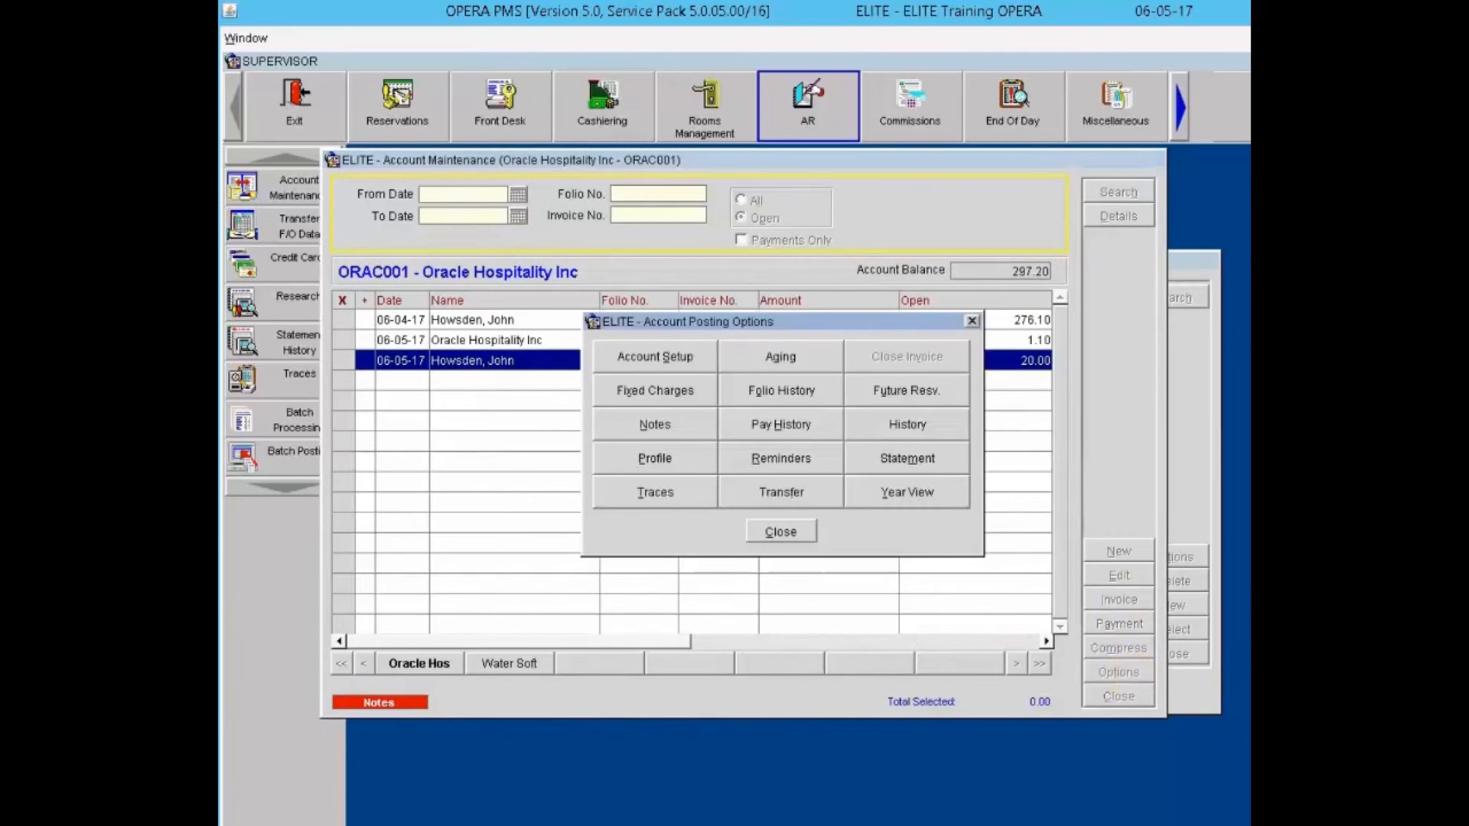
left_click(800, 425)
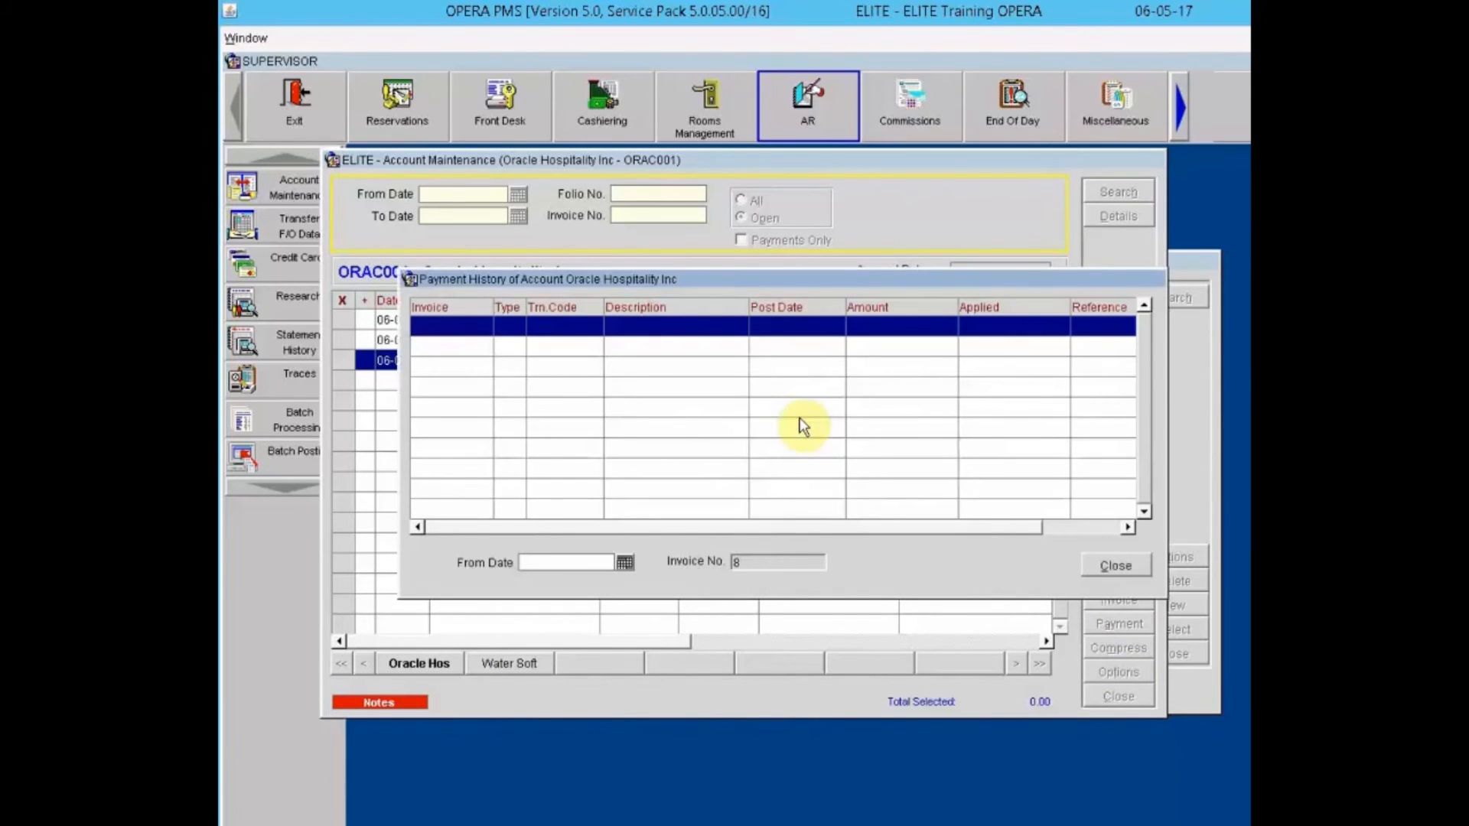
left_click(1124, 562)
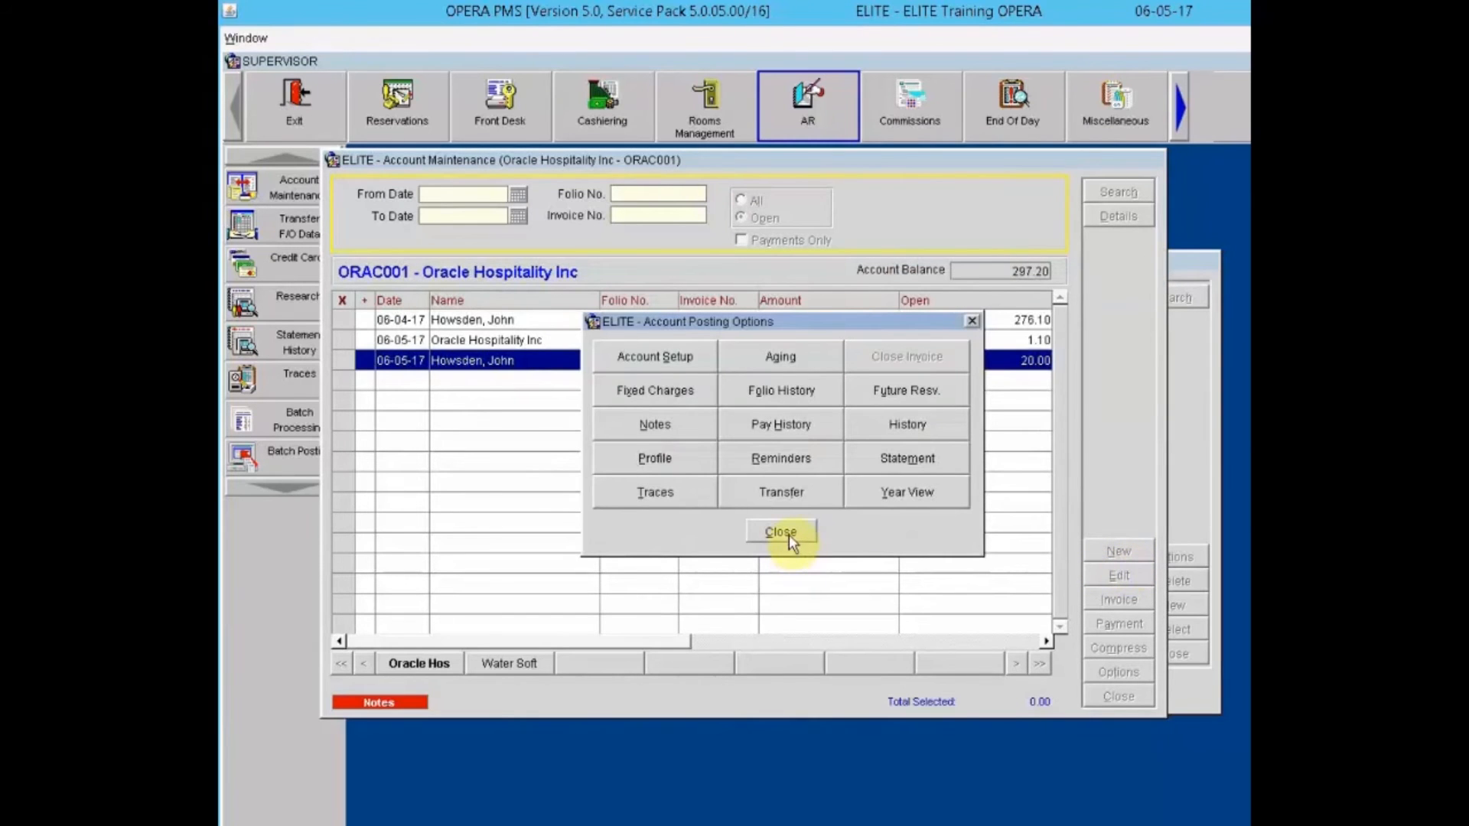
left_click(884, 431)
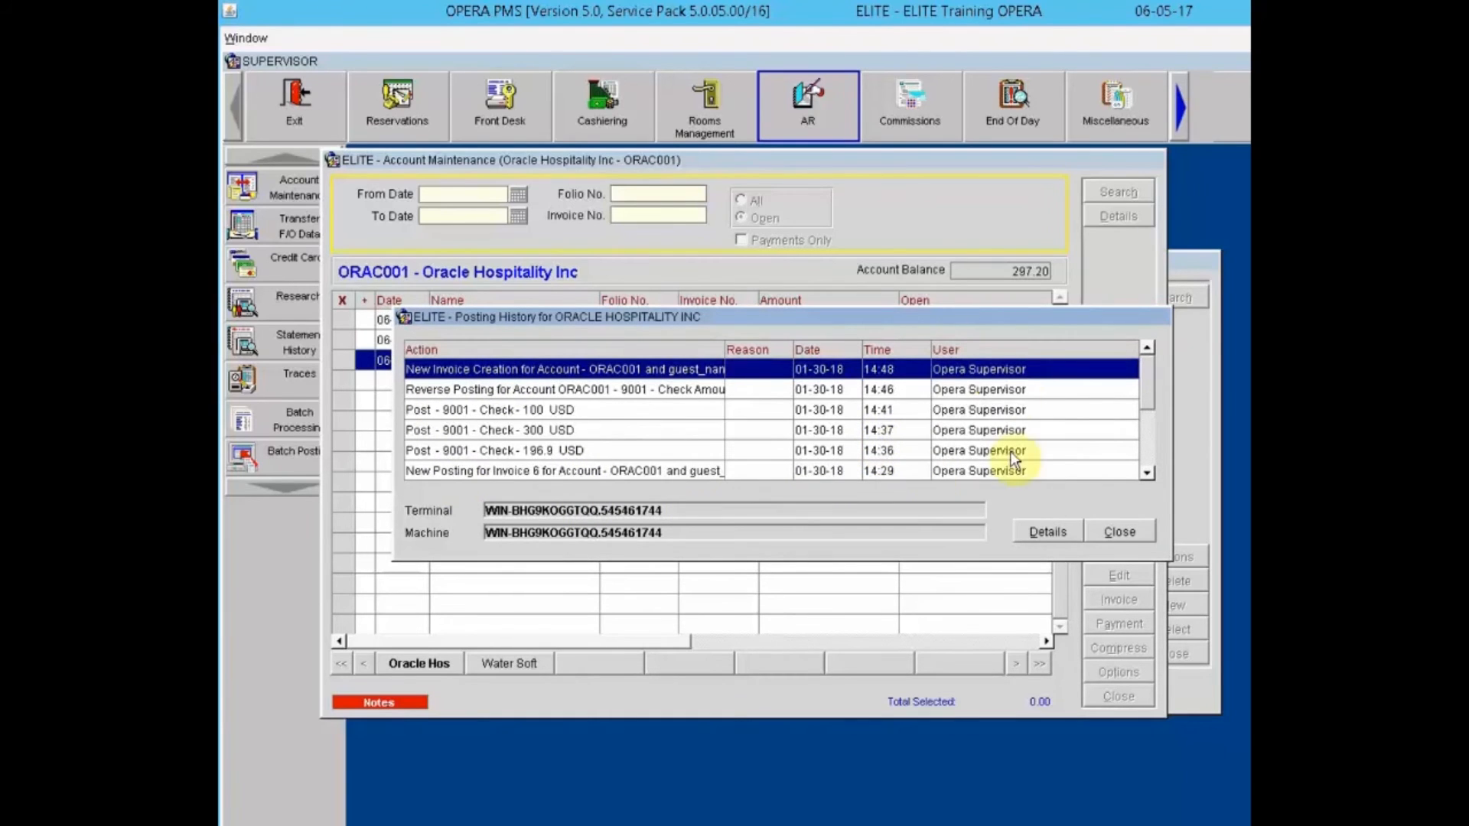
left_click(1117, 533)
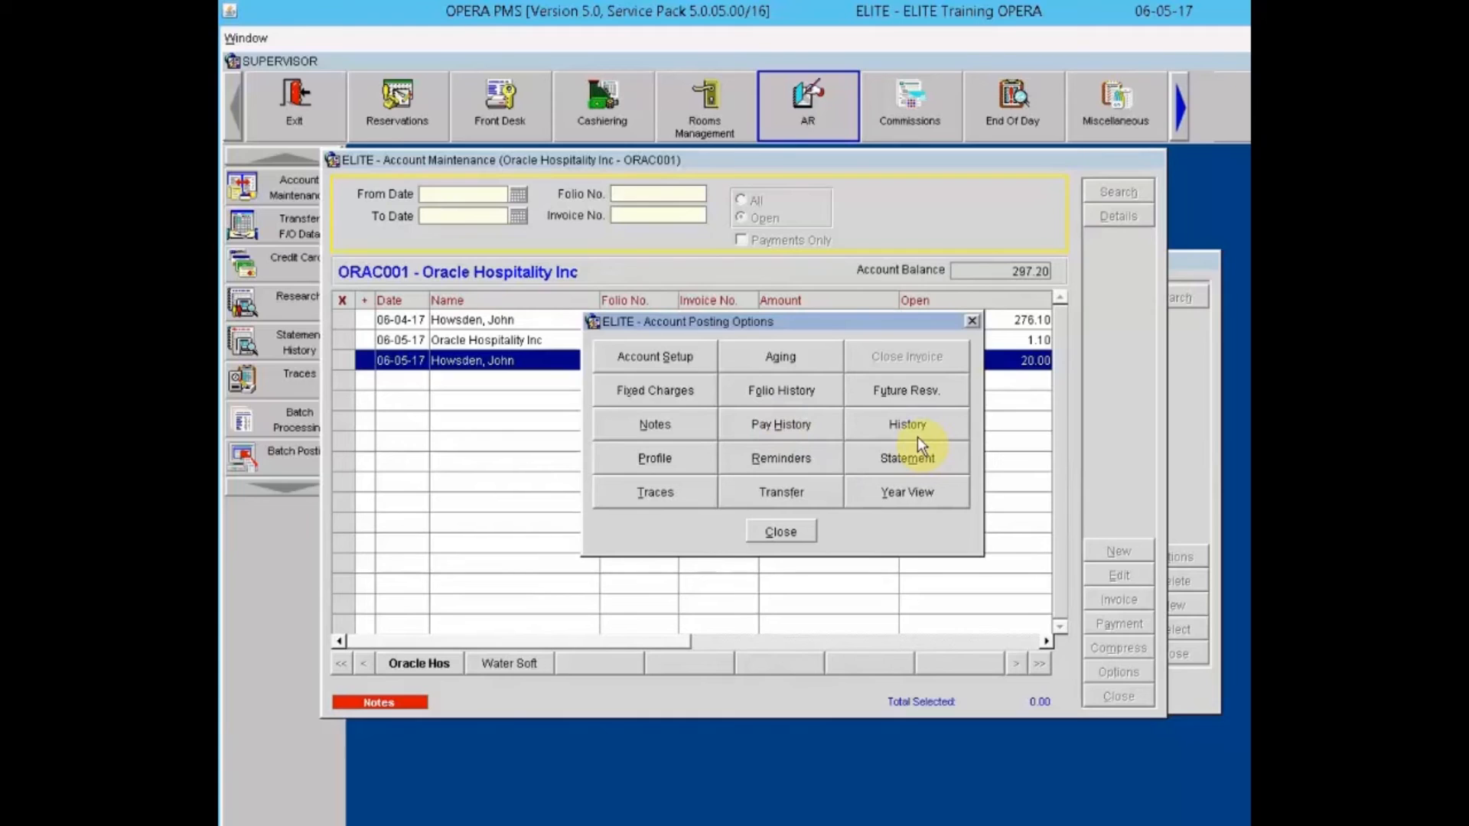
Step: View the Oracle Hospitality Inc company profile, then list its reminders showing age 0
left_click(636, 456)
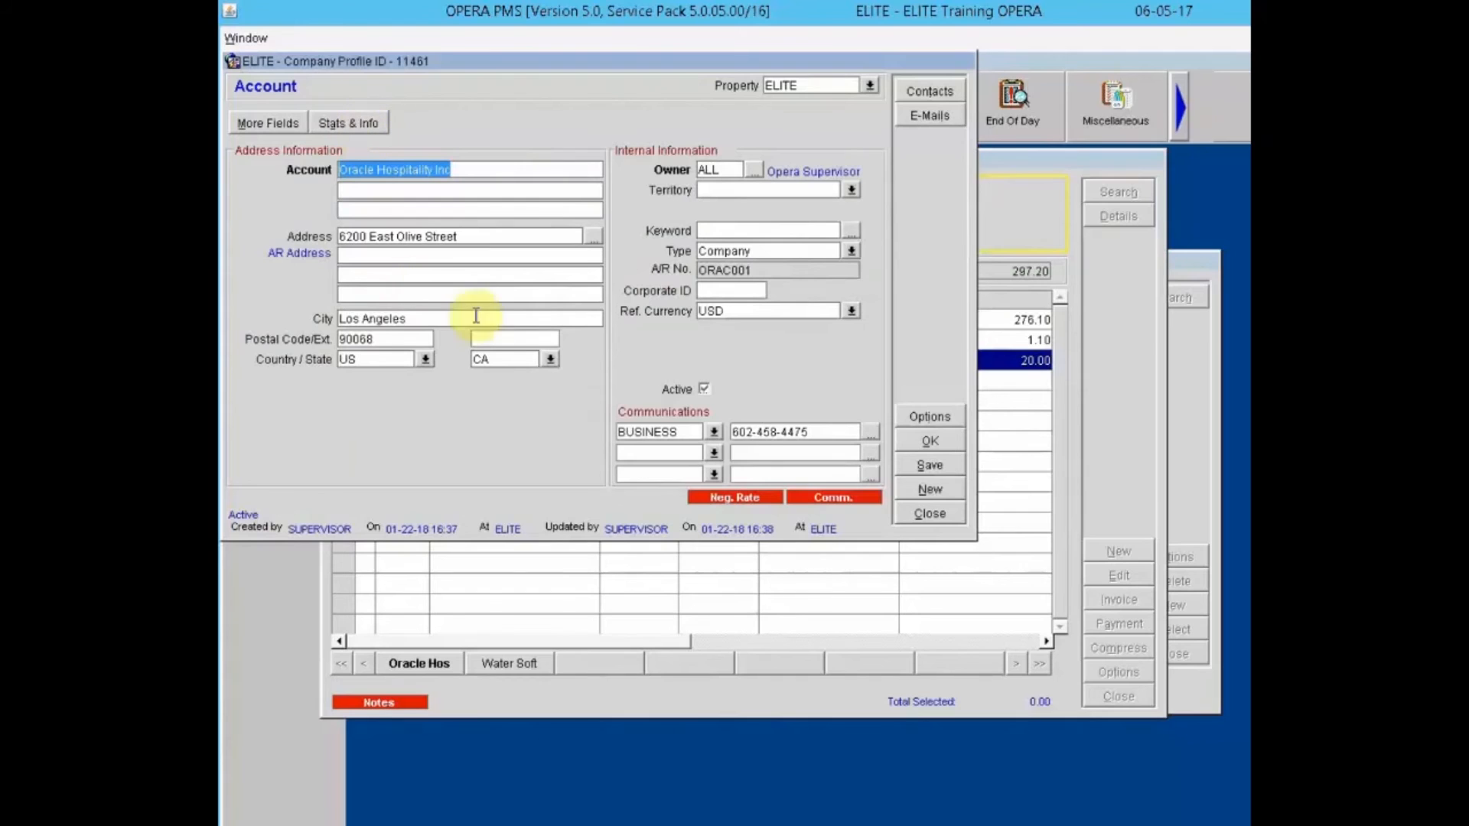
left_click(930, 518)
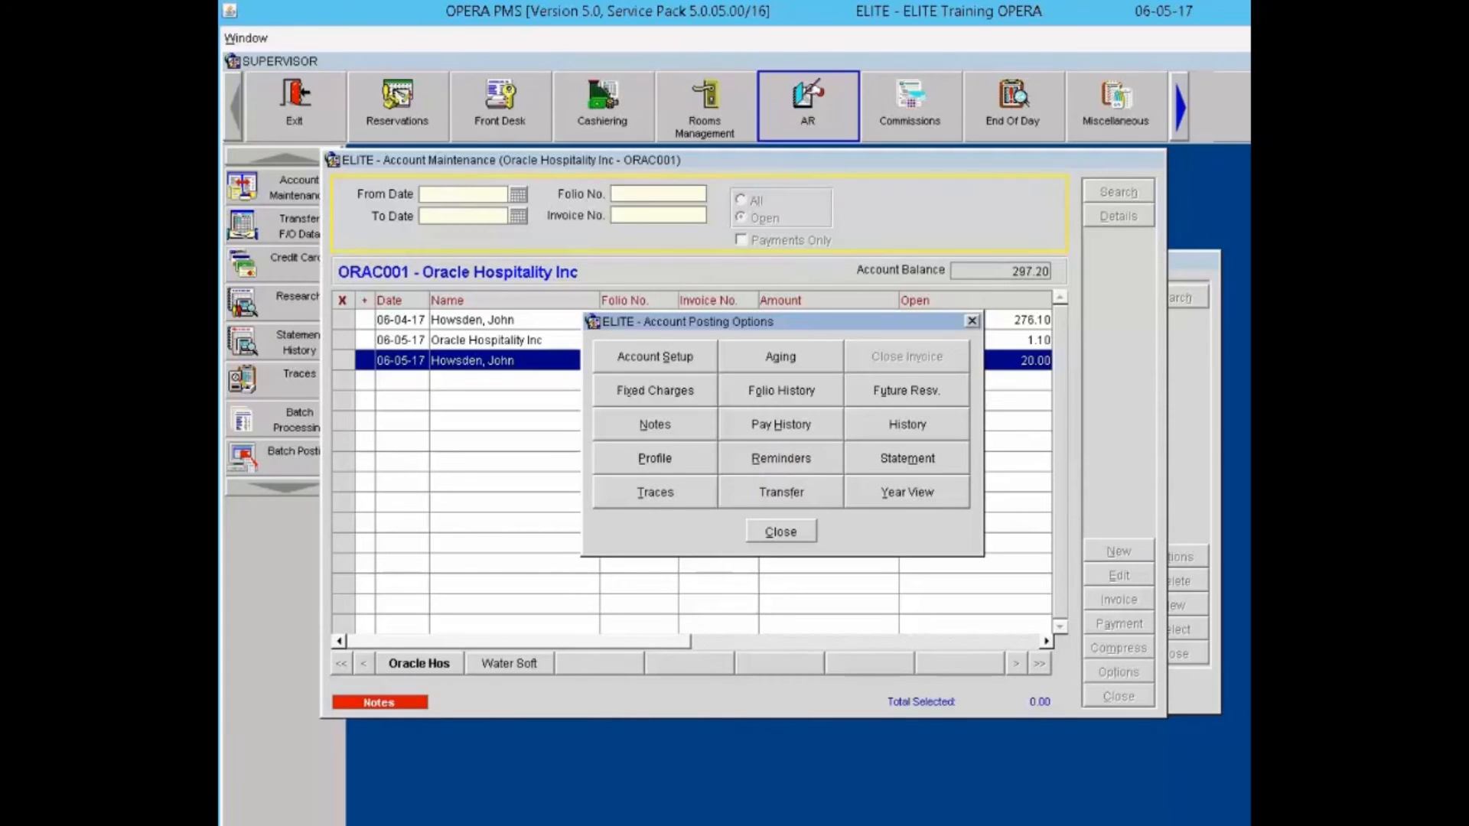
left_click(781, 459)
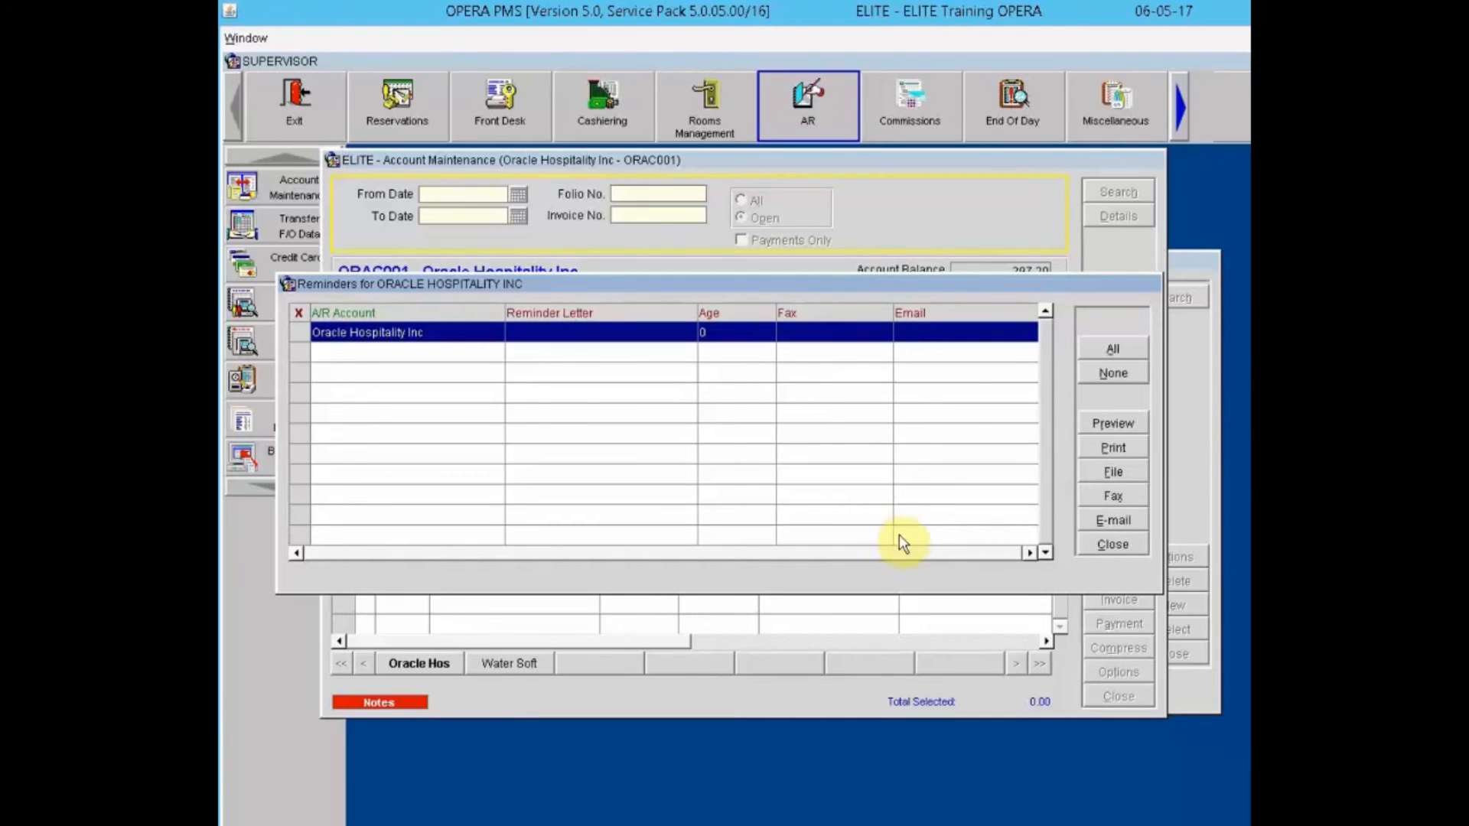
Step: Close the reminders and display the ORAC001 statements at 297.20
left_click(1111, 548)
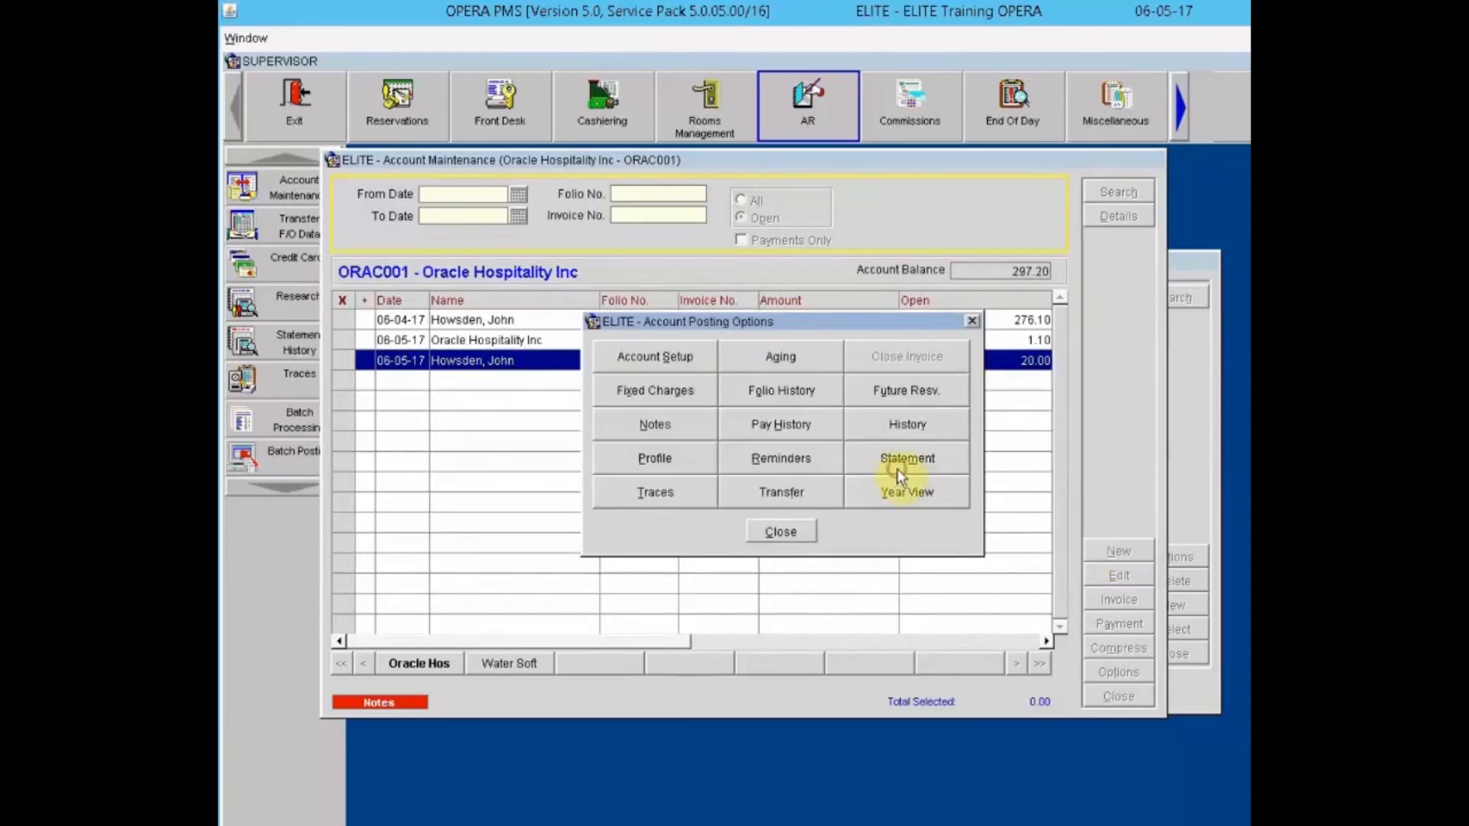
left_click(895, 462)
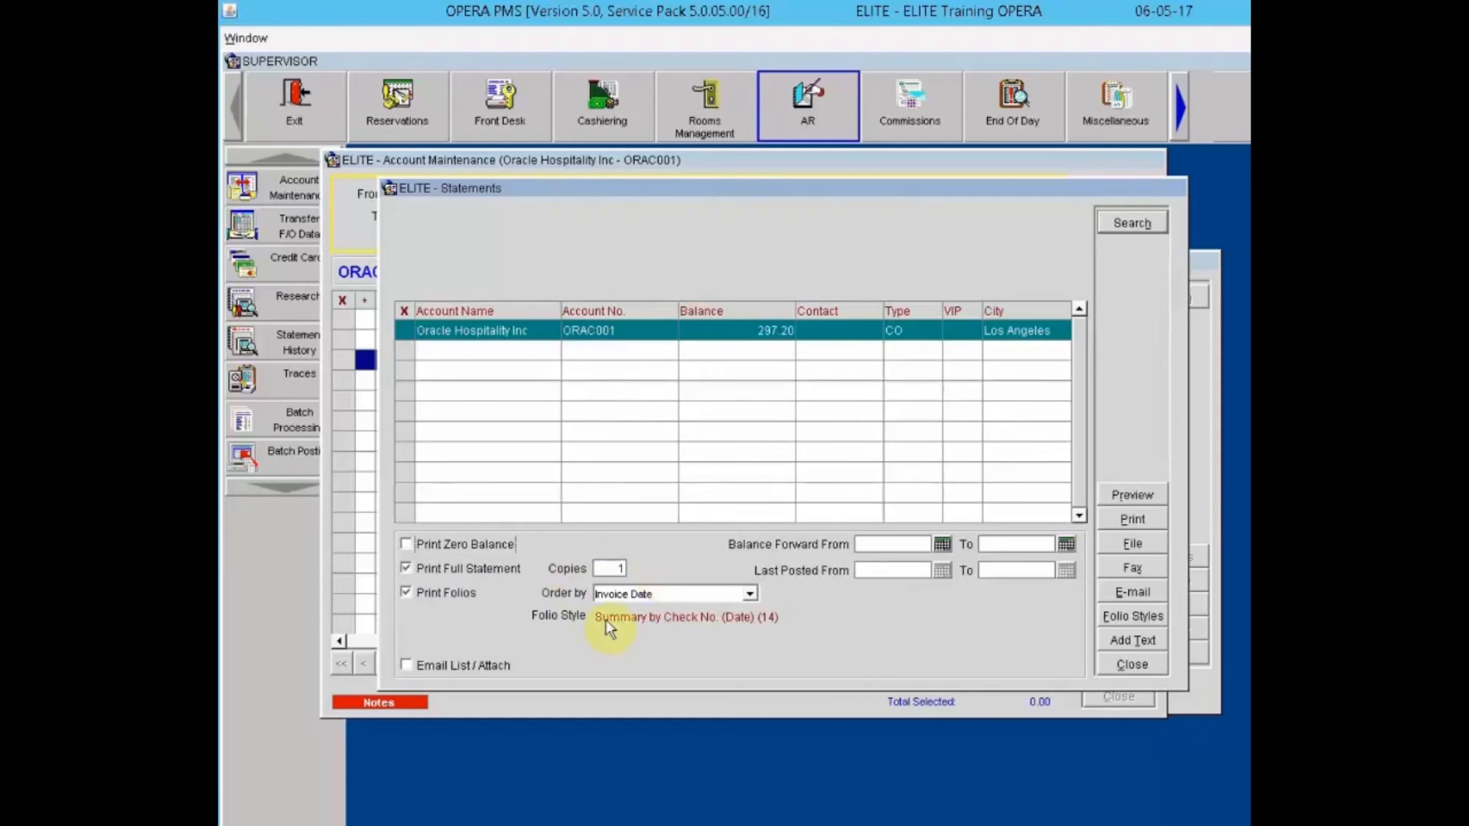
Step: Keep Oracle Hospitality Inc's folios ordered by Invoice Date with full statement printing on, adding no promotional text
left_click(751, 596)
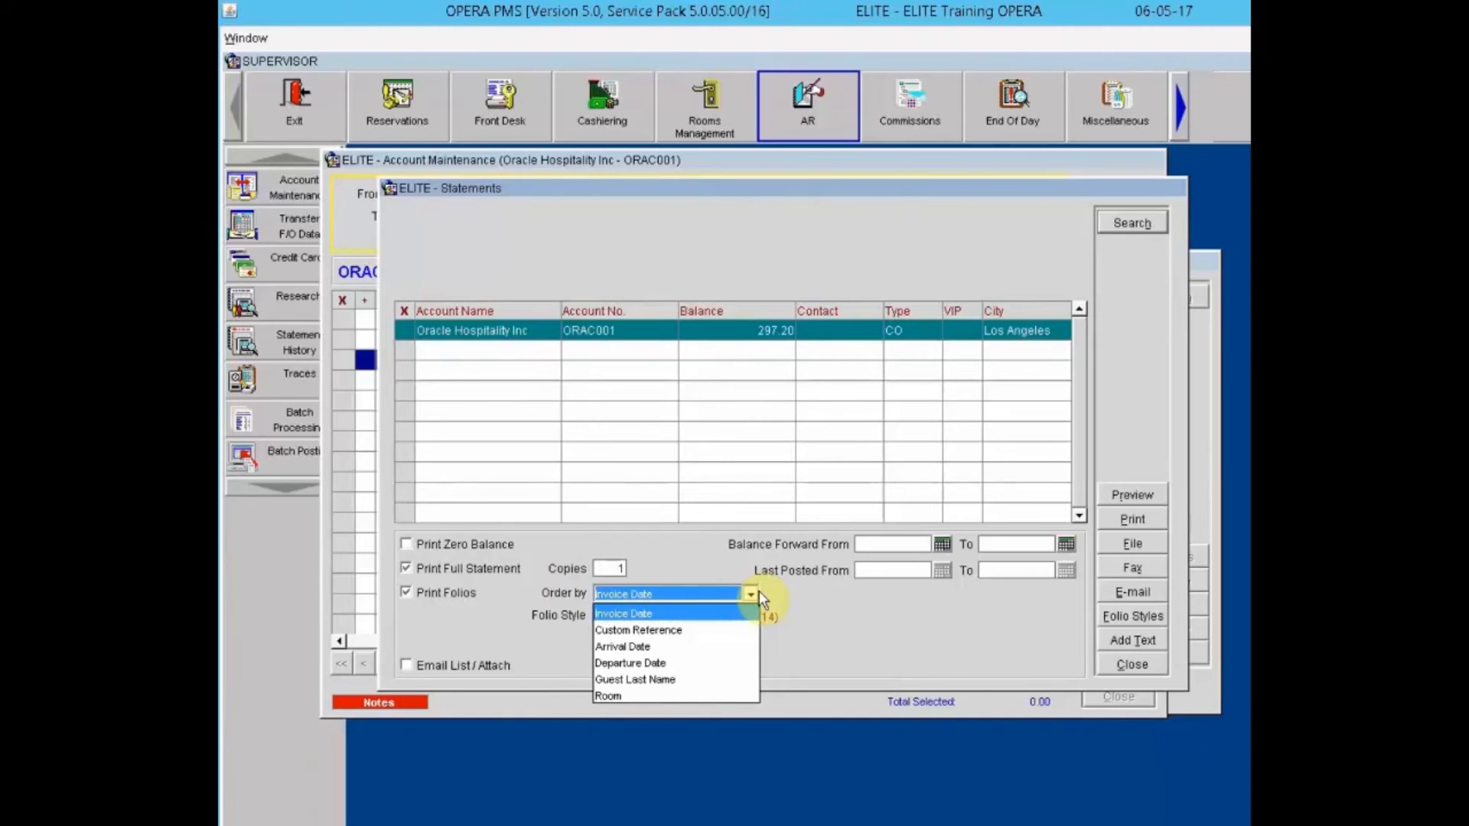
left_click(827, 590)
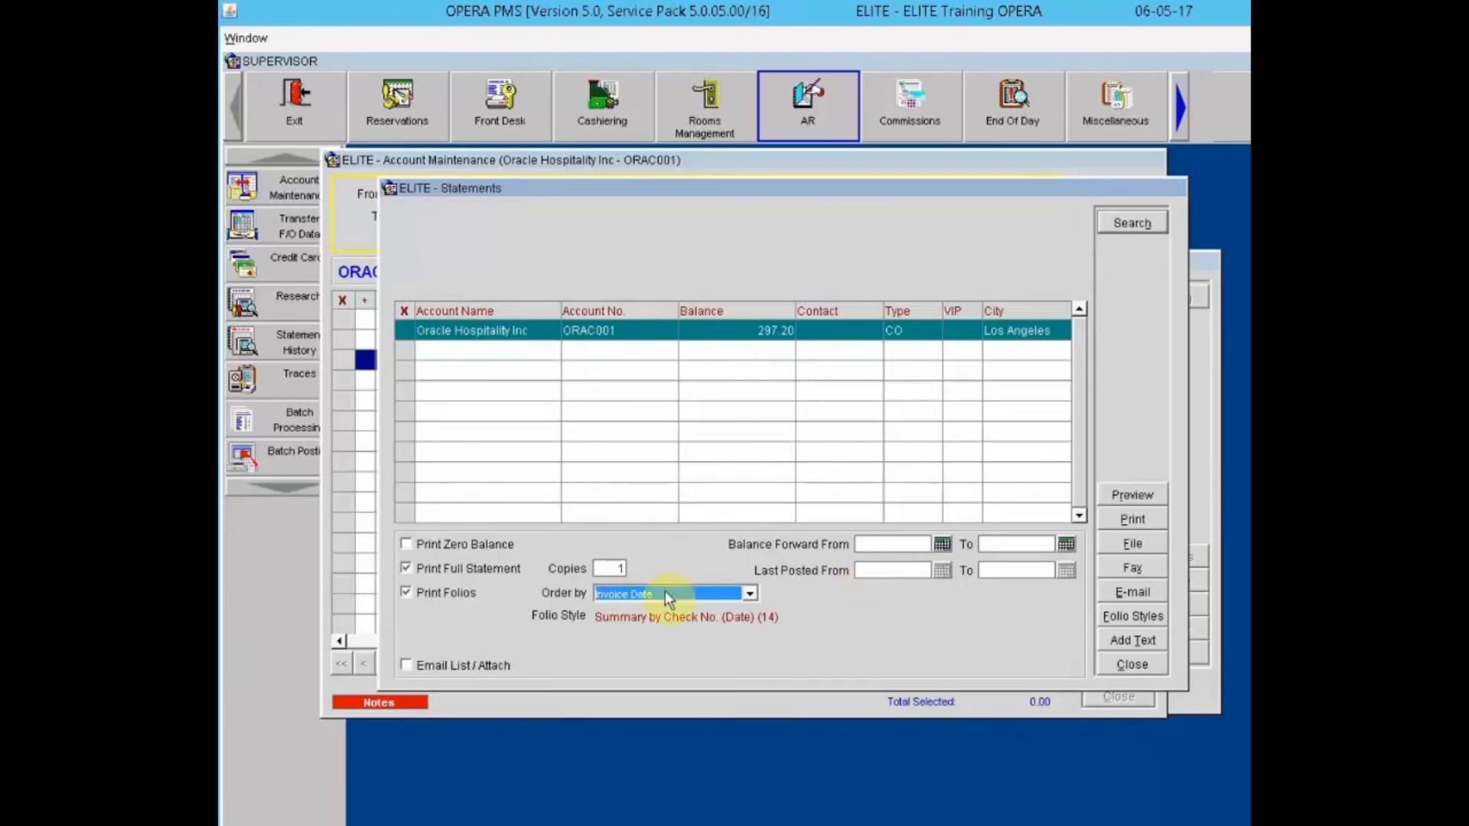
left_click(428, 569)
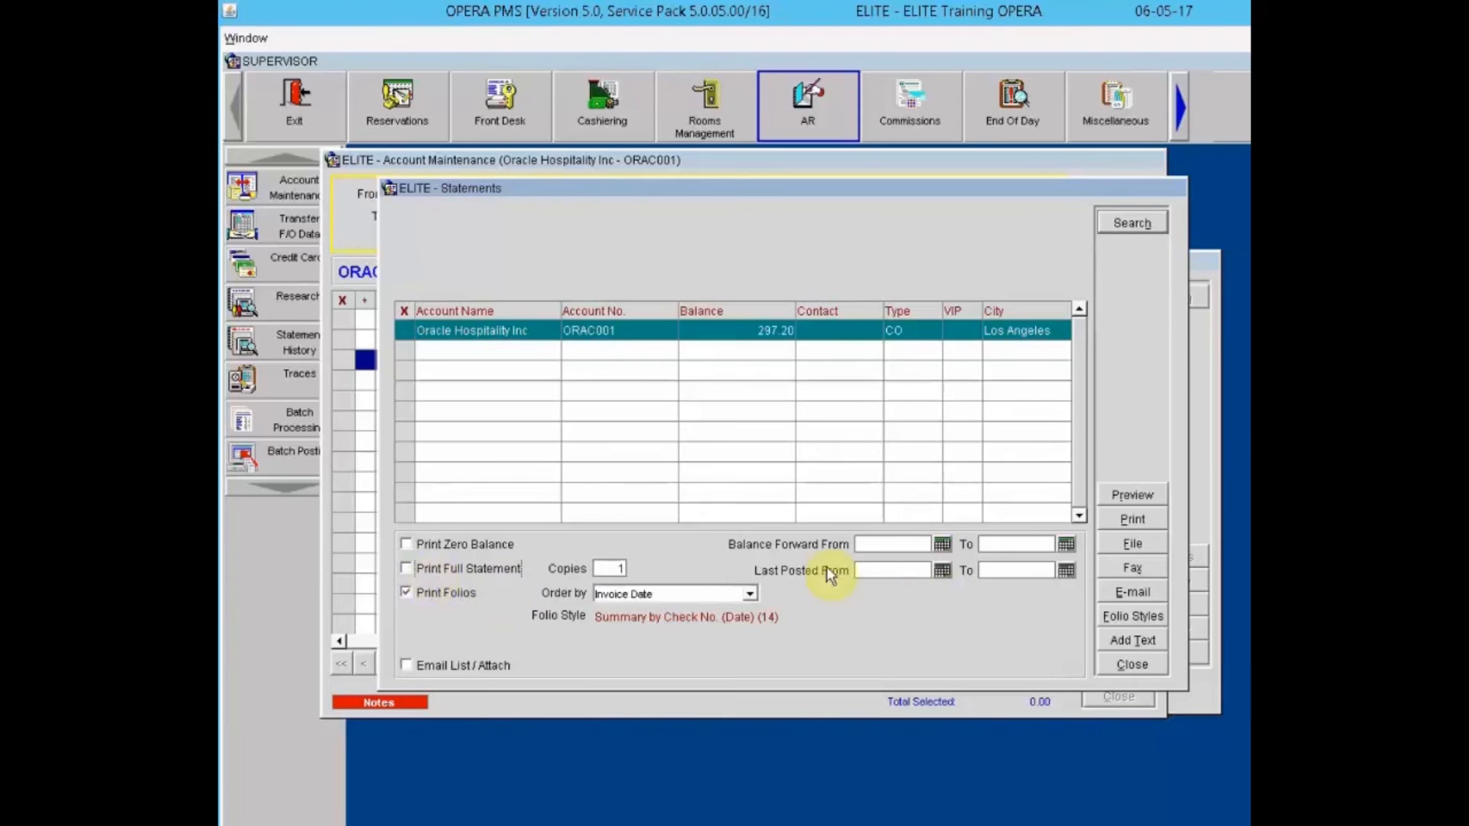
left_click(443, 566)
left_click(1133, 641)
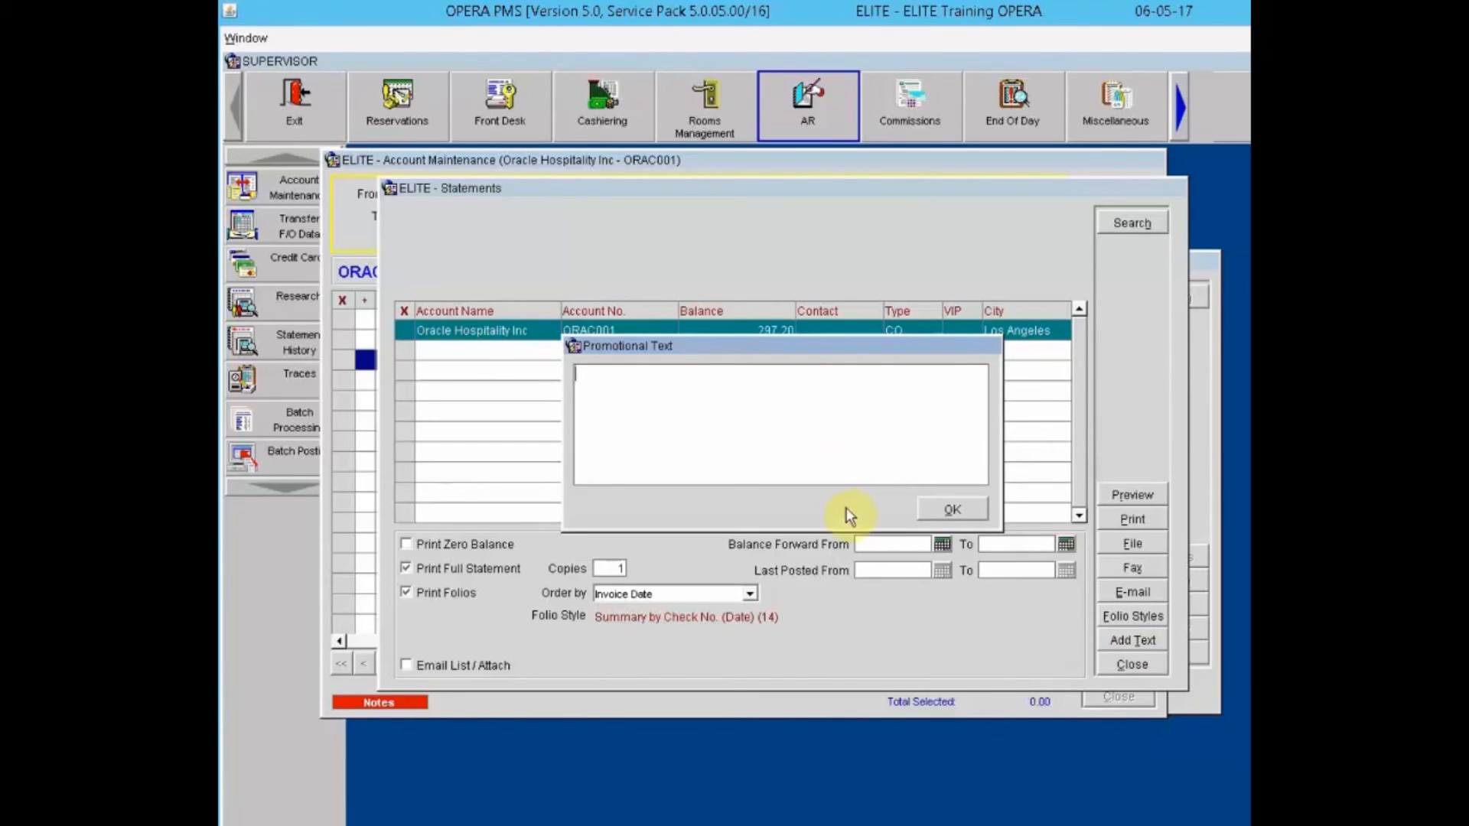
left_click(953, 509)
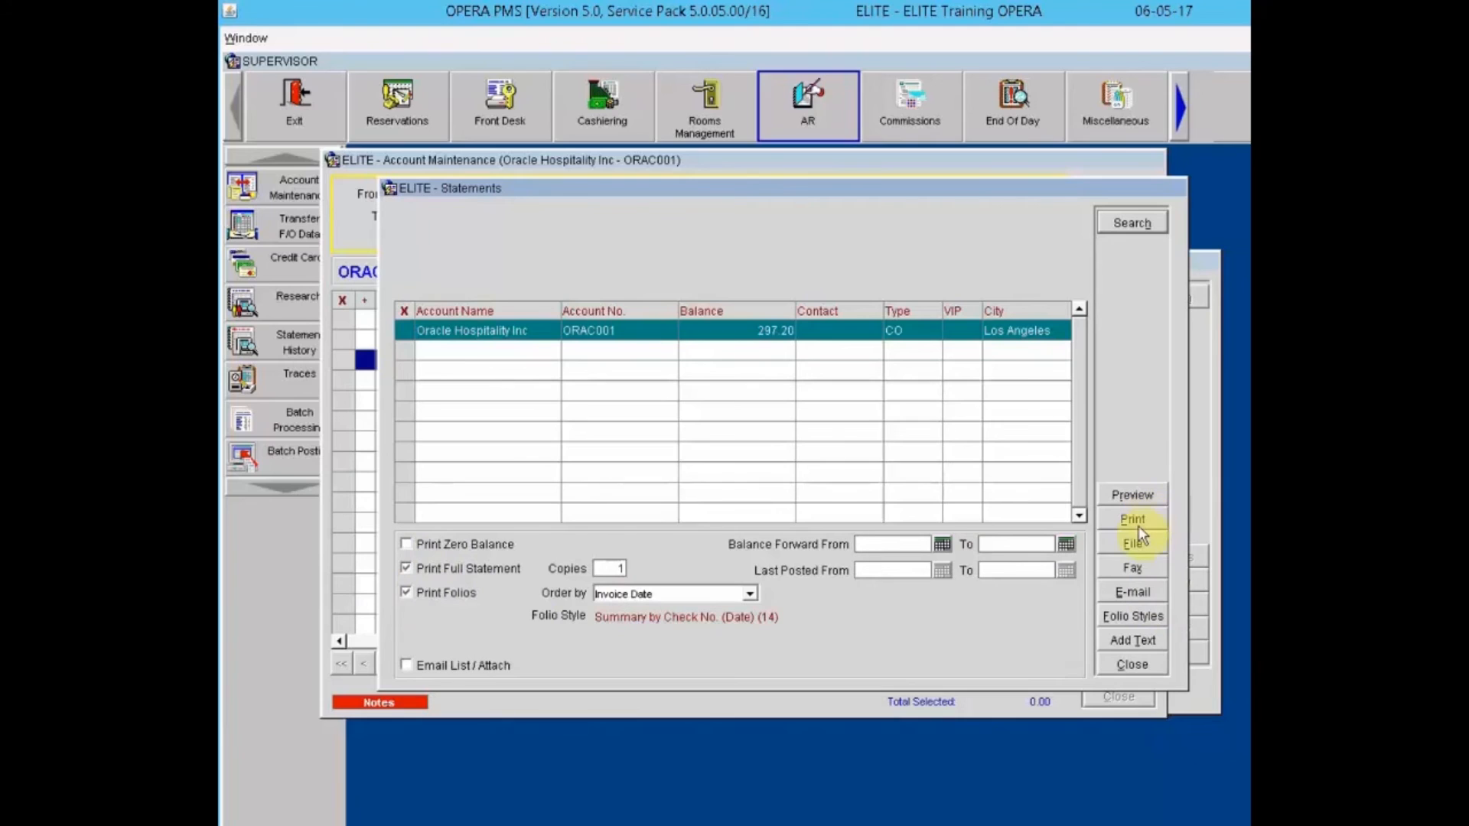
Step: Close the statements and bring up the Traces list for Oracle Hospitality Inc
left_click(1120, 661)
left_click(1118, 664)
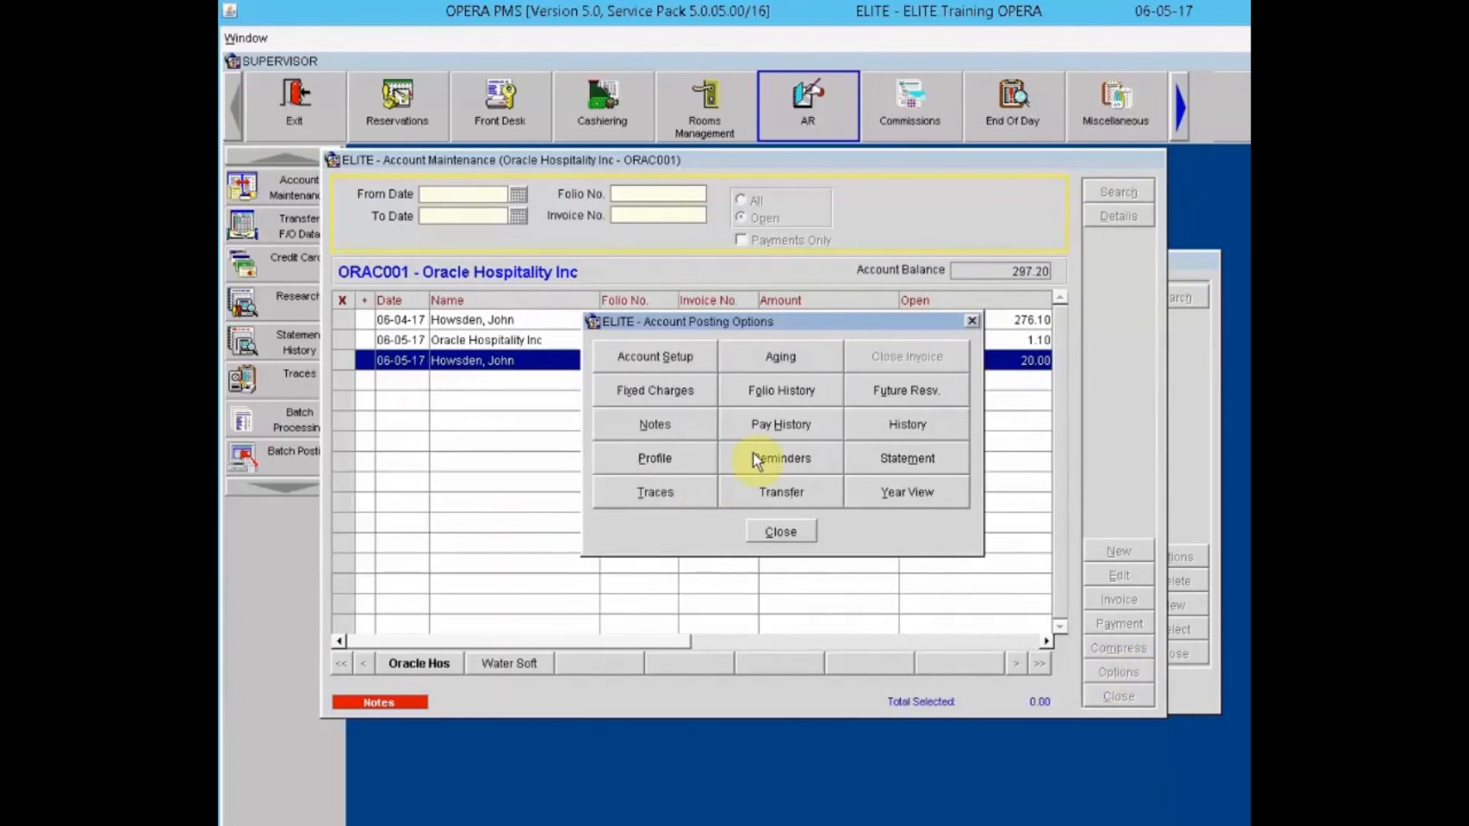
left_click(645, 499)
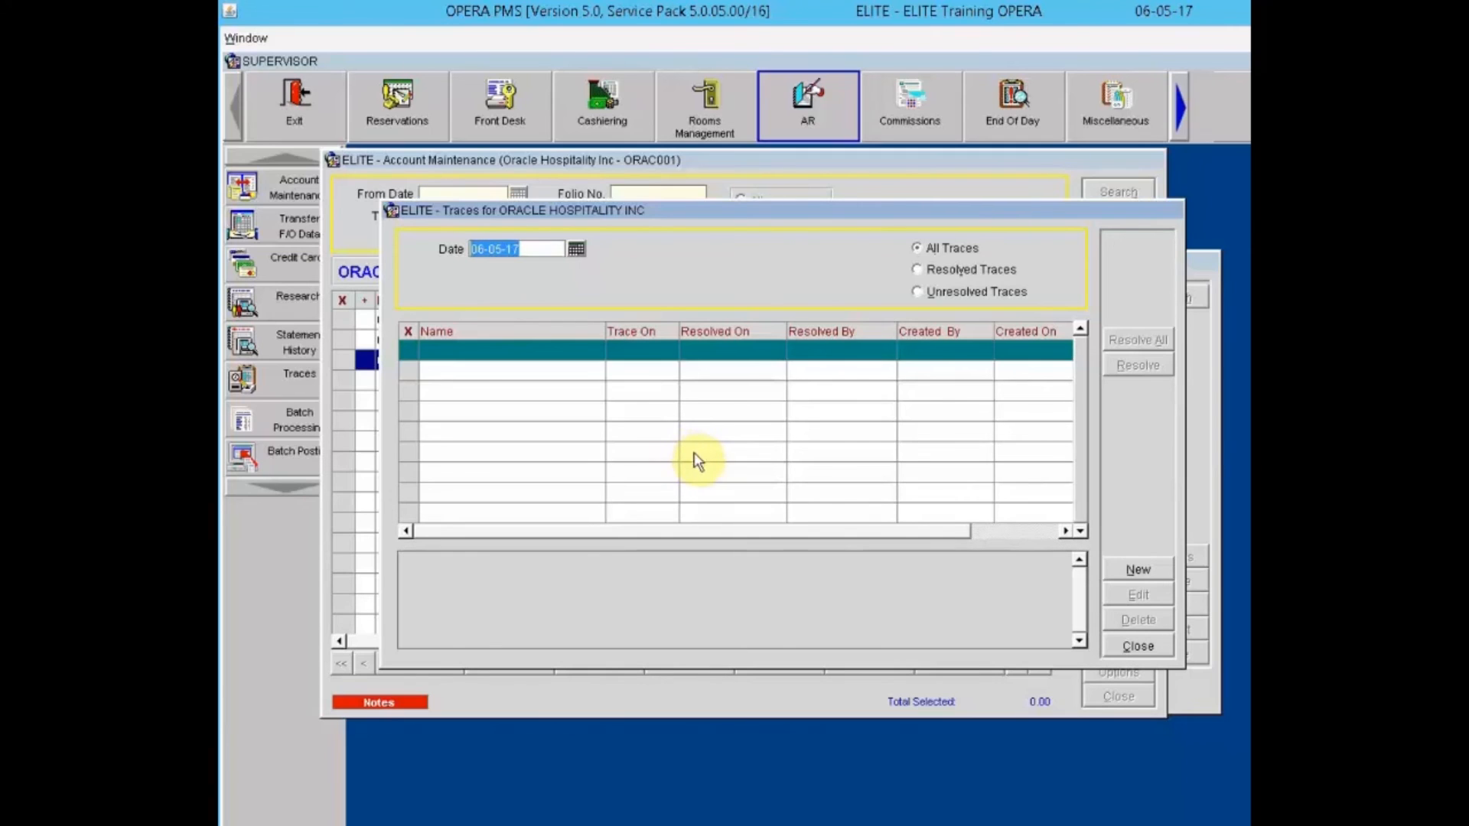
left_click(1139, 648)
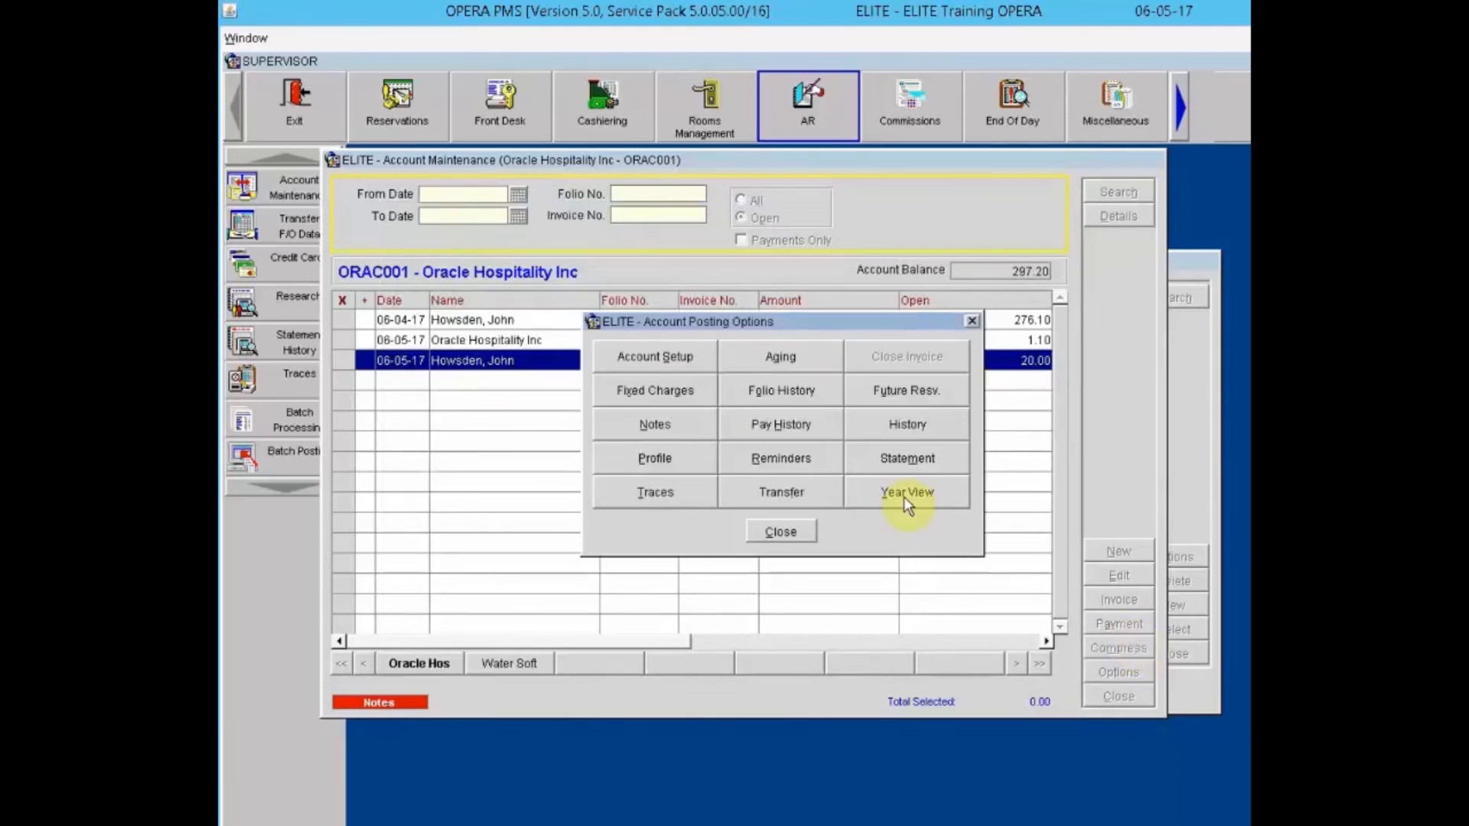
left_click(656, 493)
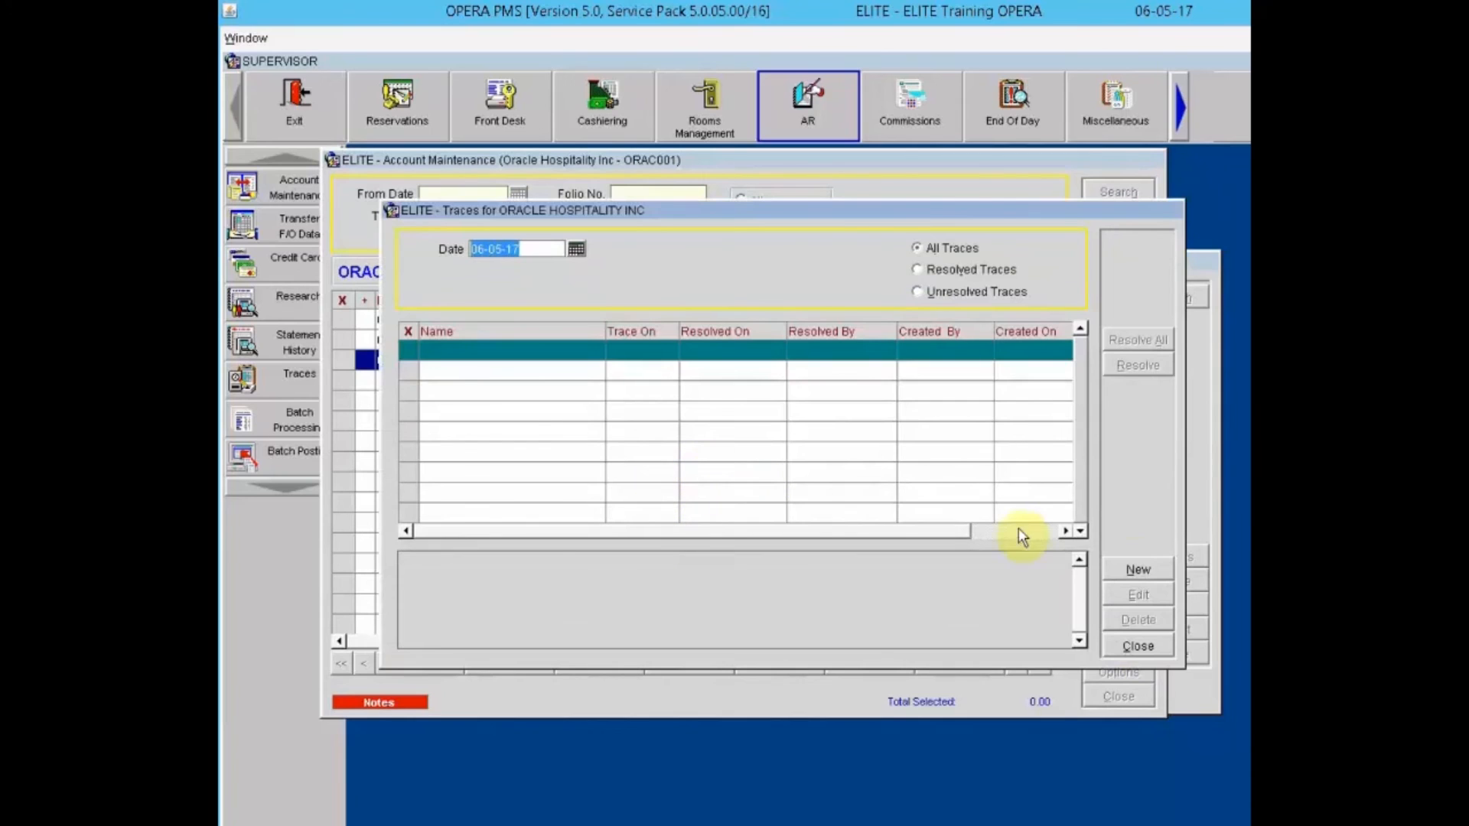
Step: Add a trace dated 06-05-17 reading 'Please Call Oracle about payment' and close the traces list
left_click(1139, 571)
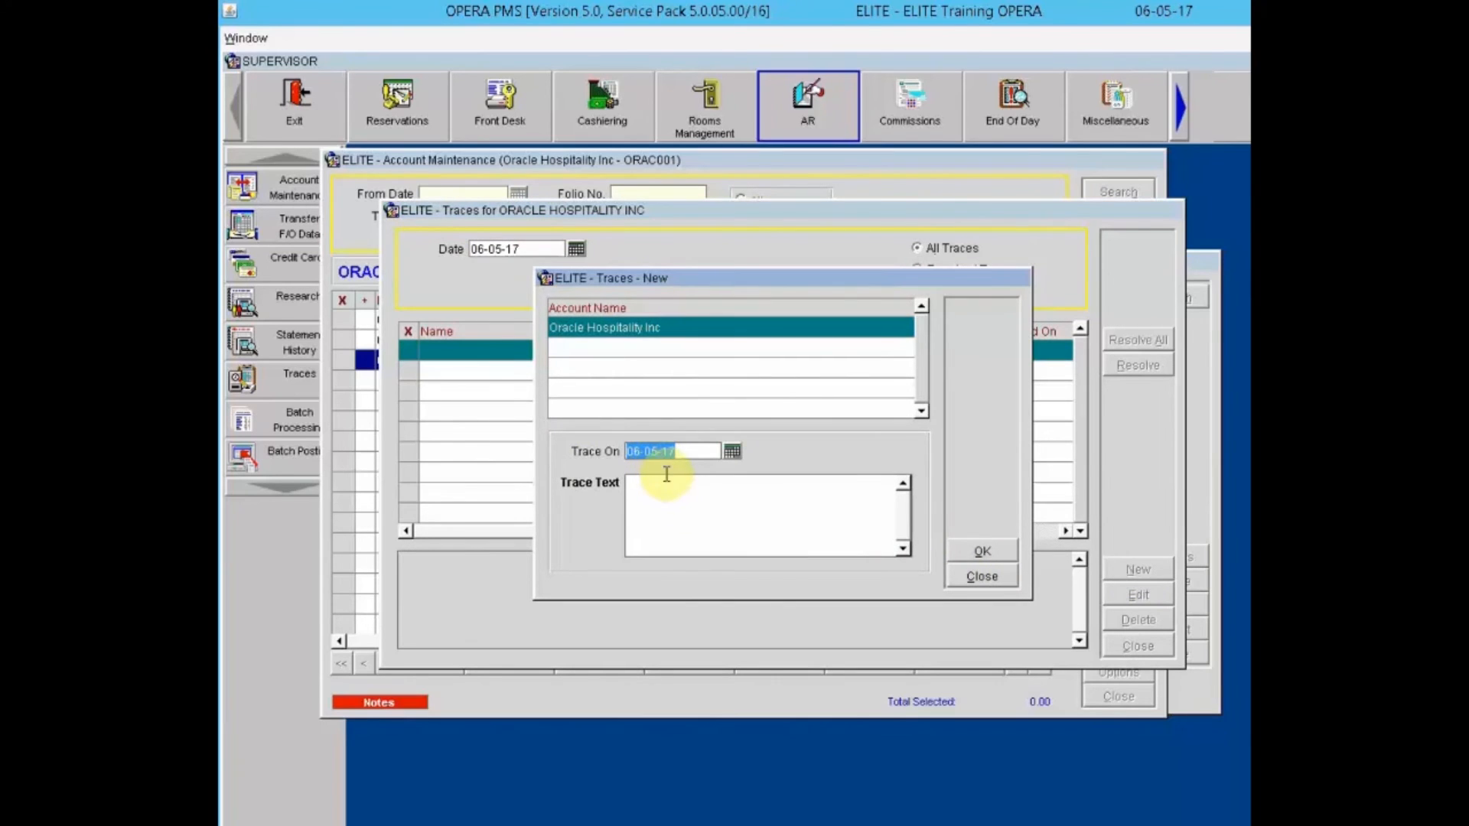
left_click(673, 497)
type("Please Call Orac")
type("le about payment")
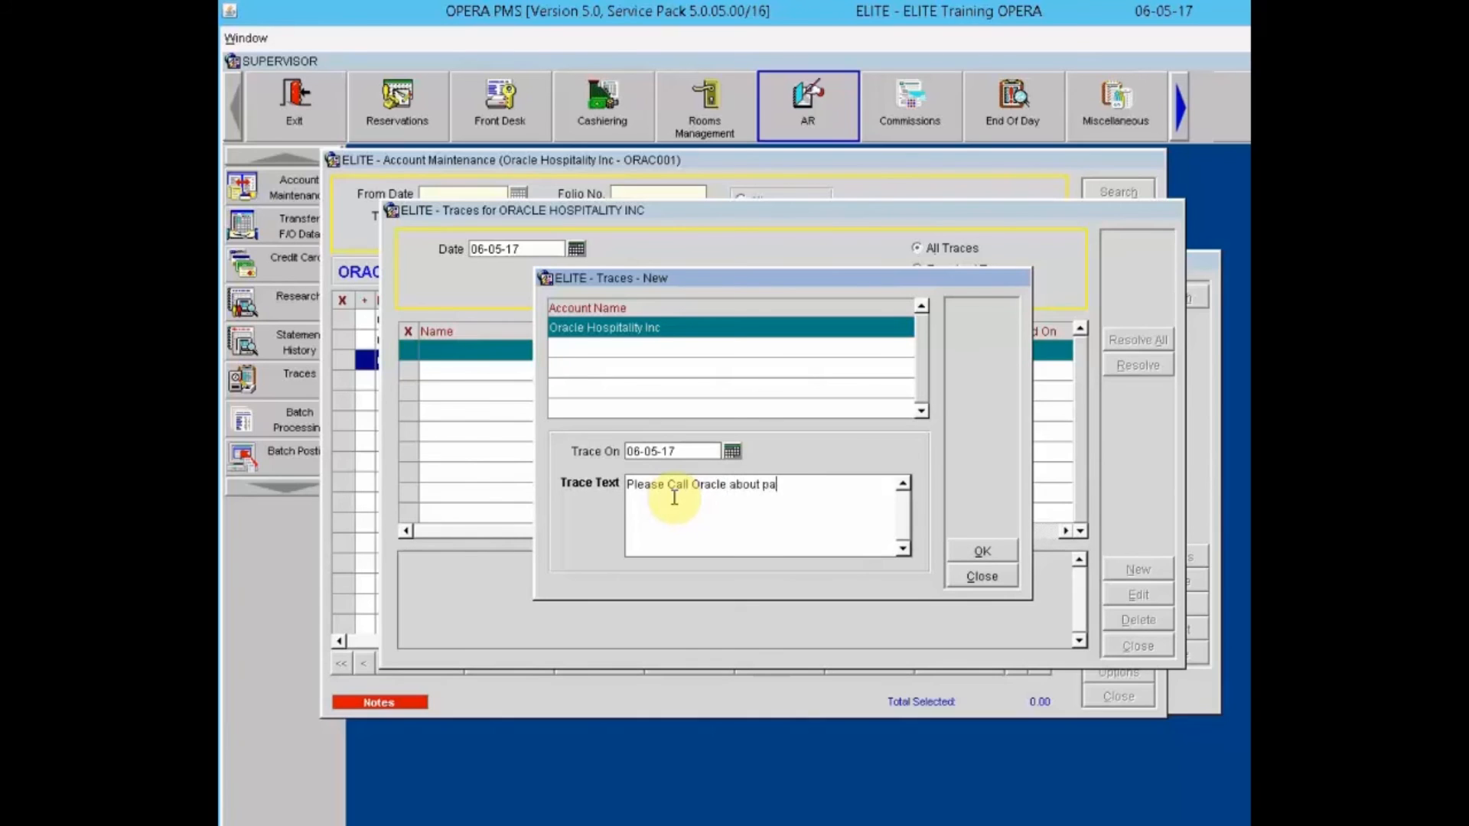
left_click(967, 554)
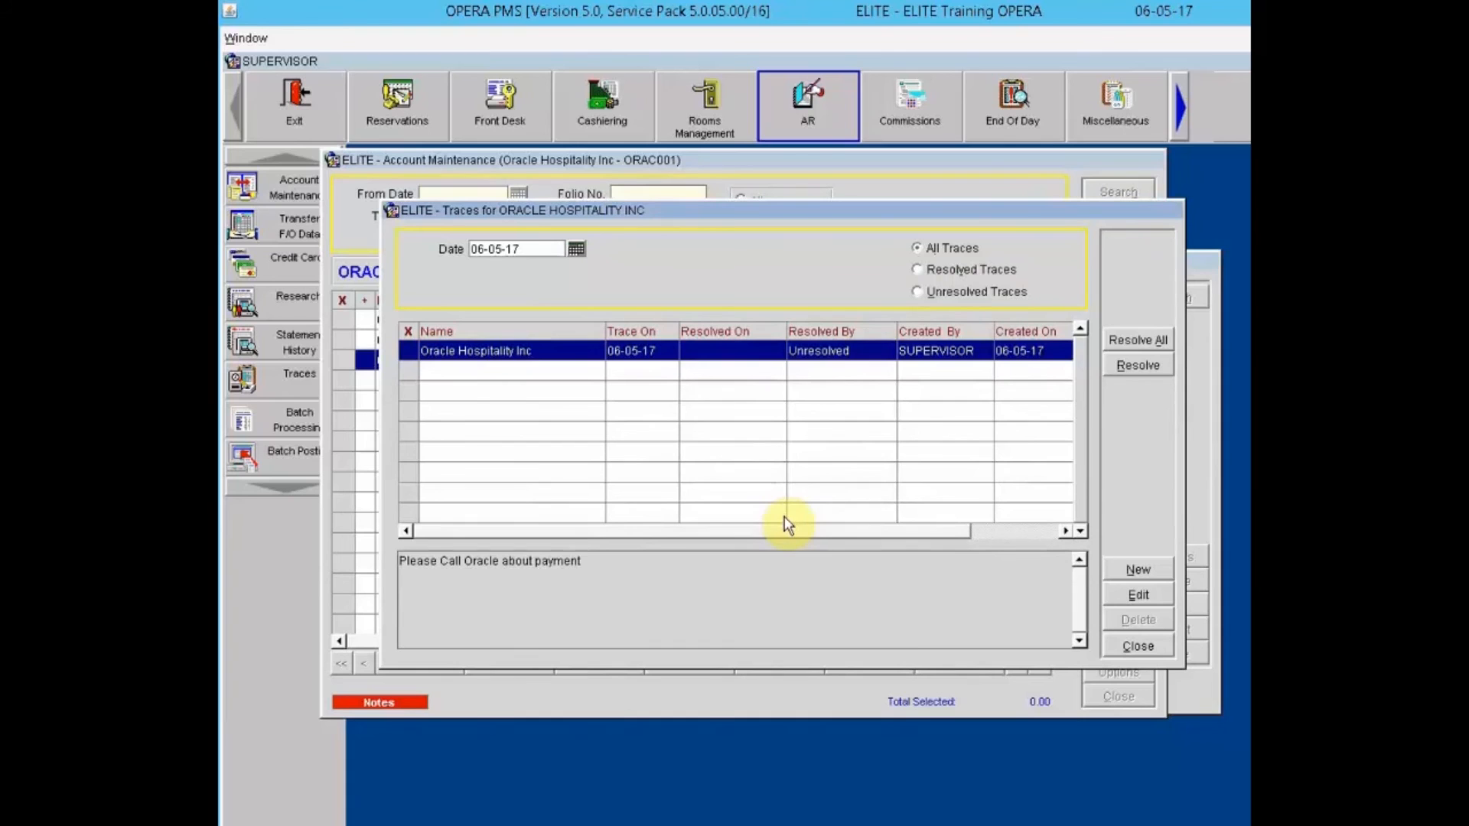
left_click(1137, 647)
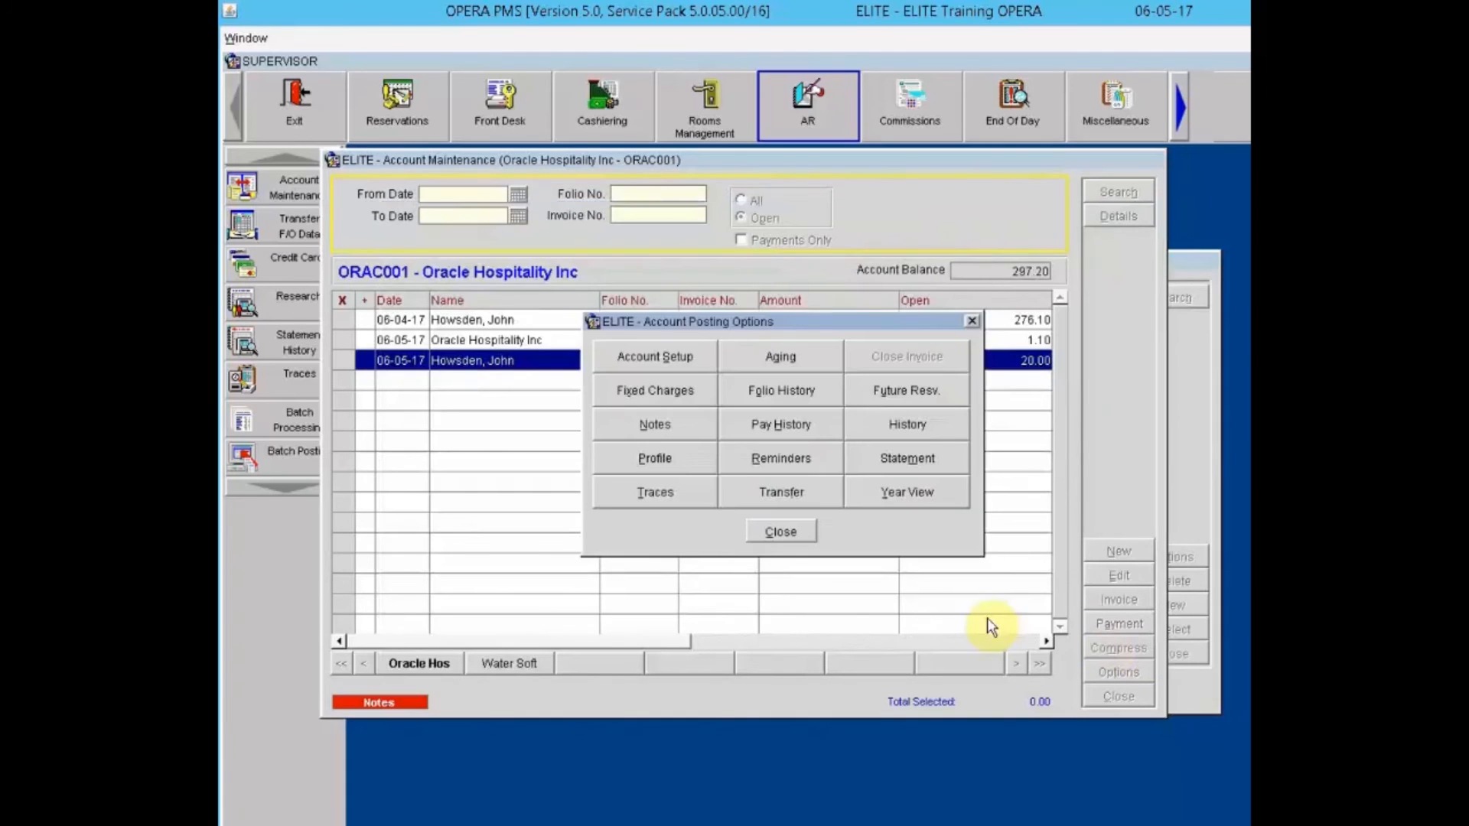
Step: Open the transfer to another AR account, cancel without moving anything, and close the posting options
left_click(785, 533)
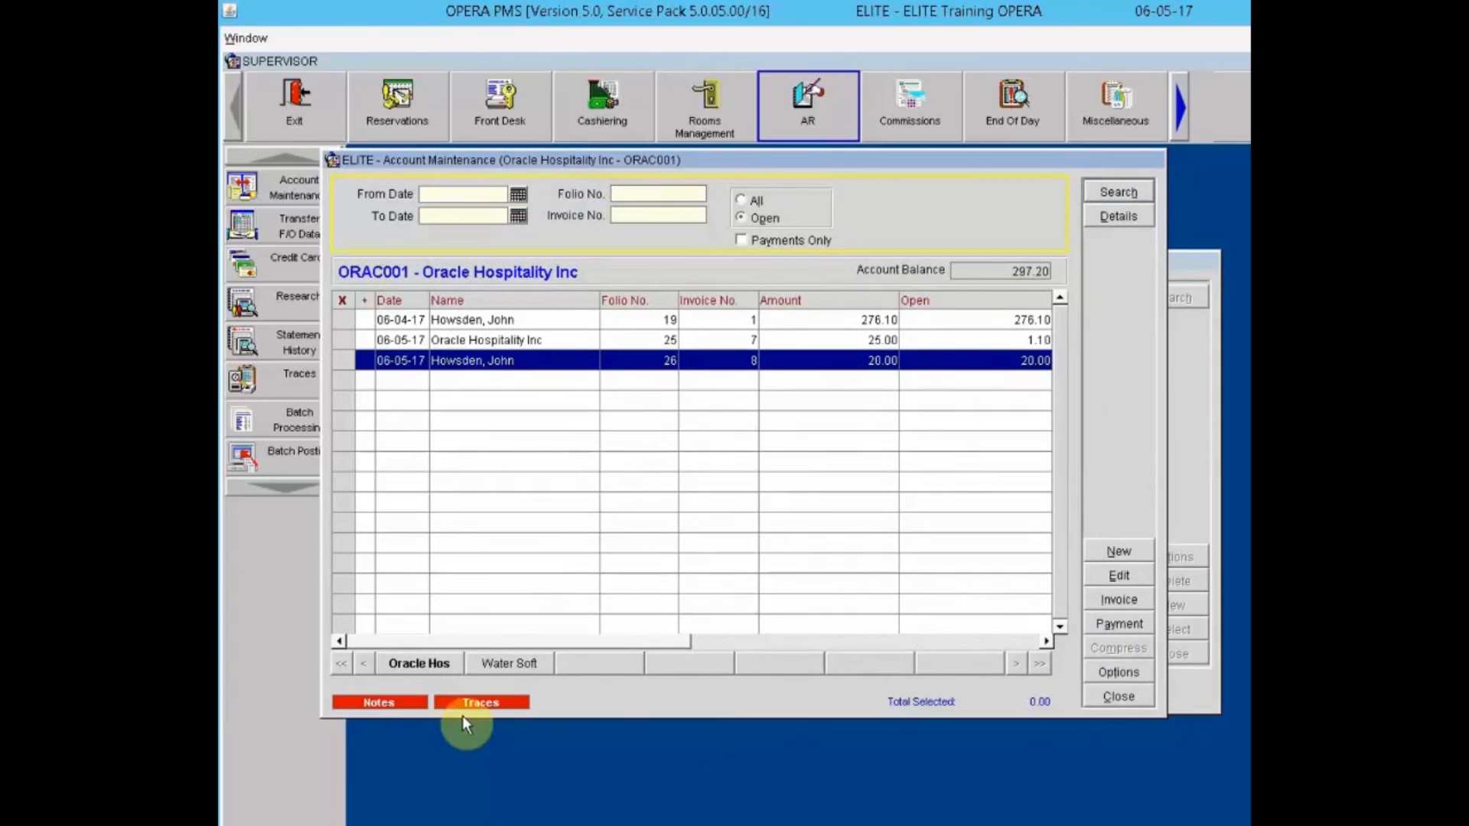
left_click(1117, 672)
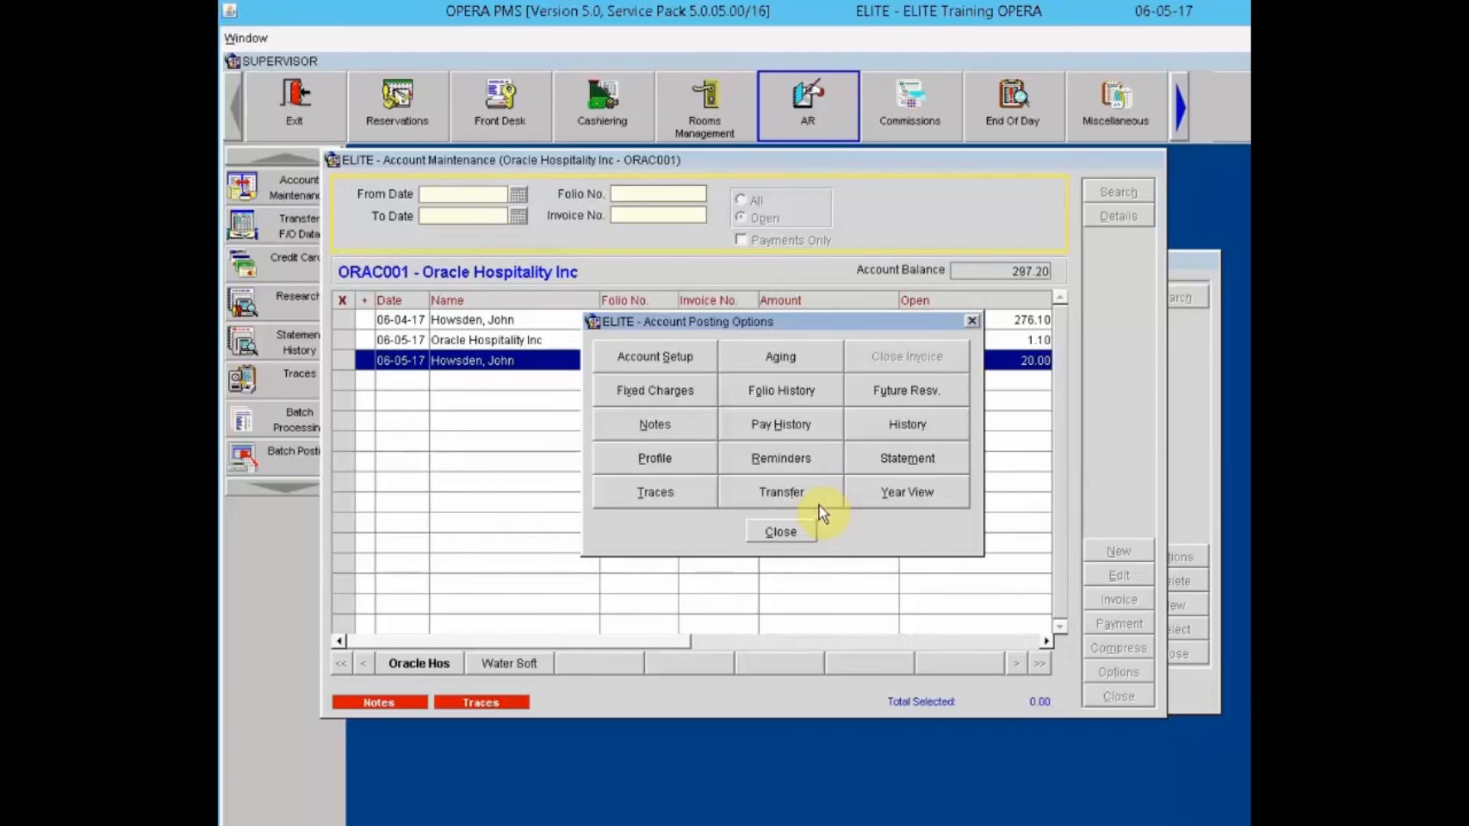
left_click(769, 498)
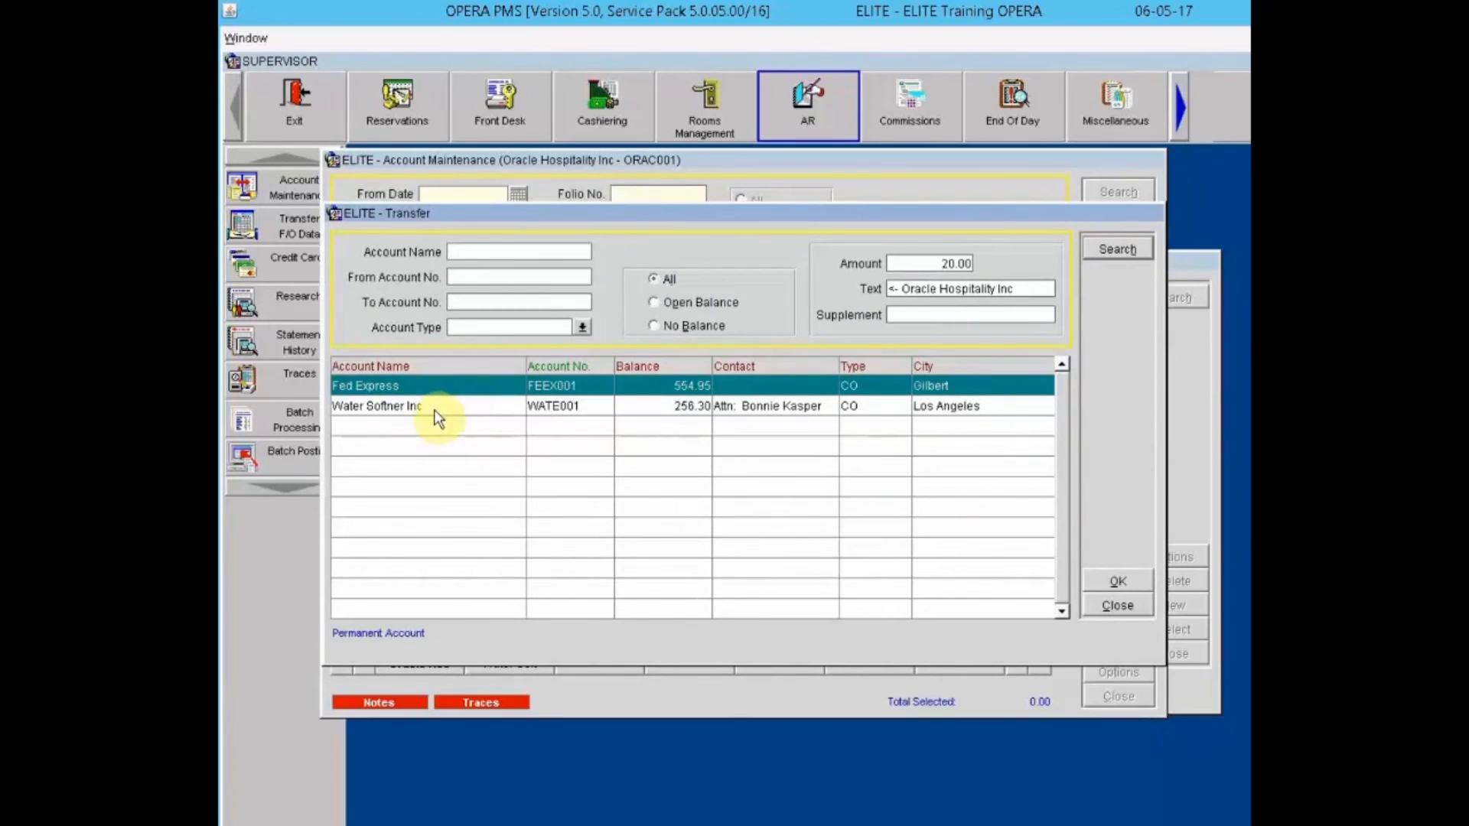
left_click(1118, 606)
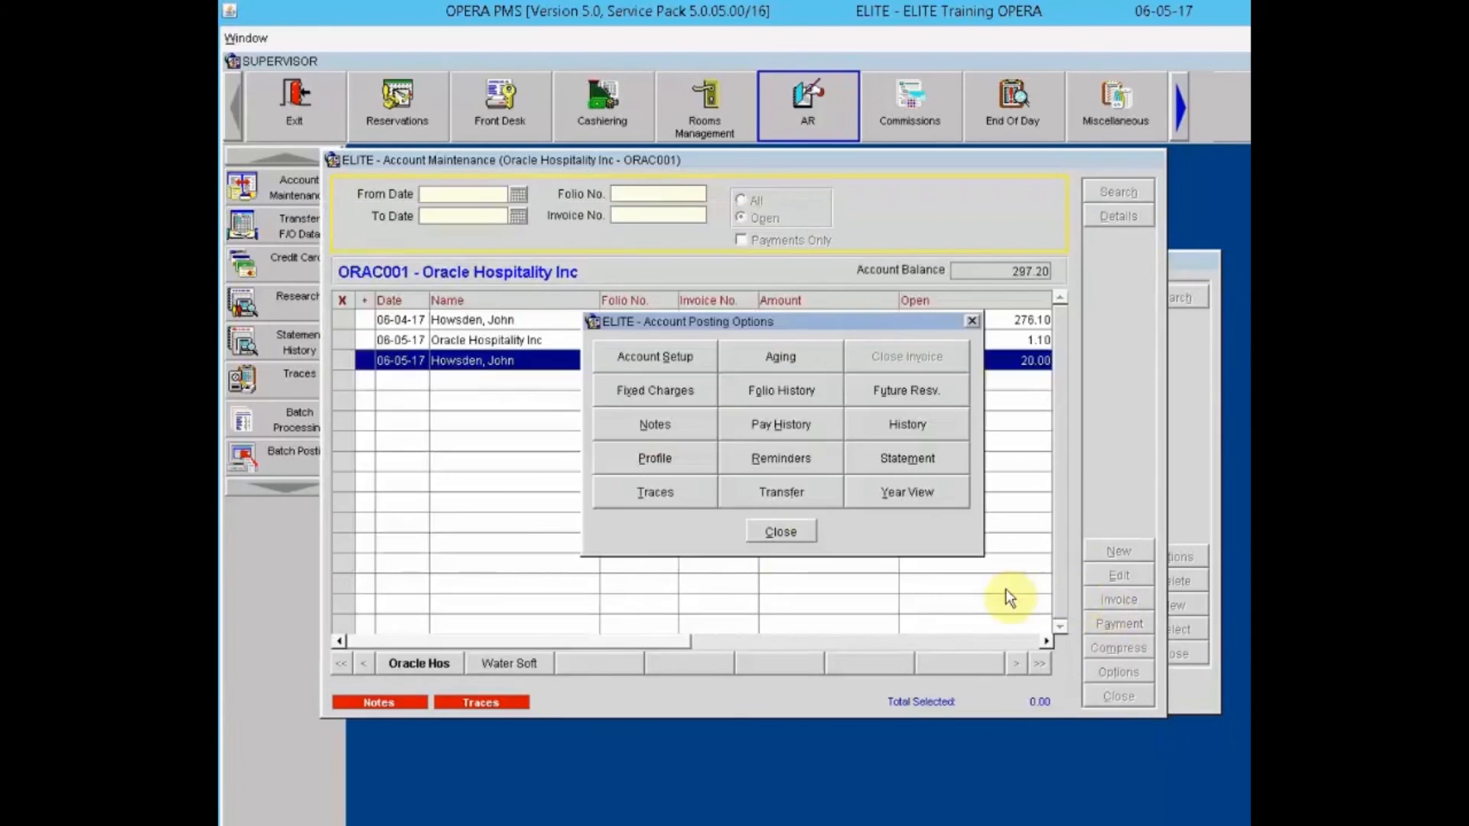
left_click(773, 532)
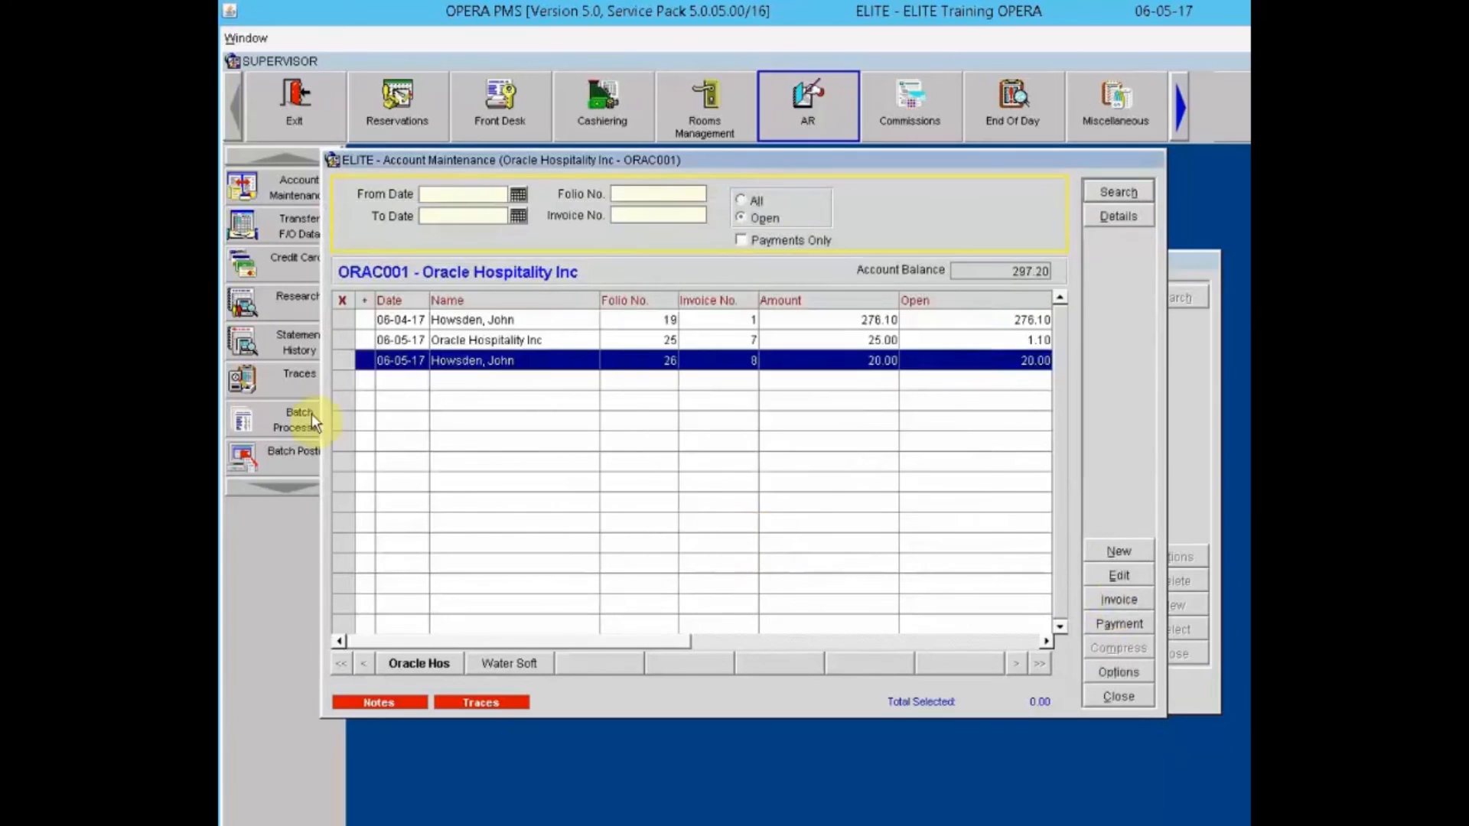
Step: Transfer the 20.00 charge on invoice 8 to Water Softner Inc (WATE001), leaving Oracle at 277.20
left_click(342, 356)
left_click(1136, 673)
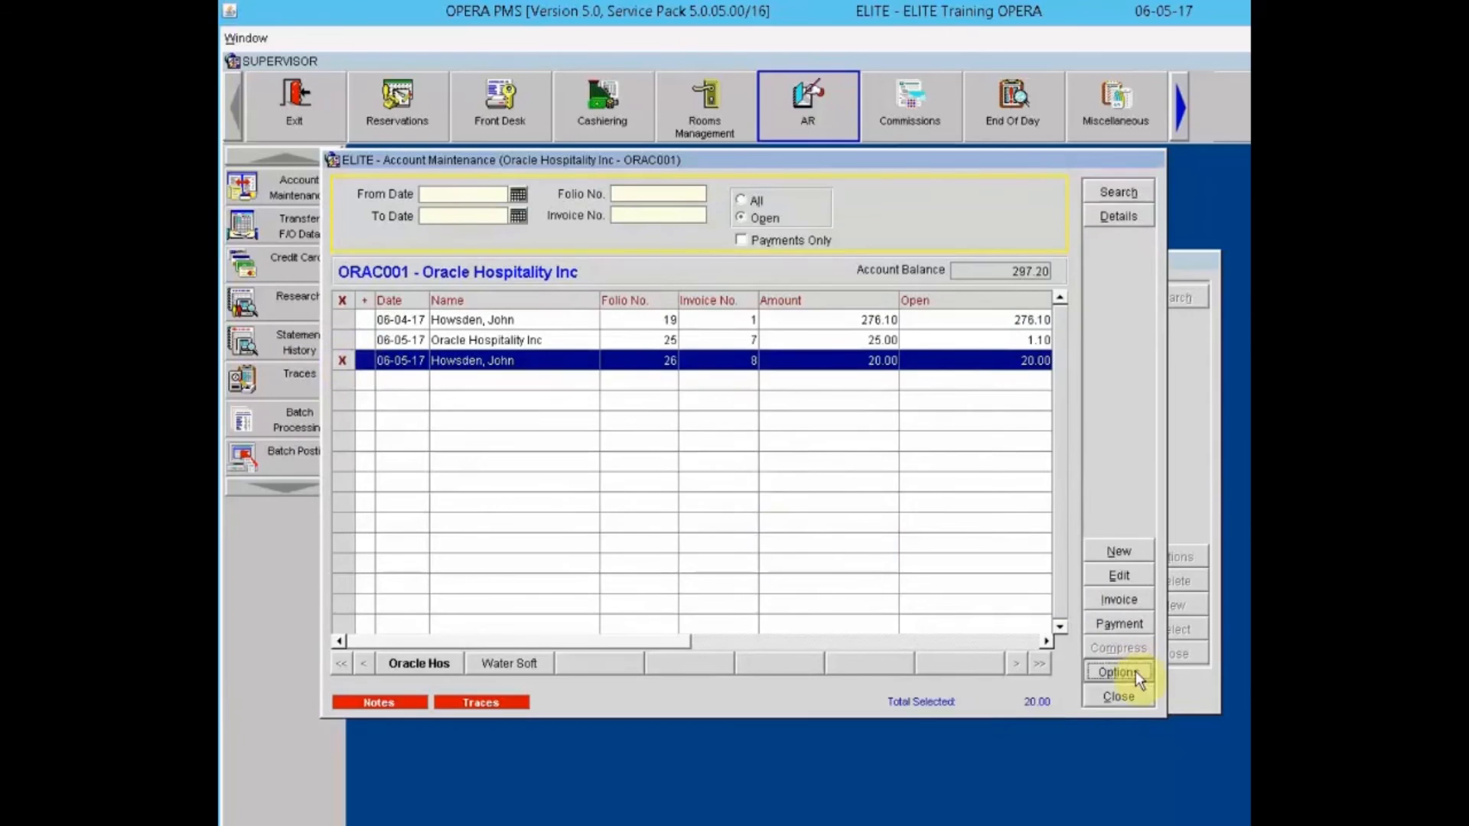
left_click(809, 492)
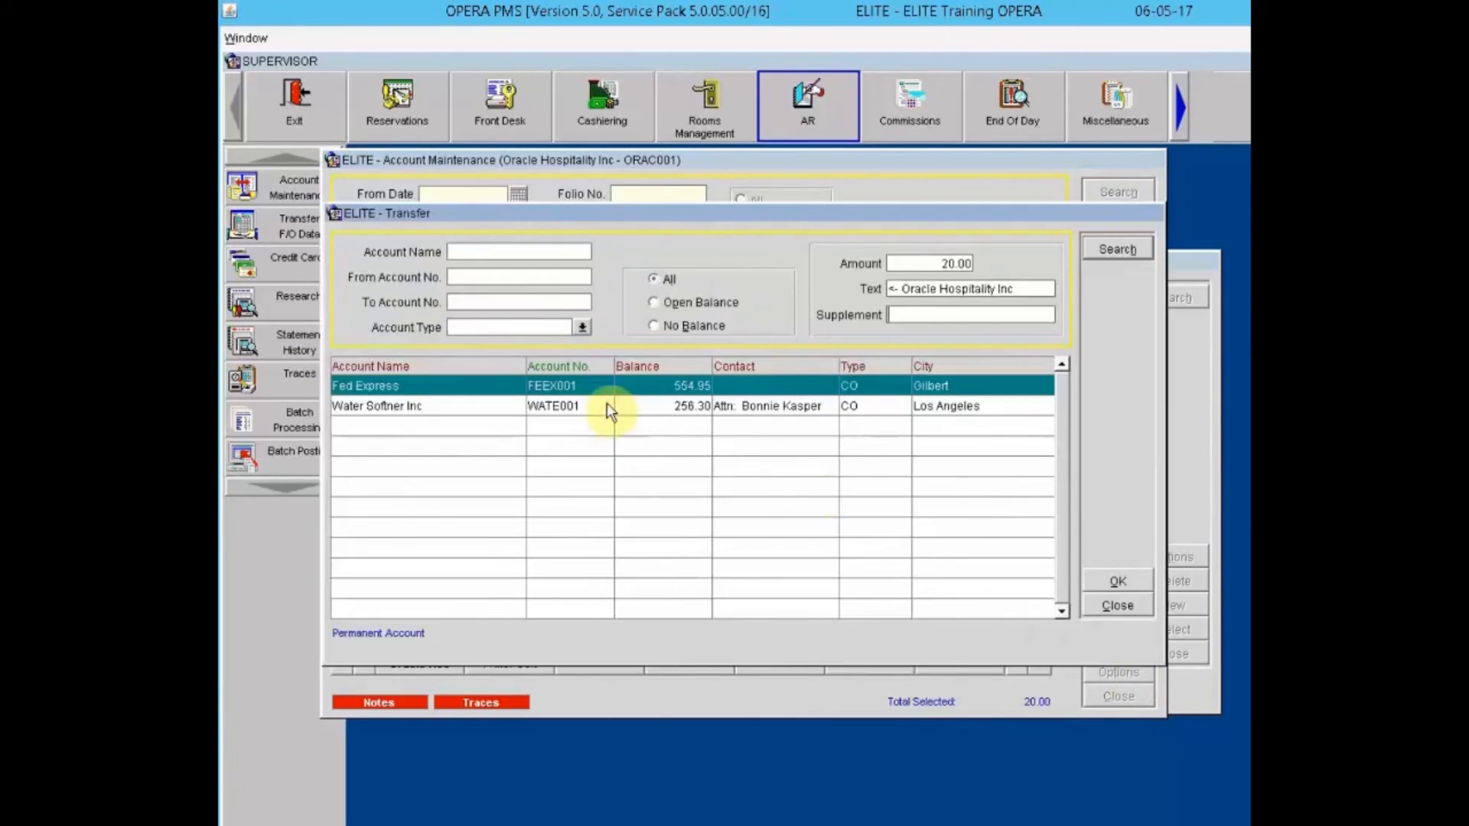
left_click(616, 405)
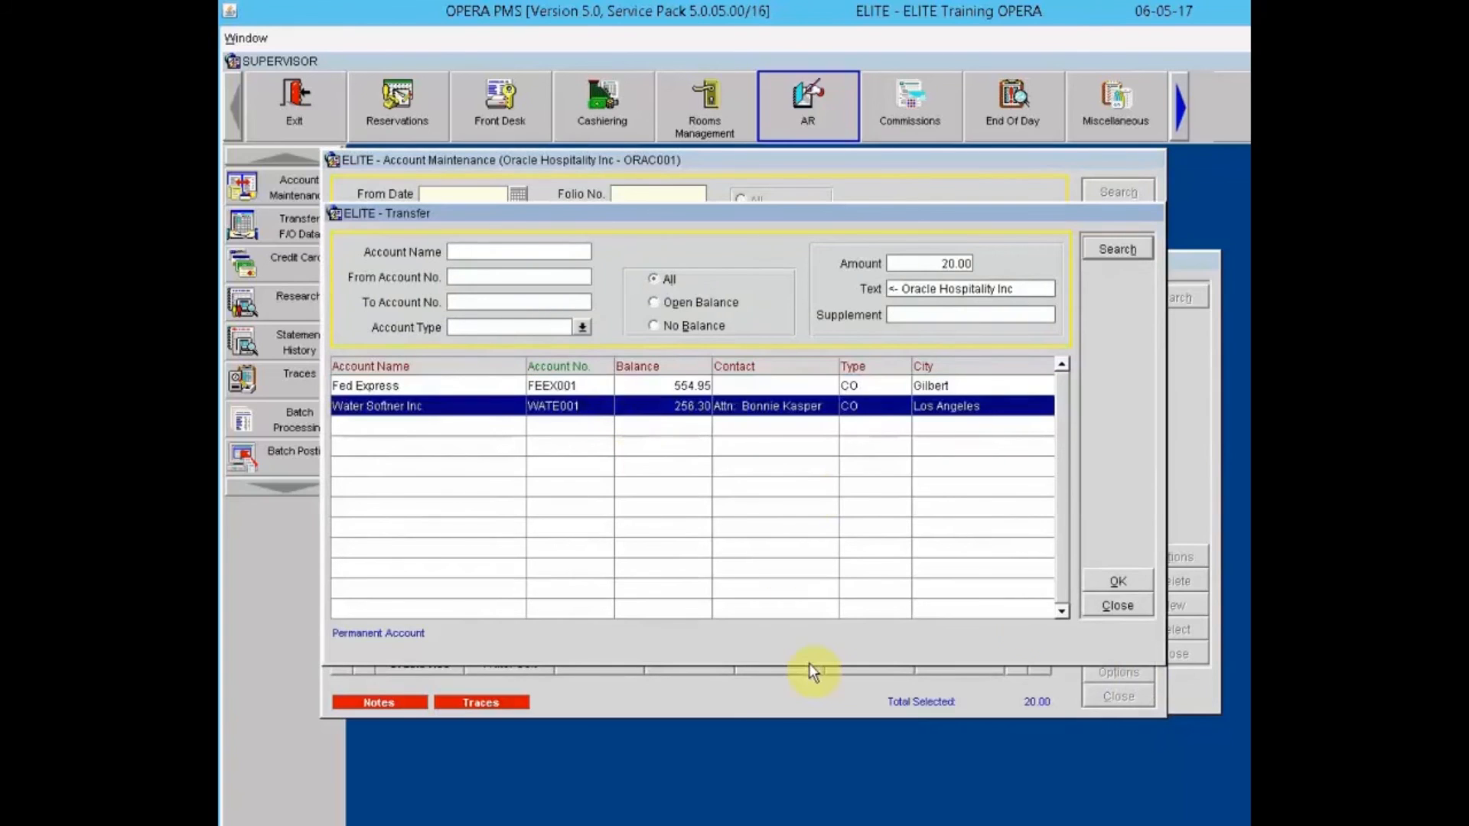
left_click(1114, 583)
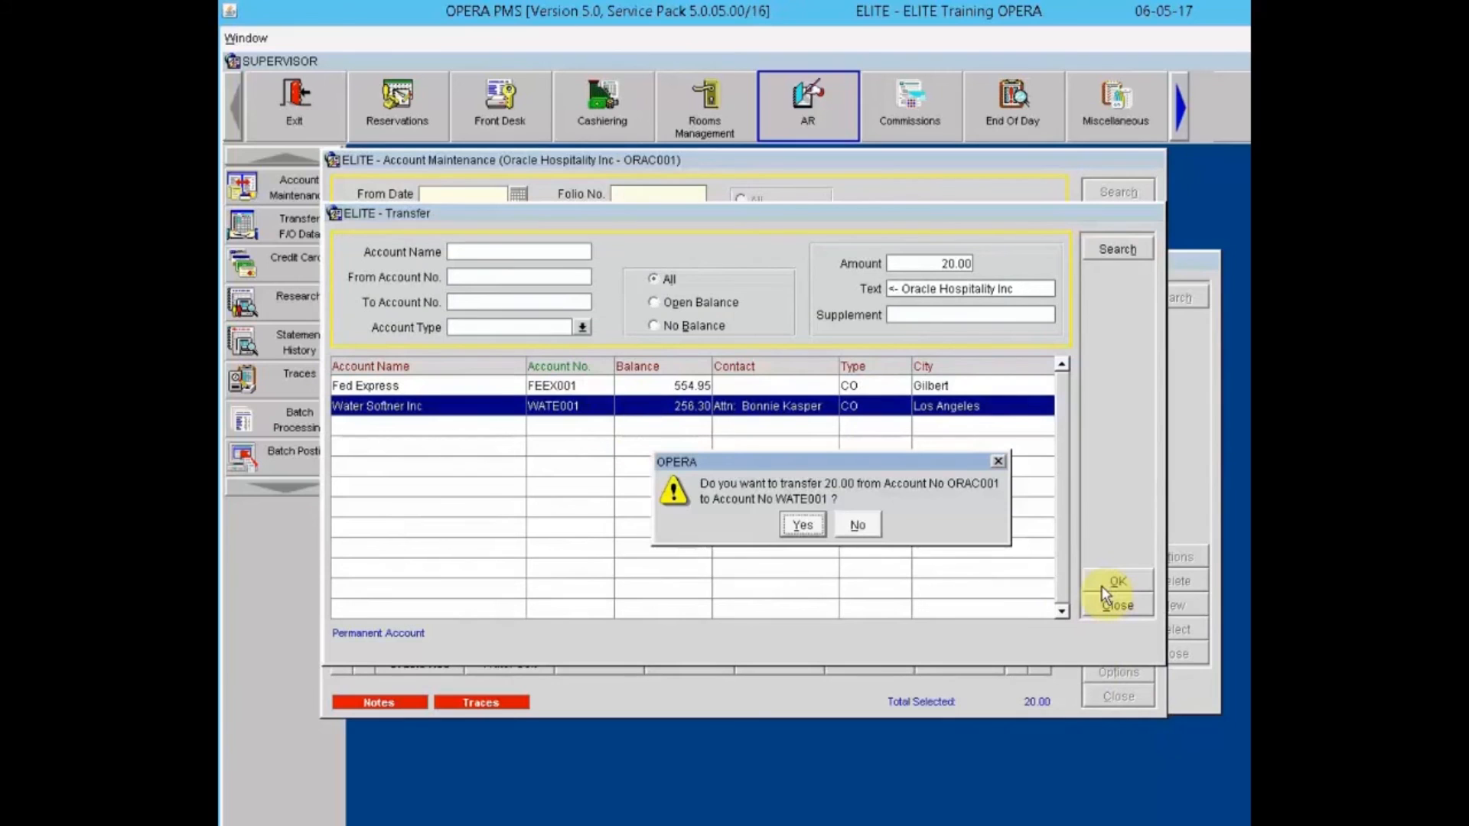
left_click(802, 526)
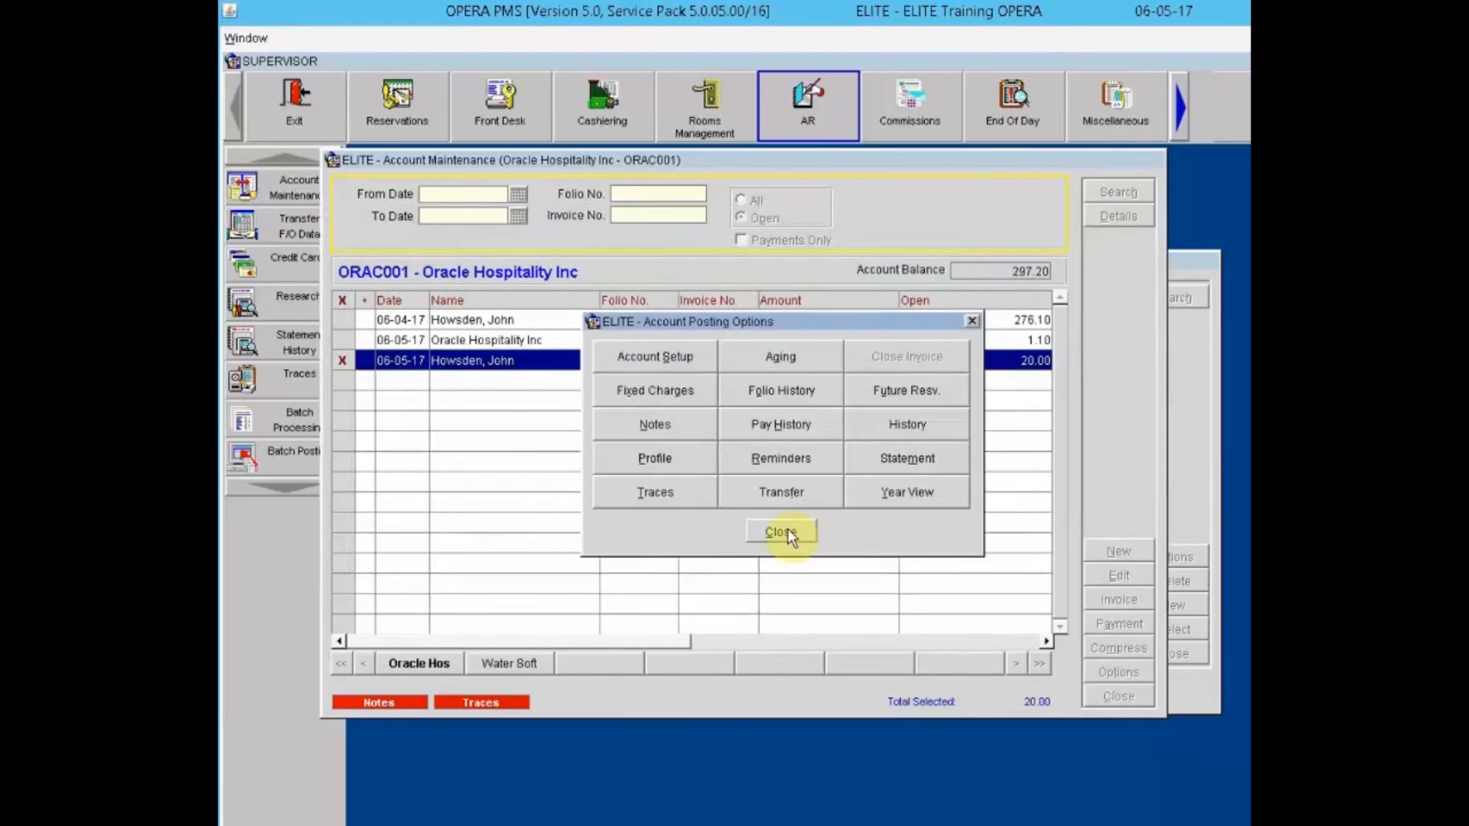
left_click(781, 532)
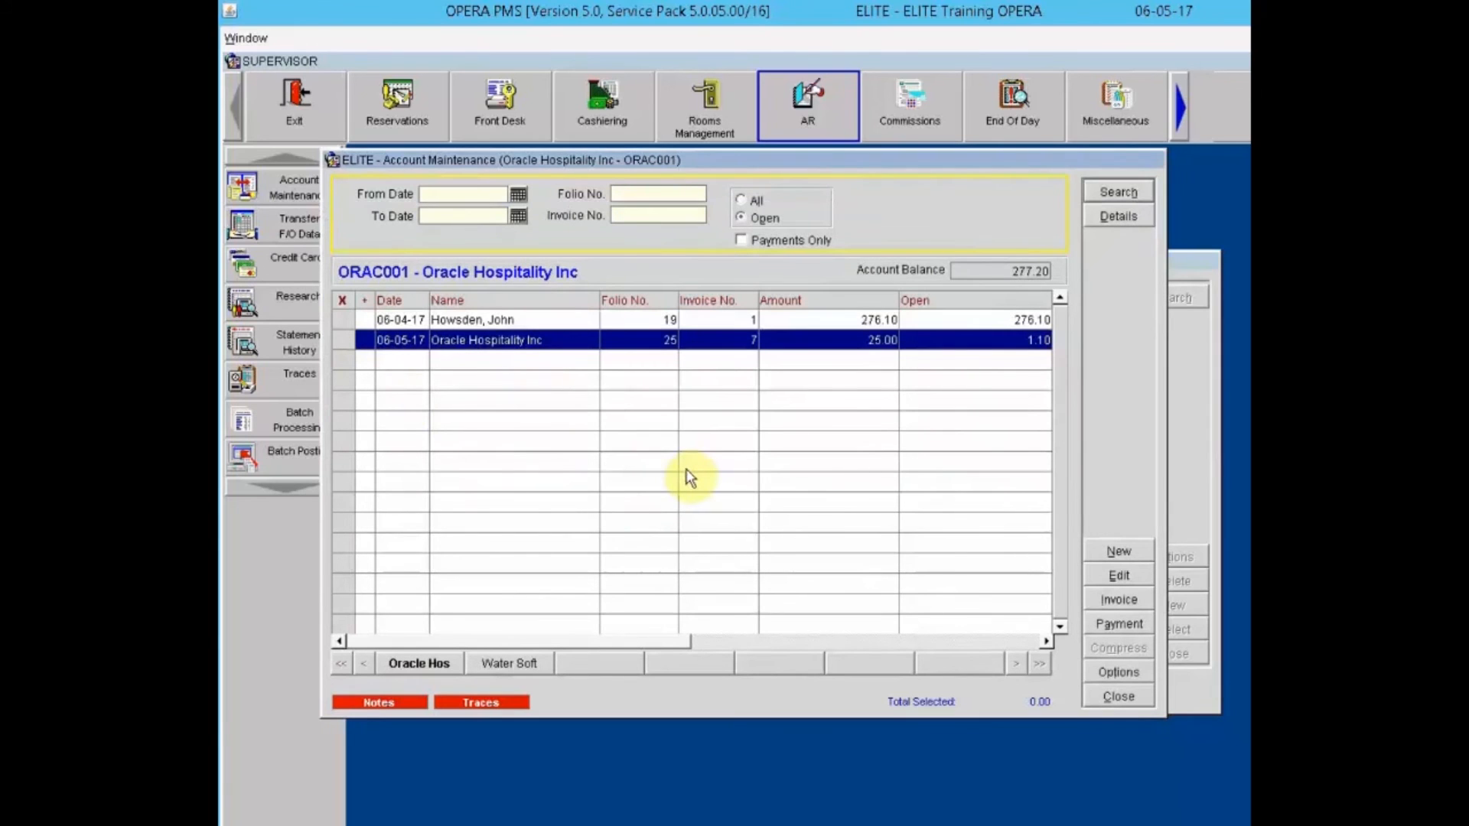
Step: Show the Year View overview for Oracle Hospitality Inc
left_click(1125, 672)
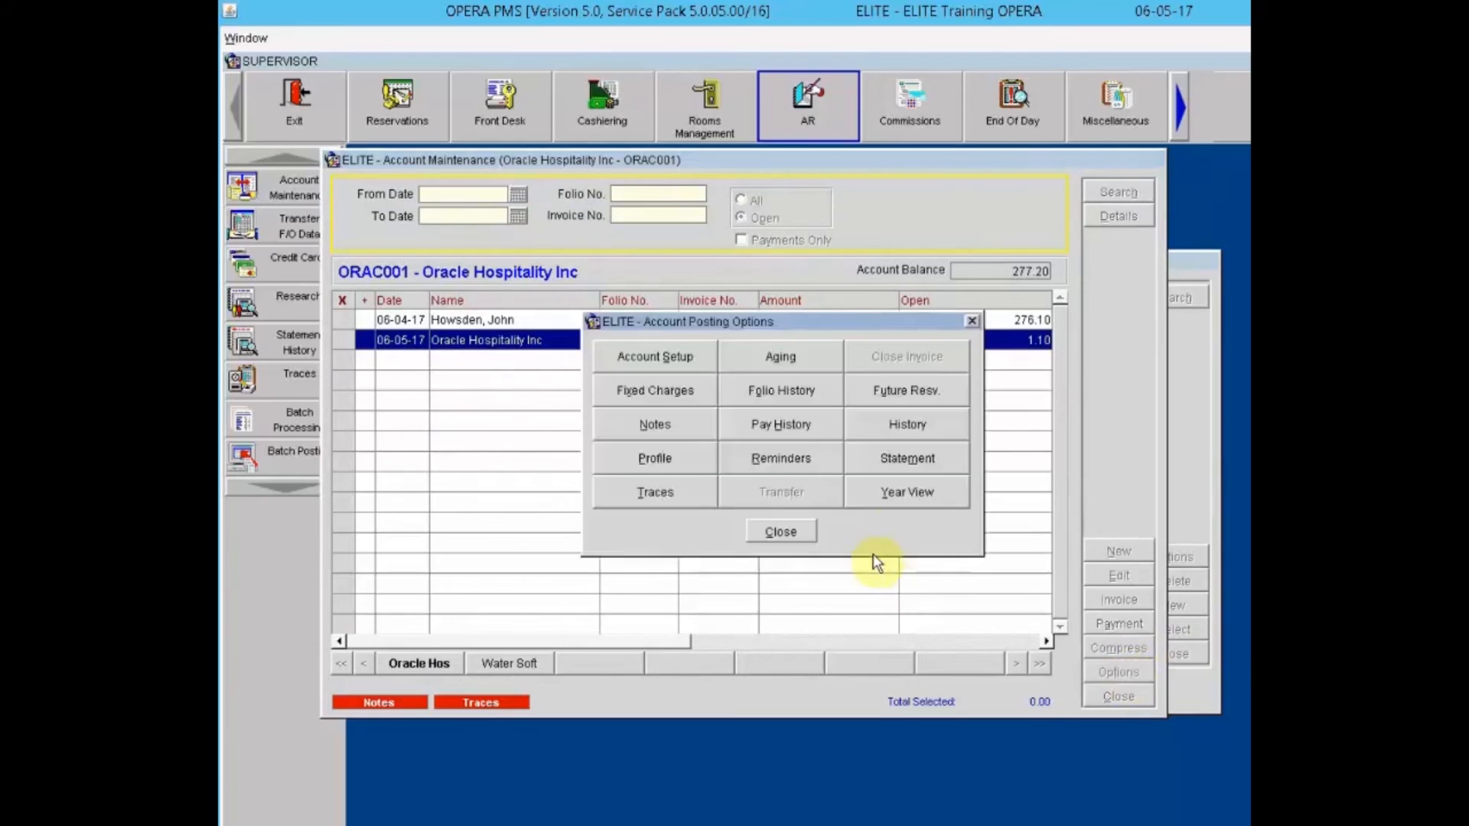
left_click(923, 503)
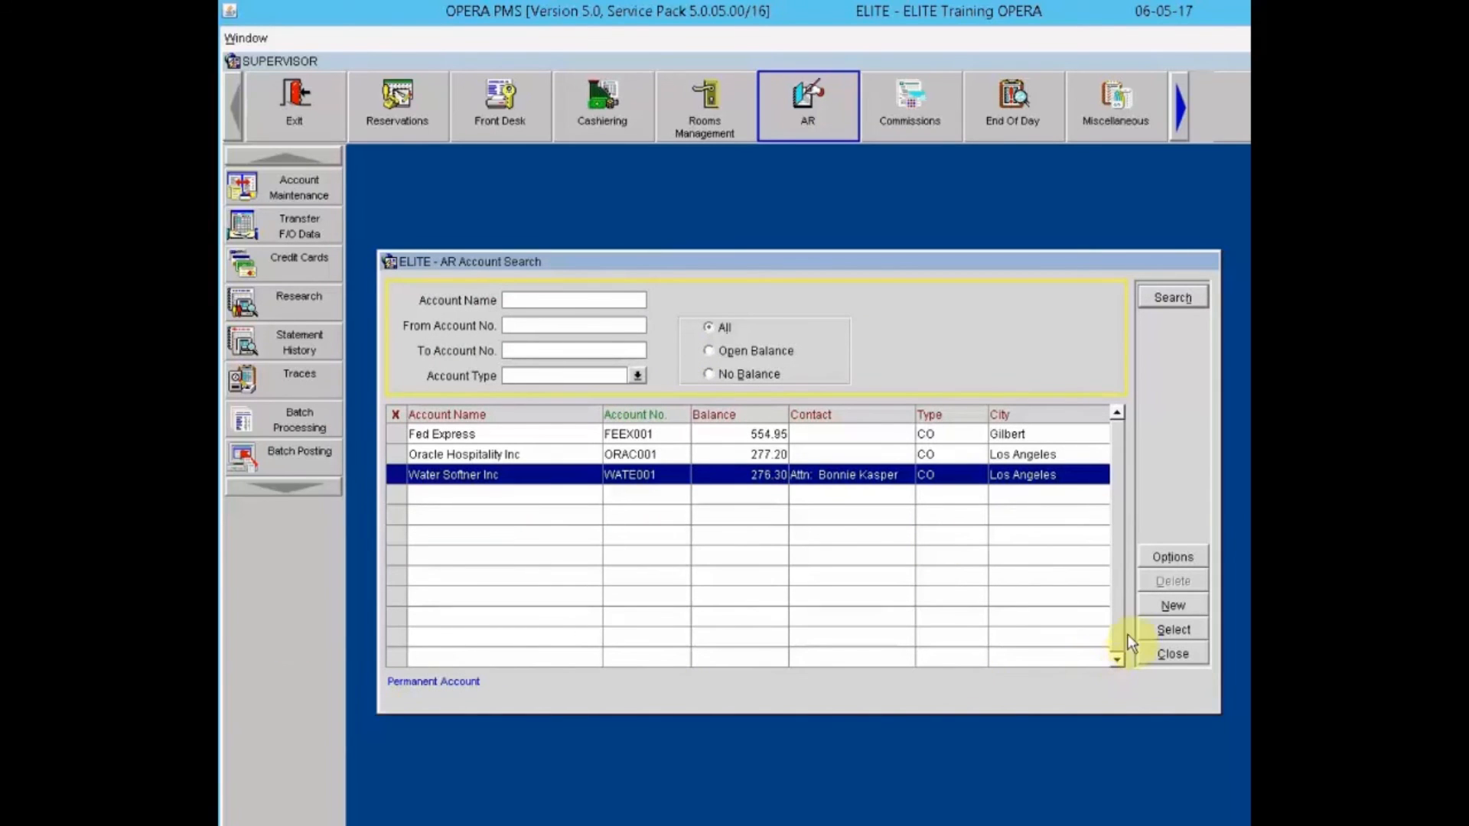
Step: Start a new AR account with a fresh Company-type profile after clearing the profile search
left_click(1173, 606)
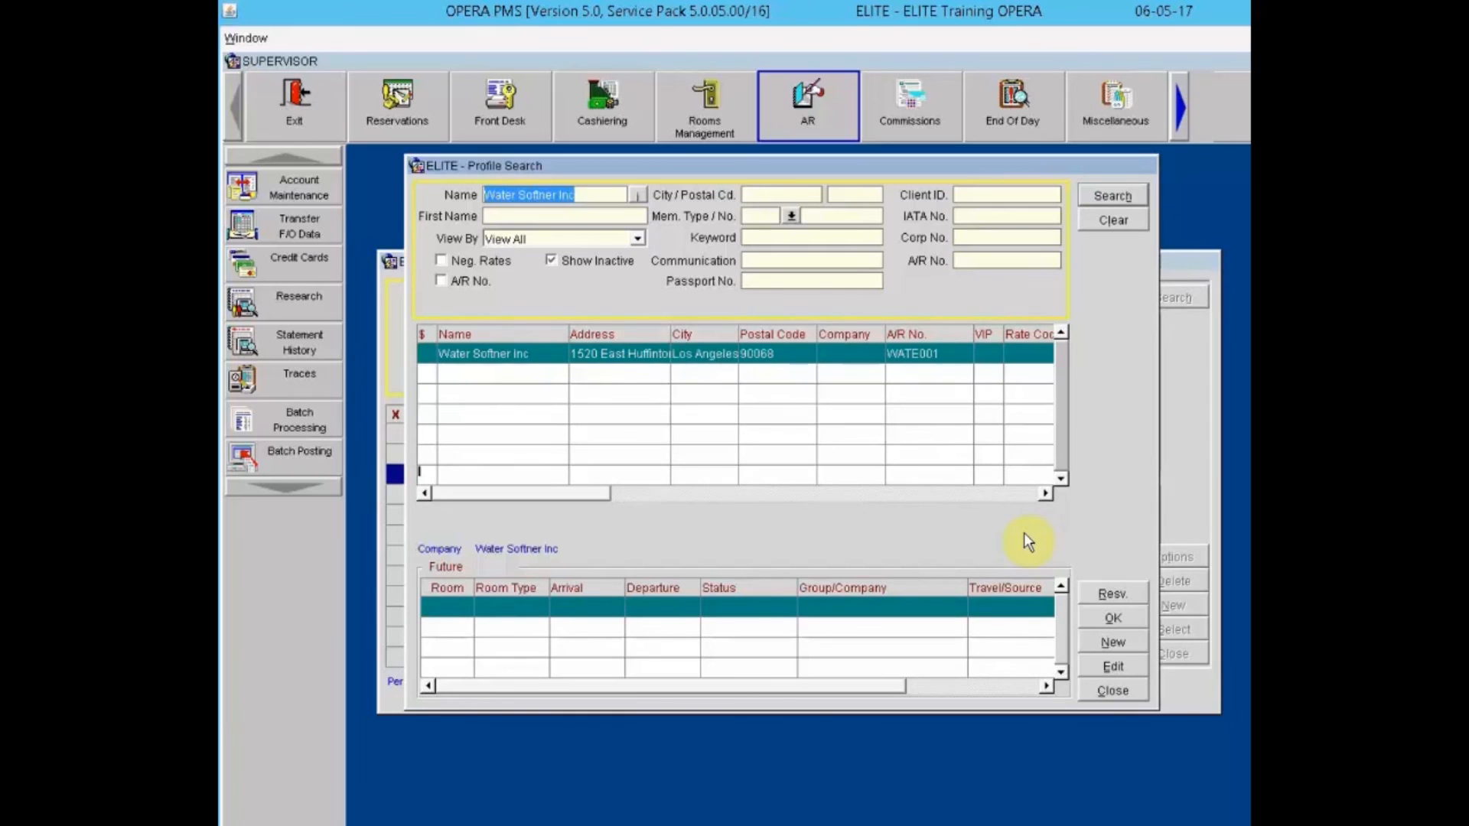
left_click(1113, 221)
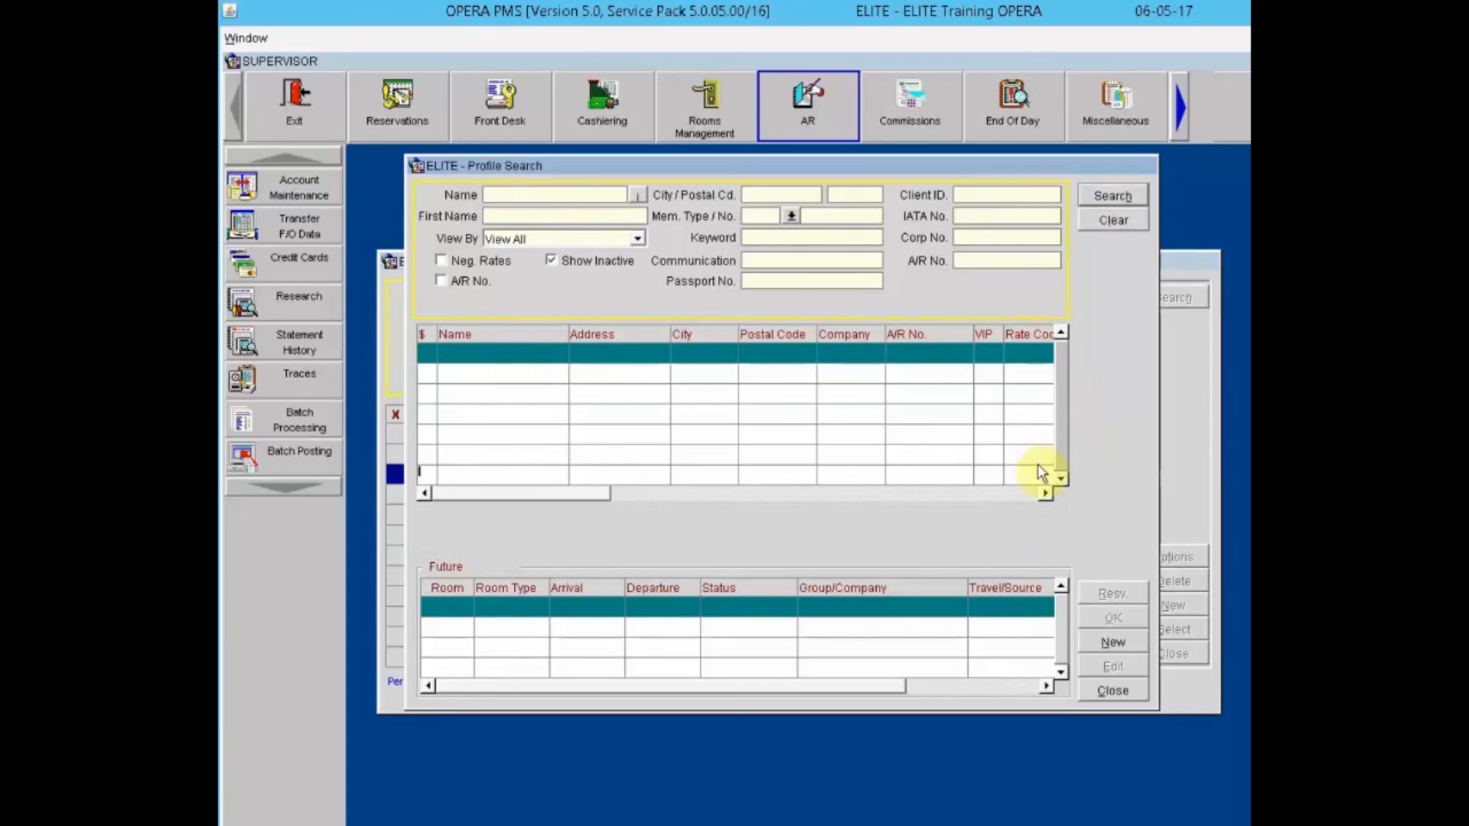
left_click(1118, 641)
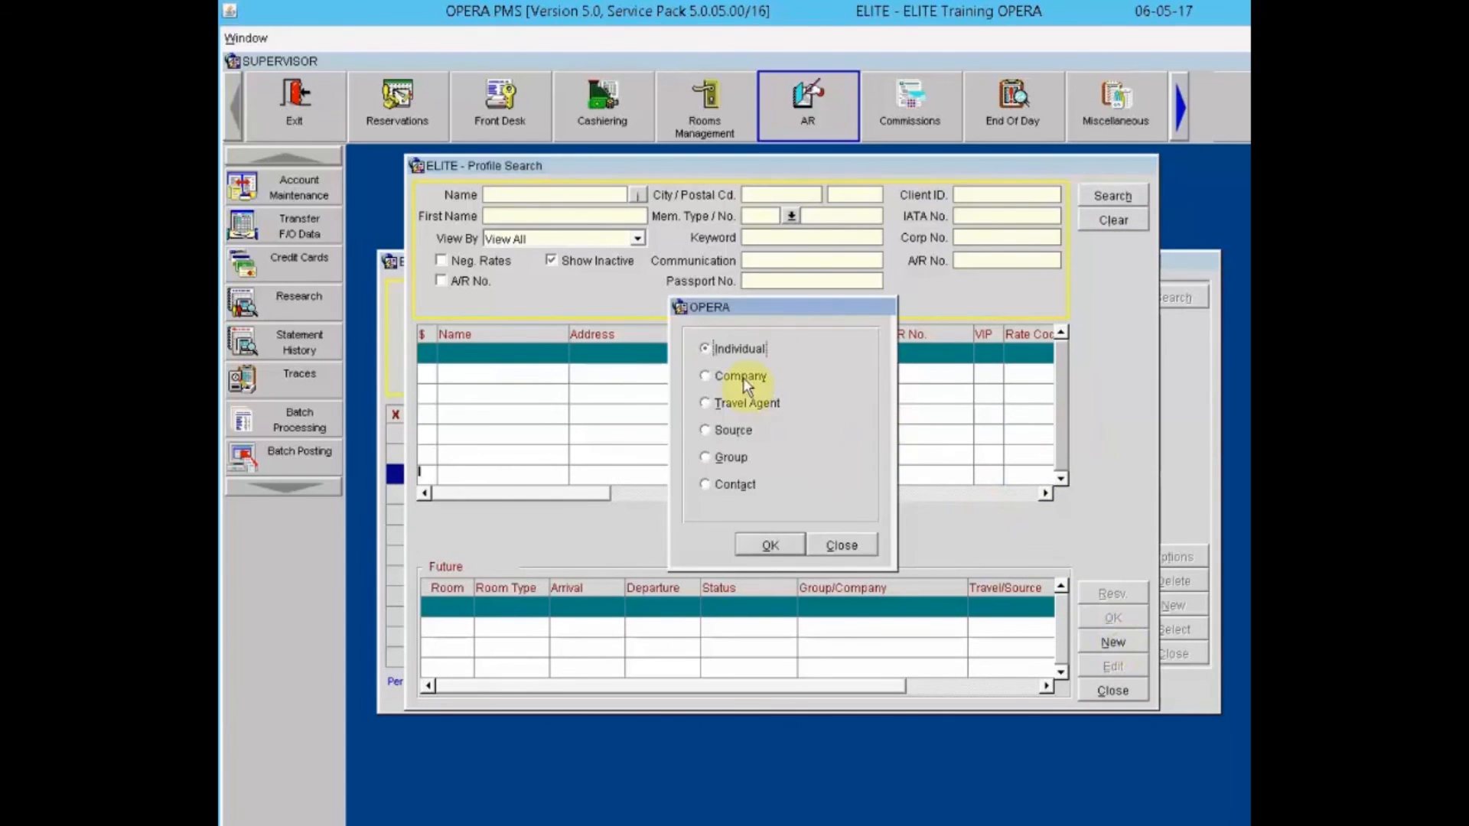
left_click(740, 377)
left_click(770, 544)
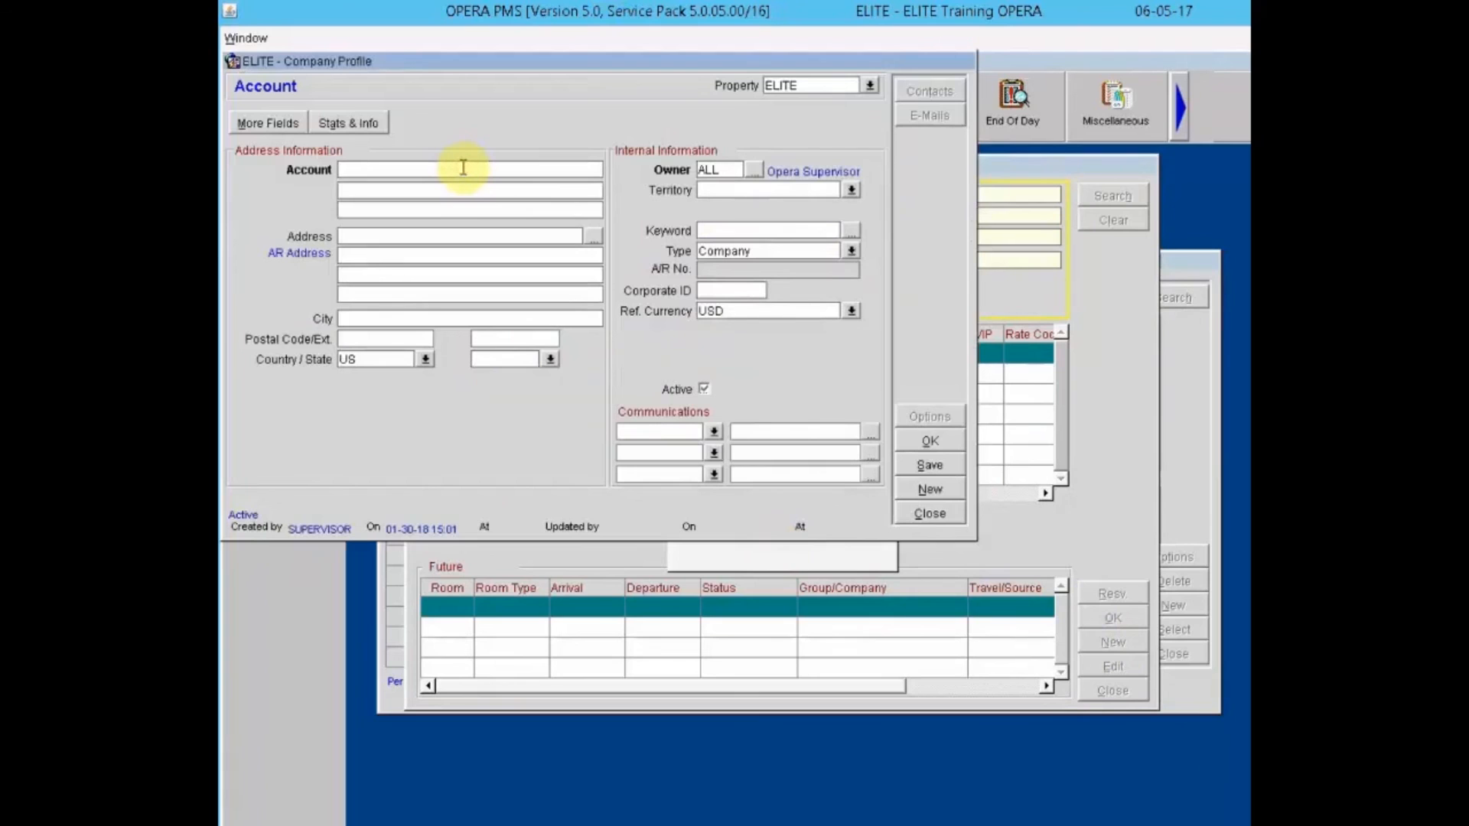
type("Macy's")
key("Tab")
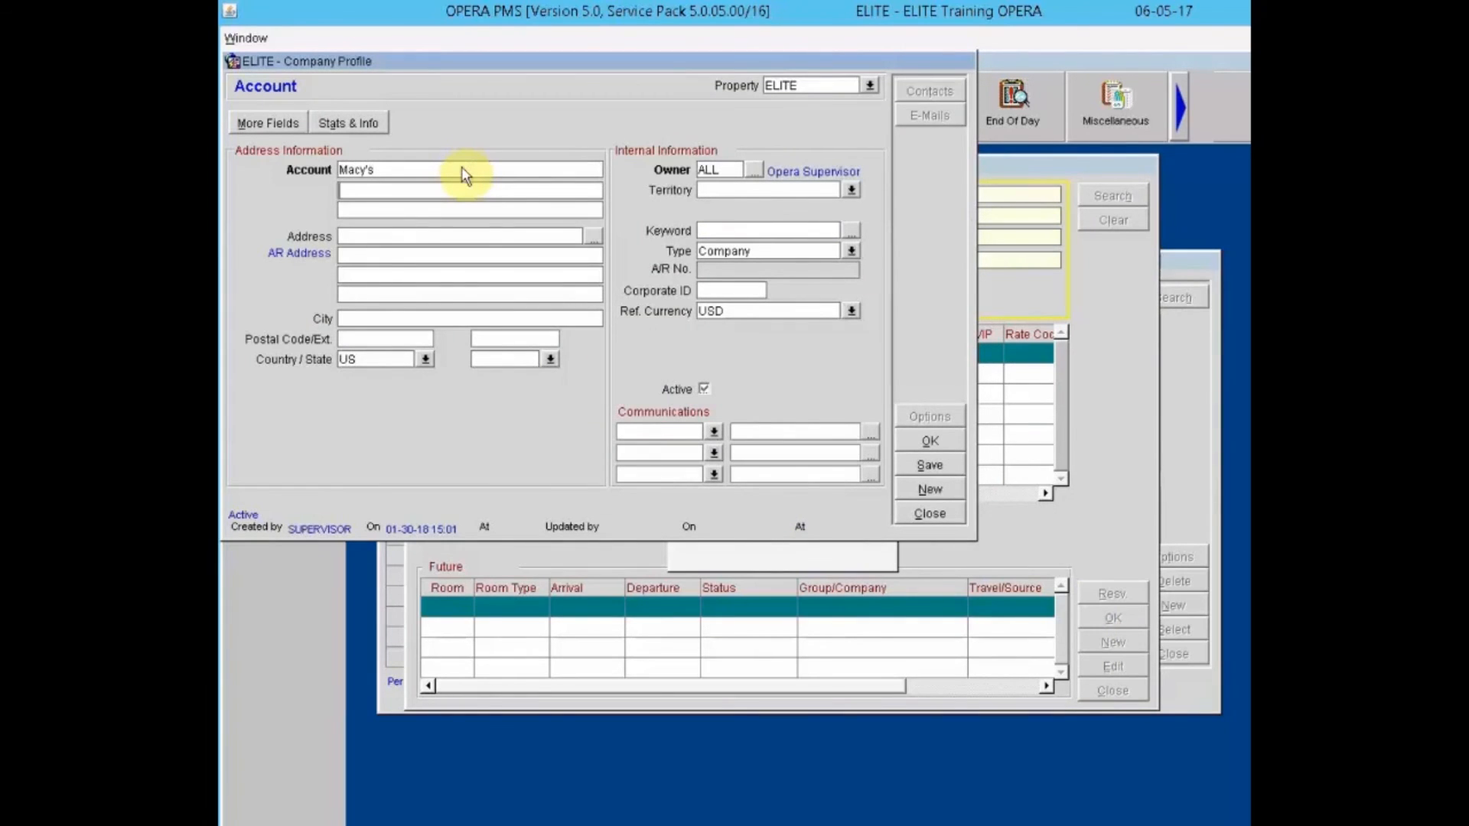
left_click(418, 236)
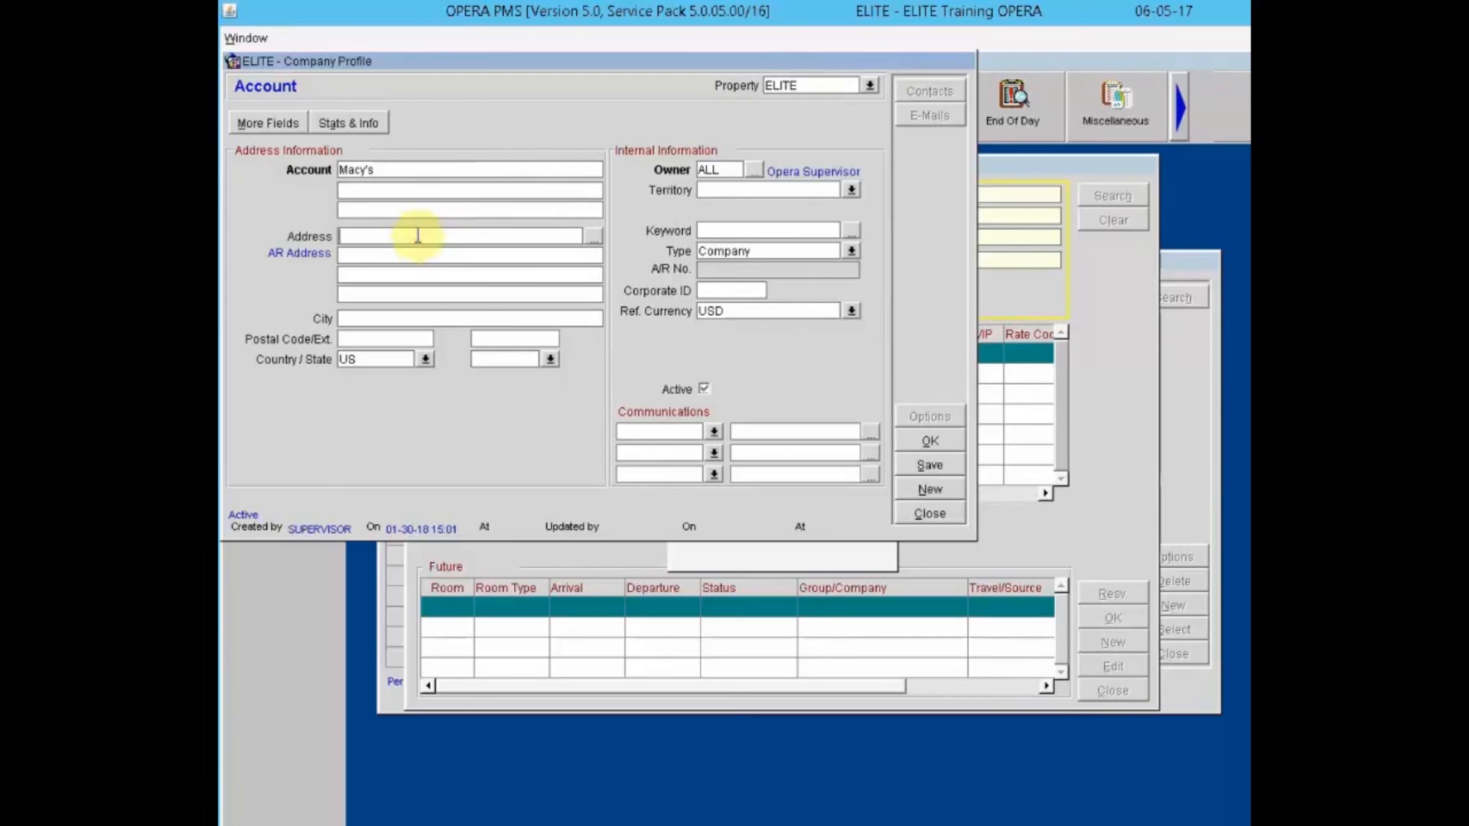
key("Tab")
key("Tab")
key("Tab")
key("Tab")
key("Tab")
type("21046")
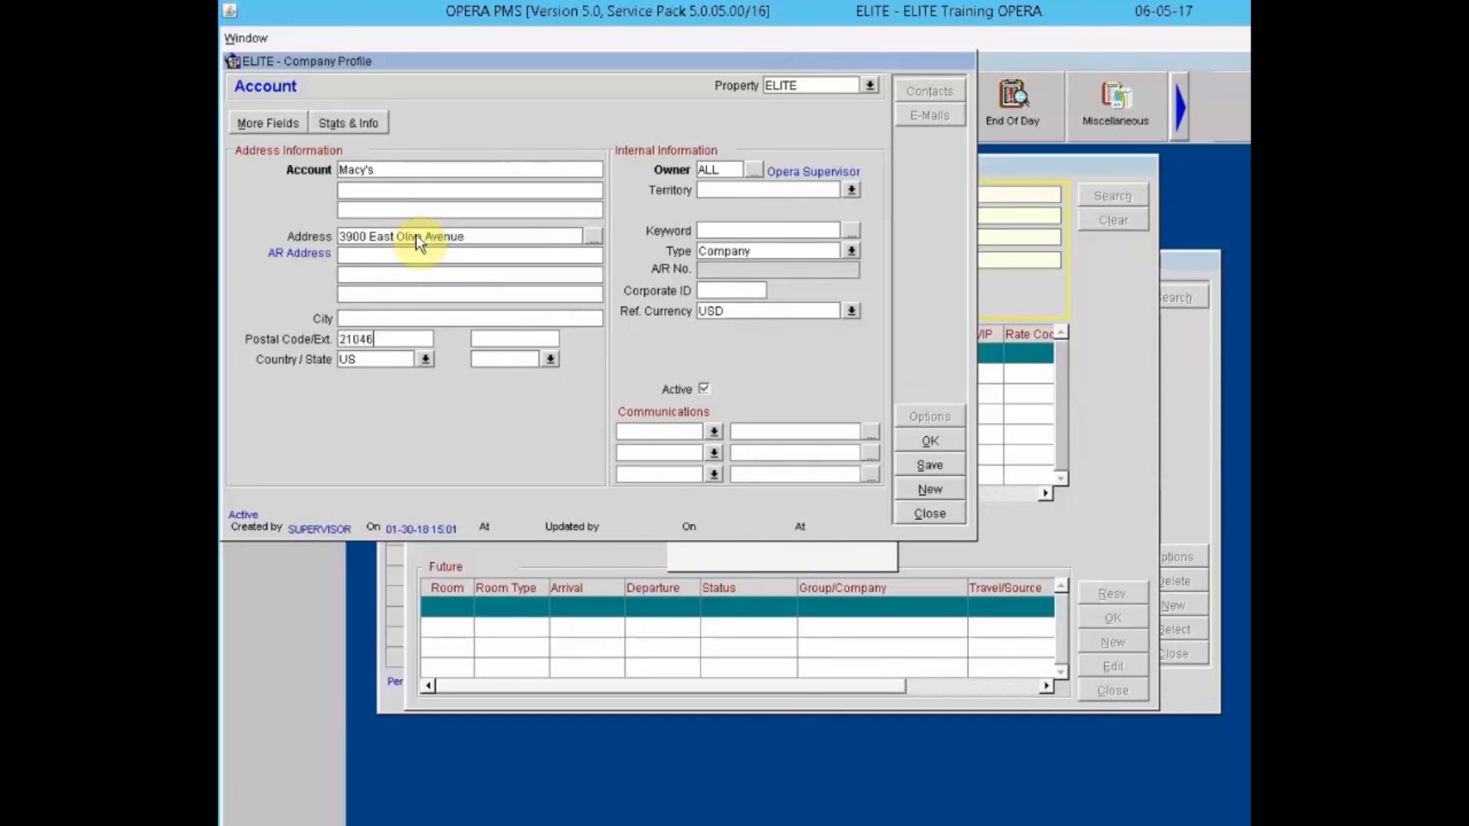
key("Tab")
left_click(938, 443)
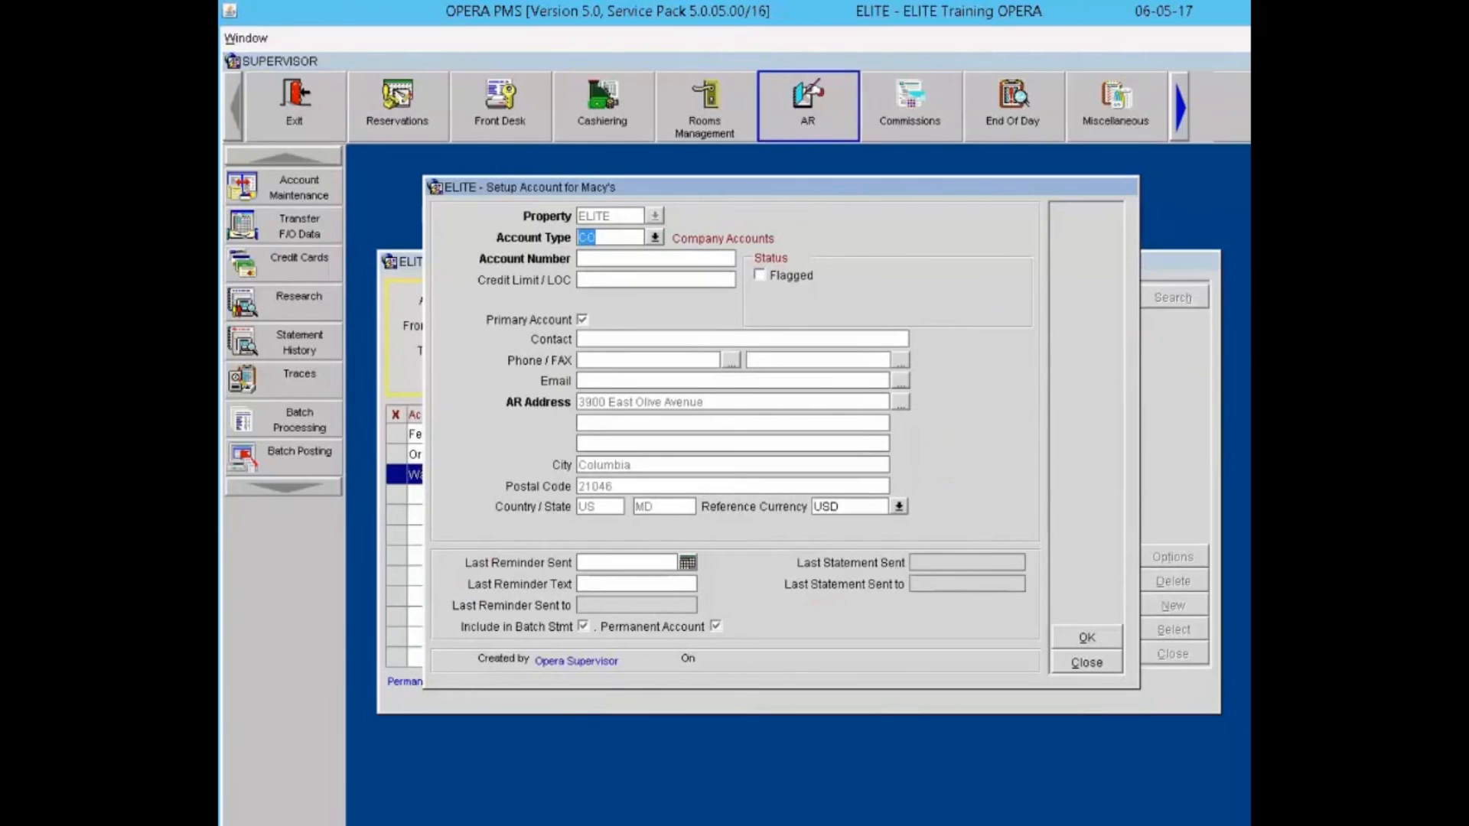
Step: Enter account number MACY001 for Macy's, keeping the account type as CO Company Accounts
left_click(606, 261)
left_click(663, 237)
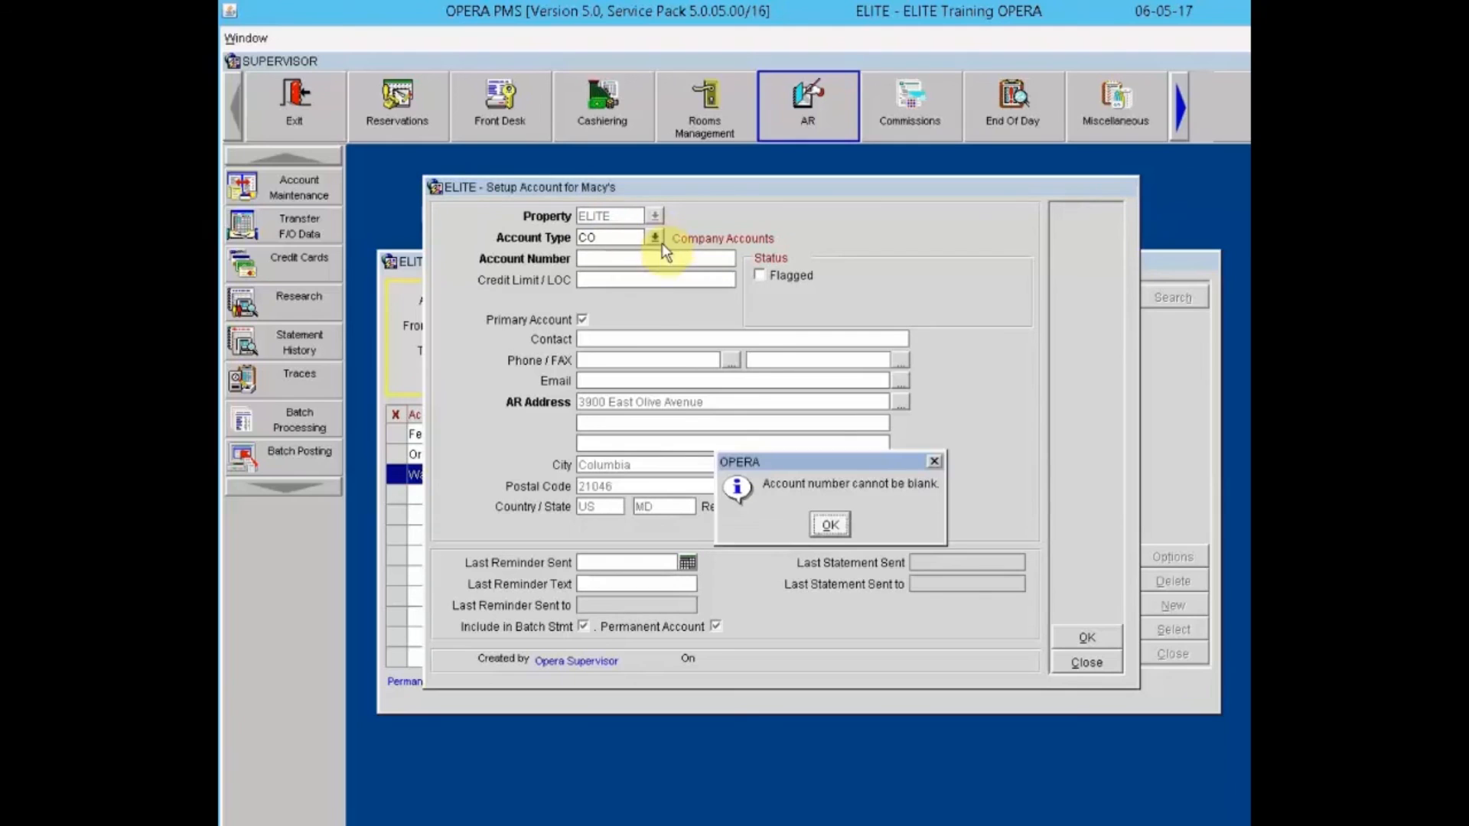
left_click(831, 525)
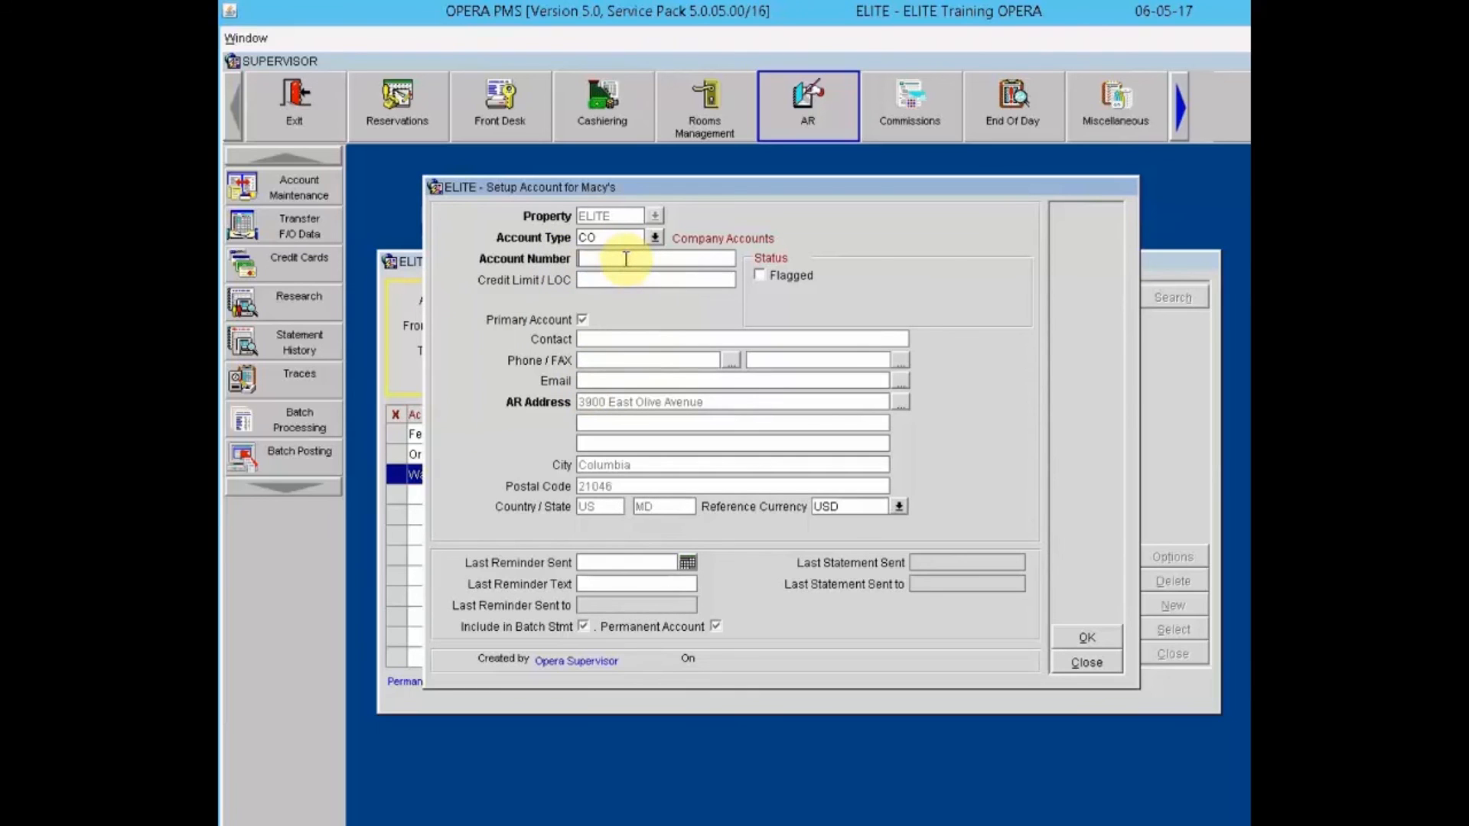
type("MACY001")
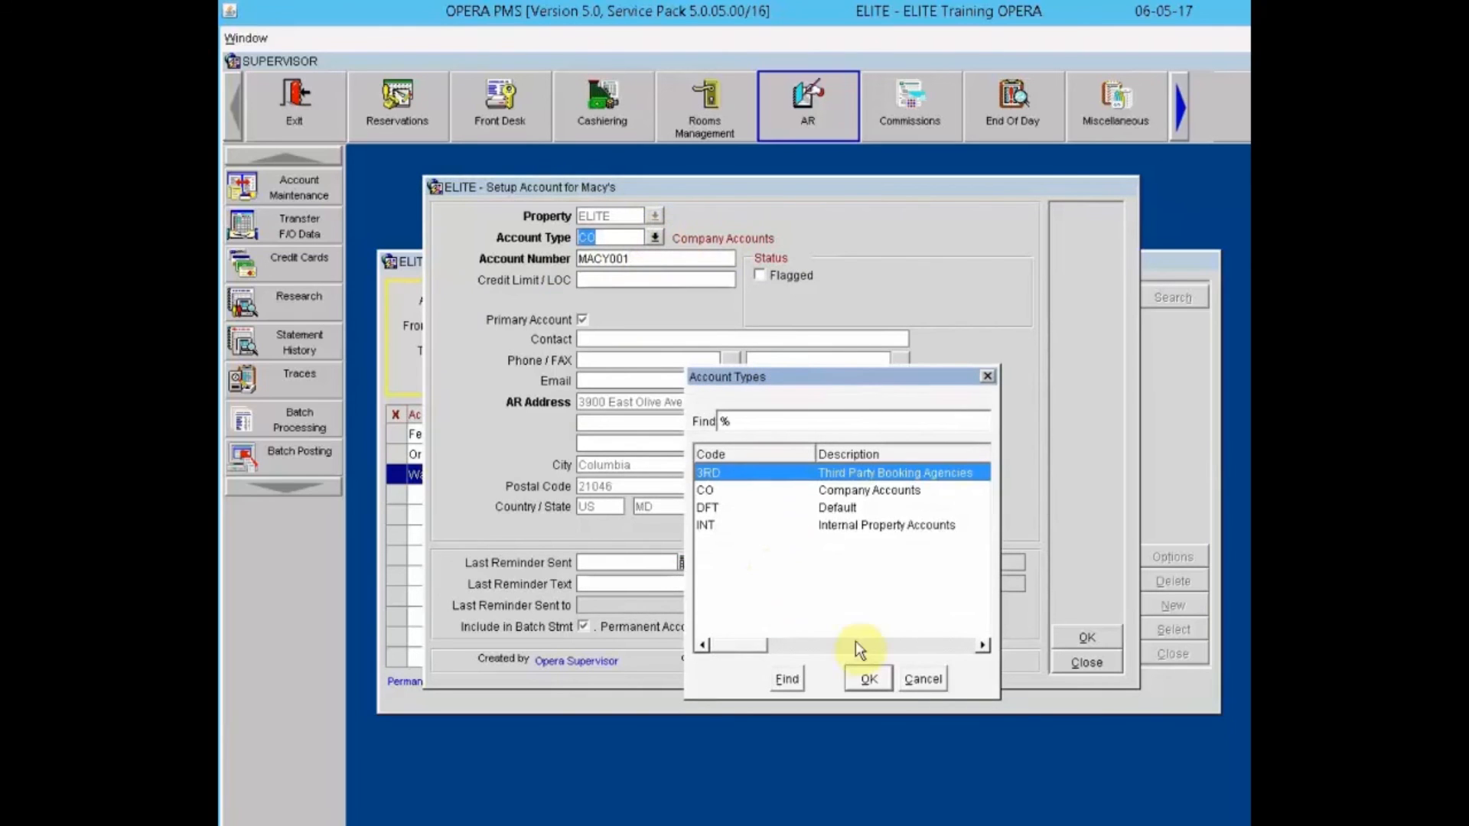
left_click(926, 678)
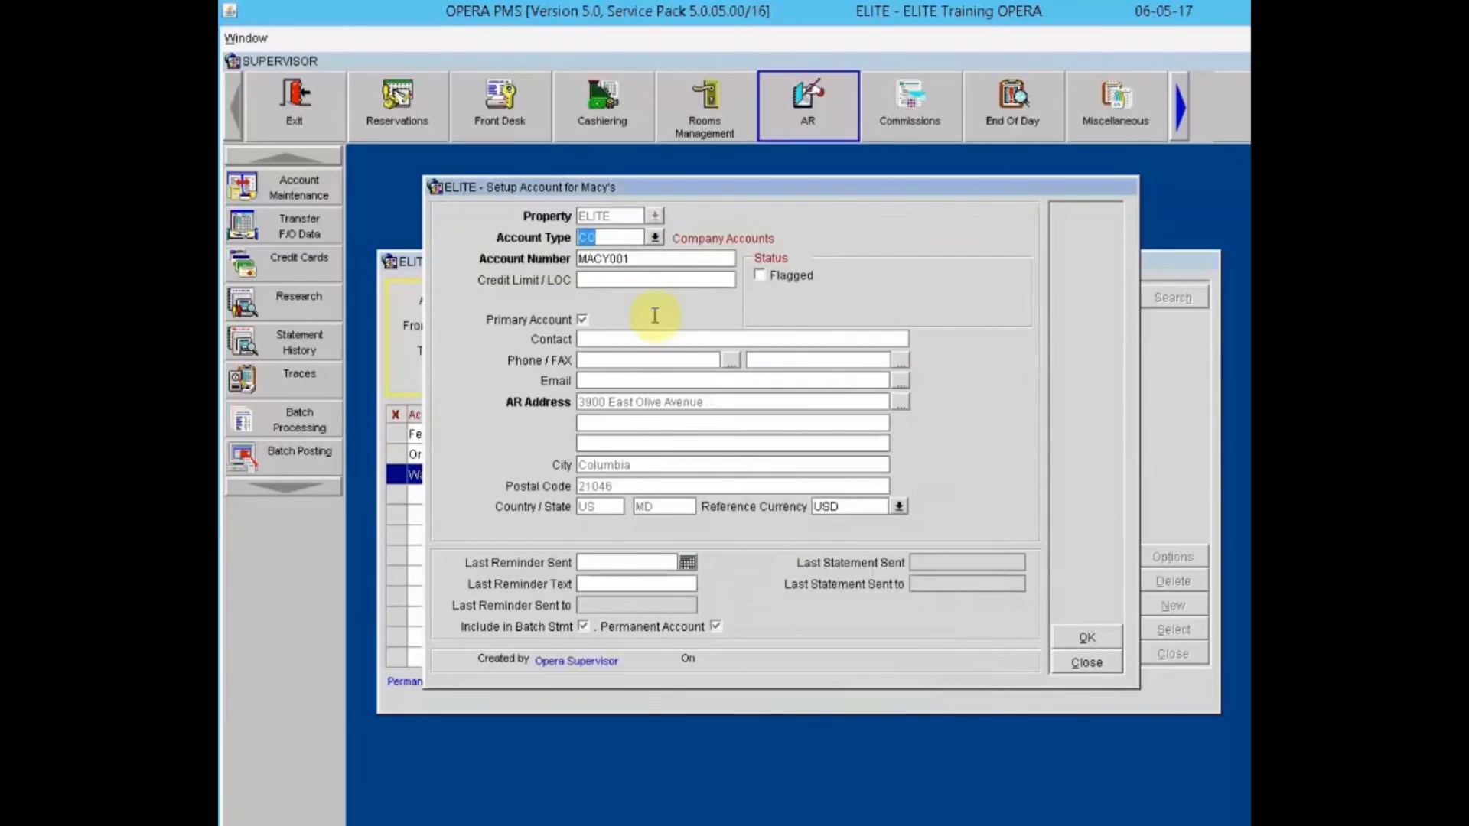
Step: Enter 10000.0 as the Macy's credit limit
left_click(645, 277)
type("10000.0")
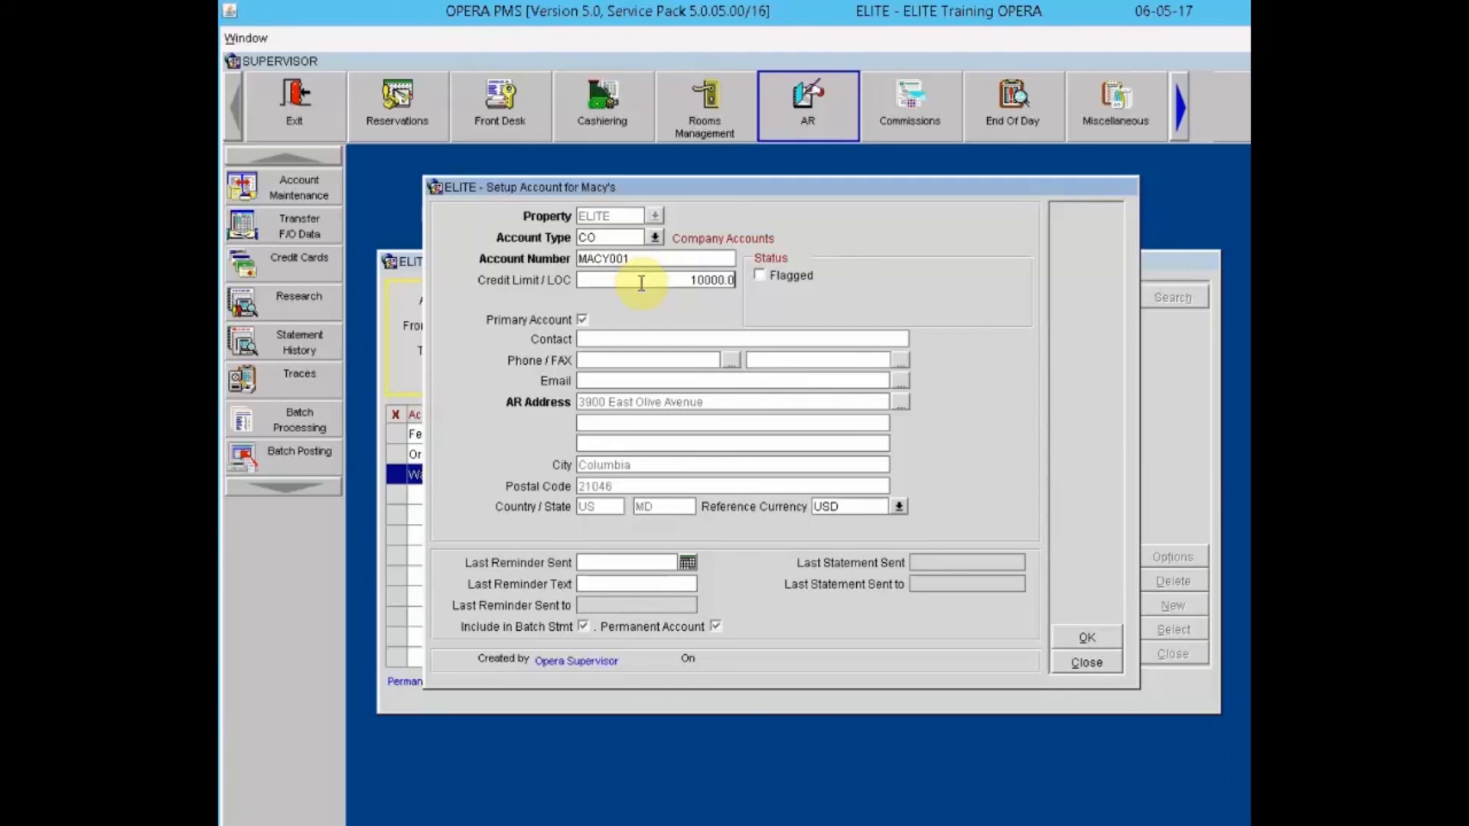
key("Tab")
Step: Turn the Flagged status off and enter the contact person's attention line for Macy's
left_click(778, 275)
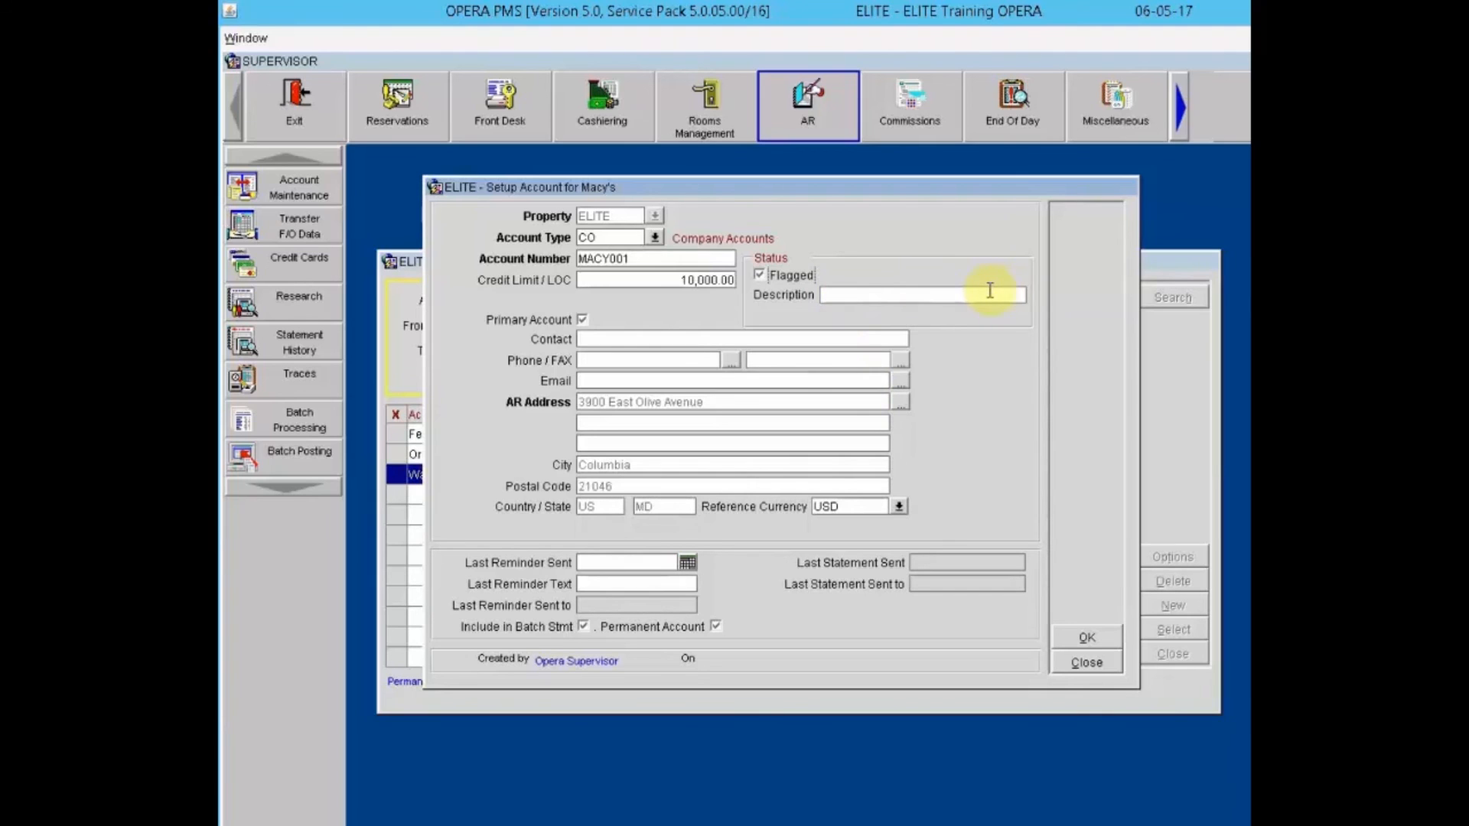
left_click(769, 275)
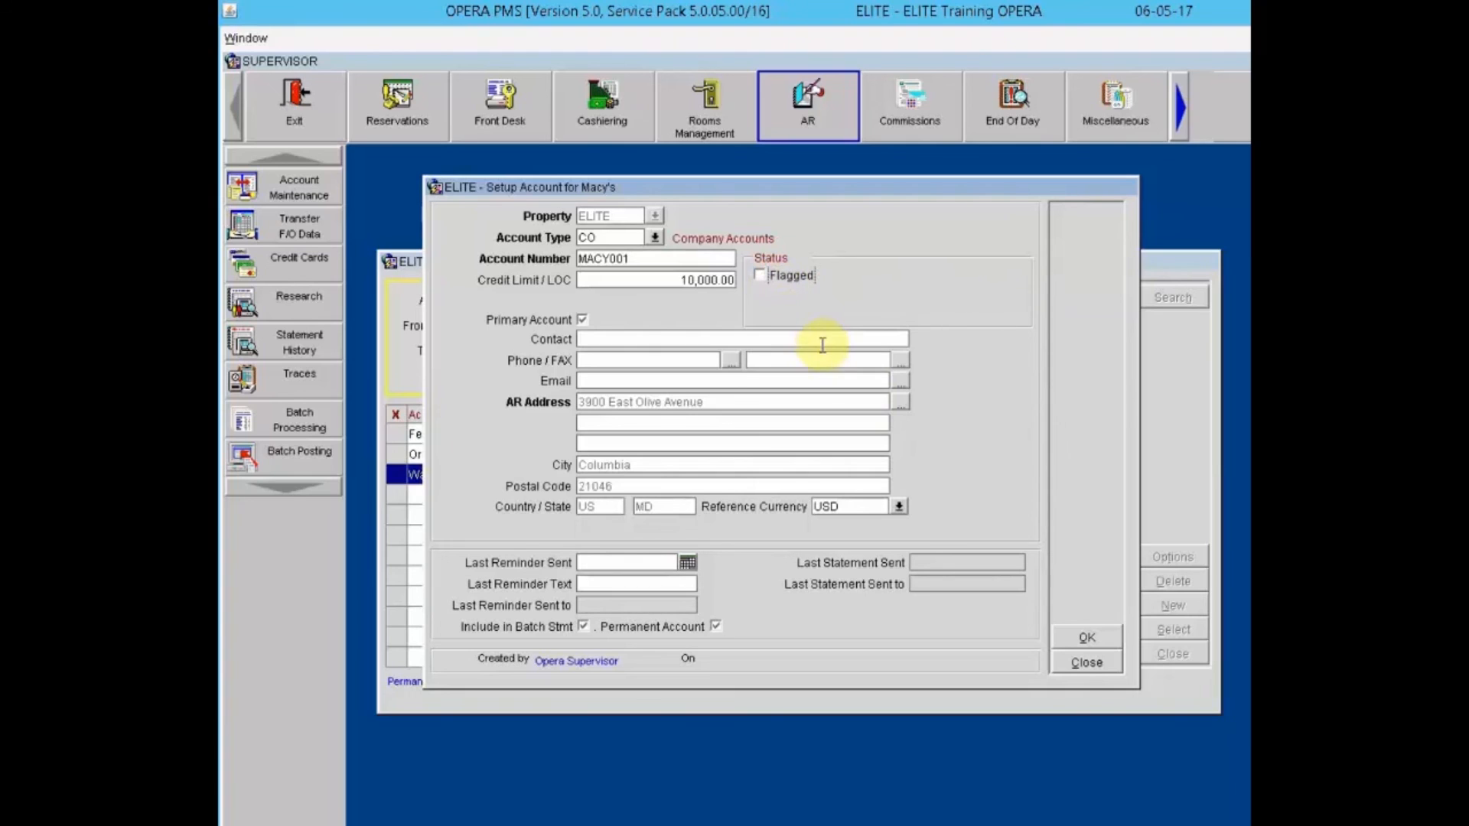
left_click(629, 336)
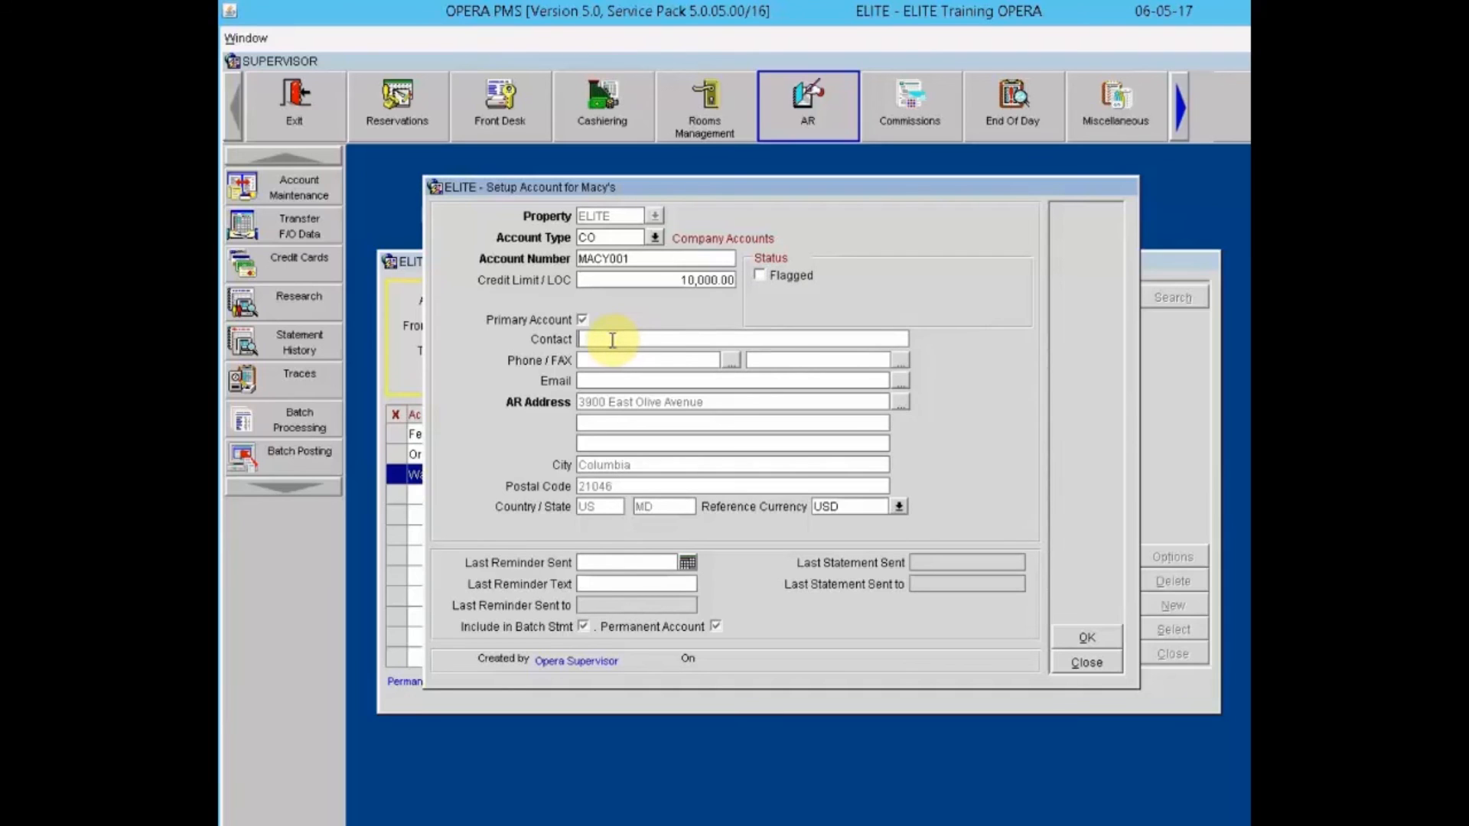
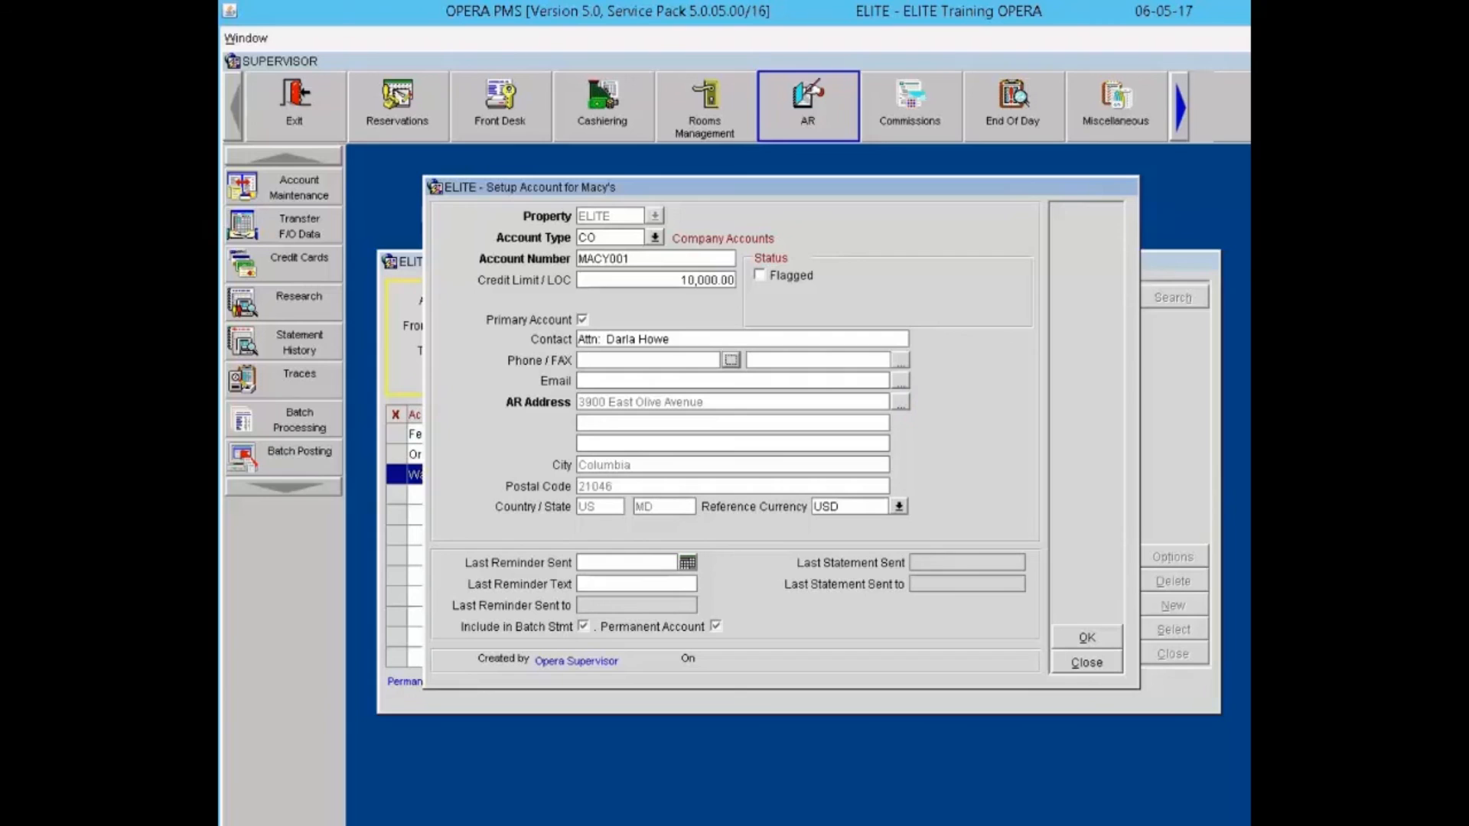
Step: Save the new Macy's AR account and close the AR account search
left_click(612, 583)
left_click(1093, 639)
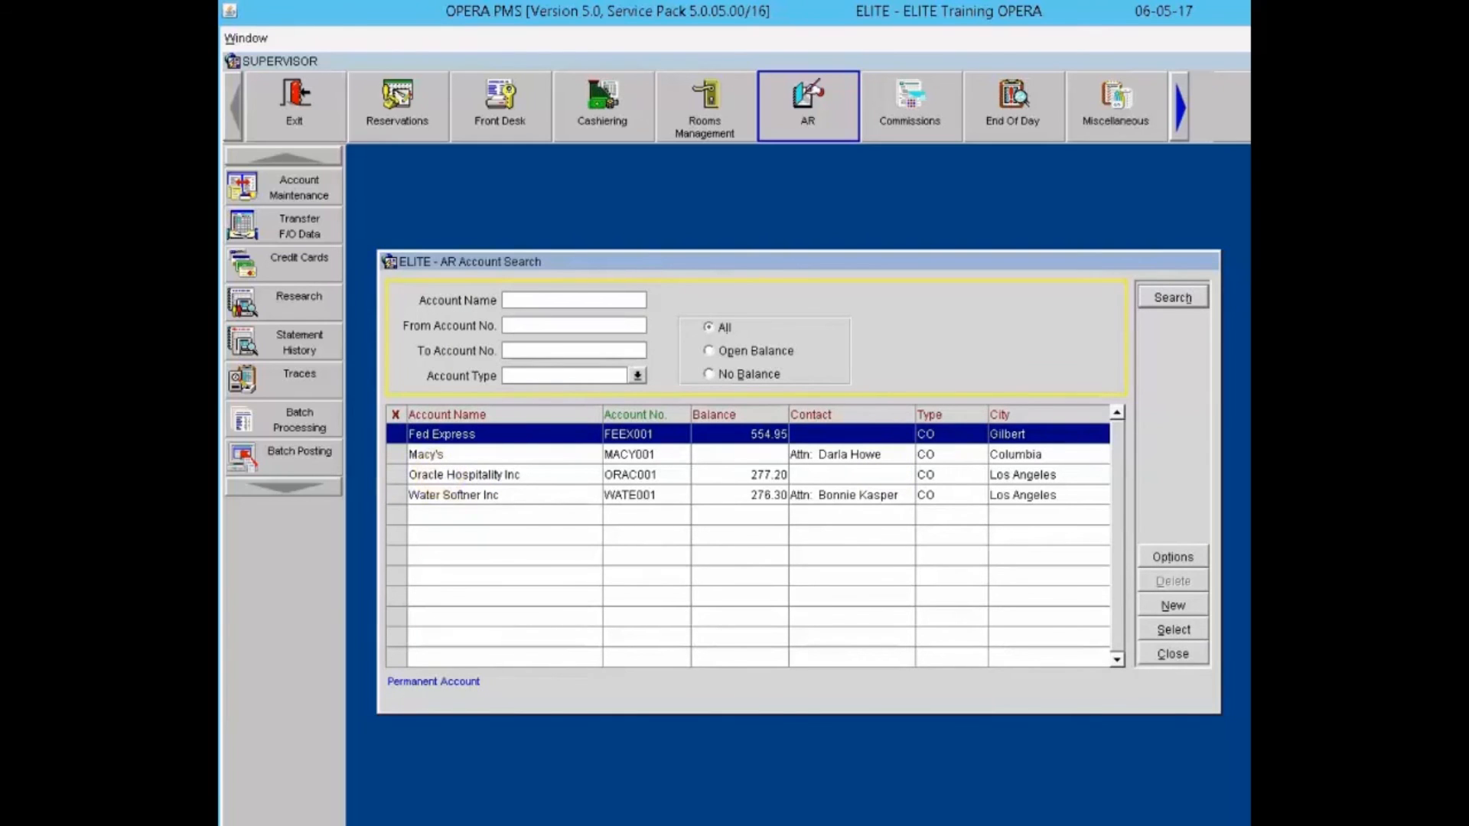
key("Escape")
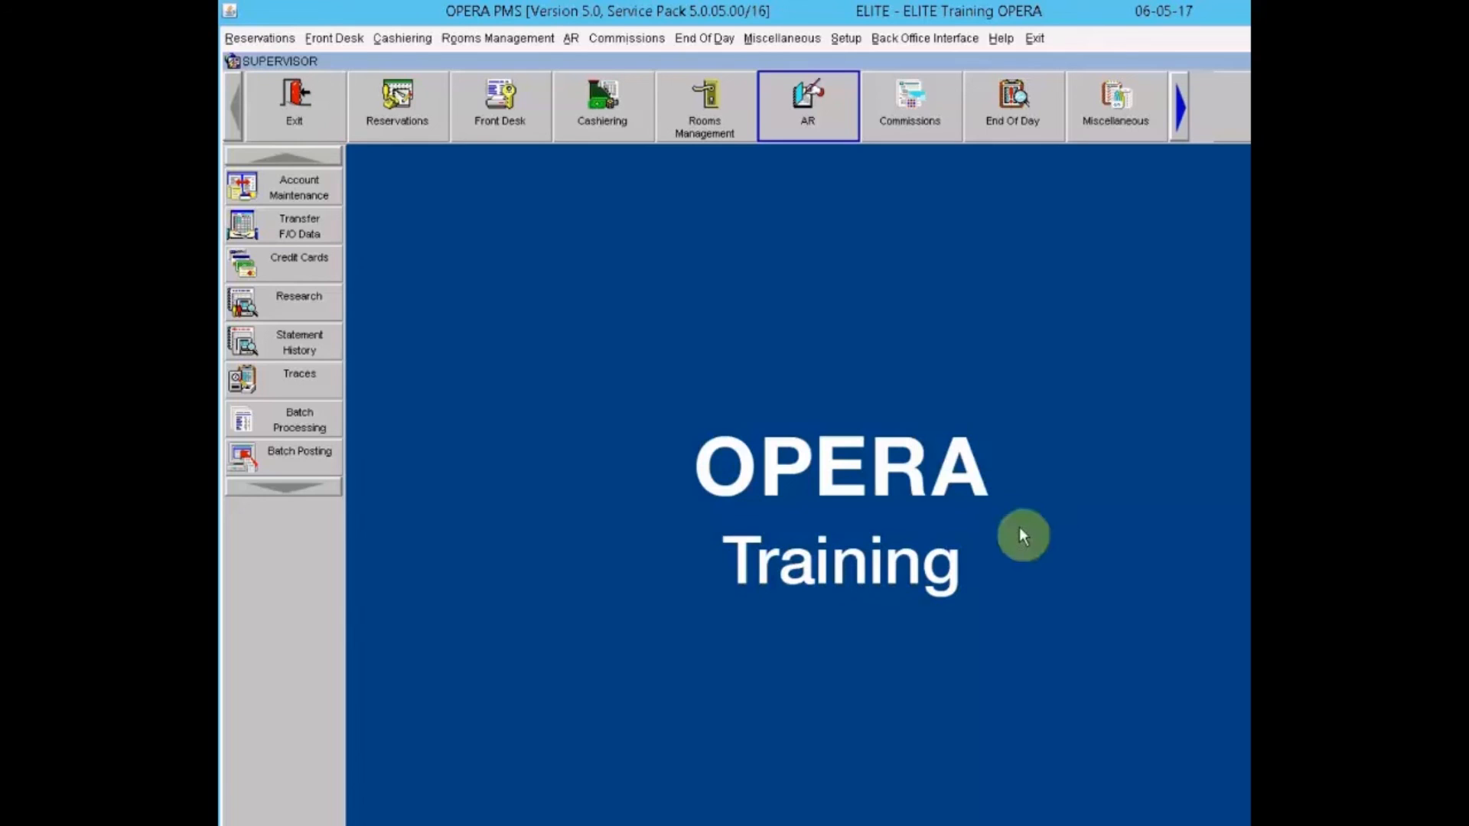
Step: Log in as cashier and review invoice 6's payment history in Oracle Hospitality Inc's AR transactions
left_click(258, 298)
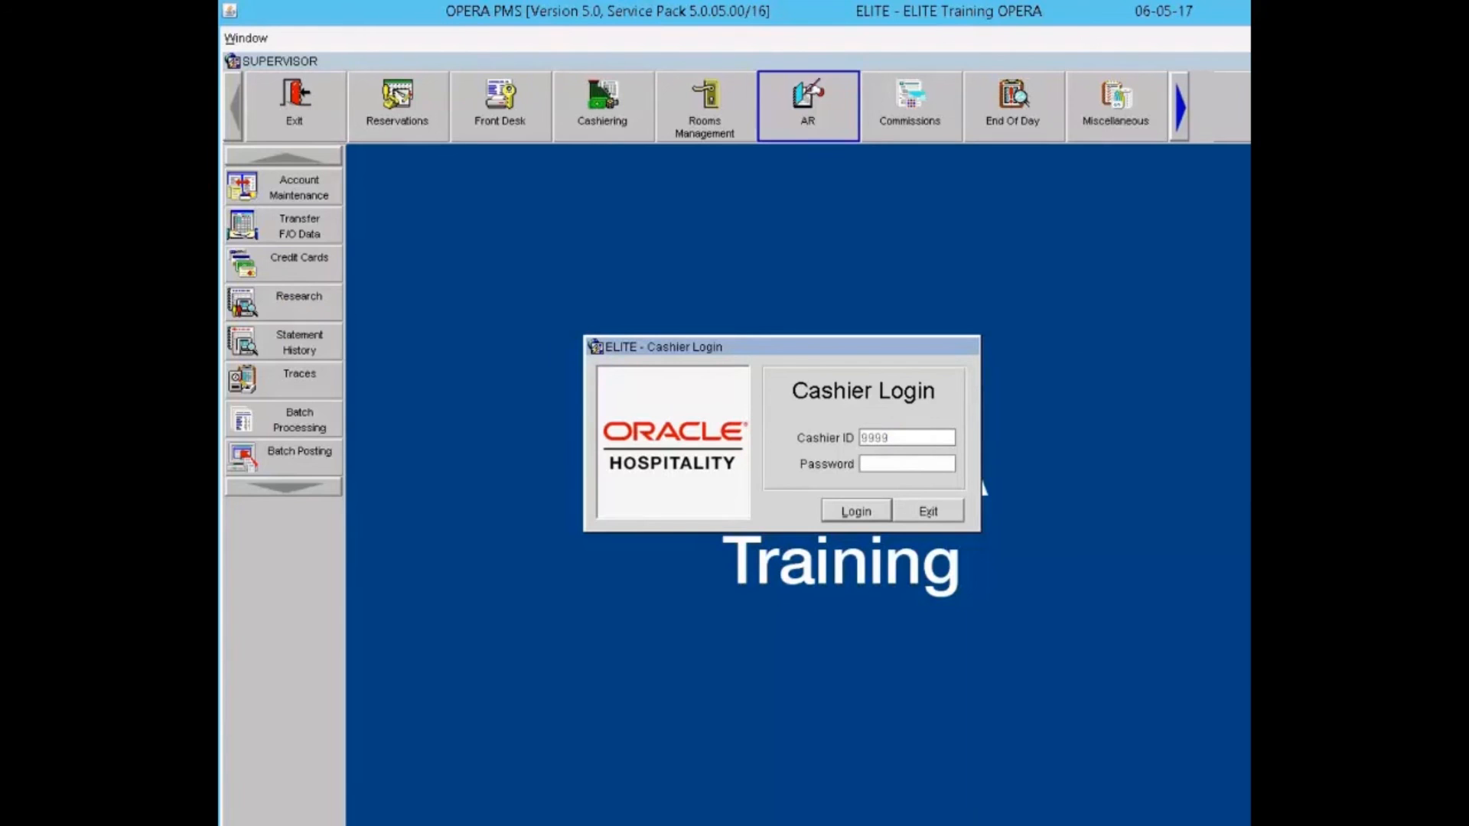
key("Return")
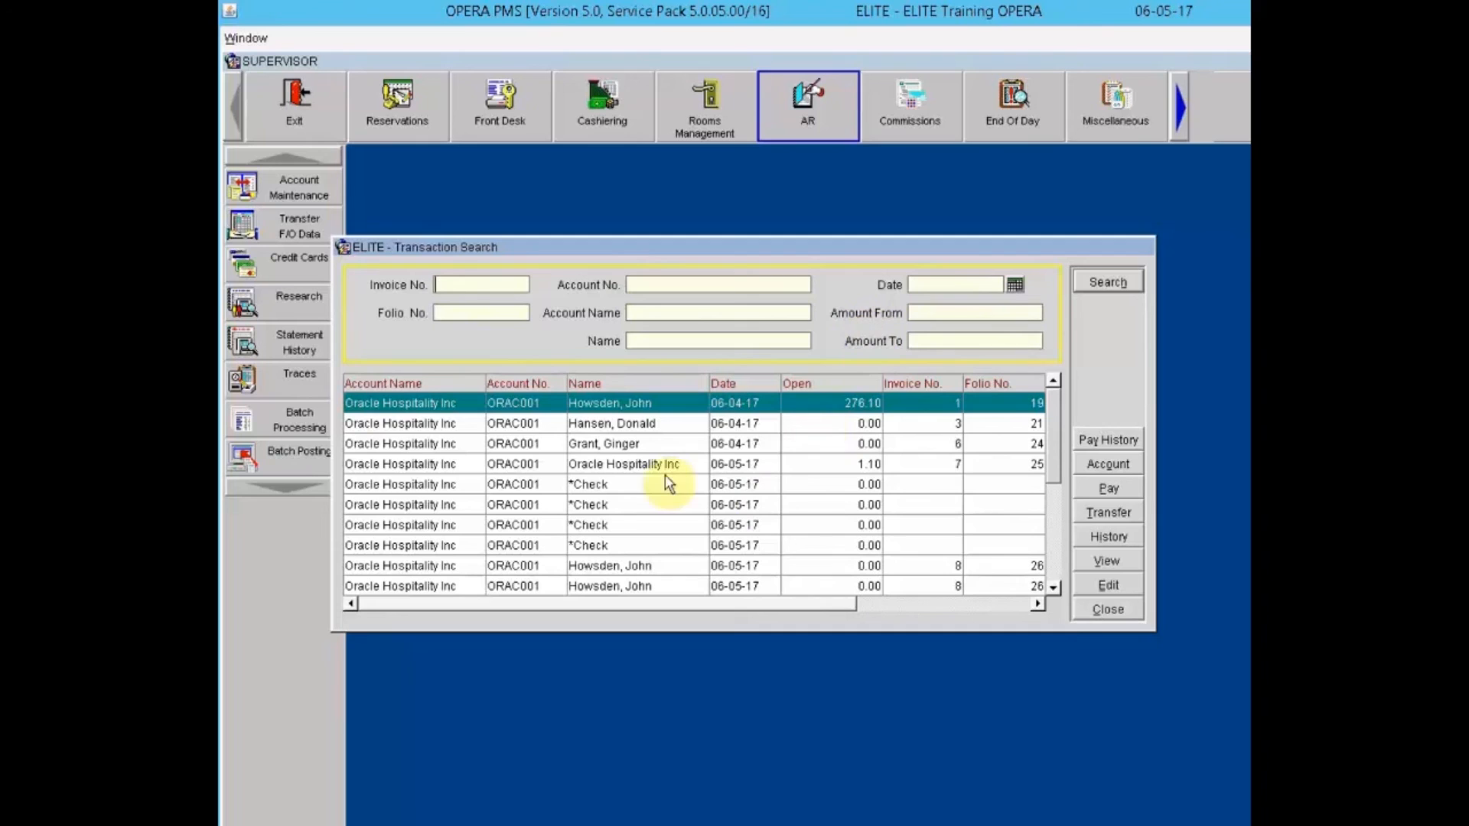
left_click(608, 445)
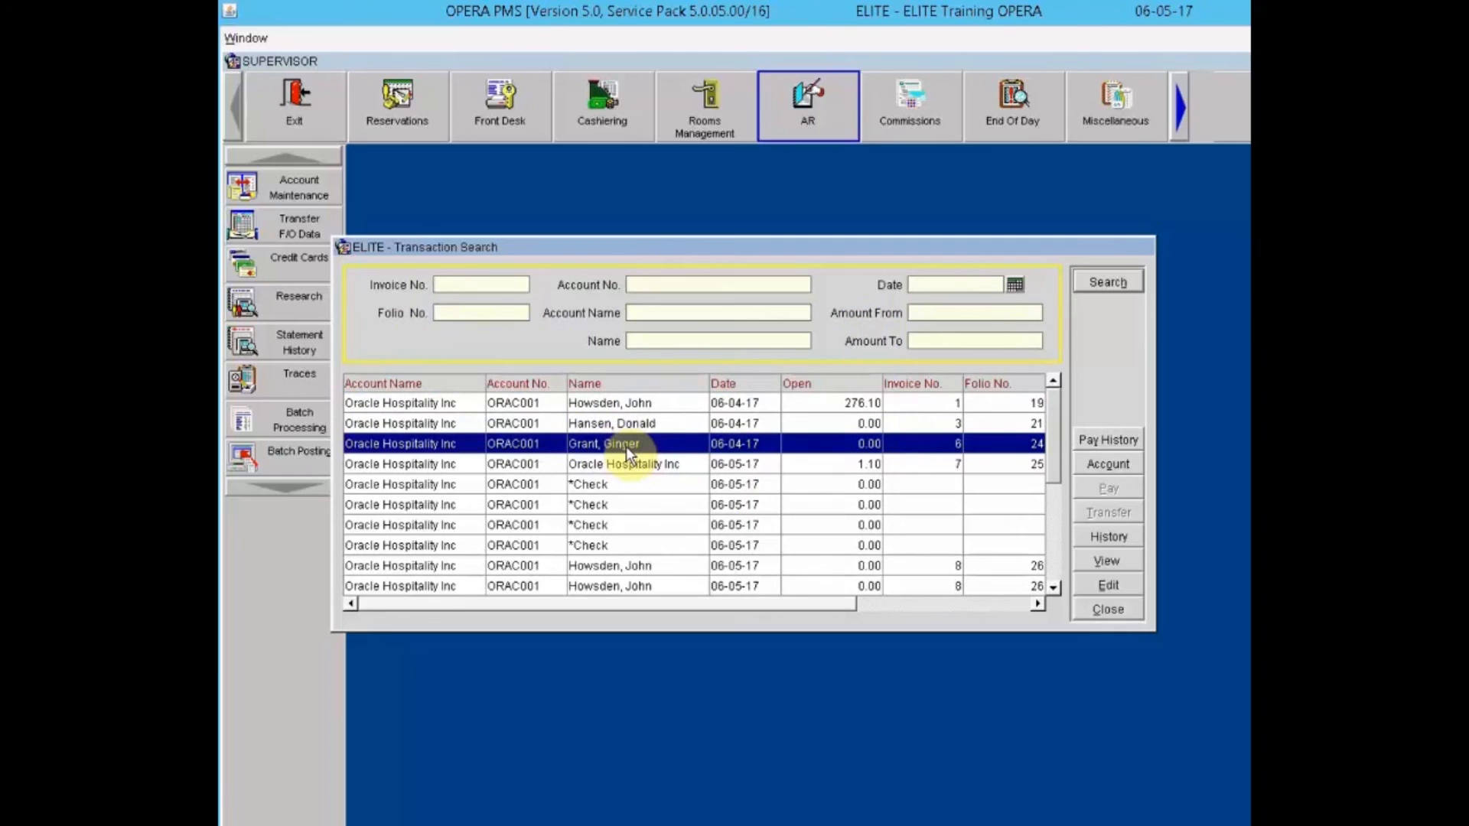
left_click(1108, 444)
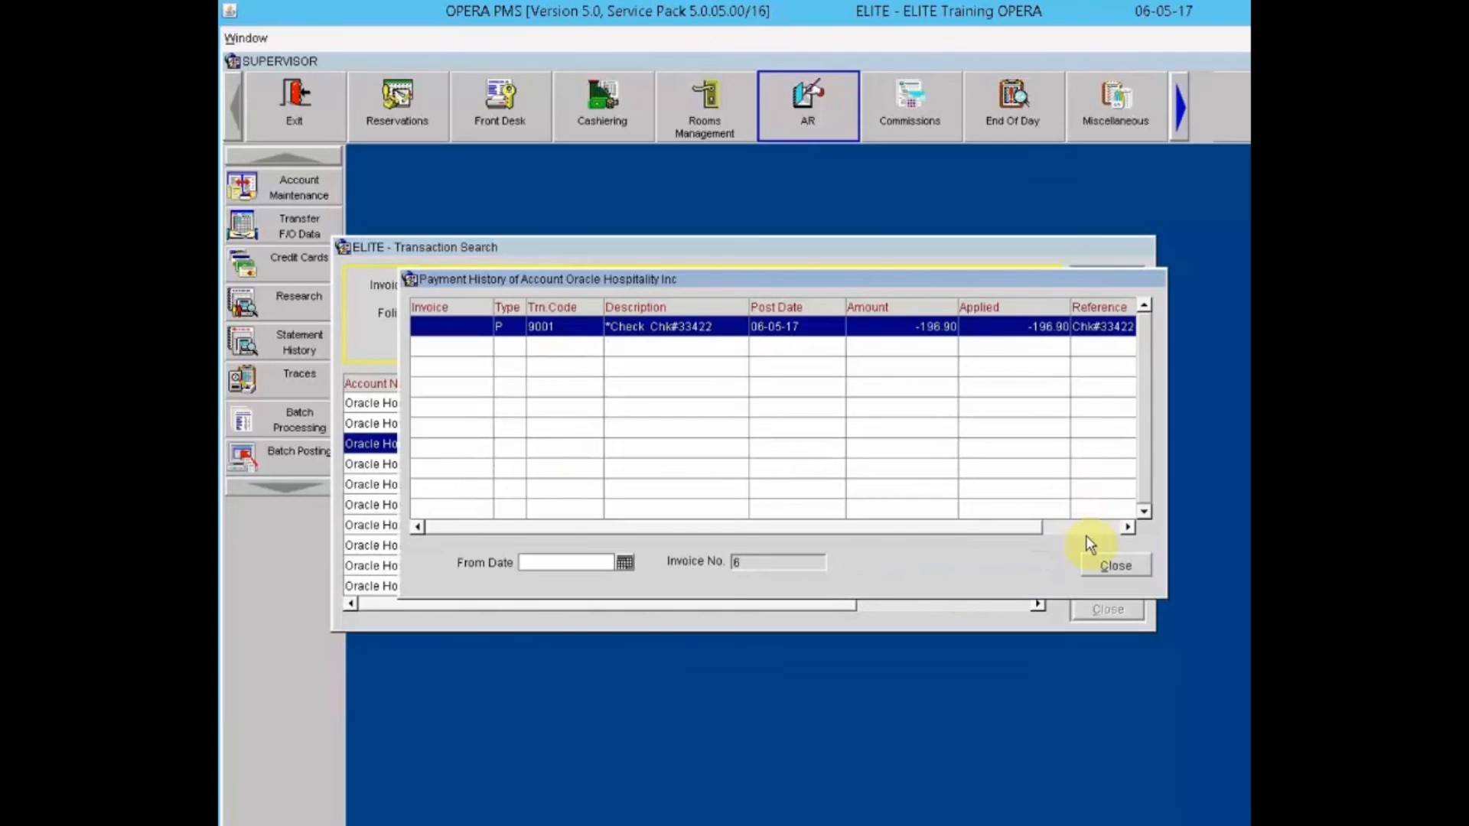
left_click(1102, 567)
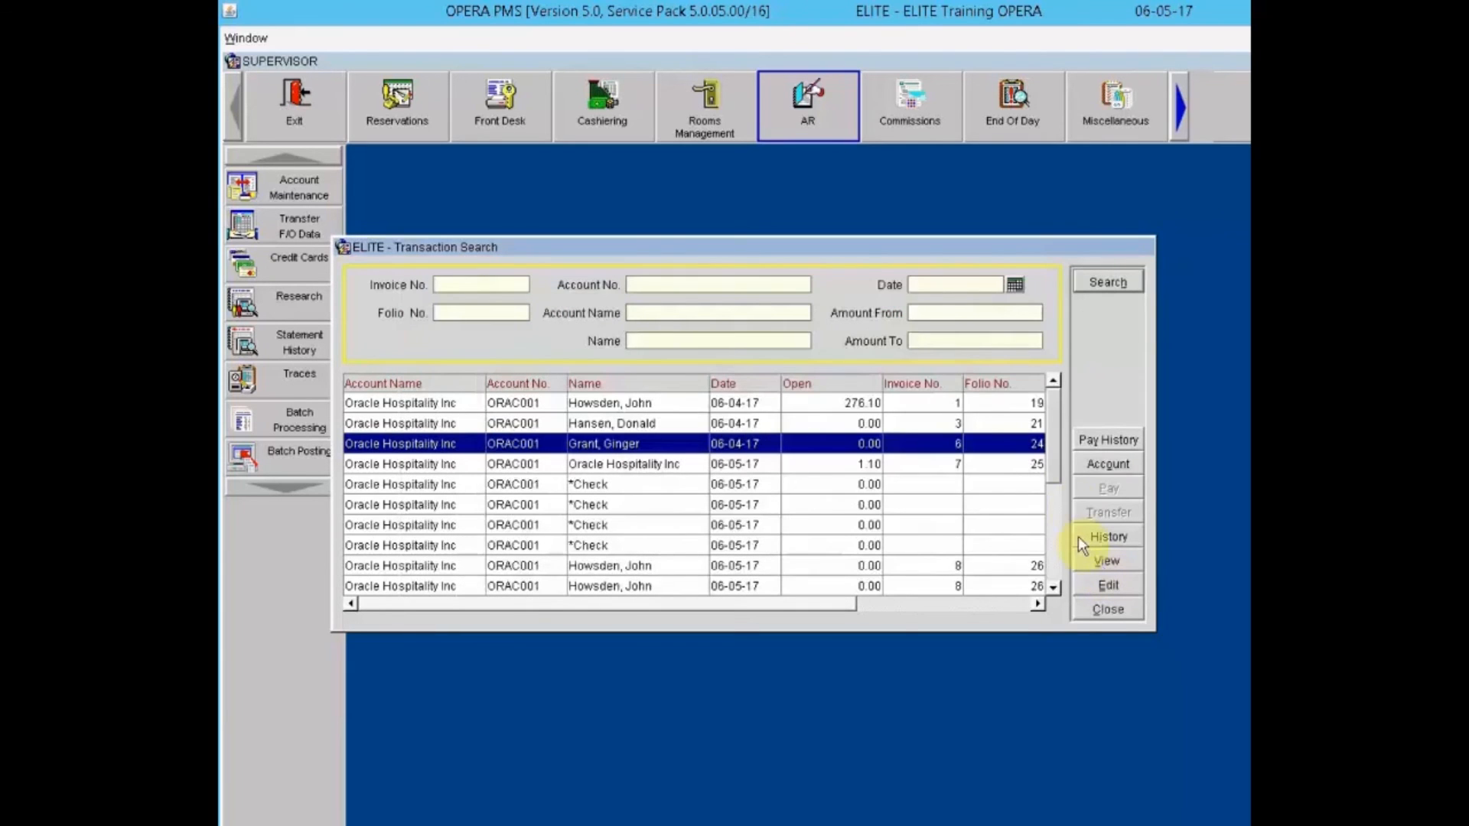
Step: Close the Oracle Hospitality account details and inspect invoice 7's 1.10 payment without posting it
left_click(1096, 469)
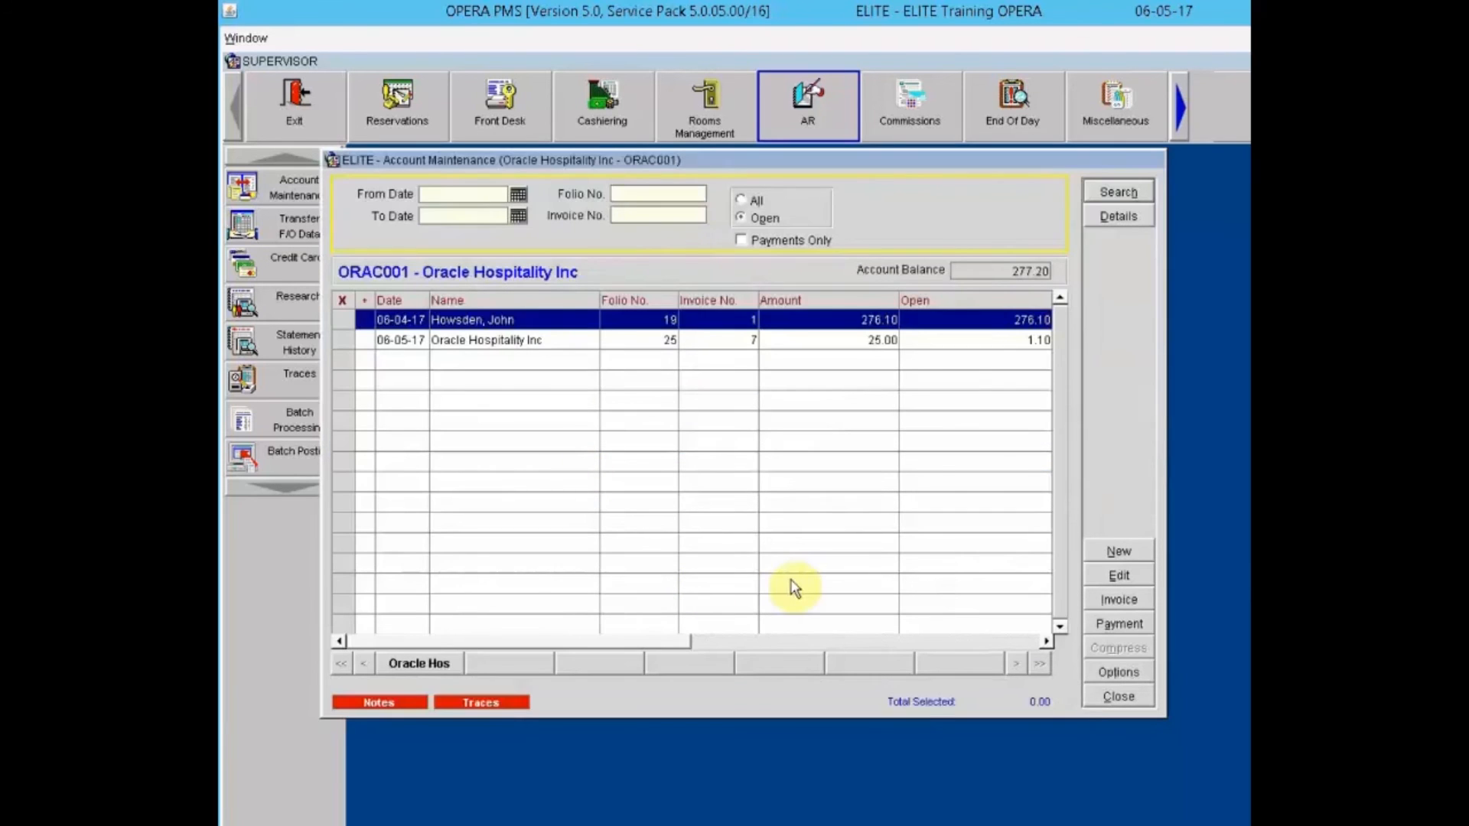
left_click(1116, 697)
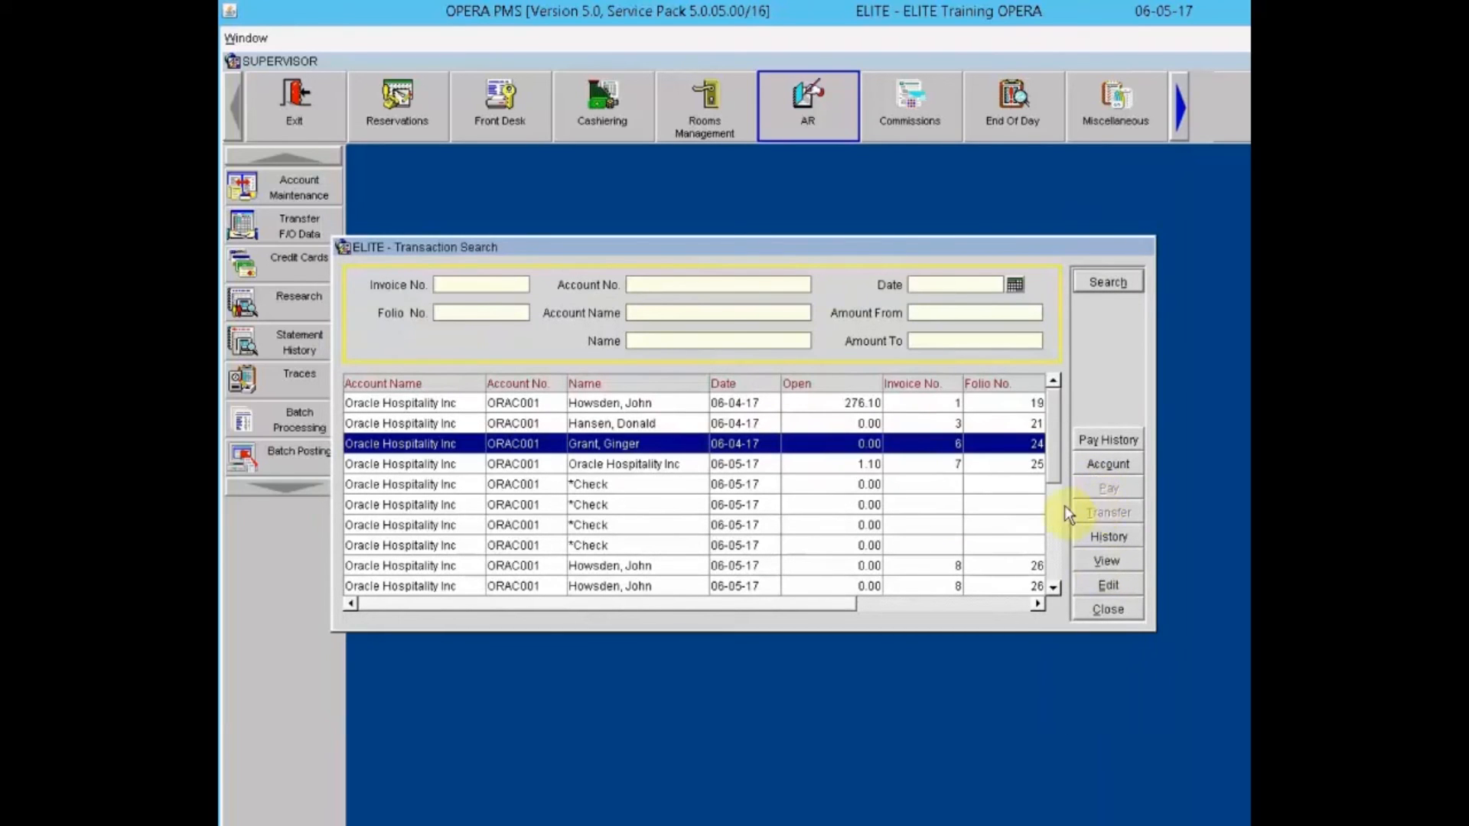
left_click(927, 462)
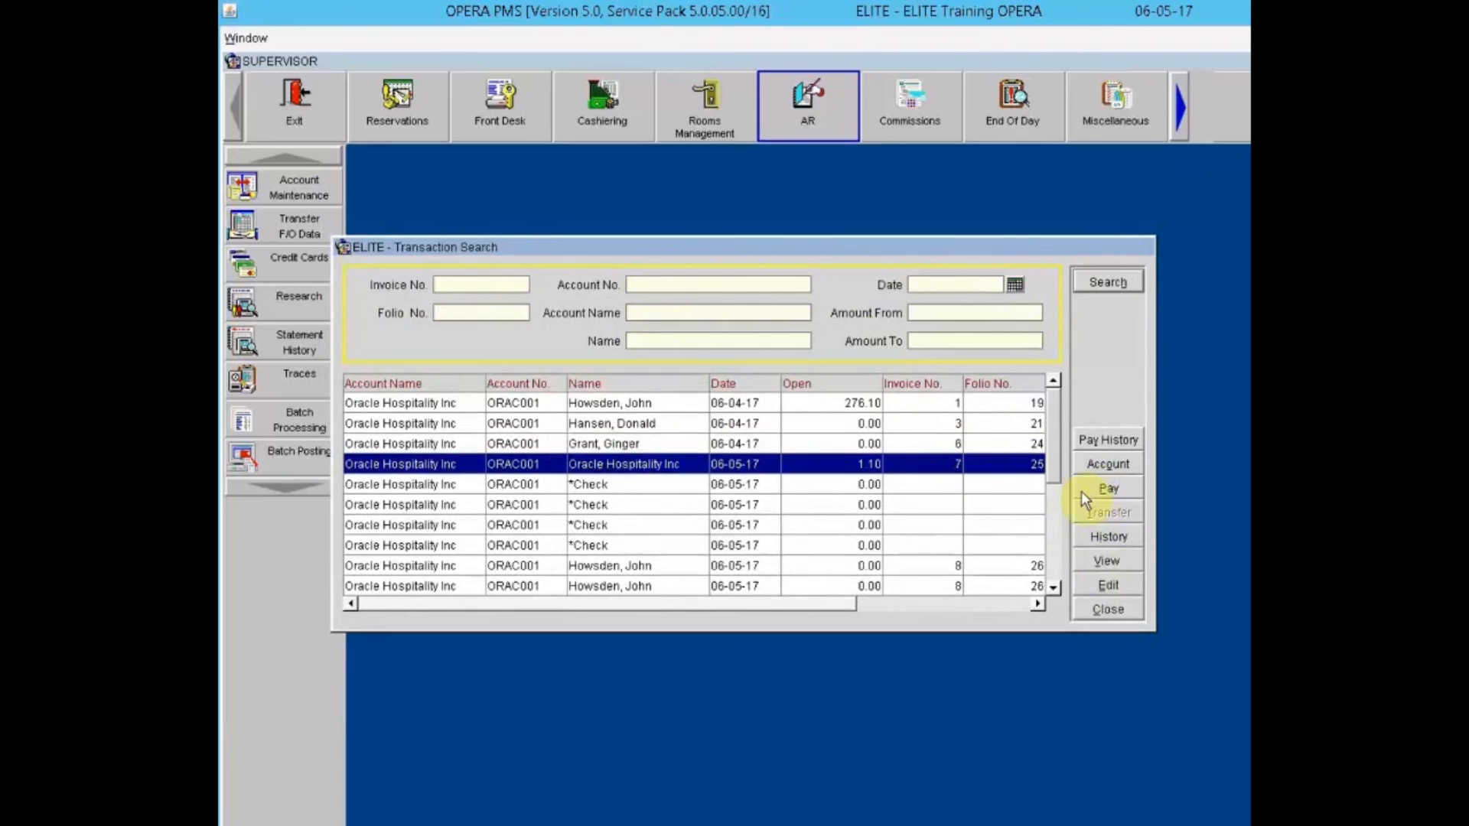
left_click(1108, 488)
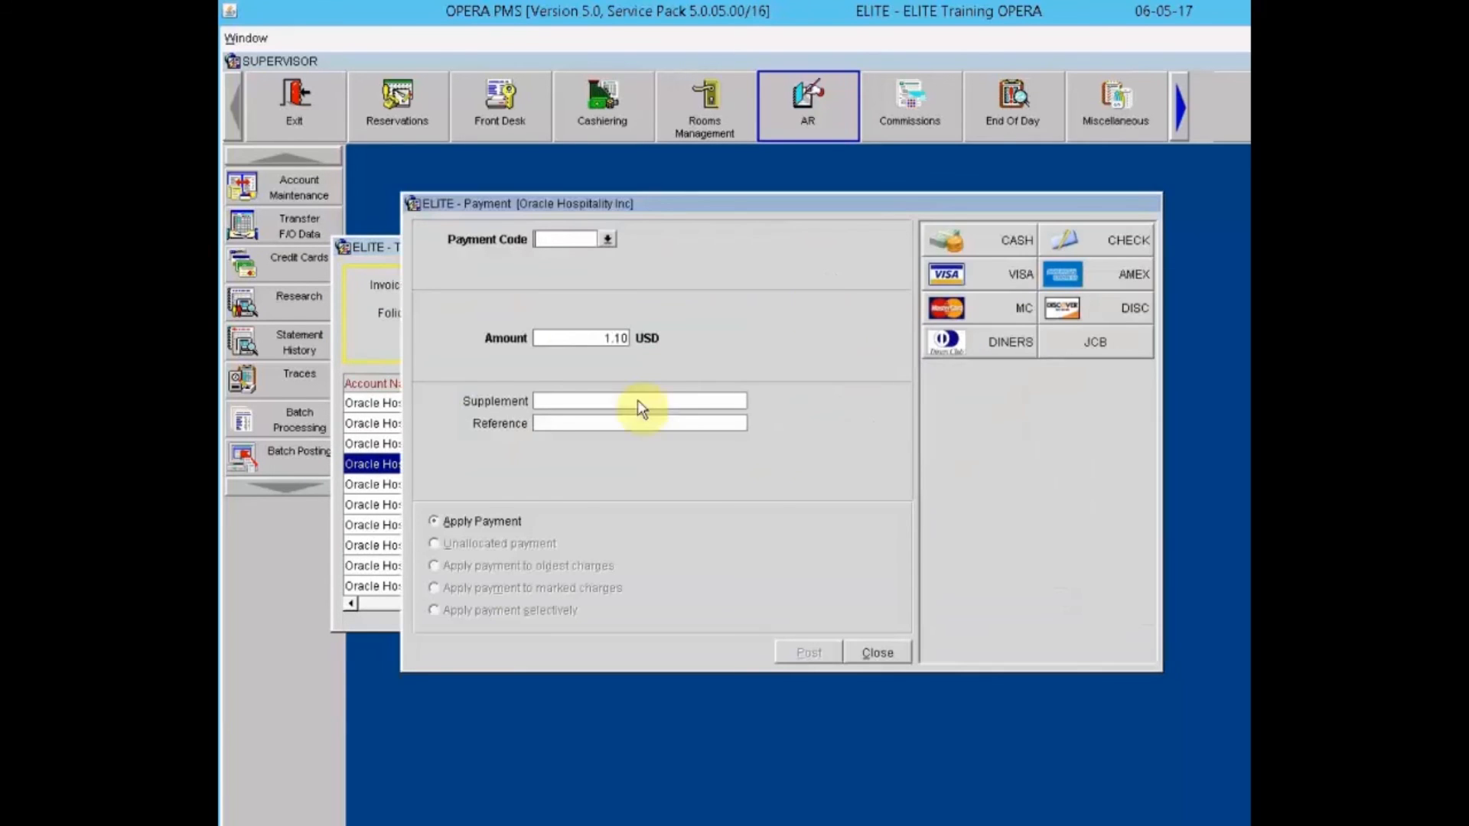
left_click(872, 653)
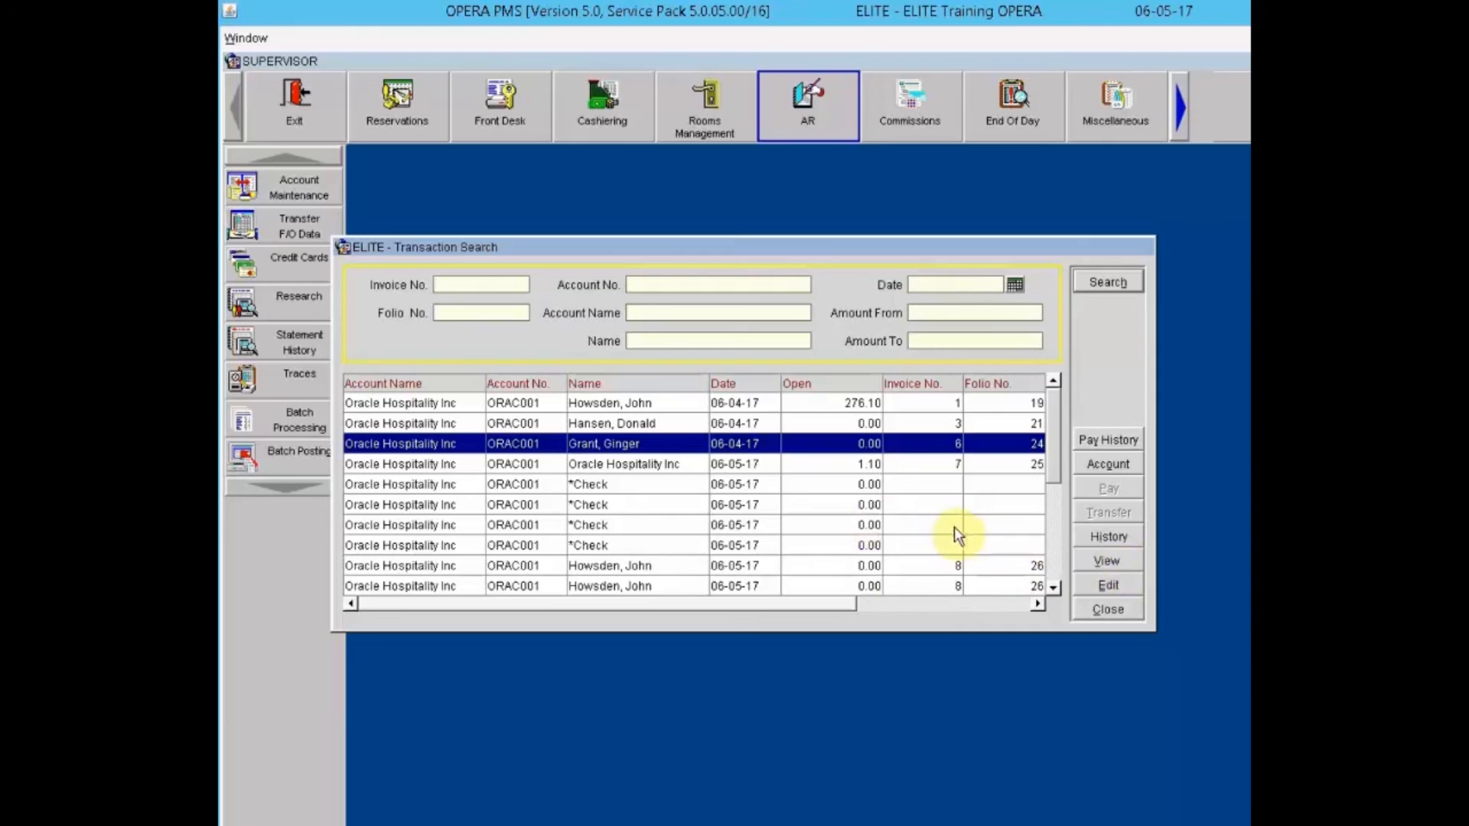
Step: View the parking charges on invoice 8
left_click(864, 568)
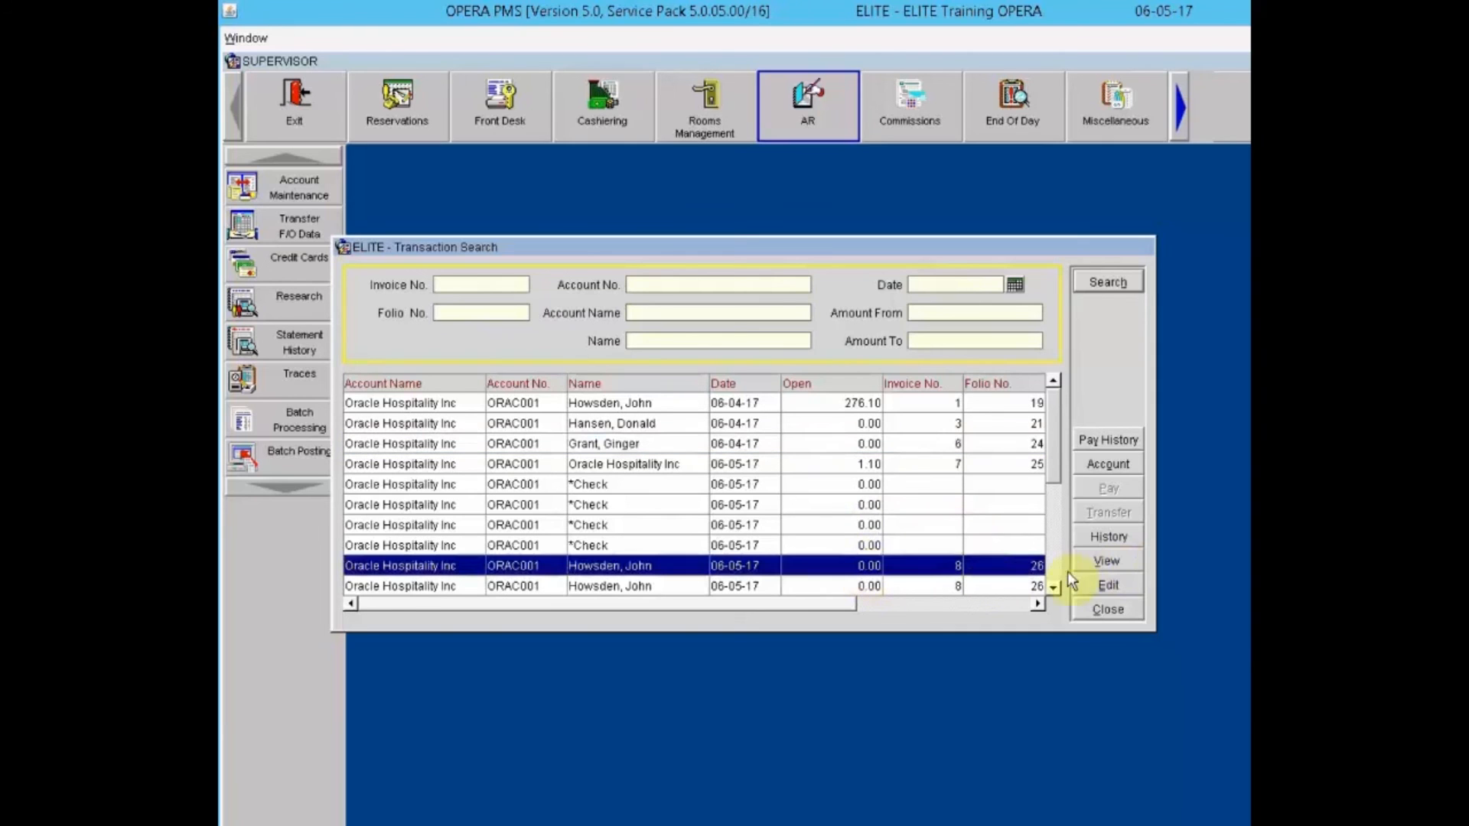
left_click(1109, 562)
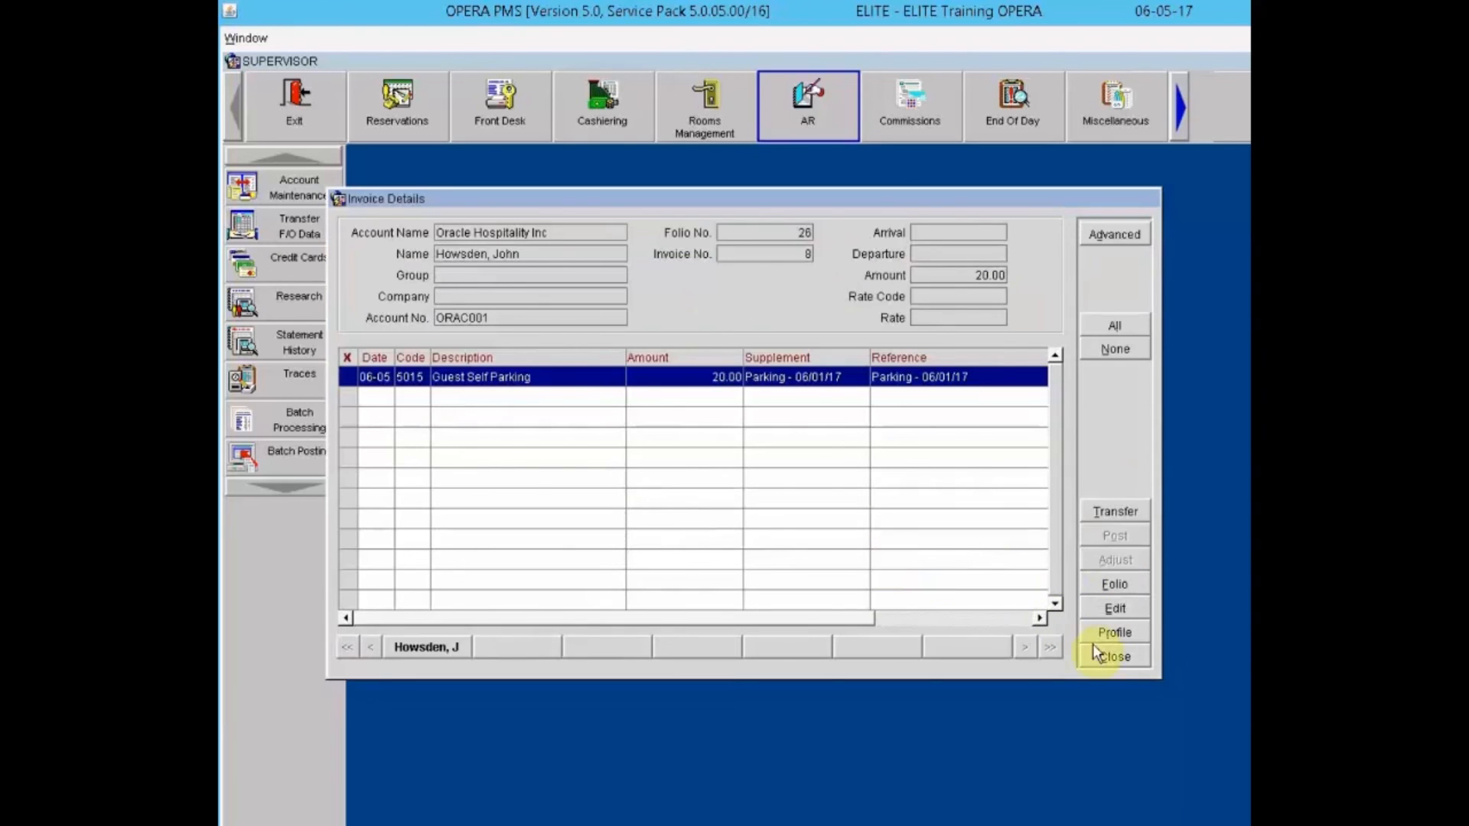
left_click(1106, 657)
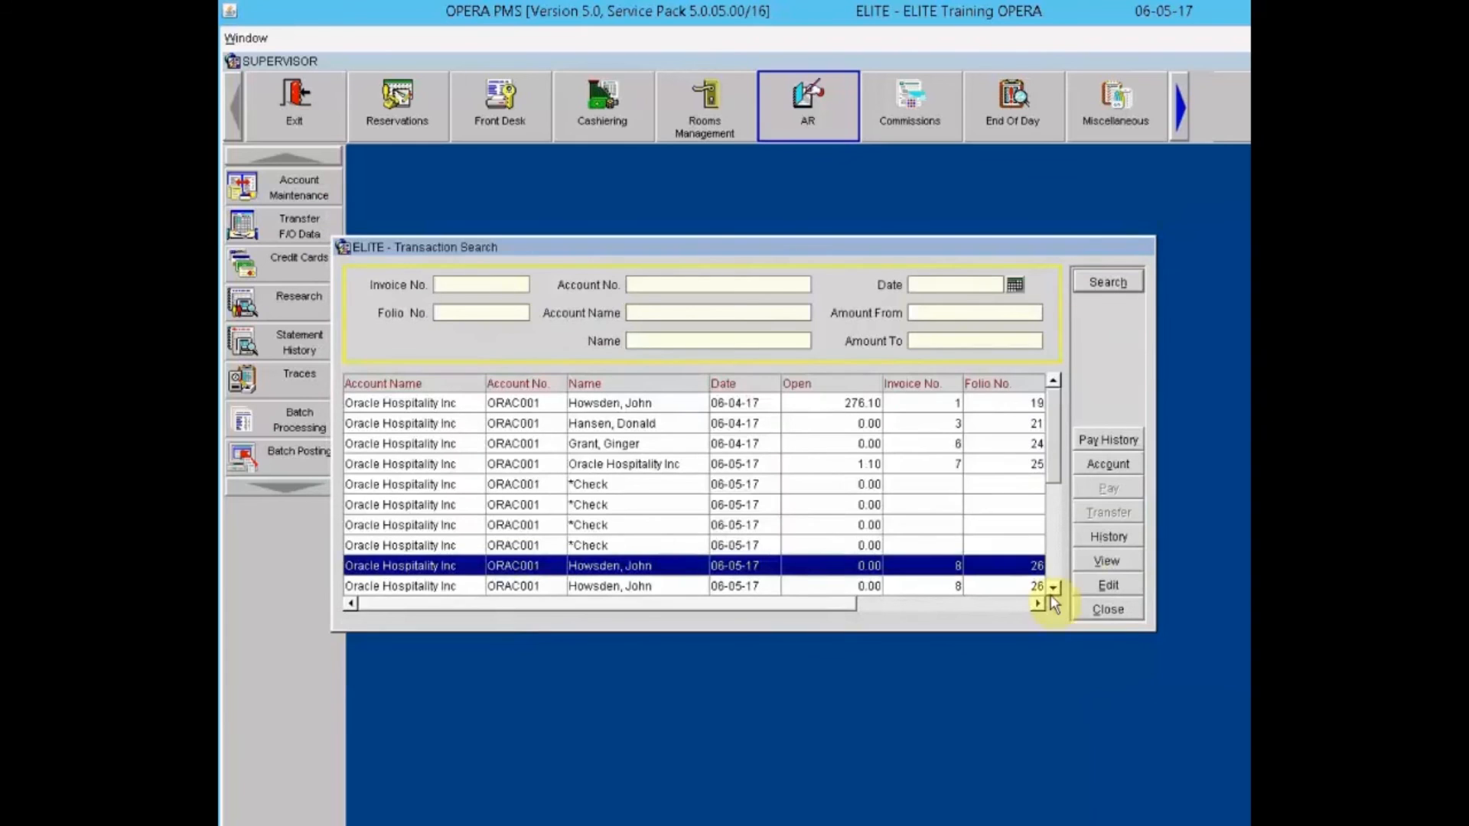
Step: Check invoice 8's posting details without changes, then close the Transaction Search
left_click(1102, 586)
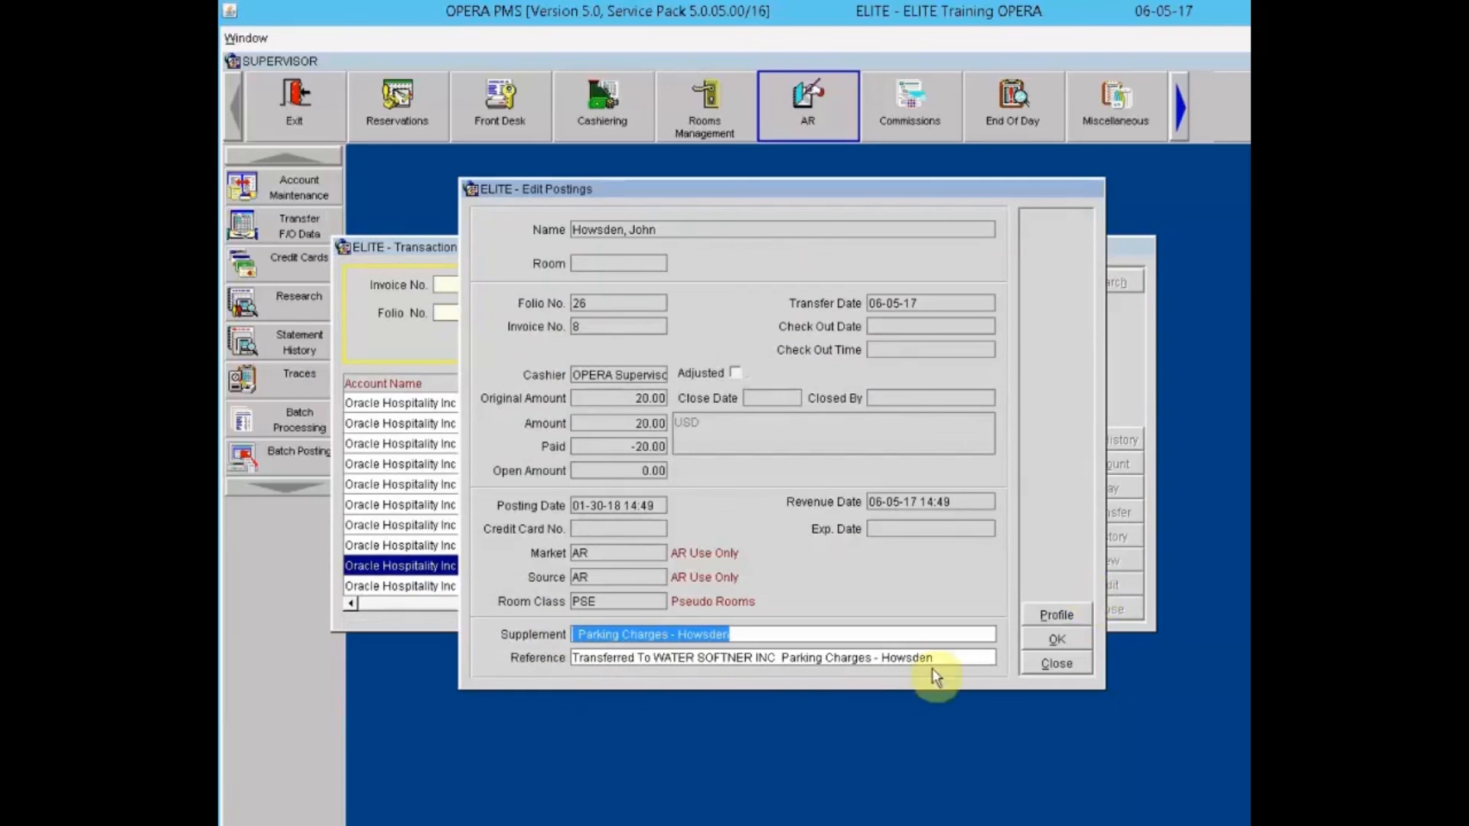
left_click(1060, 666)
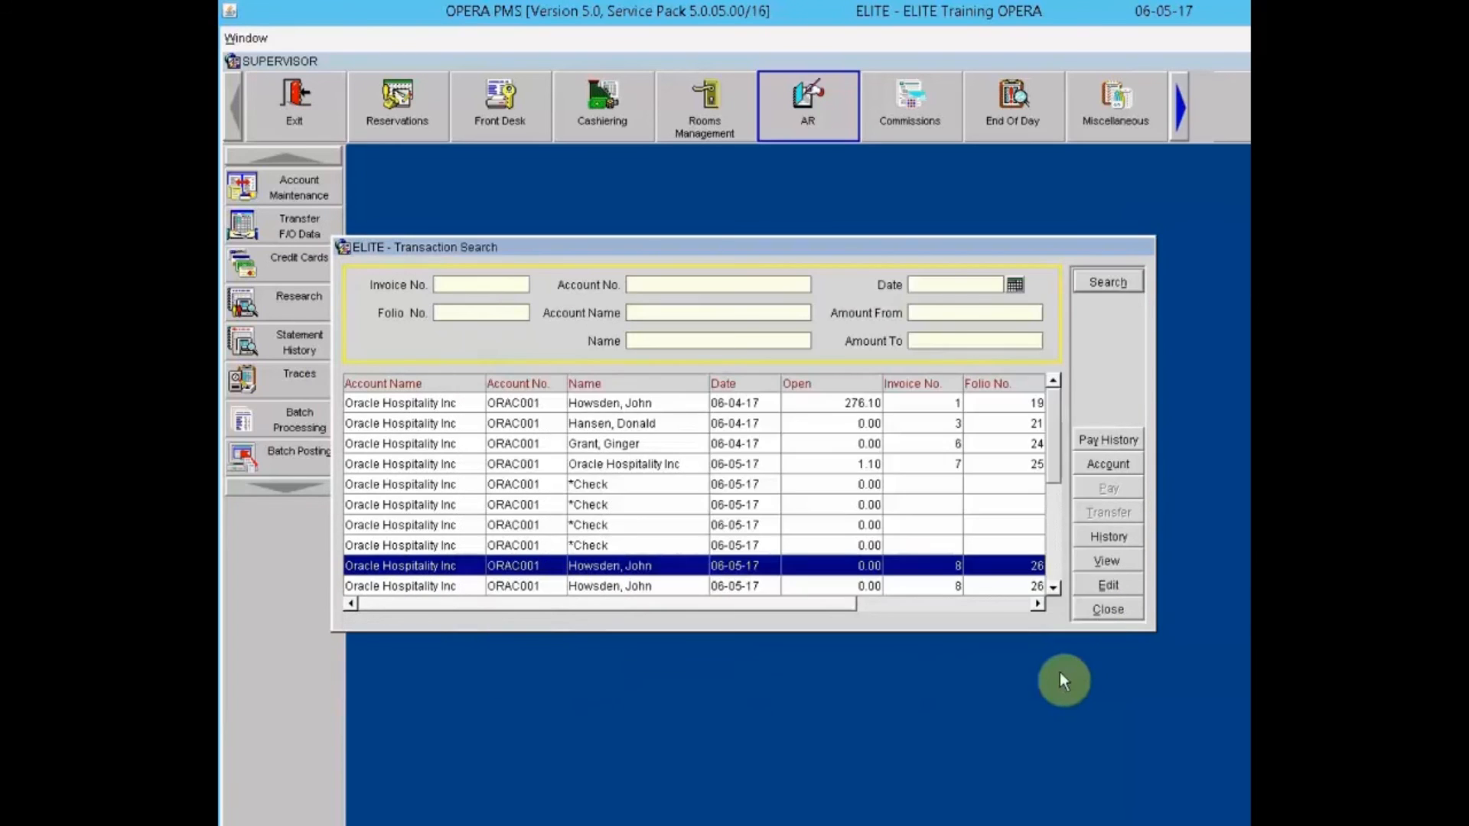
left_click(1091, 581)
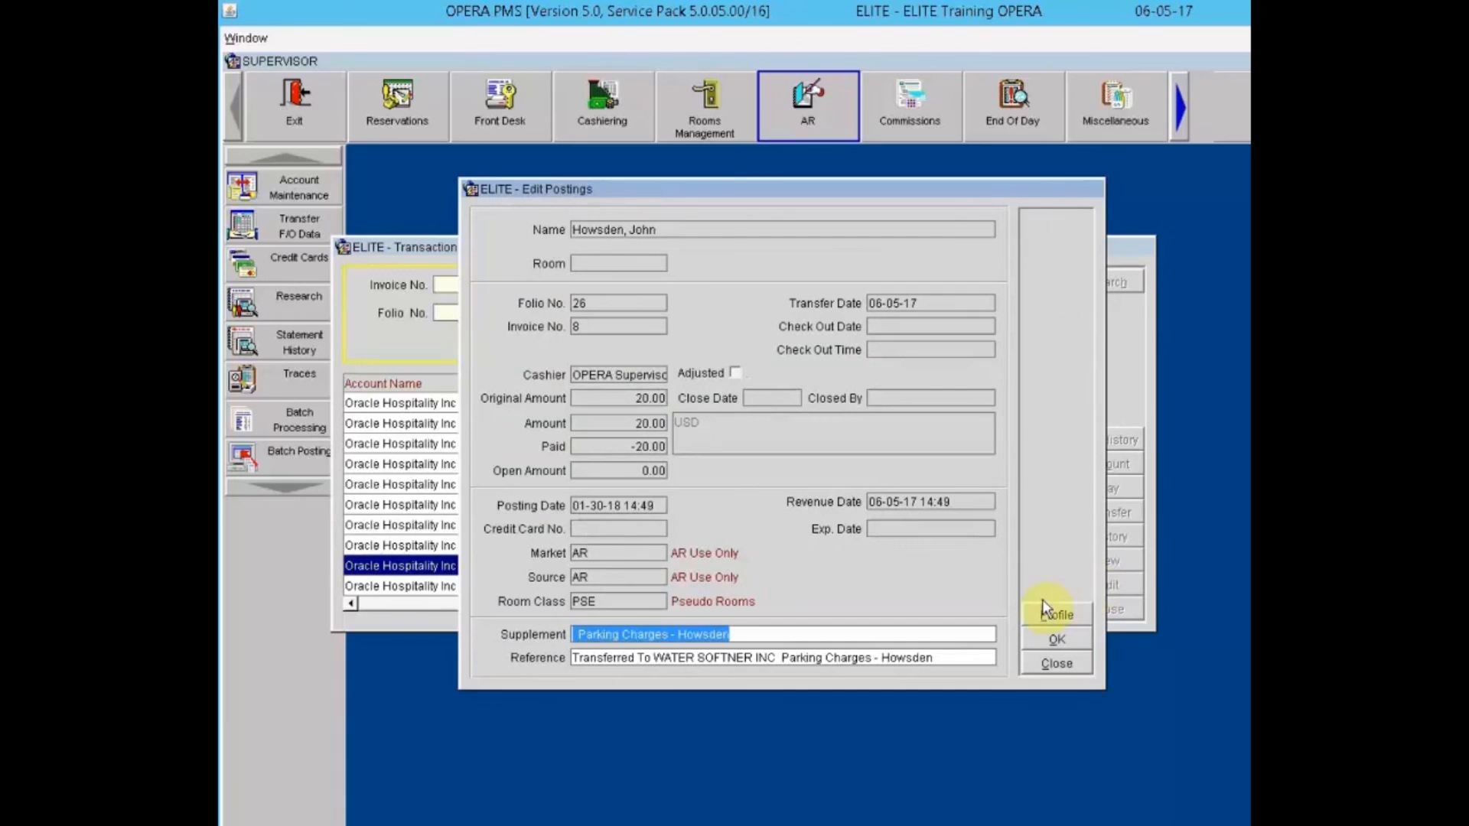
left_click(1058, 665)
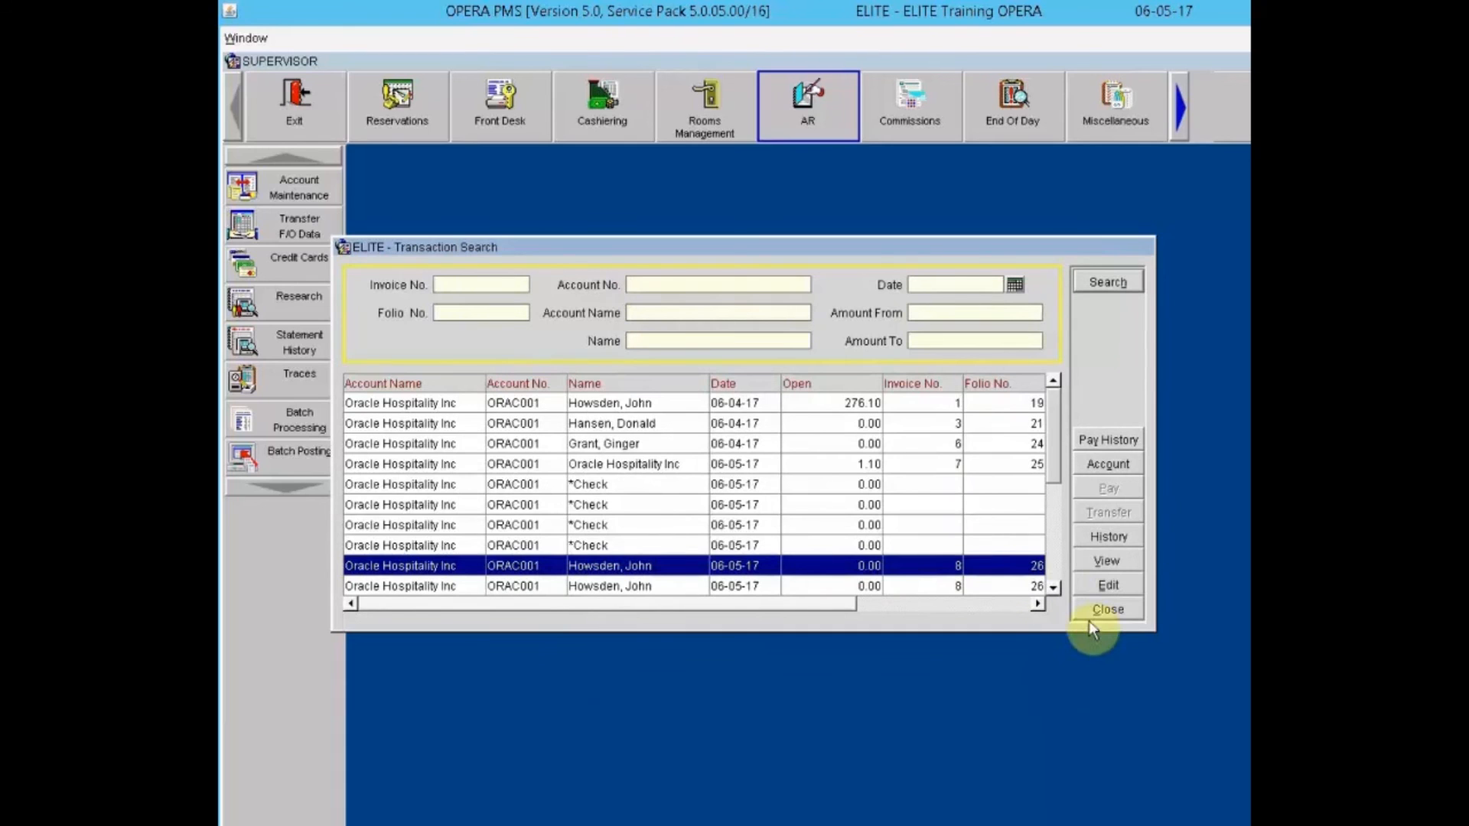
left_click(1108, 612)
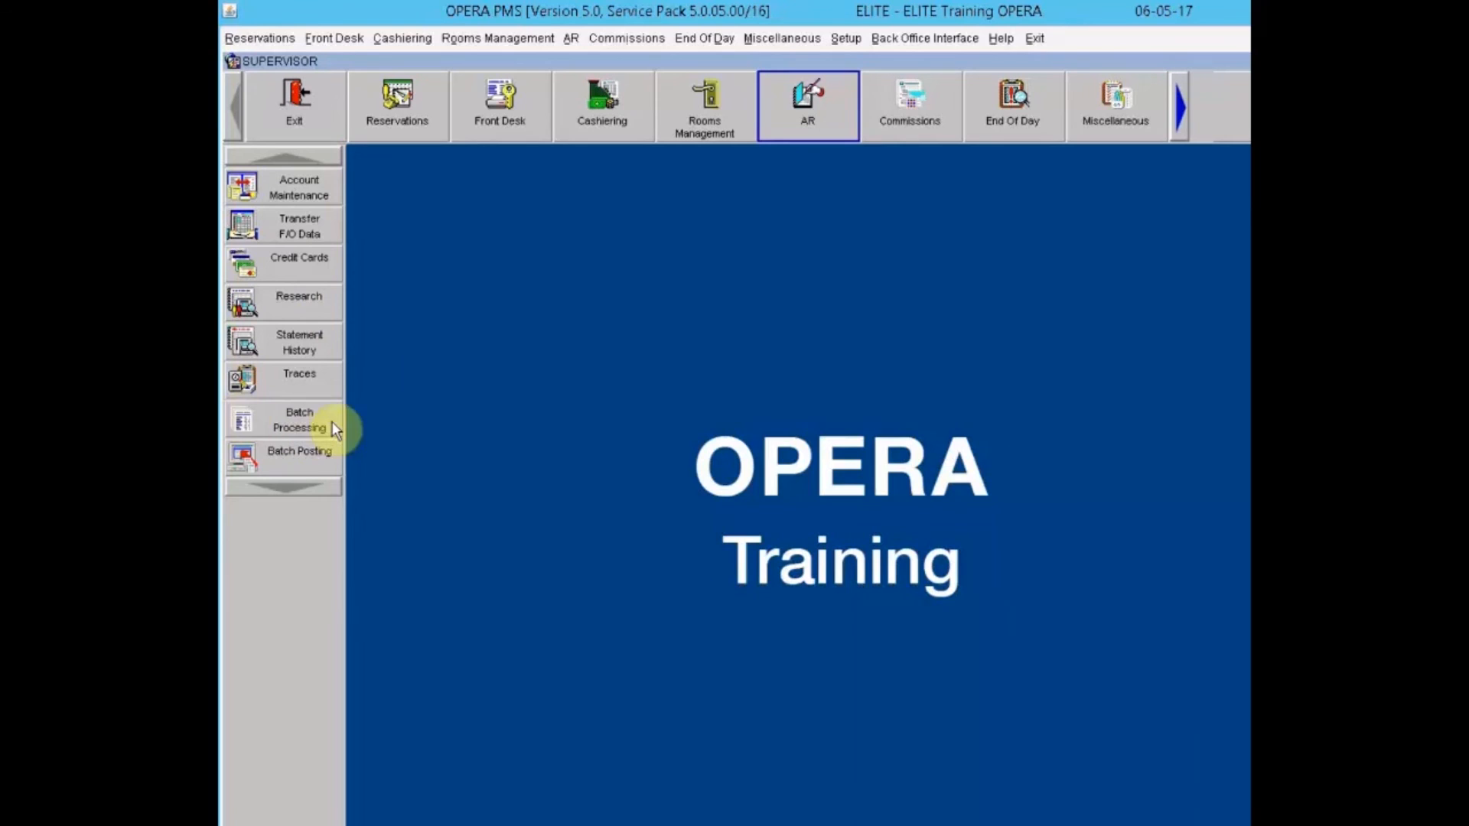
Step: Mark all AR accounts for statements via the AR Mailing Menu, then close the list
left_click(246, 422)
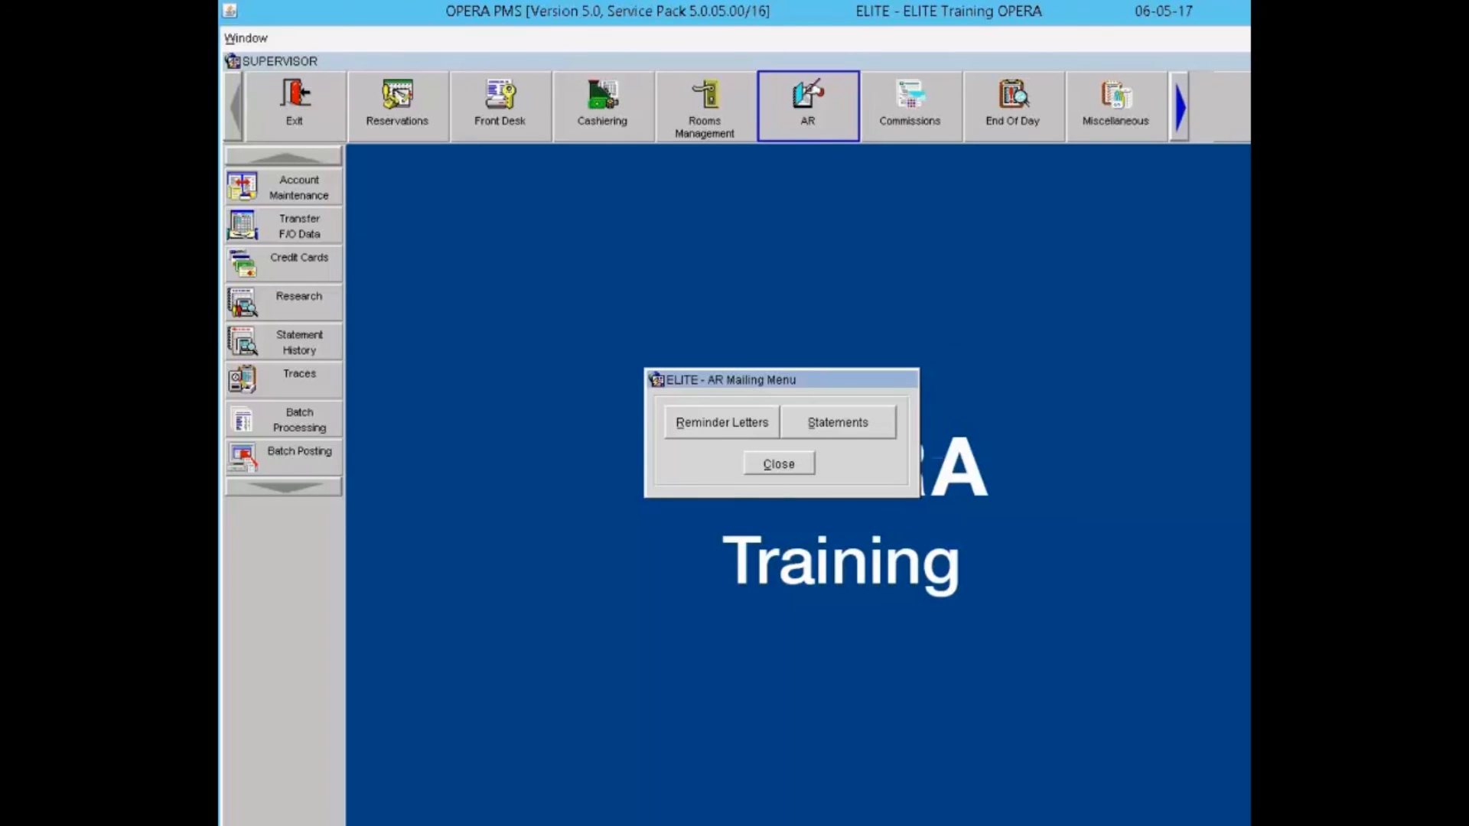
left_click(865, 425)
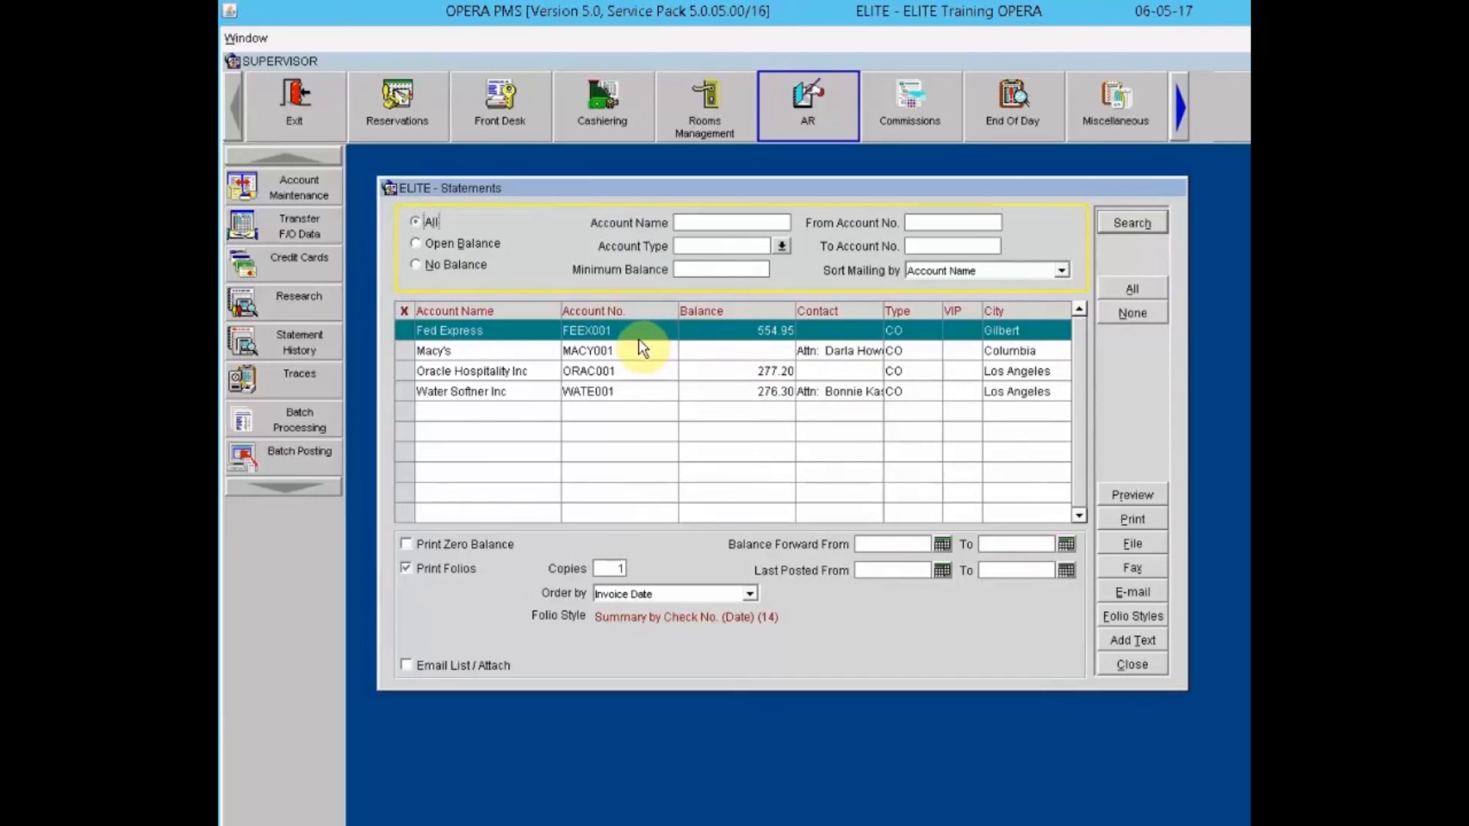
left_click(1130, 289)
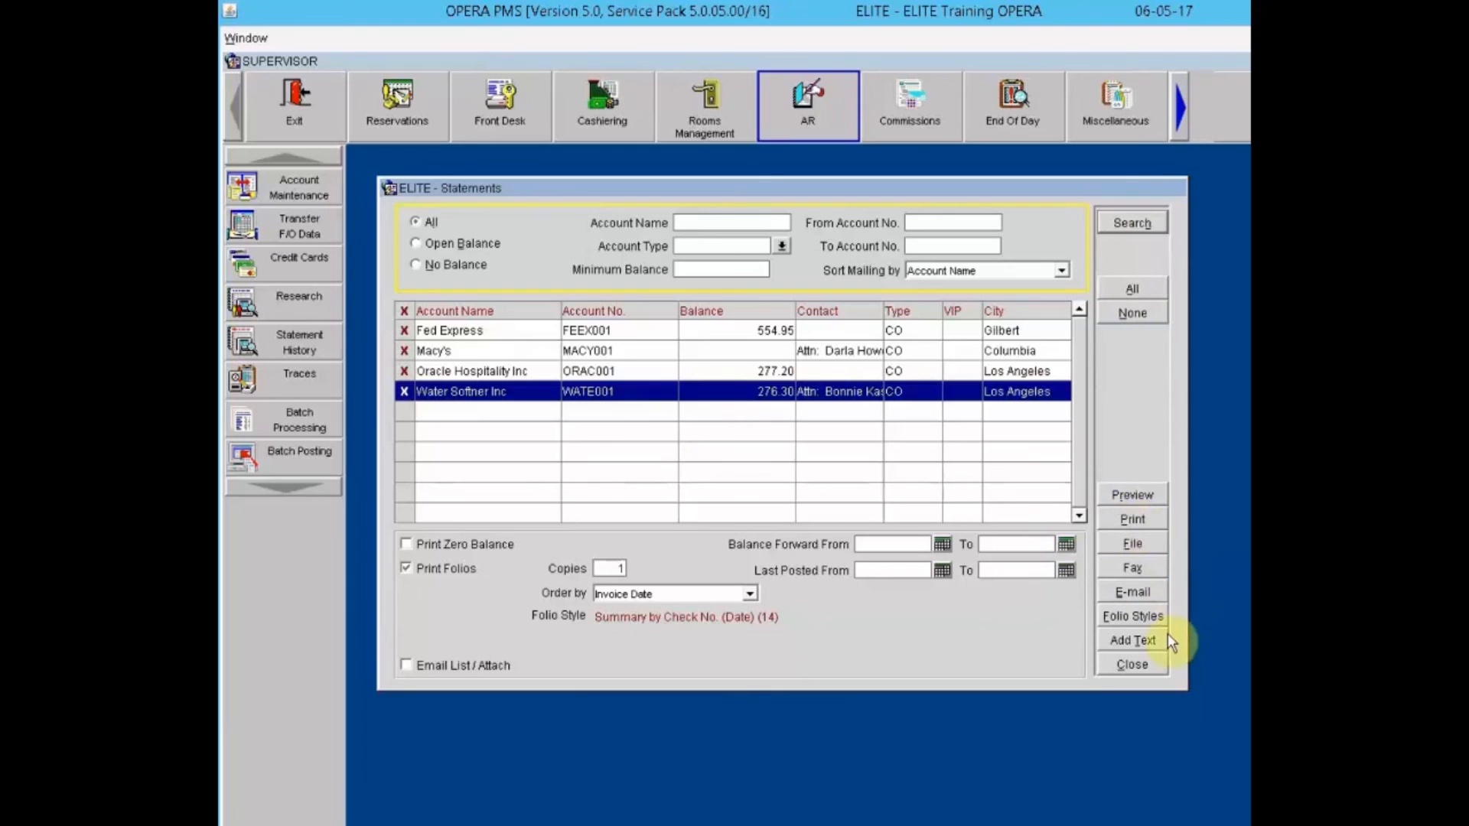
left_click(1147, 668)
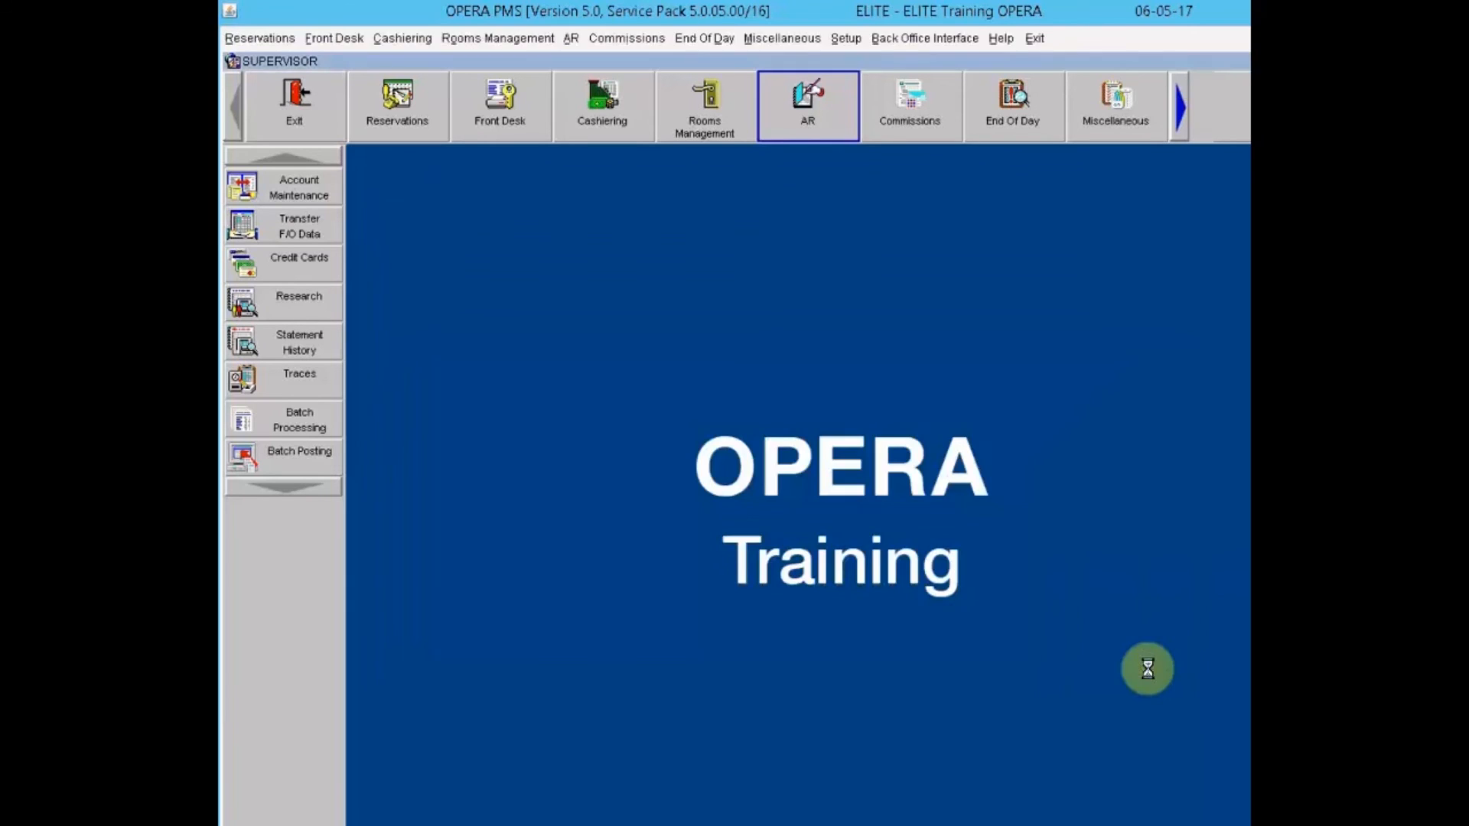
Step: Mark Fed Express and the other open-balance accounts in Reminder Letters and generate reminders
left_click(253, 419)
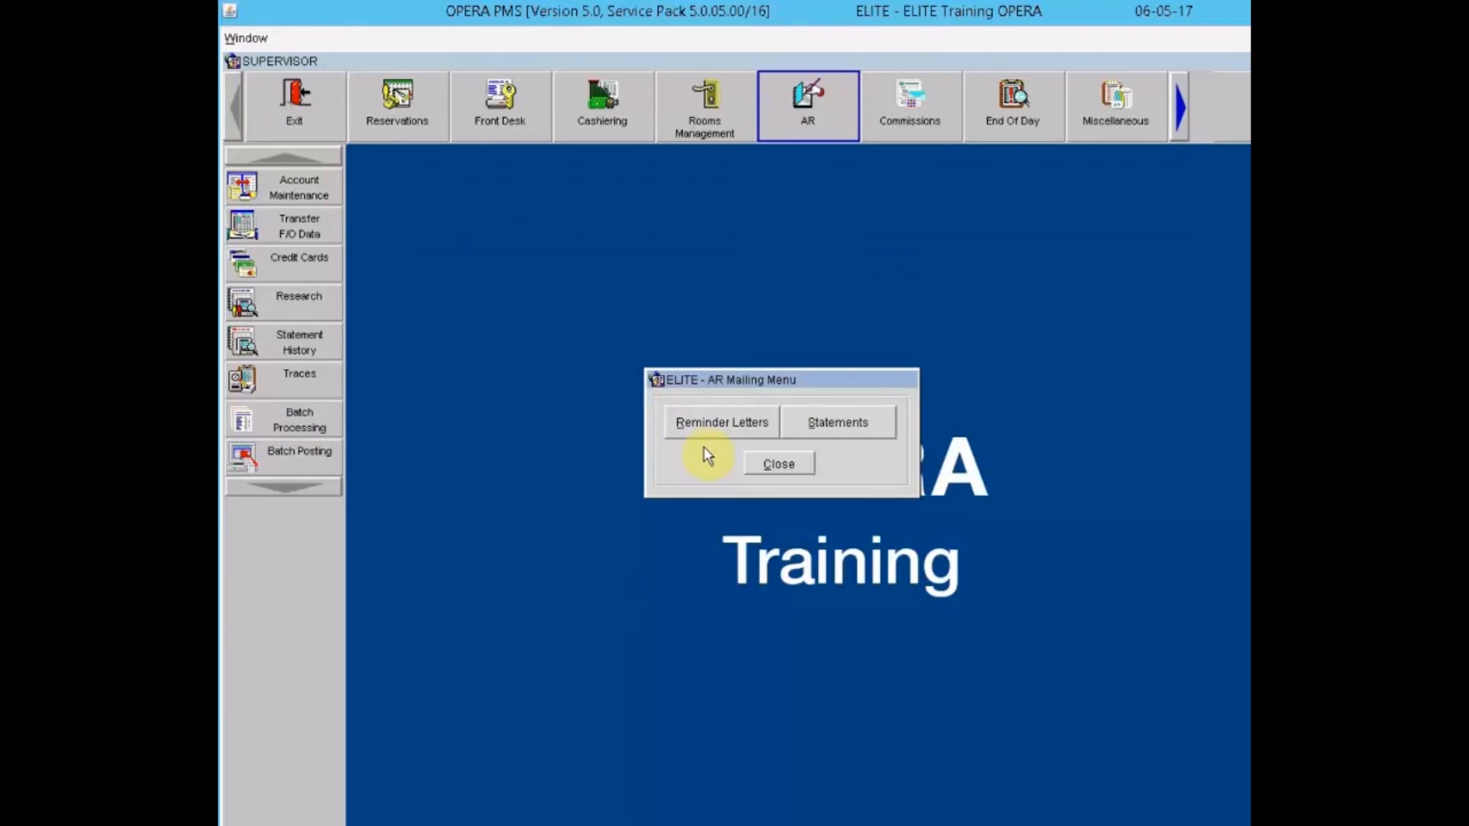
left_click(713, 429)
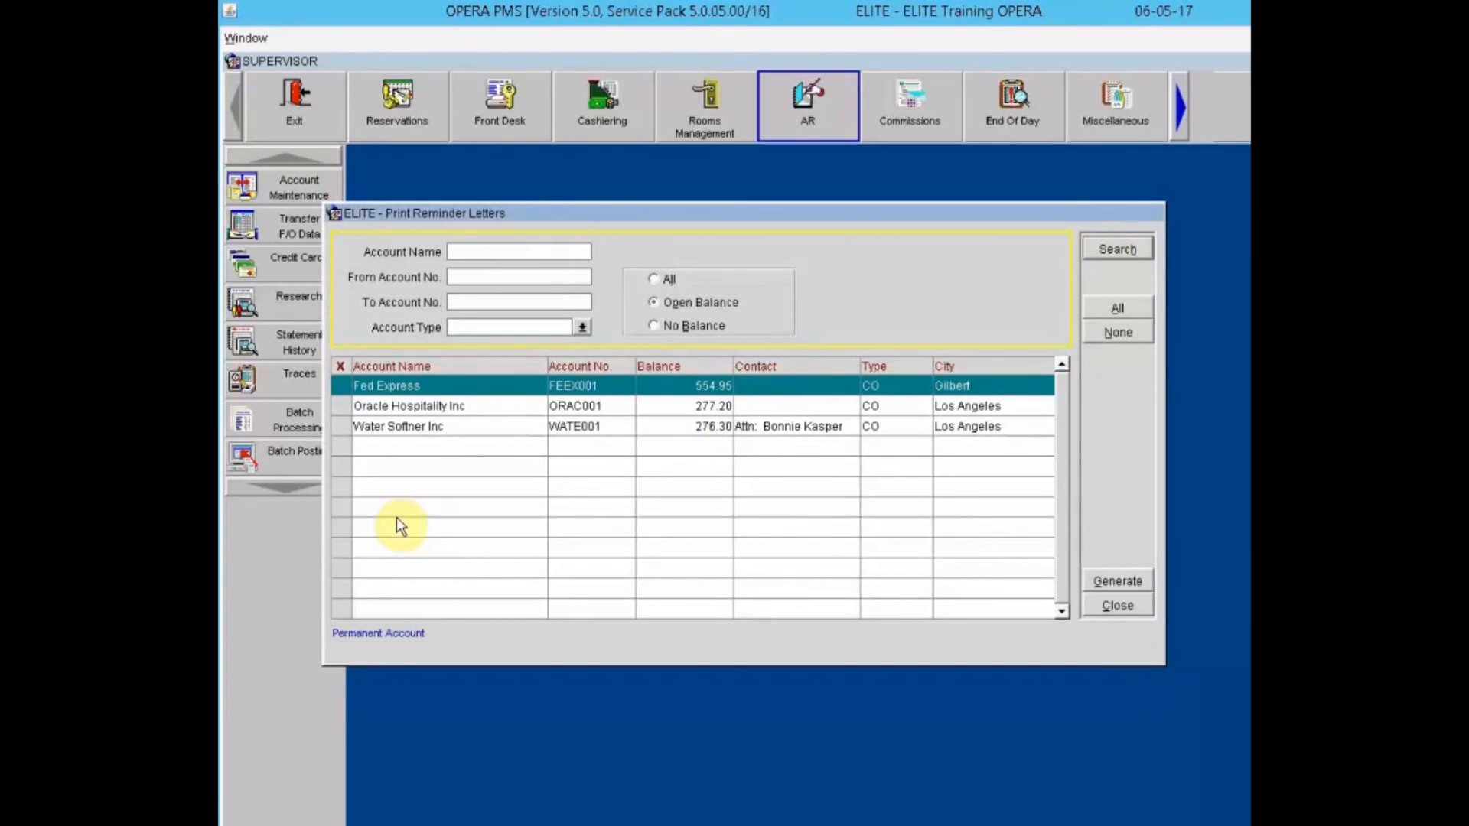
left_click(336, 410)
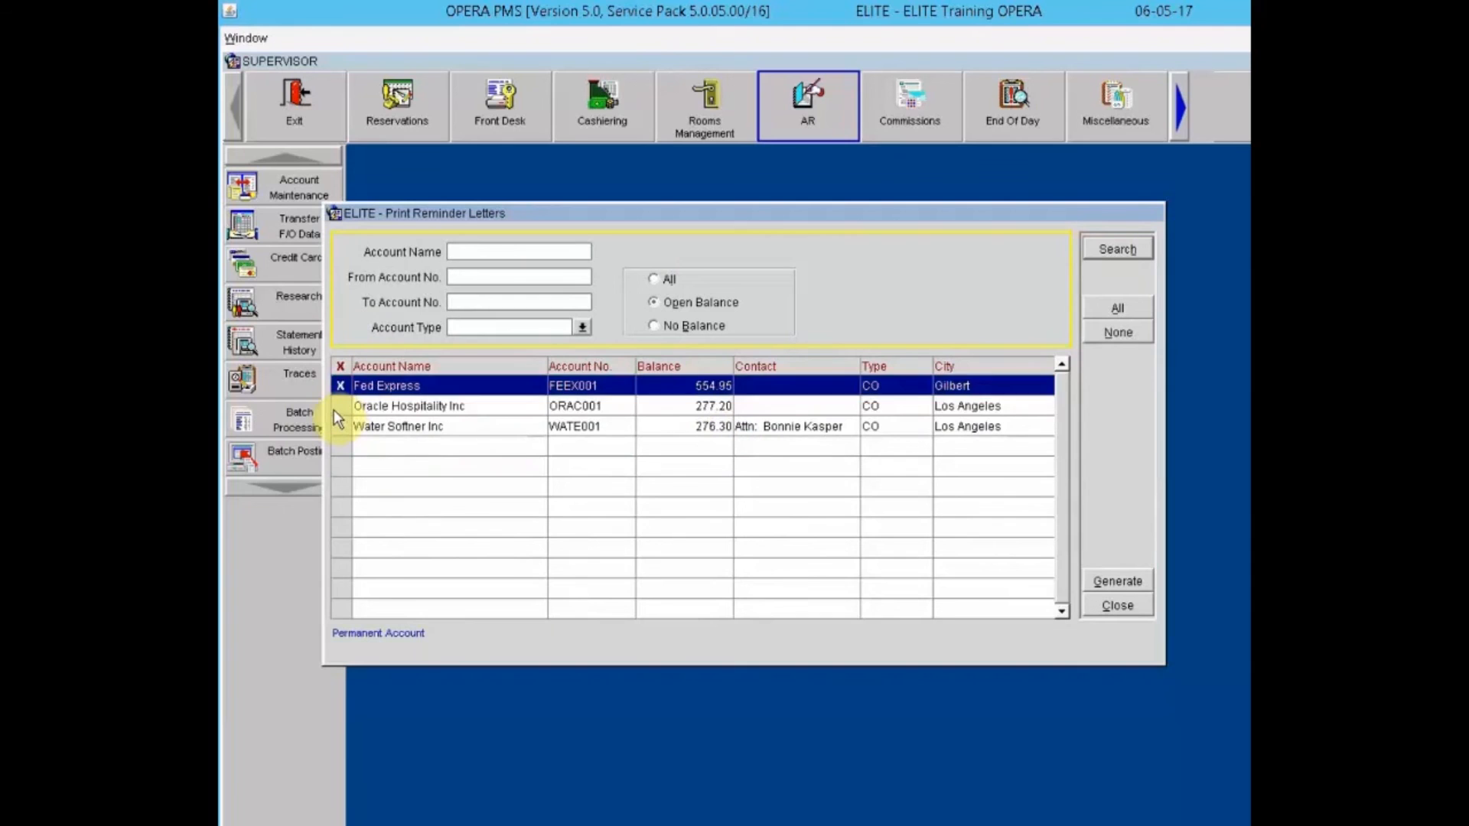
left_click(341, 429)
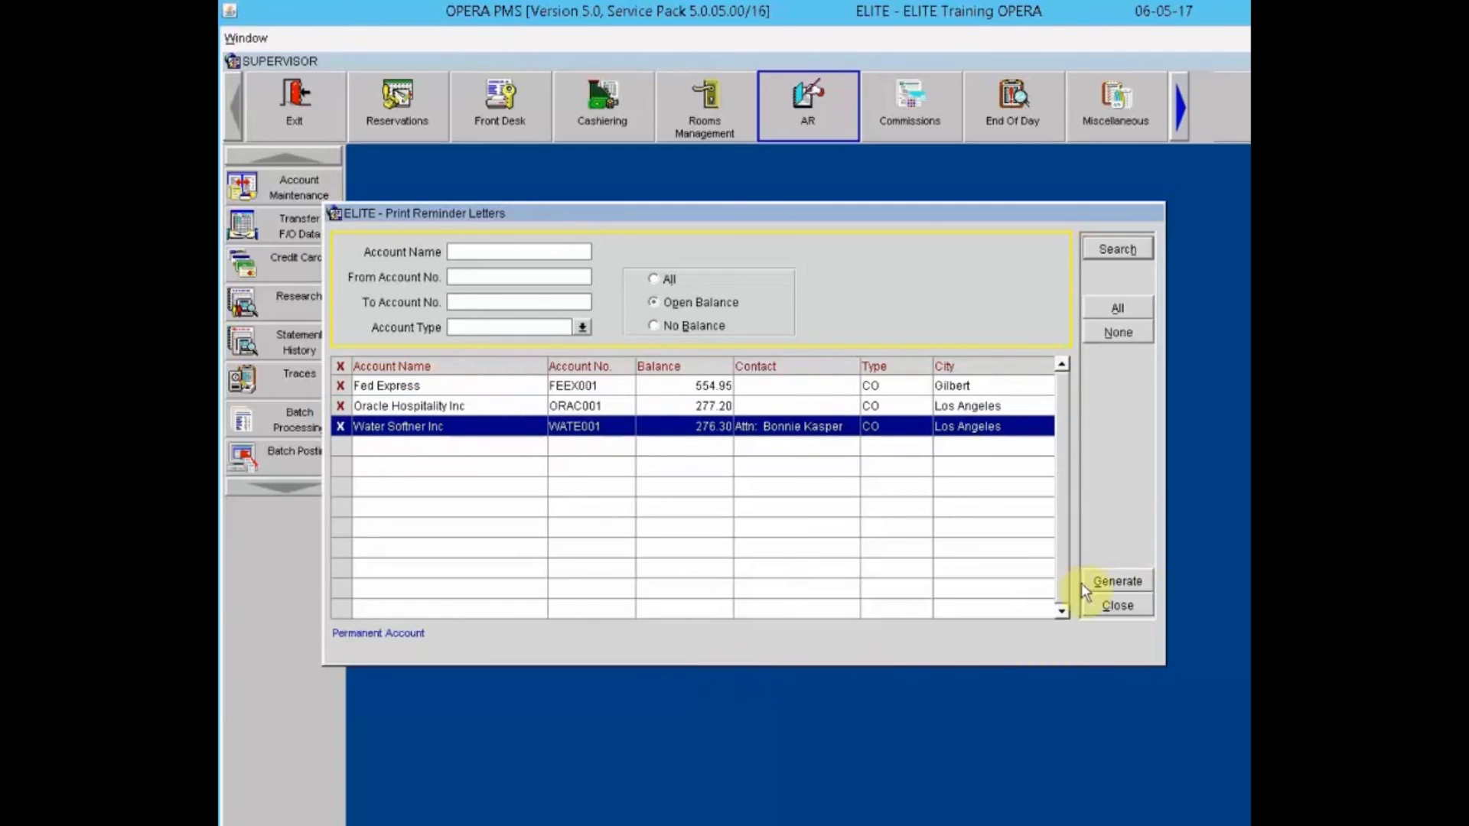
left_click(1108, 583)
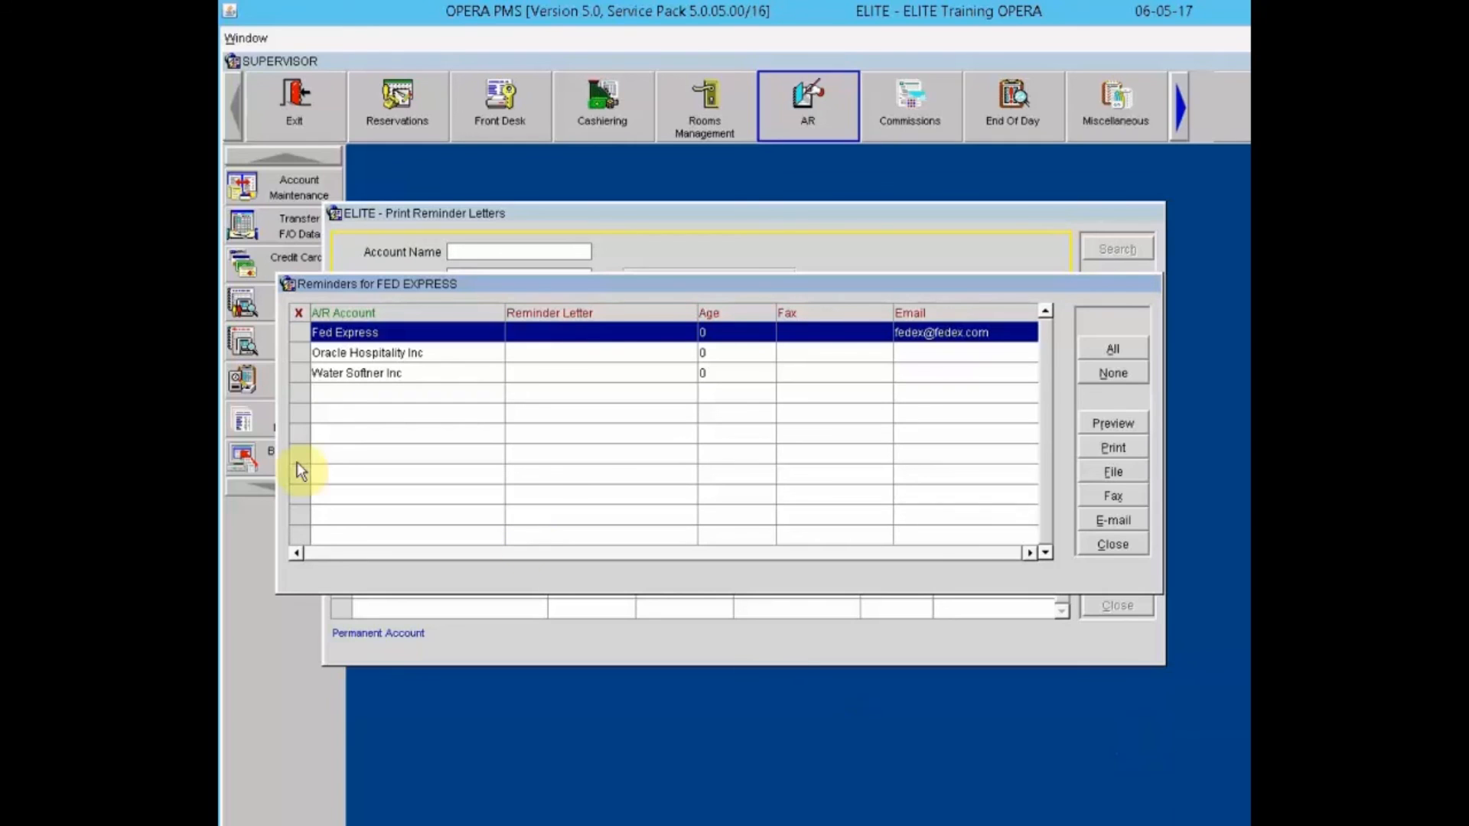
Step: Mark the Oracle Hospitality Inc and Water Softner Inc reminders, then close both dialogs
left_click(299, 352)
left_click(299, 375)
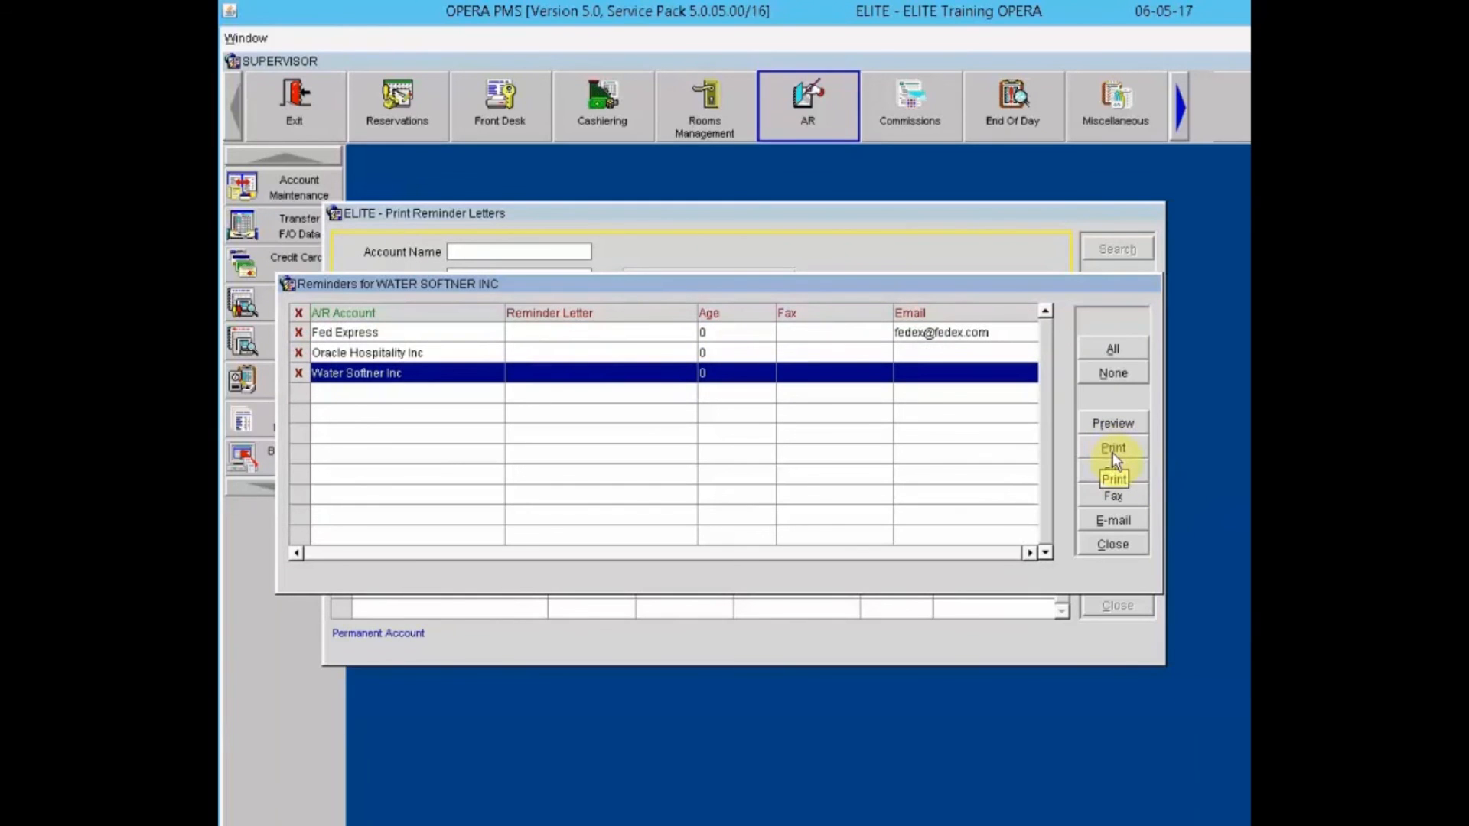
left_click(1123, 541)
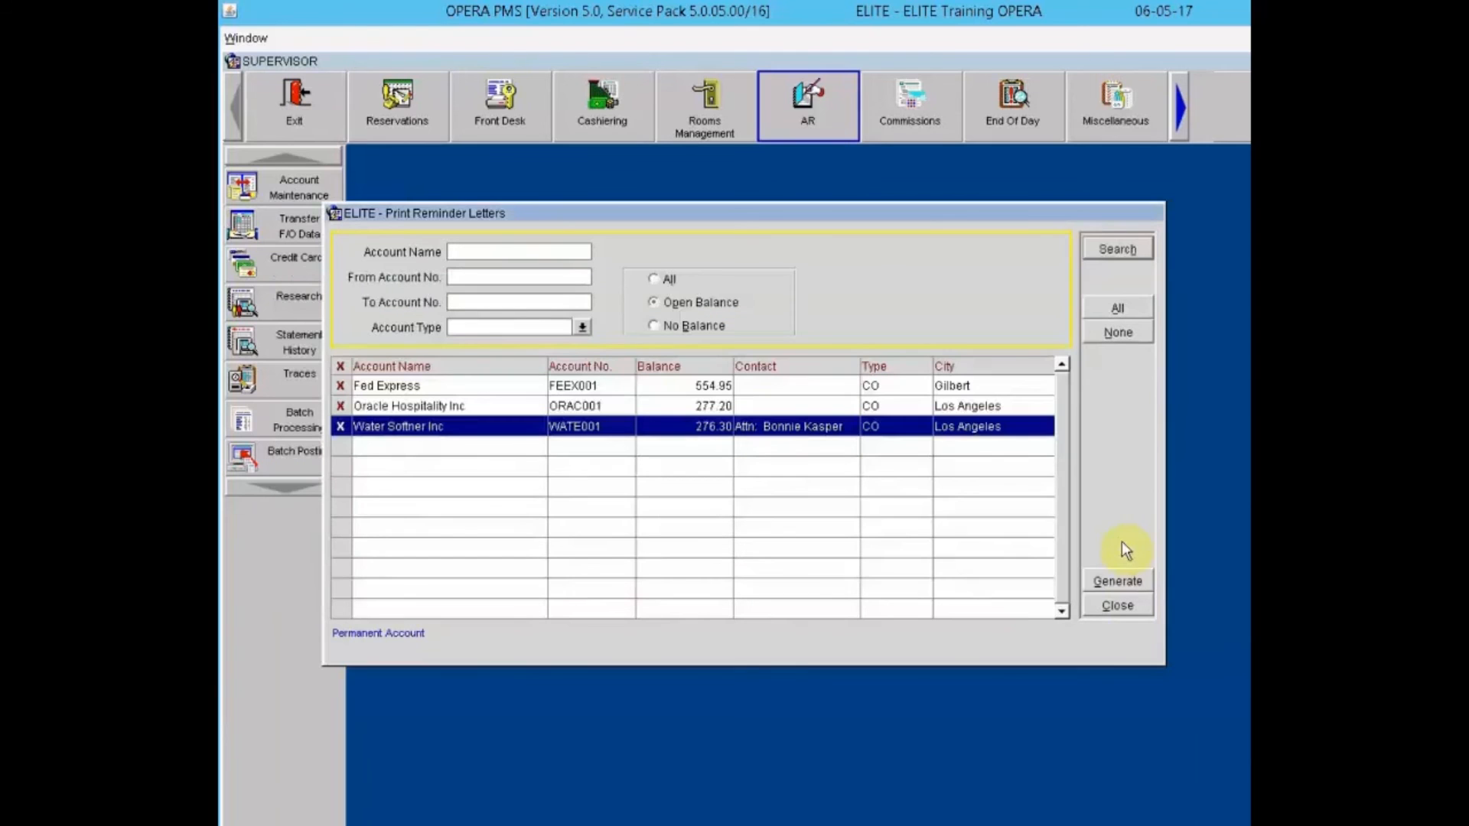
left_click(1122, 606)
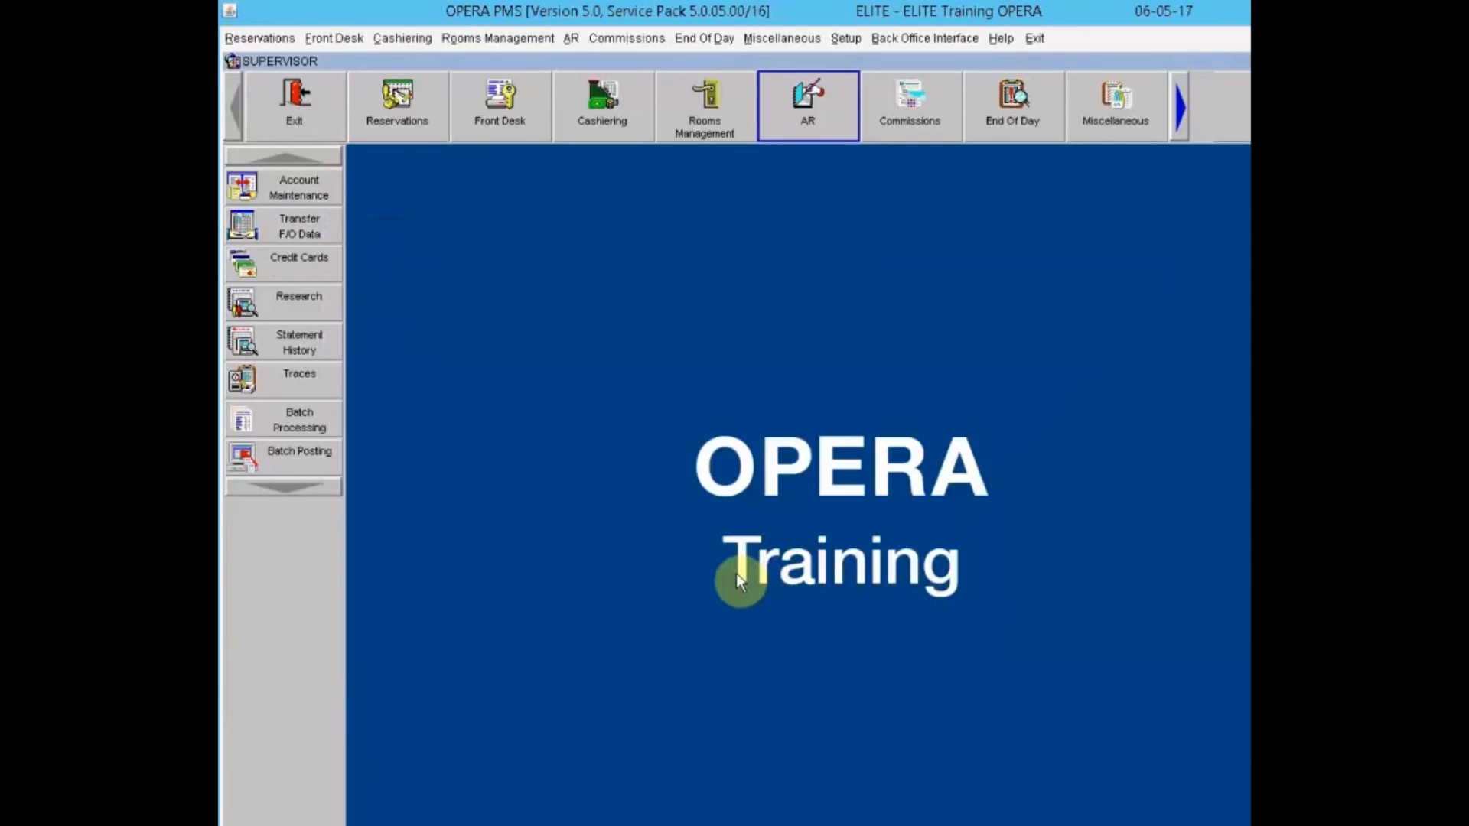